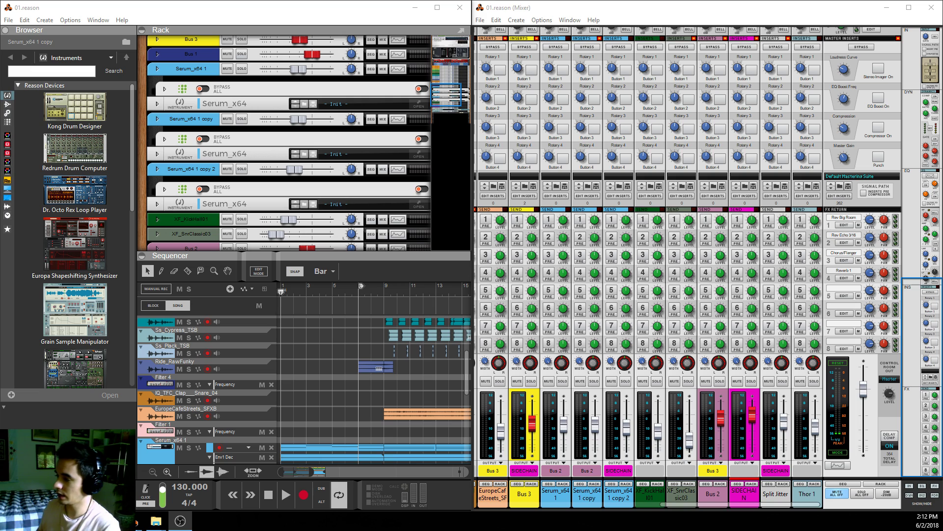
# Bring up the Spectrum EQ and look through the sequencer tracks from the drums down to the Serum parts
pyautogui.moveTo(299, 476); pyautogui.dragTo(310, 472)
pyautogui.click(303, 438)
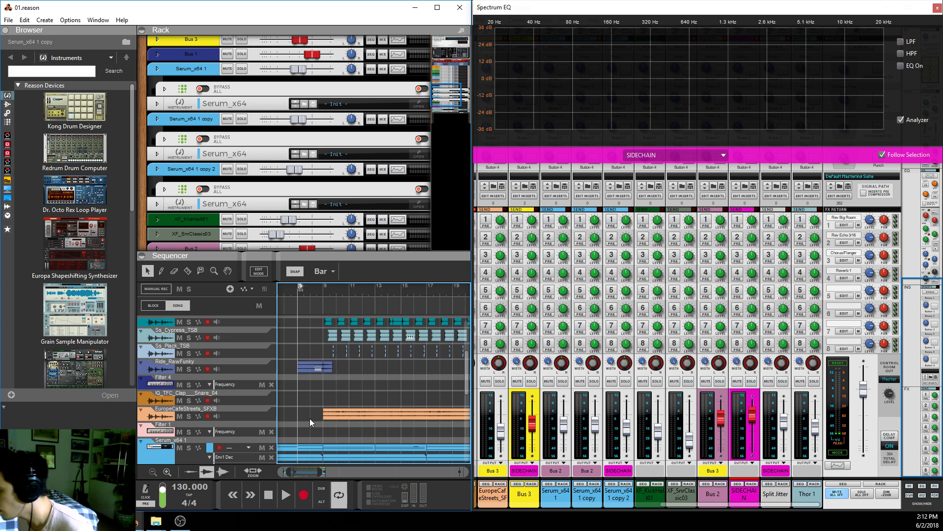
pyautogui.scroll(5, 308, 418)
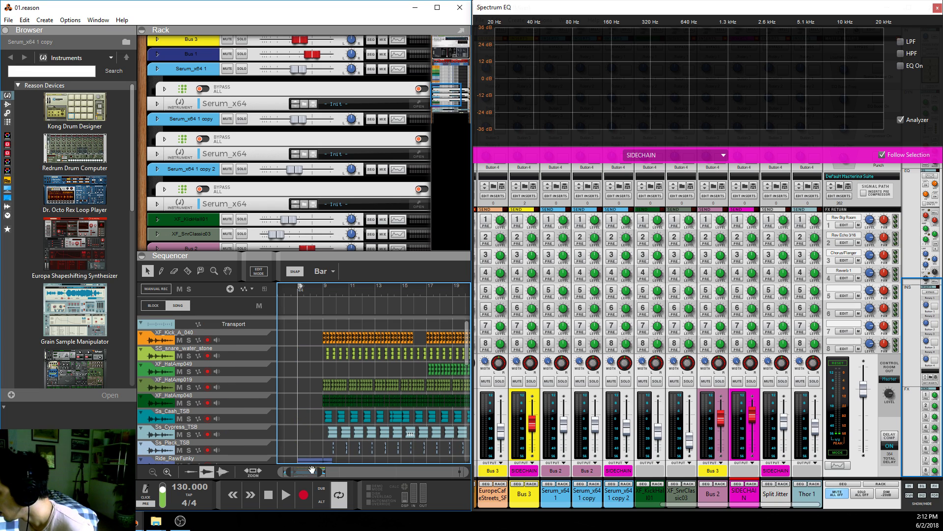
pyautogui.moveTo(304, 472); pyautogui.dragTo(255, 477)
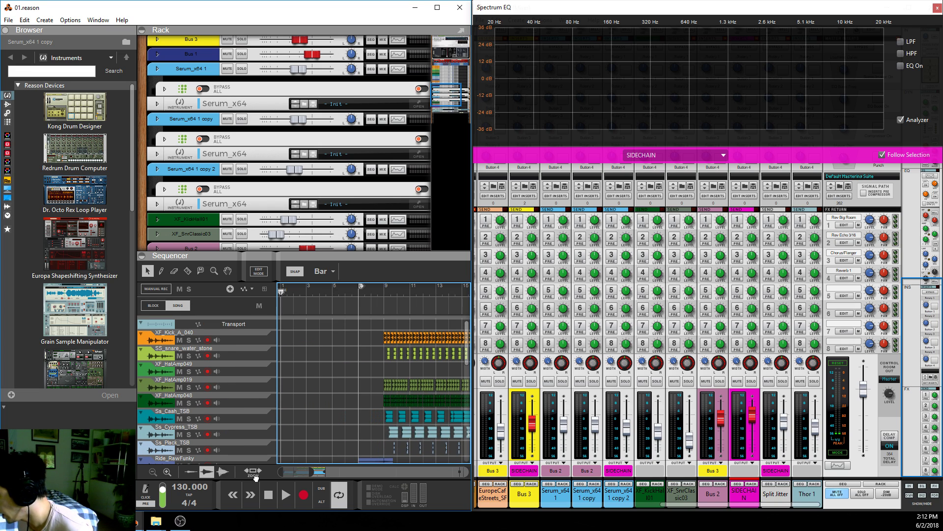
pyautogui.scroll(-10, 307, 399)
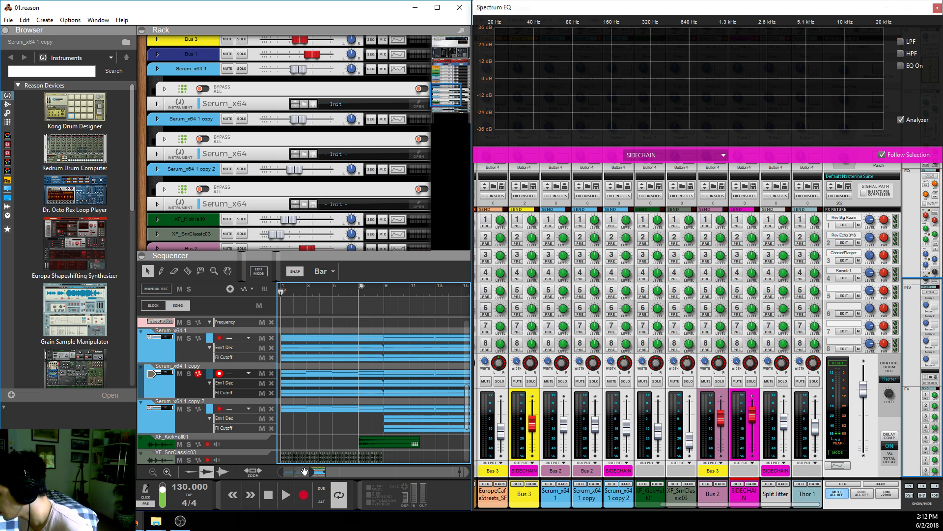
pyautogui.moveTo(304, 474)
pyautogui.mouseDown()
pyautogui.moveTo(315, 473)
pyautogui.moveTo(305, 474)
pyautogui.mouseUp()
pyautogui.scroll(10, 319, 434)
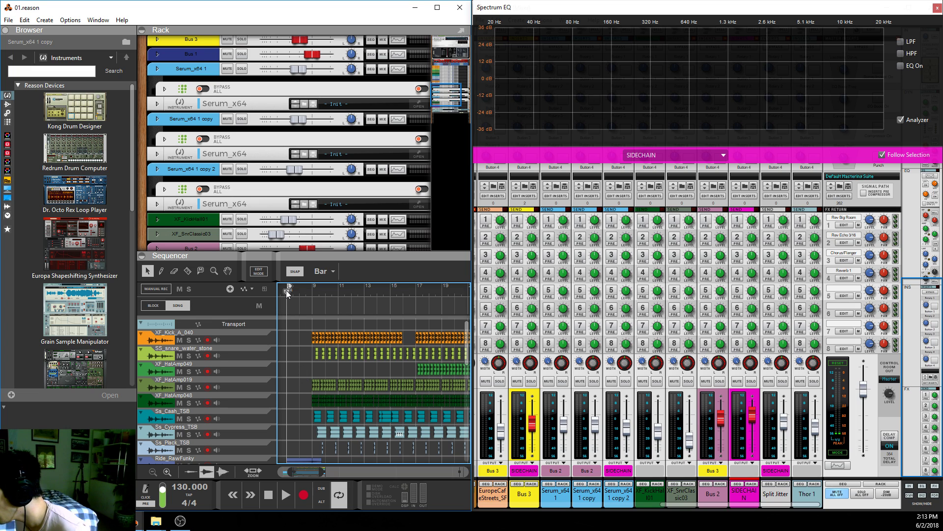
# Enlarge the sequencer area and play the arrangement while viewing the Spectrum EQ analyzer
pyautogui.click(322, 255)
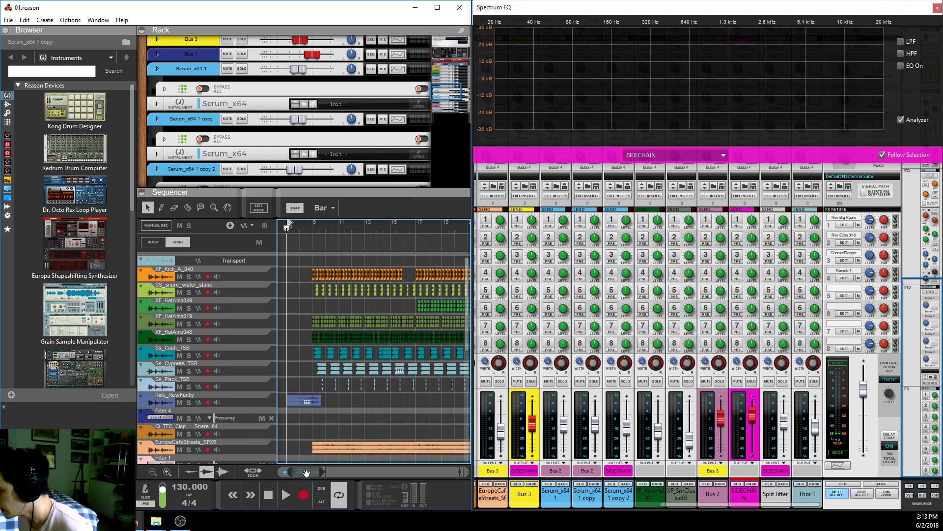
pyautogui.moveTo(304, 474); pyautogui.dragTo(307, 472)
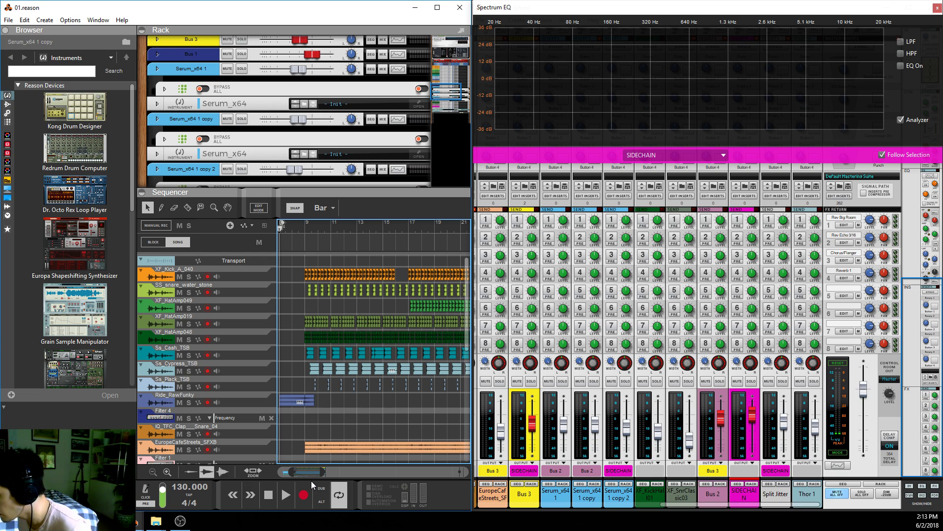
pyautogui.press('space')
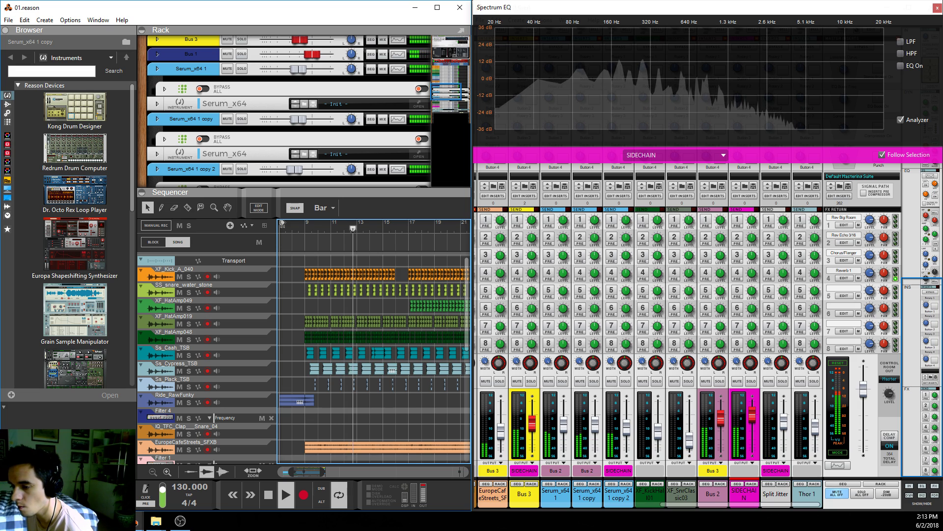
pyautogui.press('Escape')
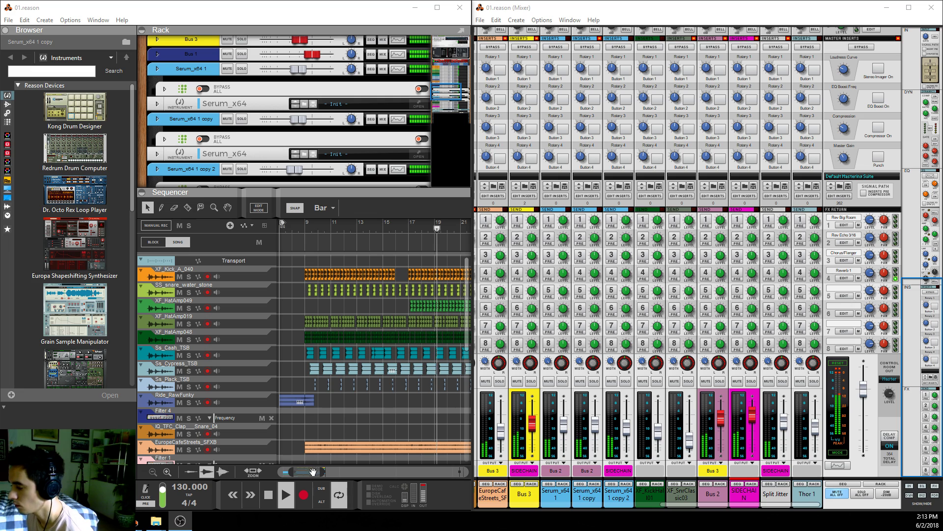
pyautogui.press('F2')
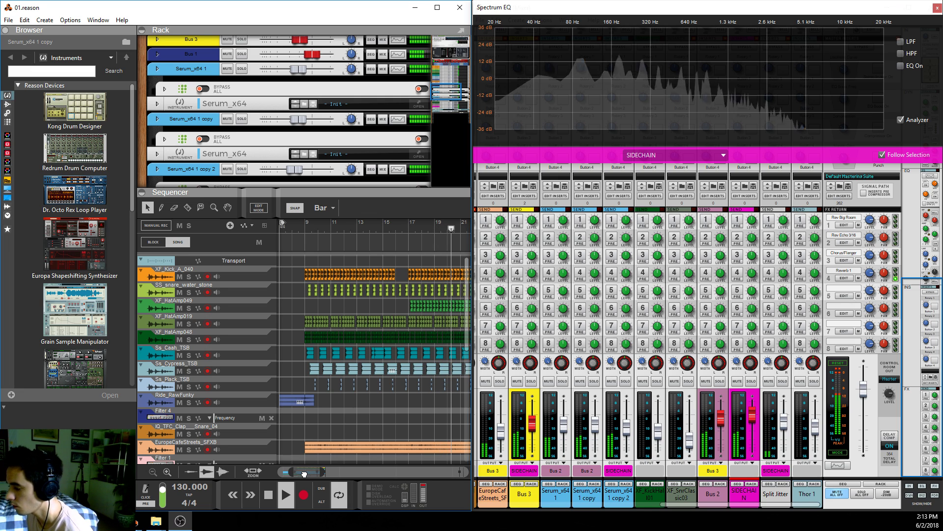
pyautogui.moveTo(307, 472); pyautogui.dragTo(318, 473)
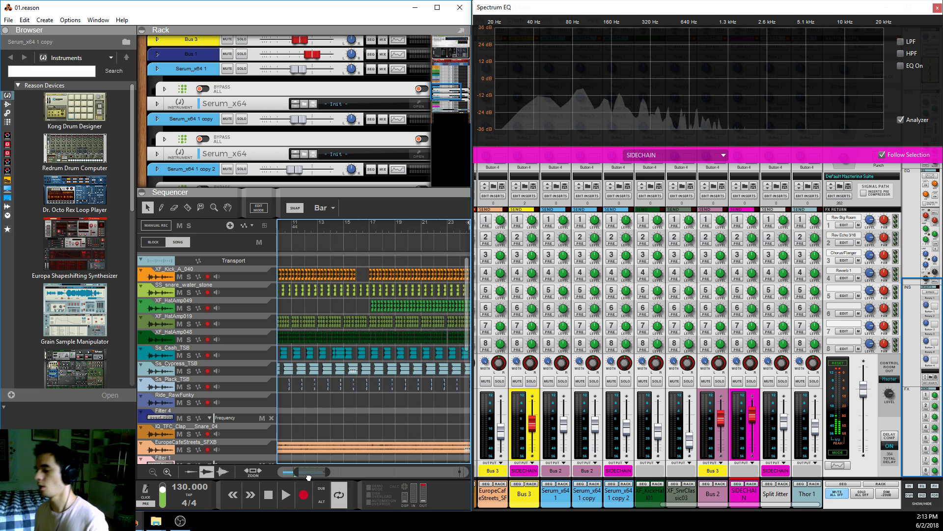
# Set the loop locators to span bar 9 to bar 11
pyautogui.scroll(-10, 386, 368)
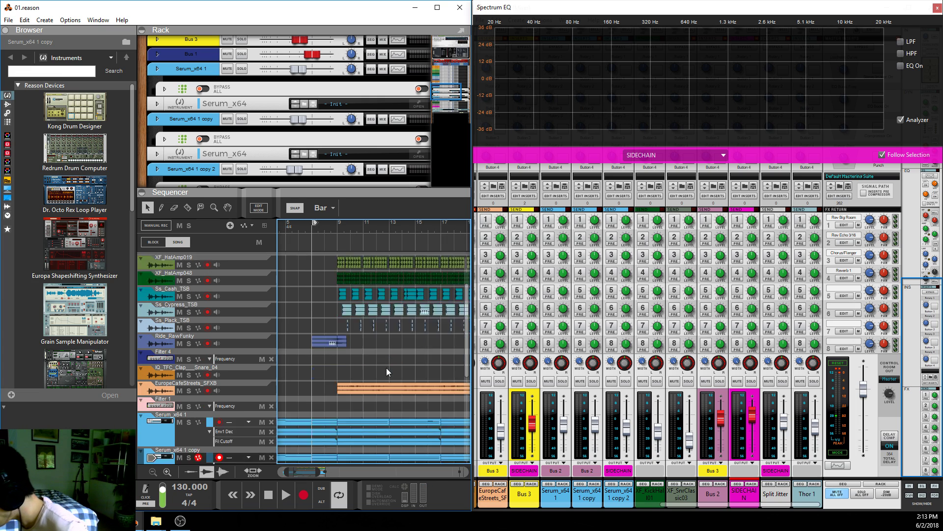
pyautogui.scroll(10, 383, 398)
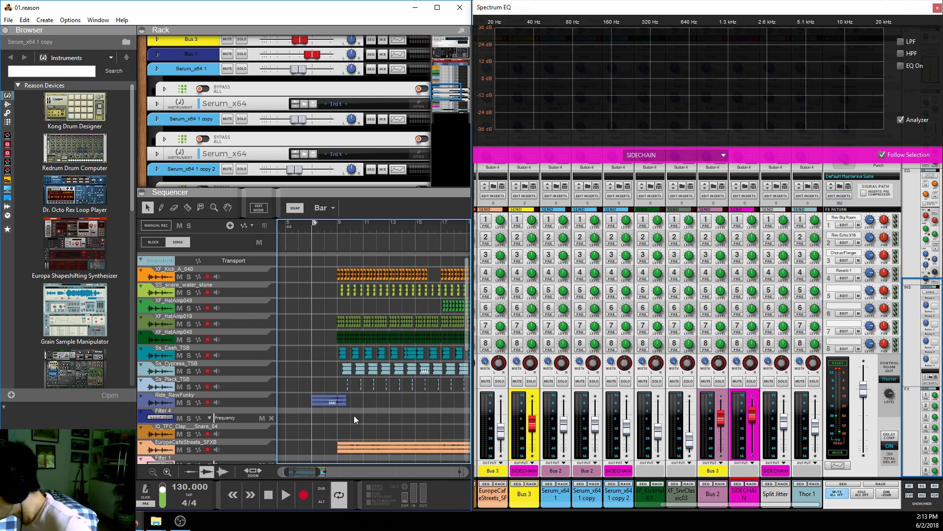
pyautogui.moveTo(295, 473); pyautogui.dragTo(296, 473)
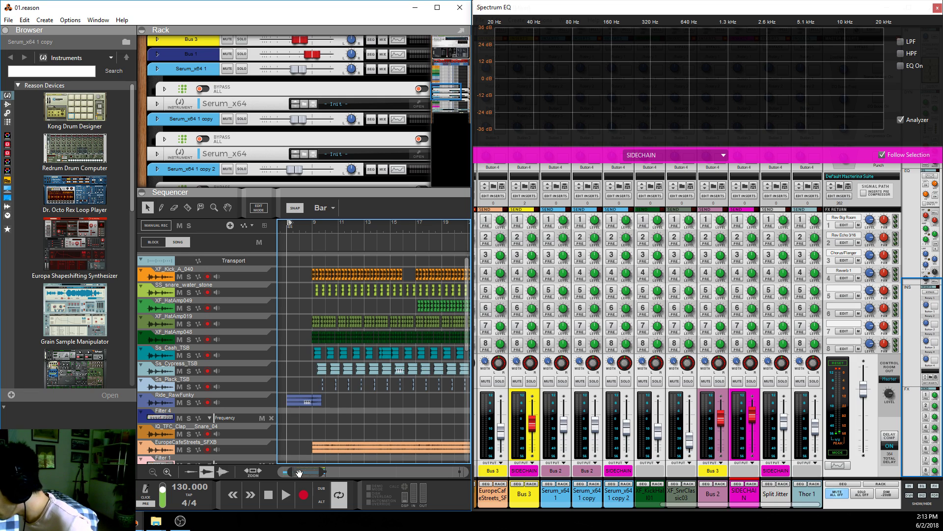
pyautogui.moveTo(304, 473); pyautogui.dragTo(306, 473)
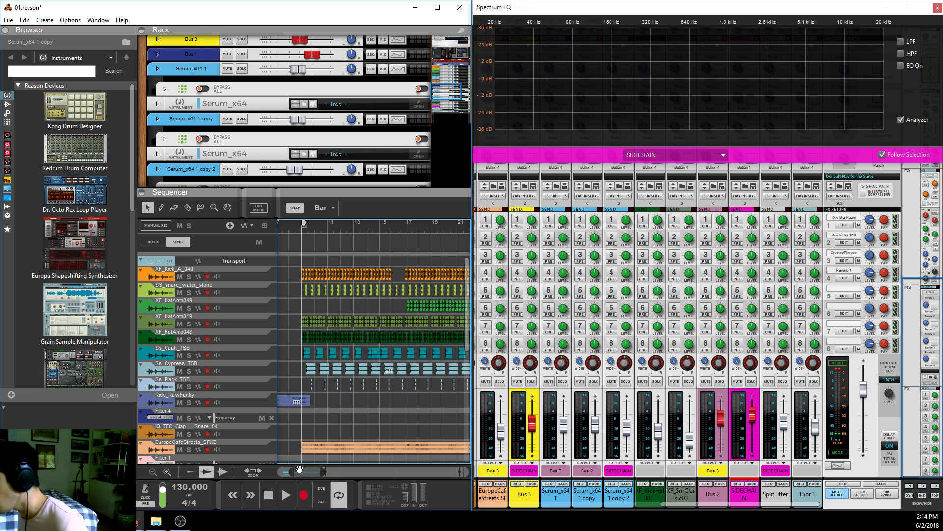
pyautogui.moveTo(295, 472); pyautogui.dragTo(303, 473)
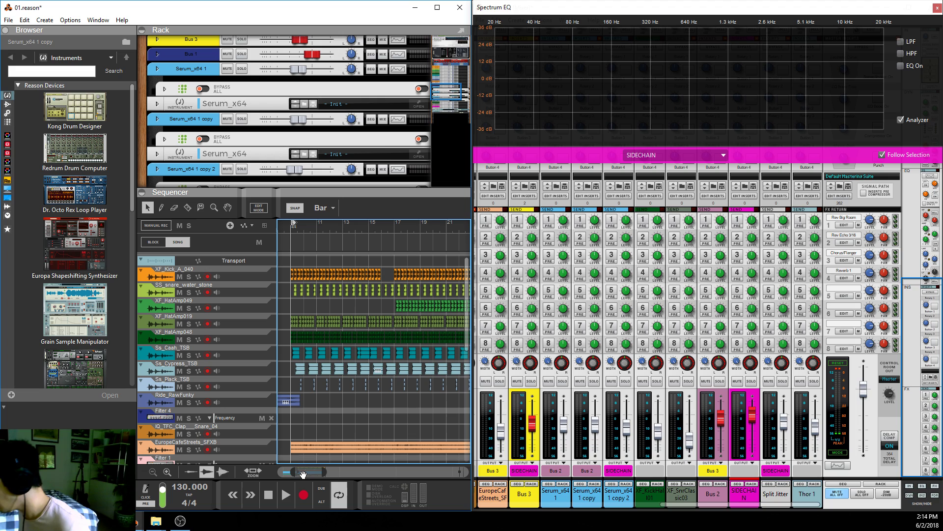
pyautogui.keyDown('alt'); pyautogui.click(317, 227); pyautogui.keyUp('alt')
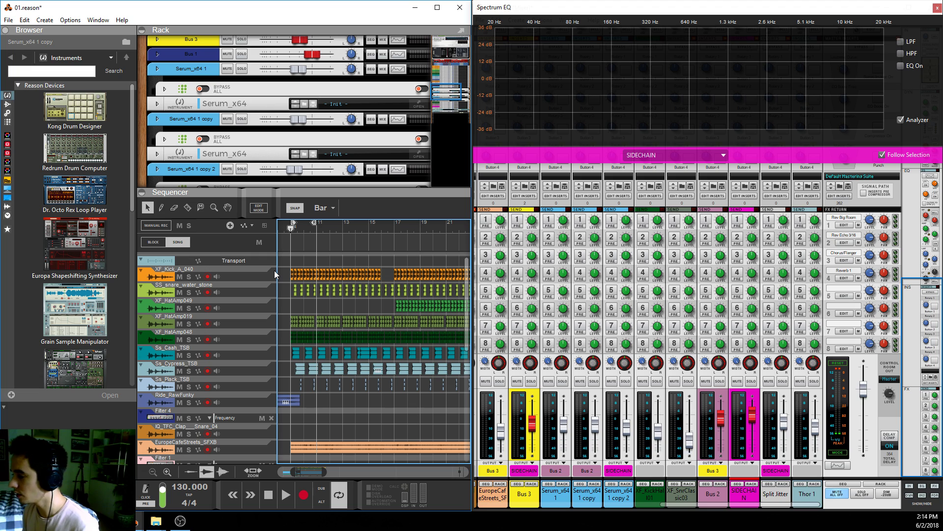
# Give the sequencer more height, then solo and select the XF_Kick_A_040 track
pyautogui.moveTo(316, 194); pyautogui.dragTo(316, 155)
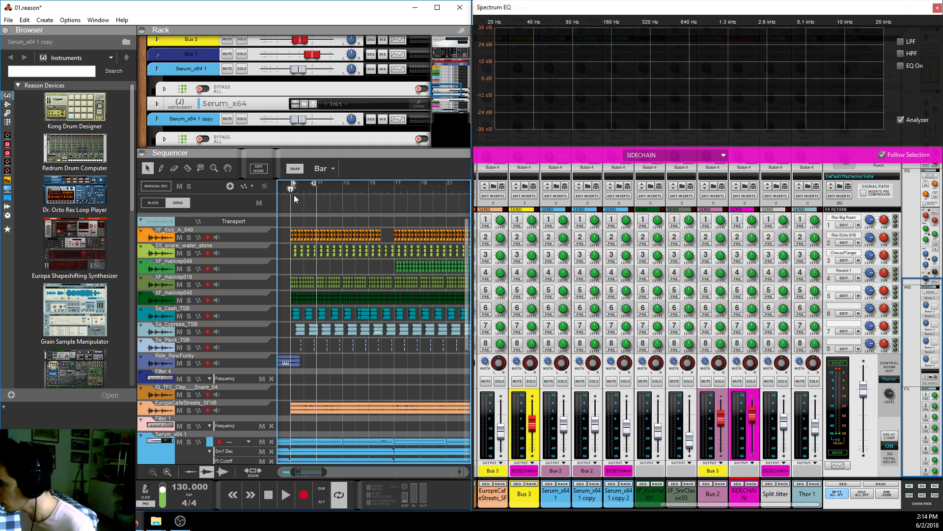
pyautogui.click(189, 237)
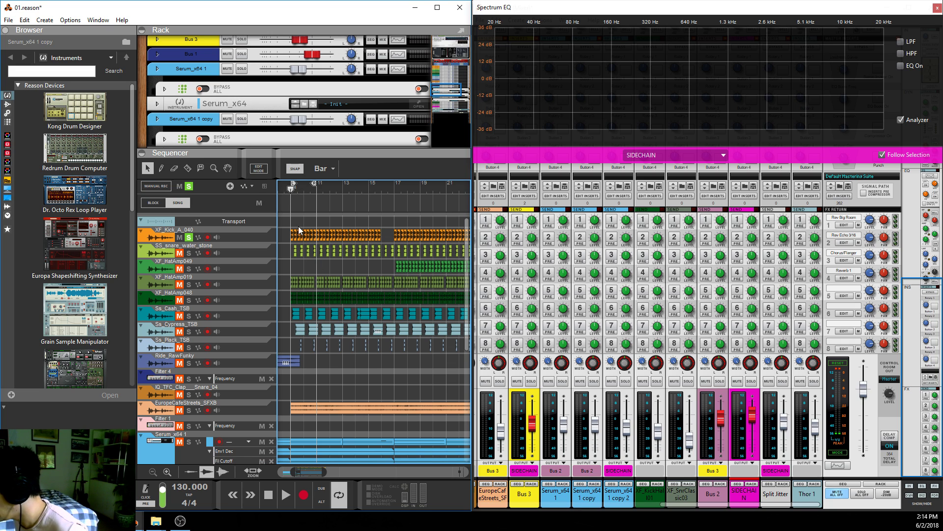
pyautogui.click(257, 234)
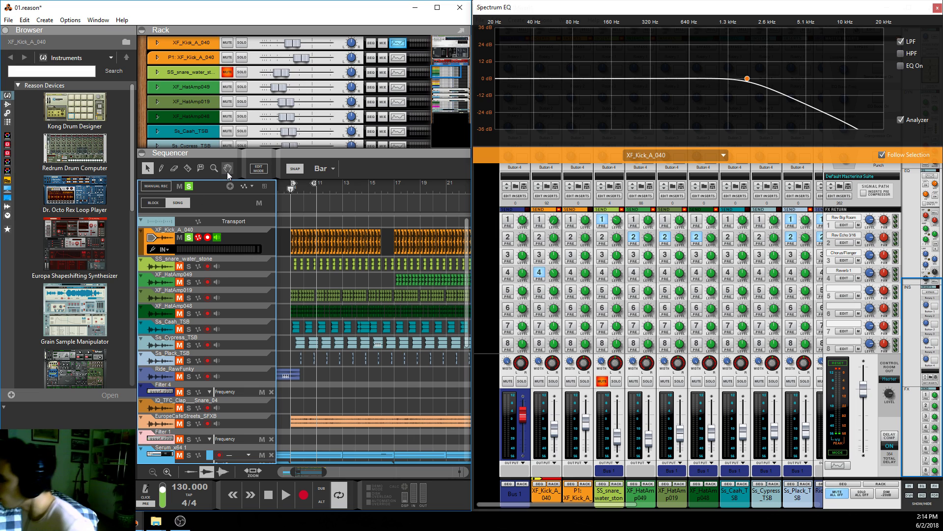
# Browse the available effects devices down to the Xfer Records plugins
pyautogui.click(8, 104)
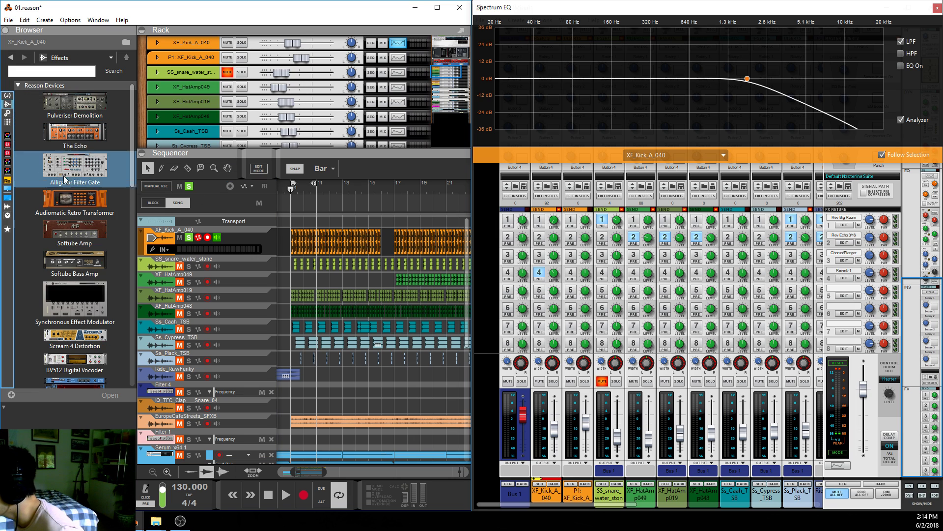
pyautogui.scroll(-15, 64, 179)
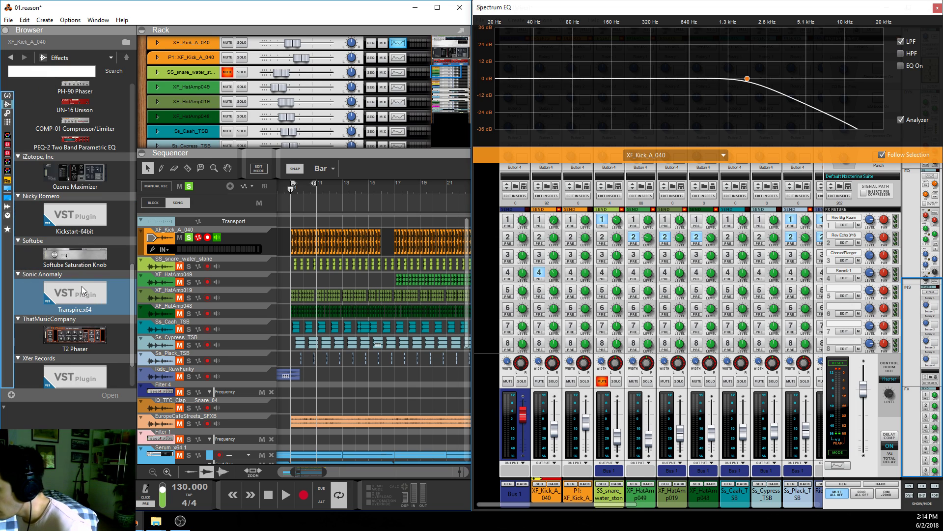
pyautogui.scroll(-2, 73, 314)
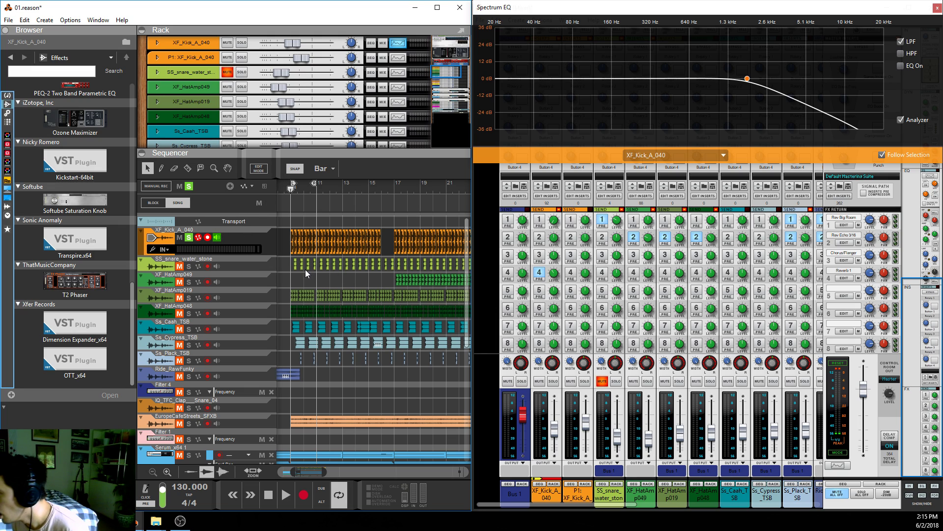
# Play the soloed kick and enlarge the Spectrum EQ window, switching its analyzer to the Master Section
pyautogui.press('space')
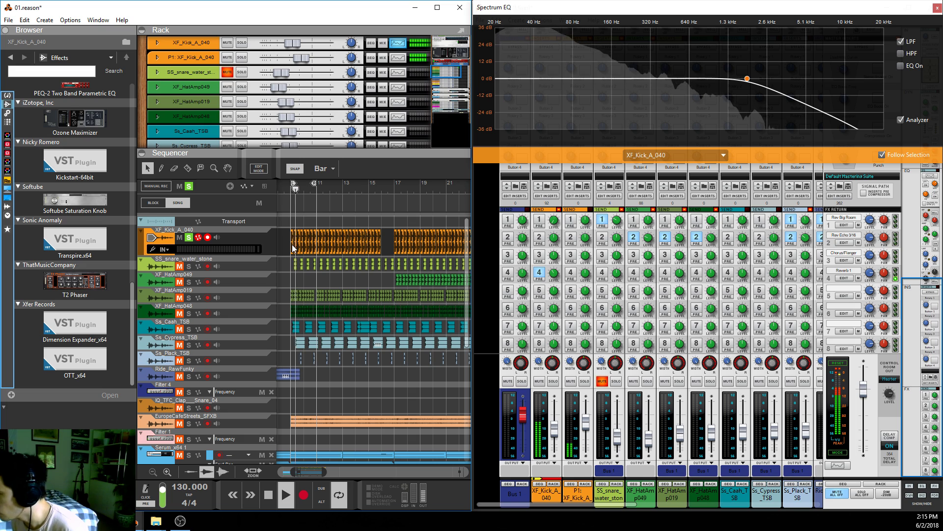
pyautogui.moveTo(613, 164); pyautogui.dragTo(614, 219)
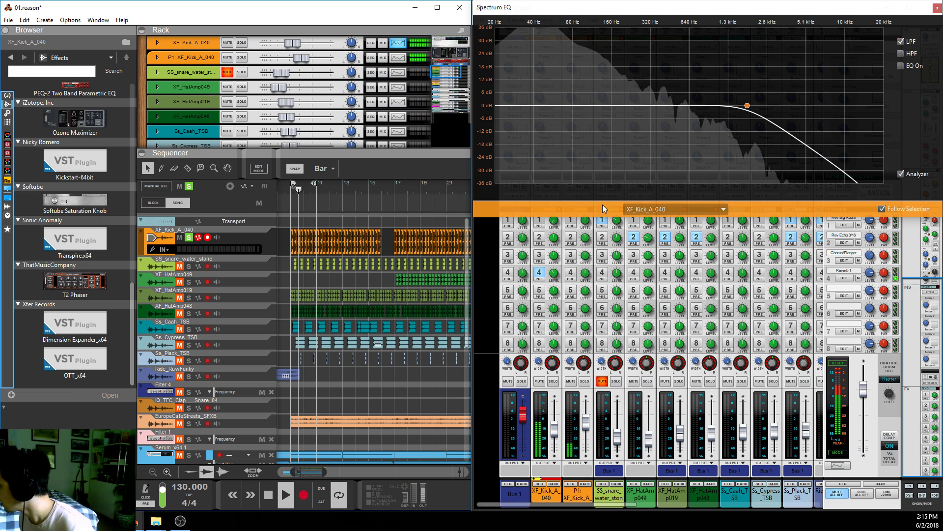
pyautogui.click(653, 209)
pyautogui.click(647, 219)
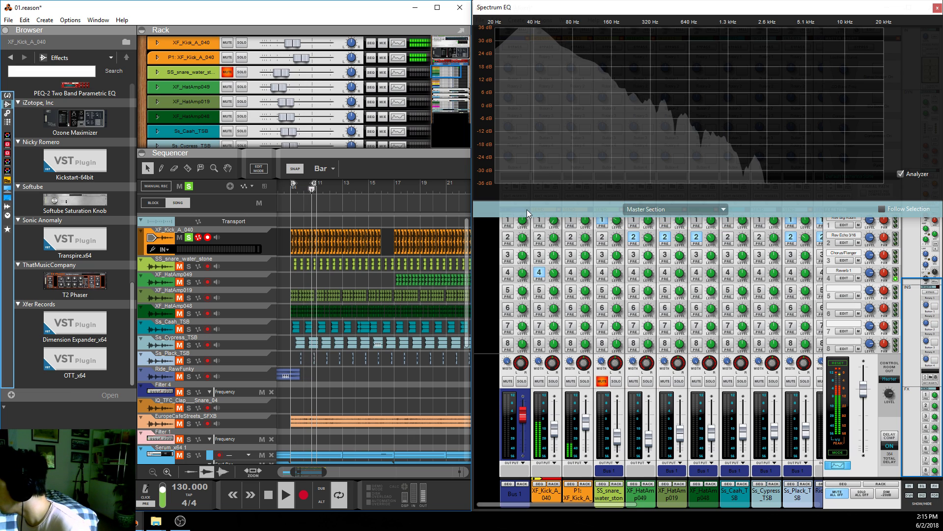
# Select the XF_Kick_A_040 clips between bars 9 and 11
pyautogui.click(310, 211)
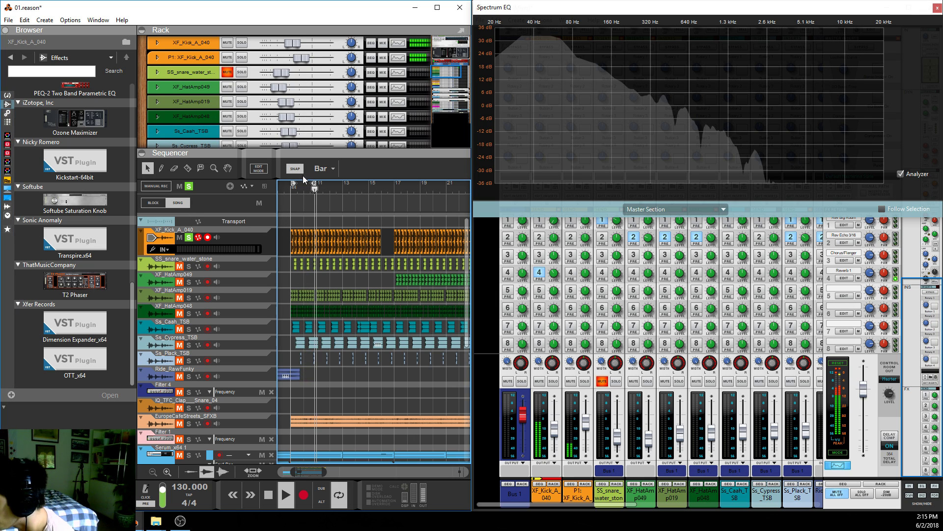
pyautogui.moveTo(285, 227); pyautogui.dragTo(317, 244)
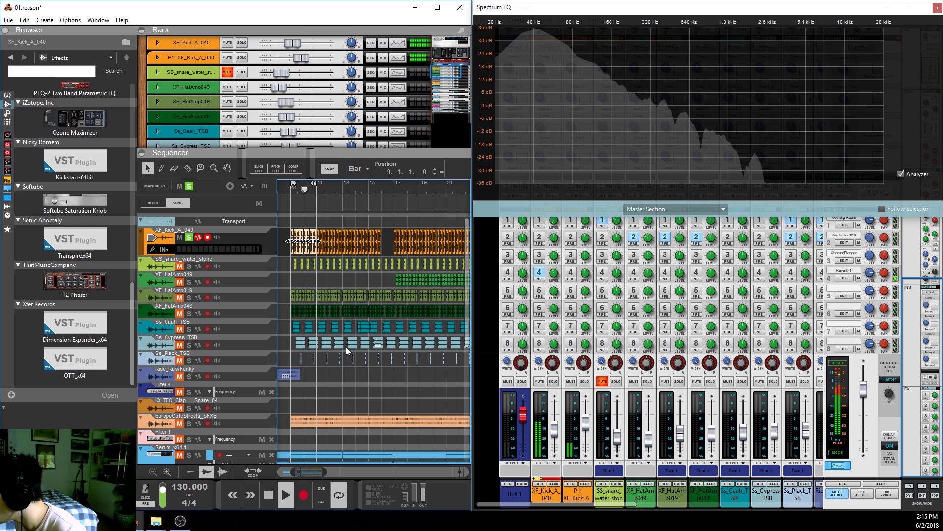
pyautogui.moveTo(306, 472); pyautogui.dragTo(315, 472)
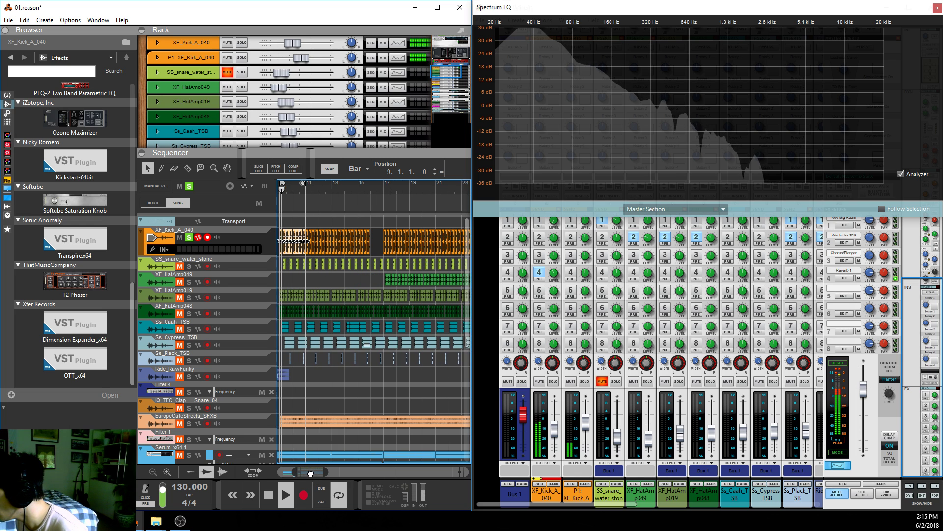
# Maximize the main window, close the Spectrum EQ and collapse the browser to expose the clips' Transpose setting
pyautogui.moveTo(471, 321); pyautogui.dragTo(443, 321)
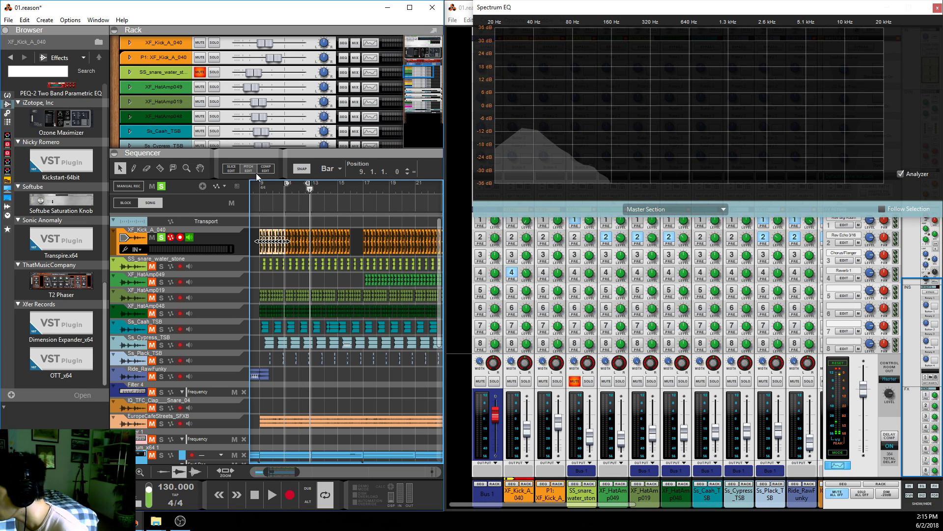
pyautogui.click(416, 11)
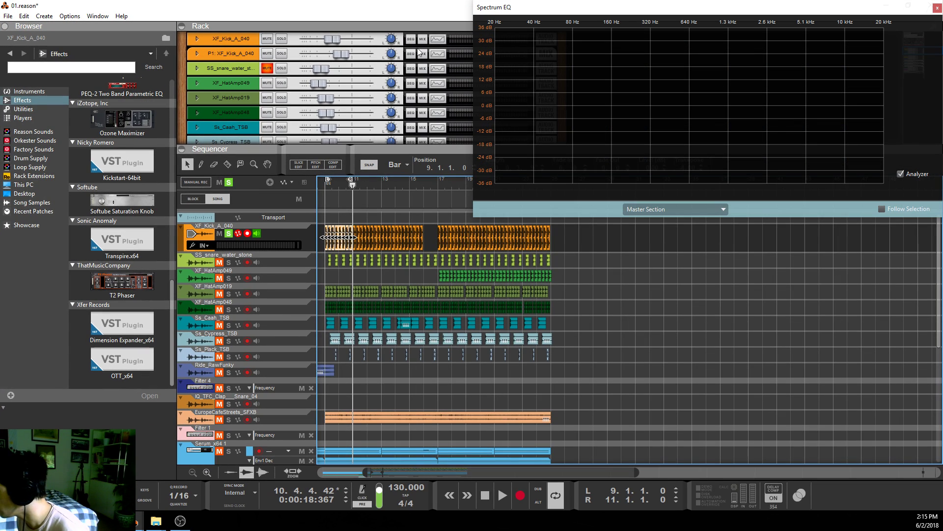
pyautogui.moveTo(642, 7); pyautogui.dragTo(628, 256)
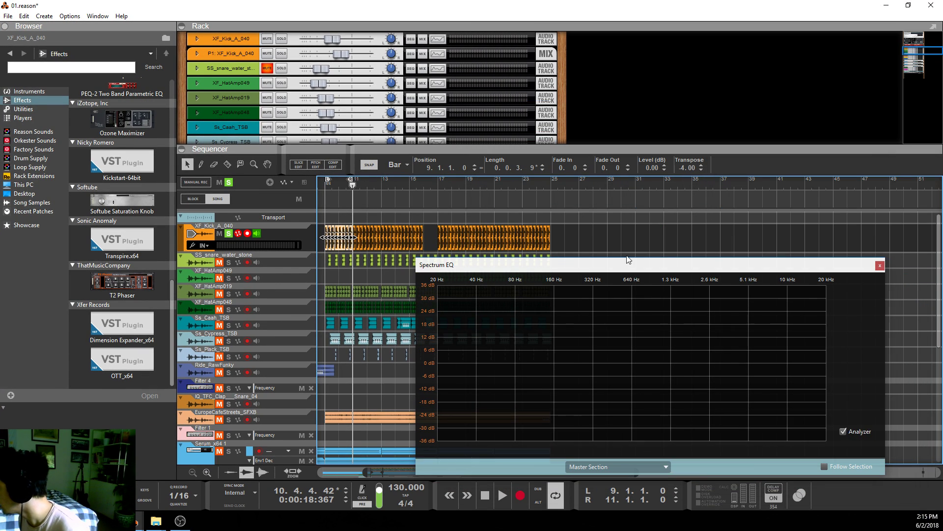
pyautogui.click(879, 266)
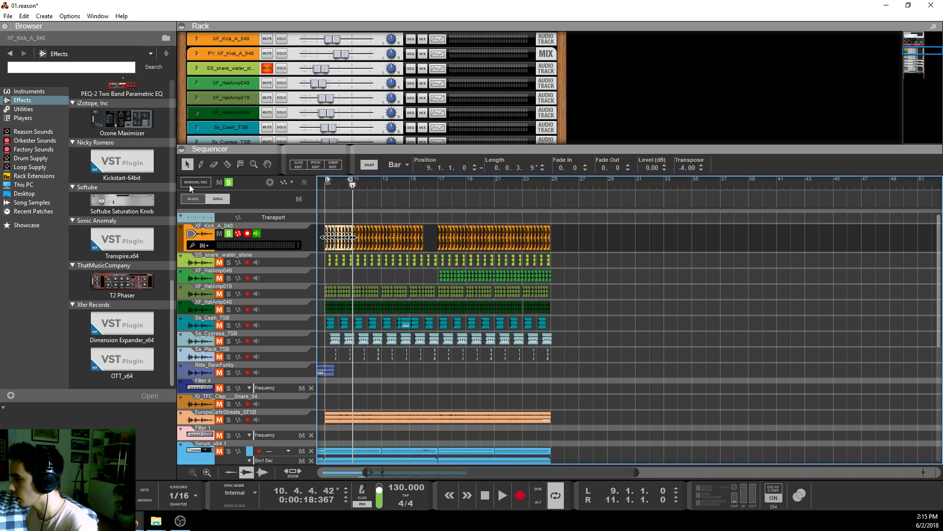
pyautogui.click(4, 27)
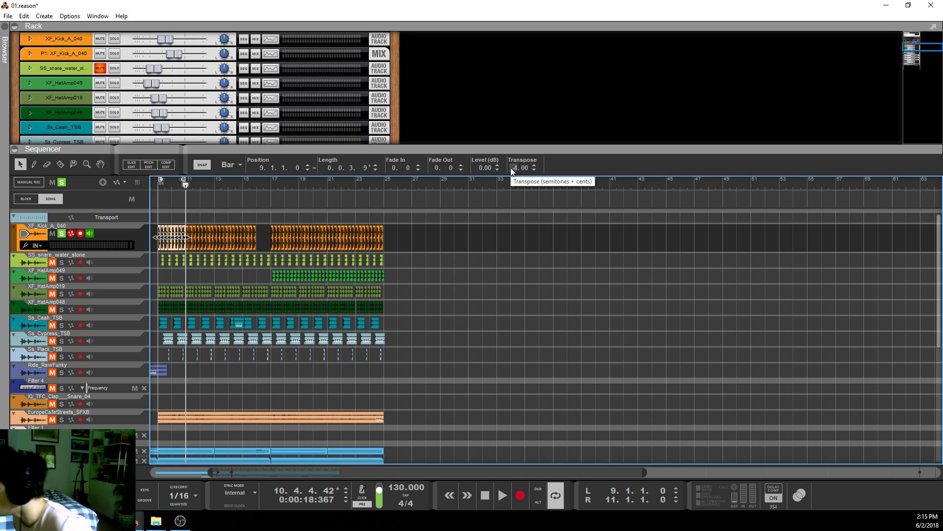
# Select the XF_Kick_A_040 track and show its Spectrum EQ
pyautogui.click(75, 235)
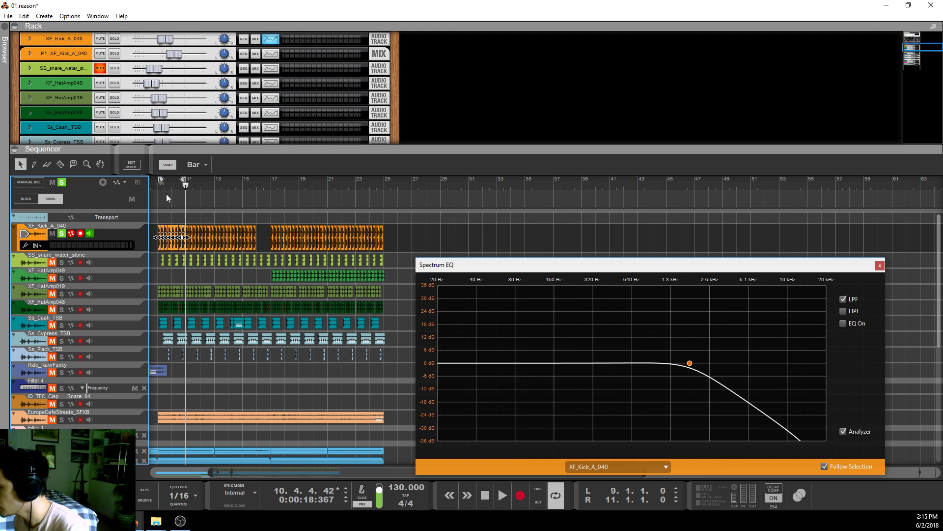
# Select the XF_Kick_A_040 clips between bars 9 and 11 and play them to examine the track's low-pass filter frequency
pyautogui.click(167, 235)
pyautogui.press('space')
pyautogui.moveTo(690, 366)
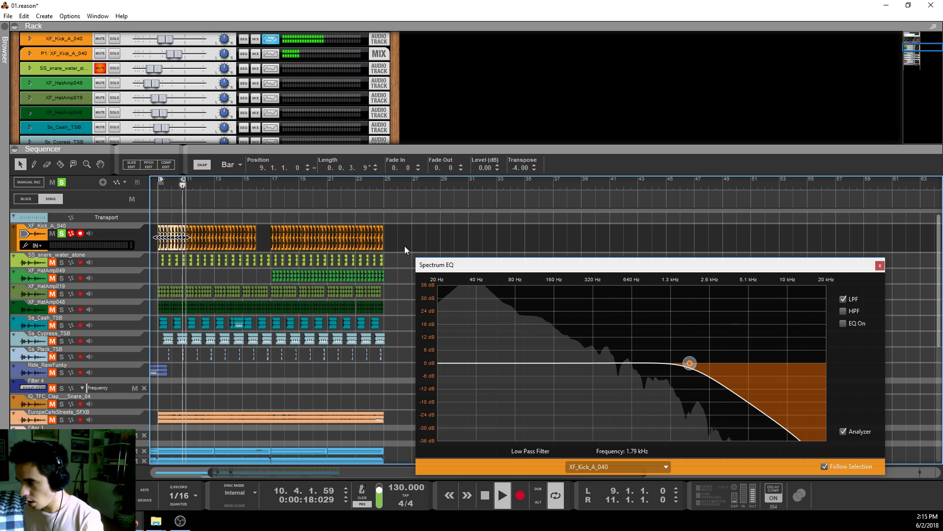
# Restore the main window from full size and resize it to sit beside the Mixer window
pyautogui.click(909, 6)
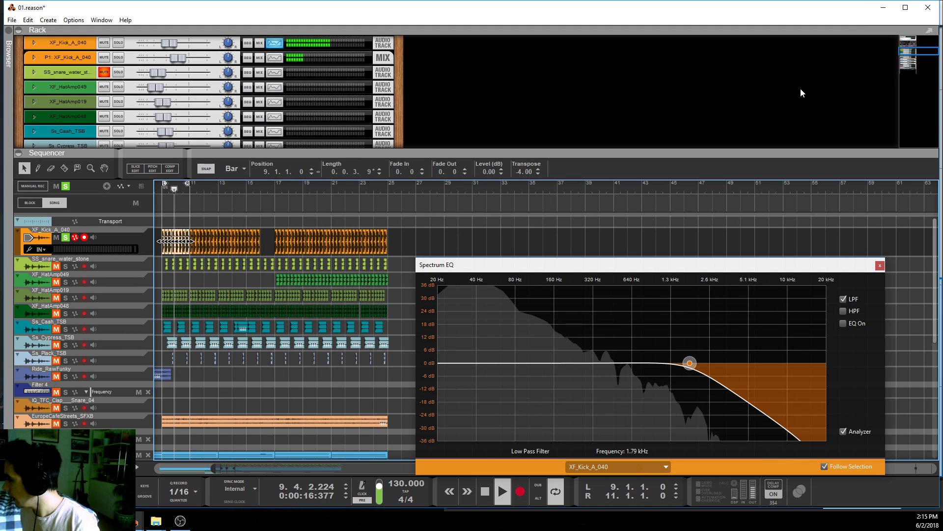
pyautogui.moveTo(731, 13); pyautogui.dragTo(0, 0)
pyautogui.click(98, 16)
pyautogui.click(123, 77)
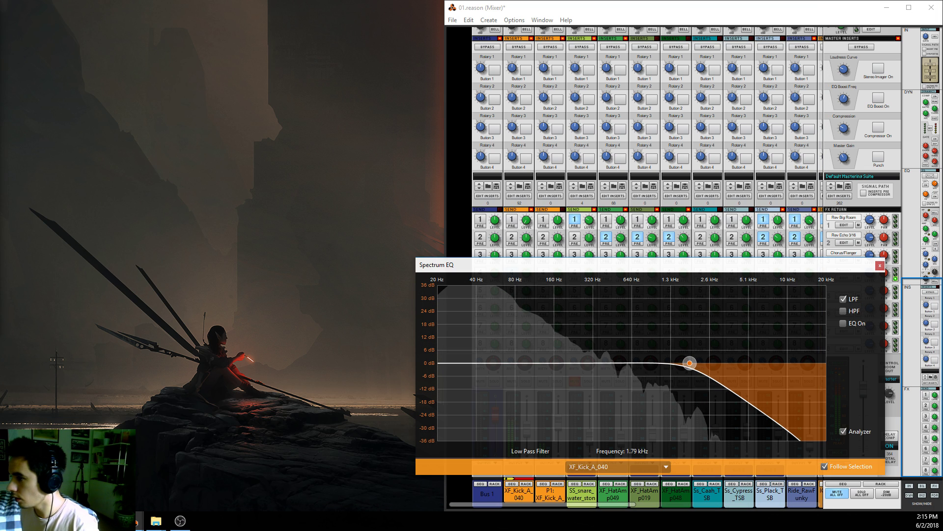
pyautogui.moveTo(0, 63); pyautogui.dragTo(411, 64)
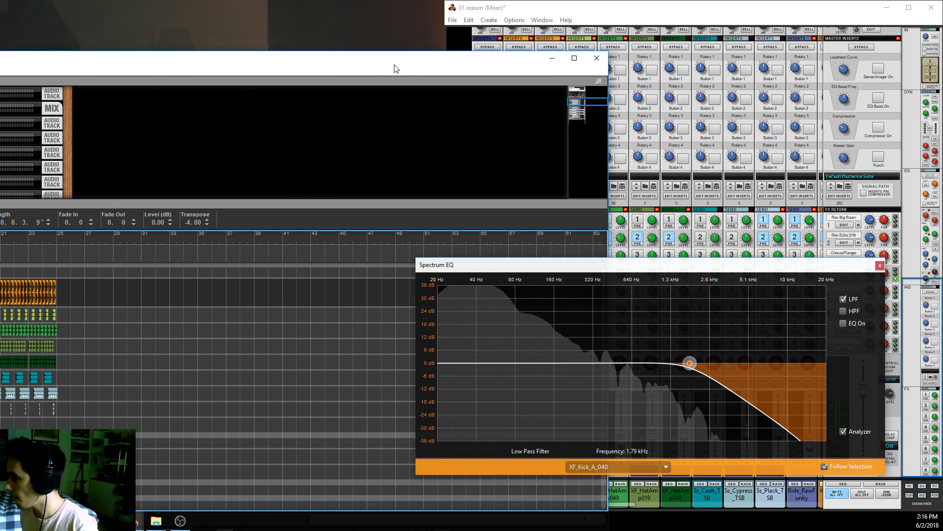
pyautogui.doubleClick(396, 69)
pyautogui.doubleClick(396, 5)
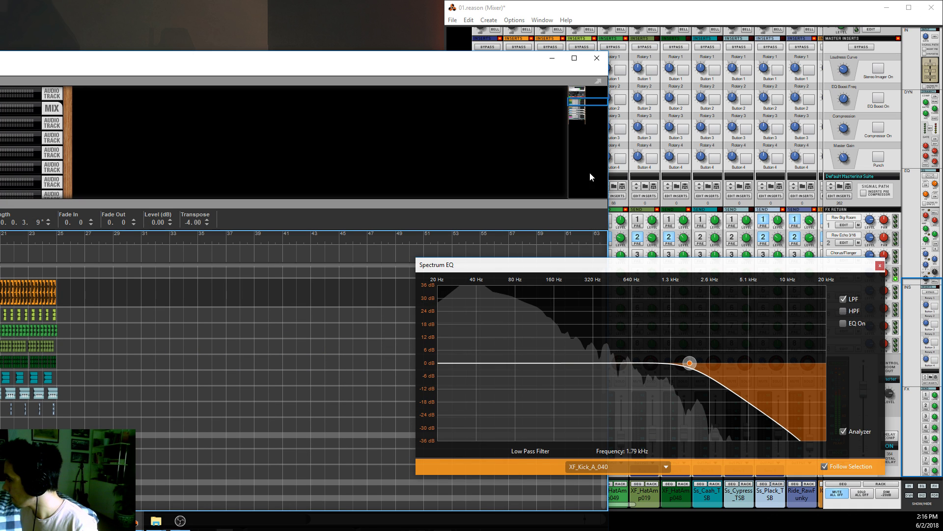
pyautogui.moveTo(608, 143); pyautogui.dragTo(445, 144)
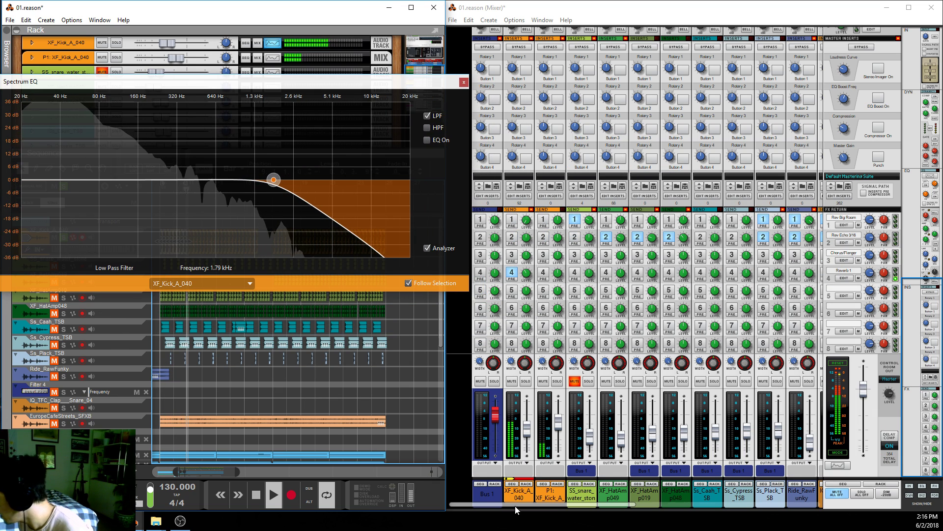
# Move the Spectrum EQ window aside and clear it from view to uncover the rack and sequencer
pyautogui.click(494, 505)
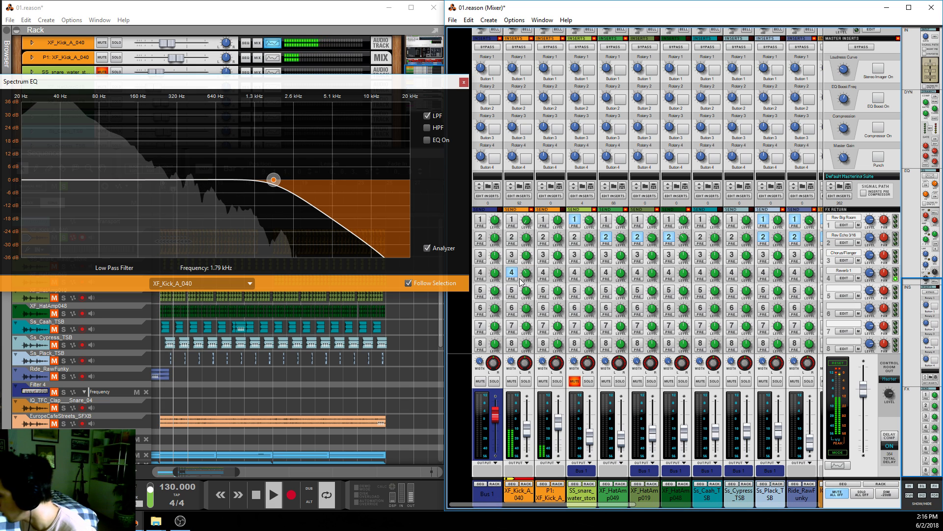
pyautogui.moveTo(261, 102); pyautogui.dragTo(302, 256)
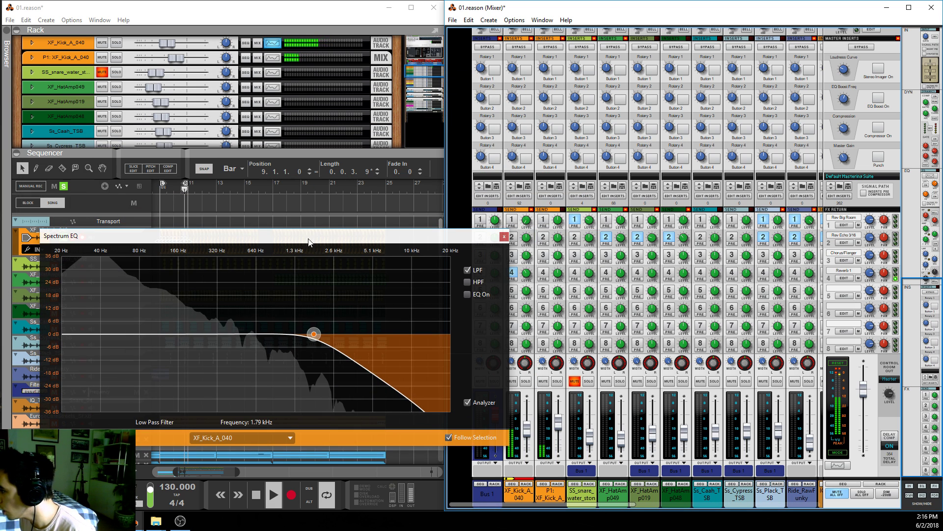
pyautogui.click(341, 226)
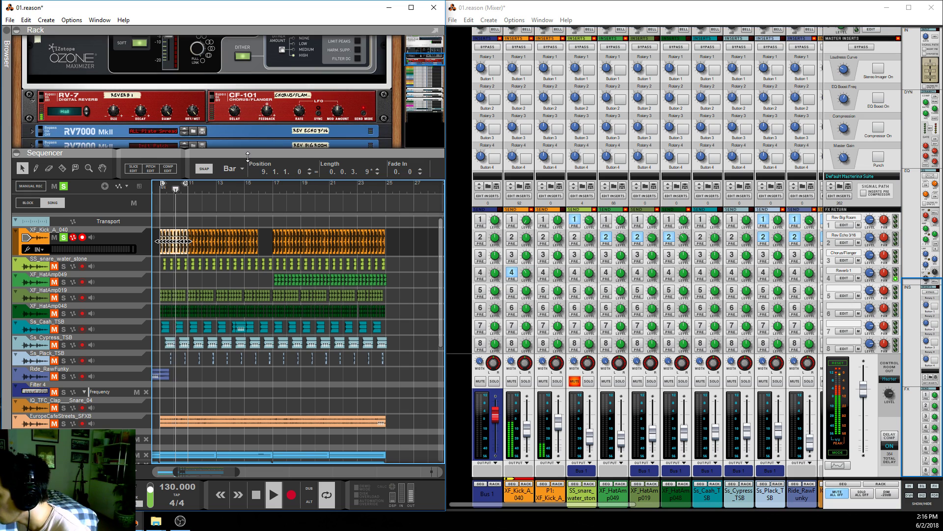
# Enlarge the rack area and select the RV-7 Reverb 1 to examine it with the XF_Kick_A_040 channel's send 4
pyautogui.moveTo(248, 156); pyautogui.dragTo(241, 308)
pyautogui.scroll(3, 105, 207)
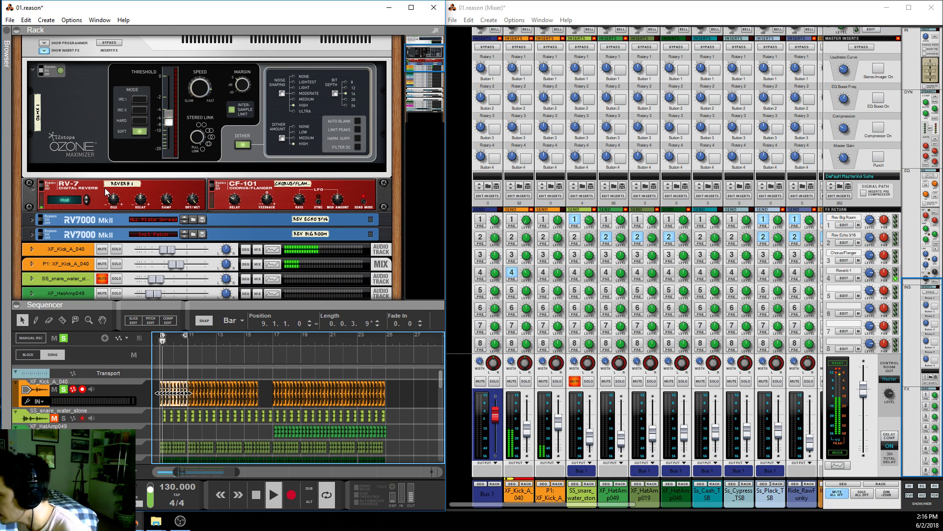
pyautogui.click(106, 193)
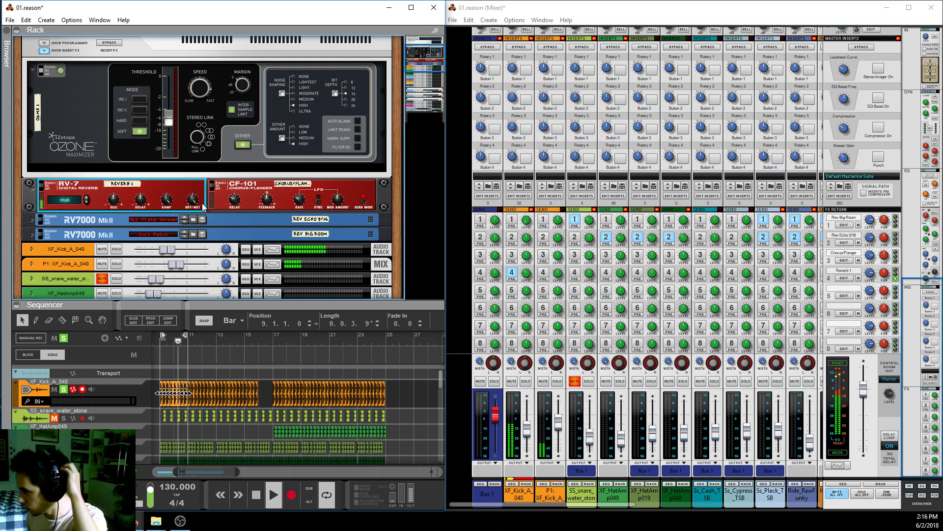
pyautogui.moveTo(194, 203)
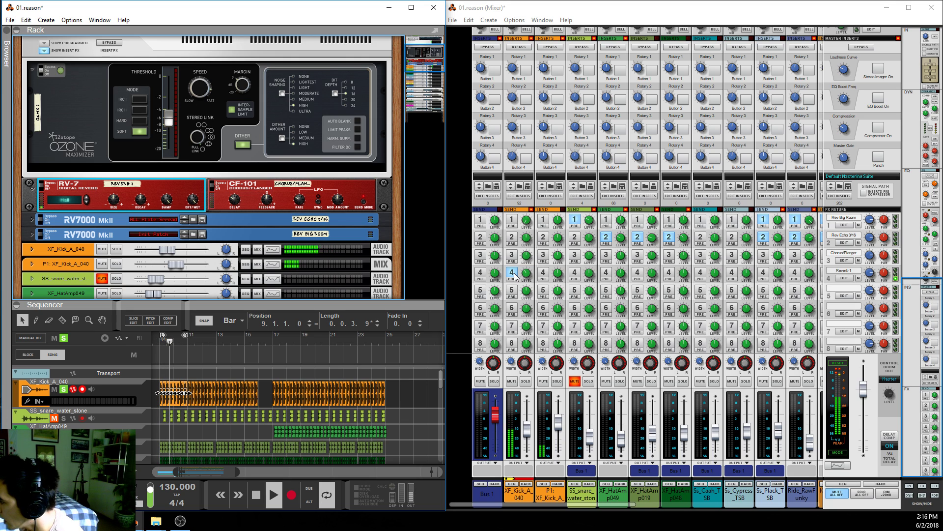
pyautogui.click(529, 278)
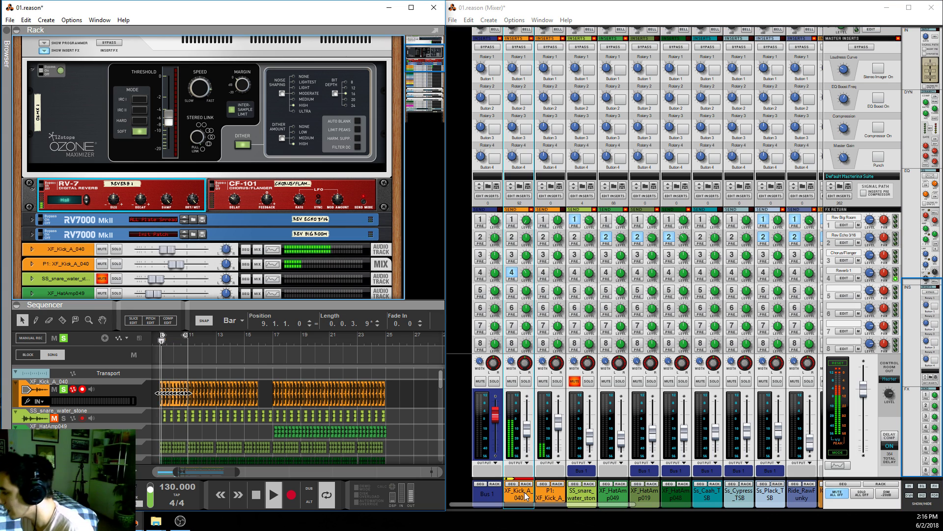
# Select the parallel channel P1: XF_Kick_A_040 in the mixer and unfold its rack device to show its MClass Compressor
pyautogui.click(540, 499)
pyautogui.click(540, 499)
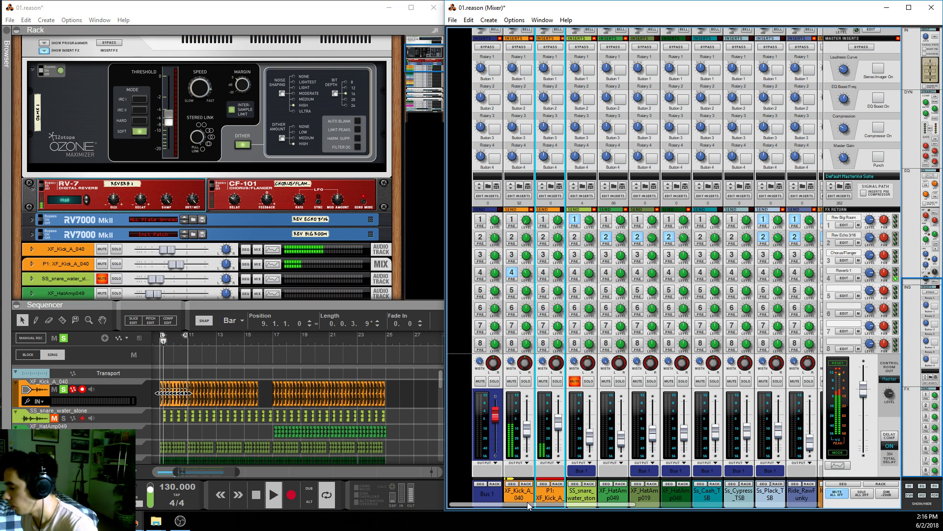
pyautogui.click(550, 496)
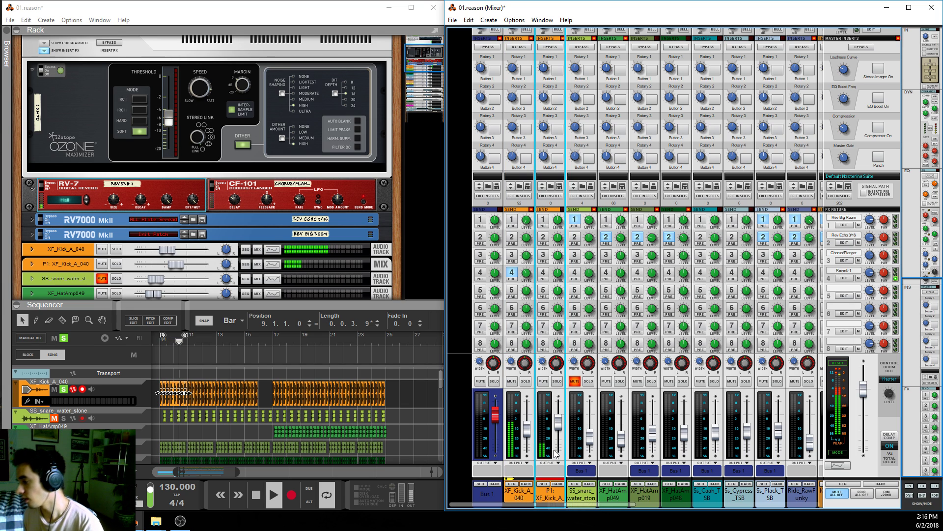
pyautogui.click(32, 264)
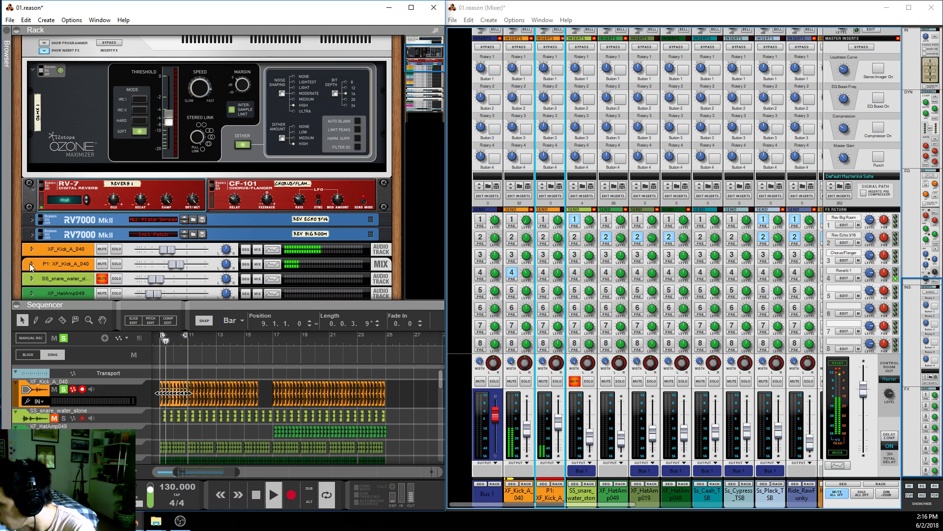
pyautogui.moveTo(191, 305); pyautogui.dragTo(192, 383)
pyautogui.click(105, 260)
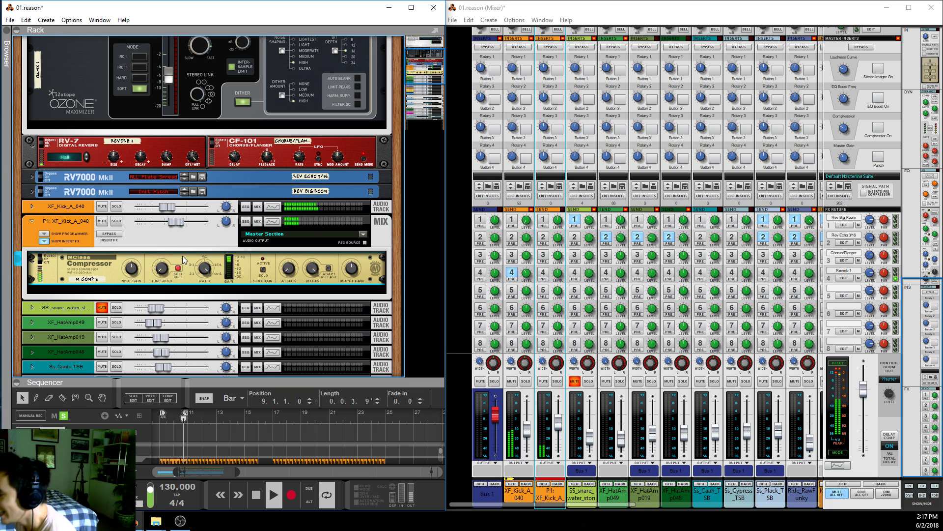
# Compare XF_Kick_A_040 with its parallel channel by toggling their rack solos, finishing with both off and the parallel device folded
pyautogui.click(117, 221)
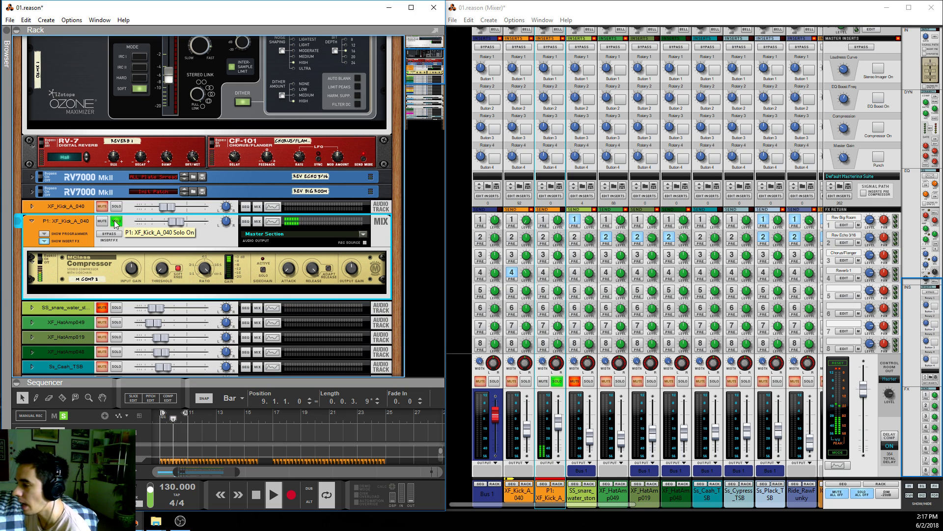
pyautogui.click(117, 206)
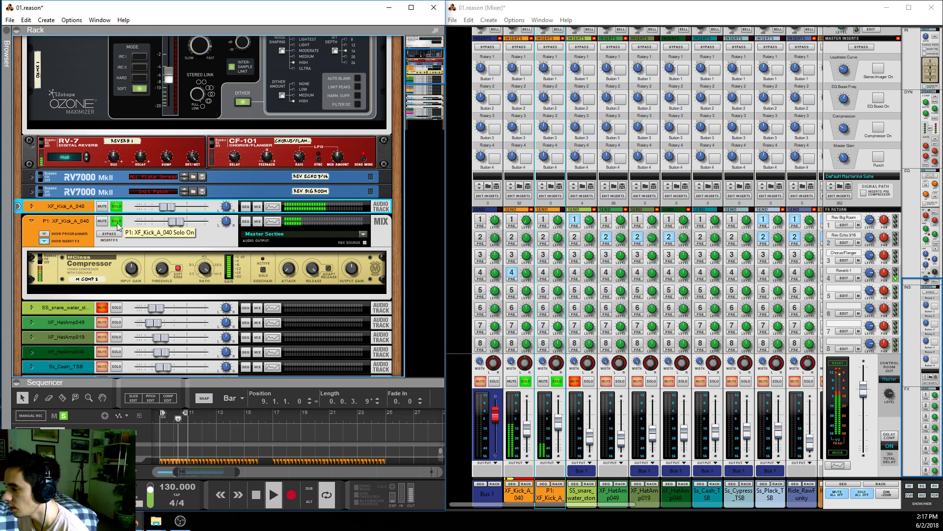
pyautogui.click(116, 222)
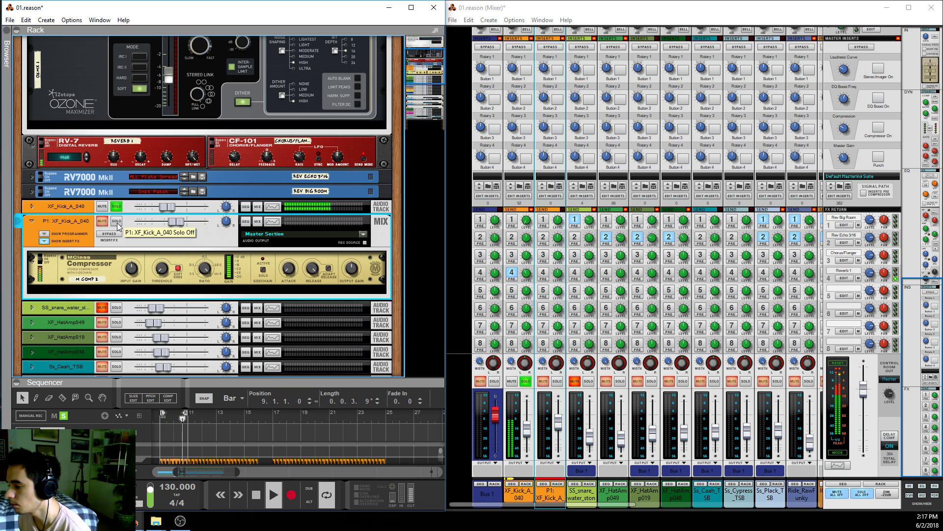
pyautogui.click(117, 221)
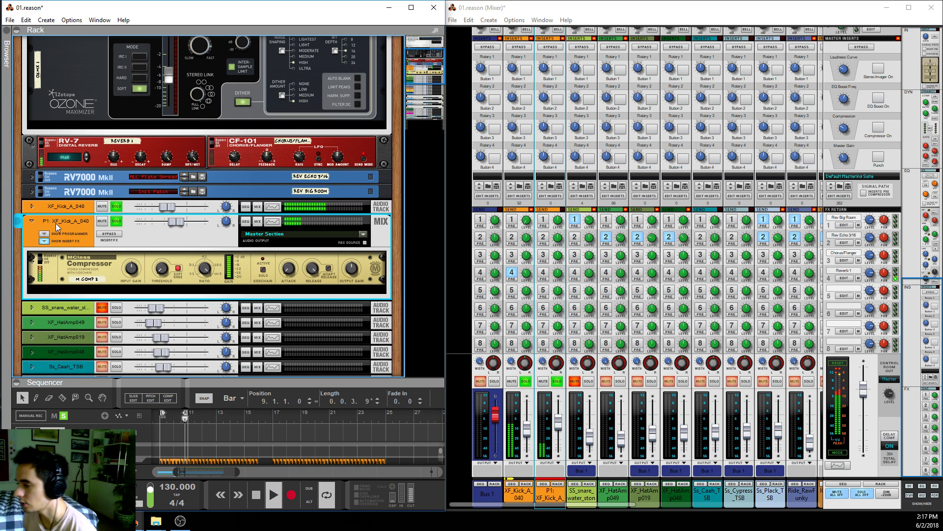
pyautogui.click(117, 223)
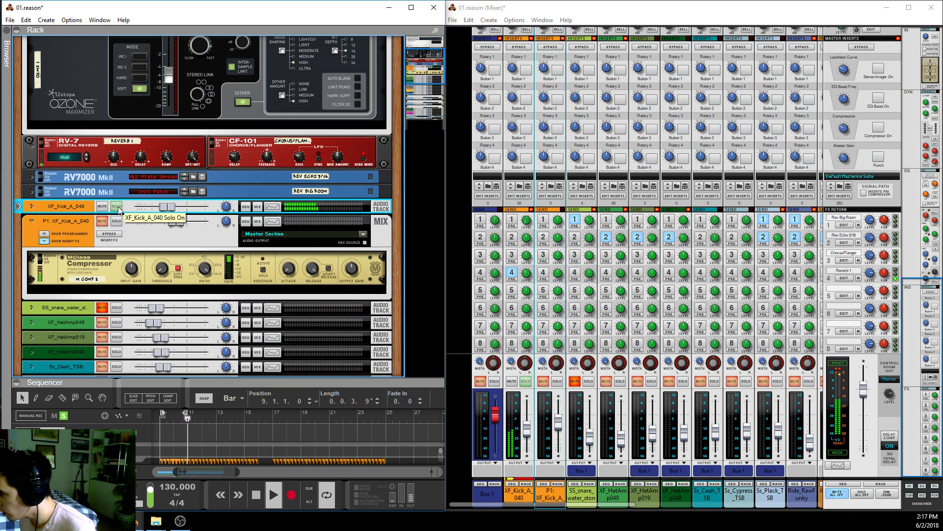
pyautogui.click(30, 220)
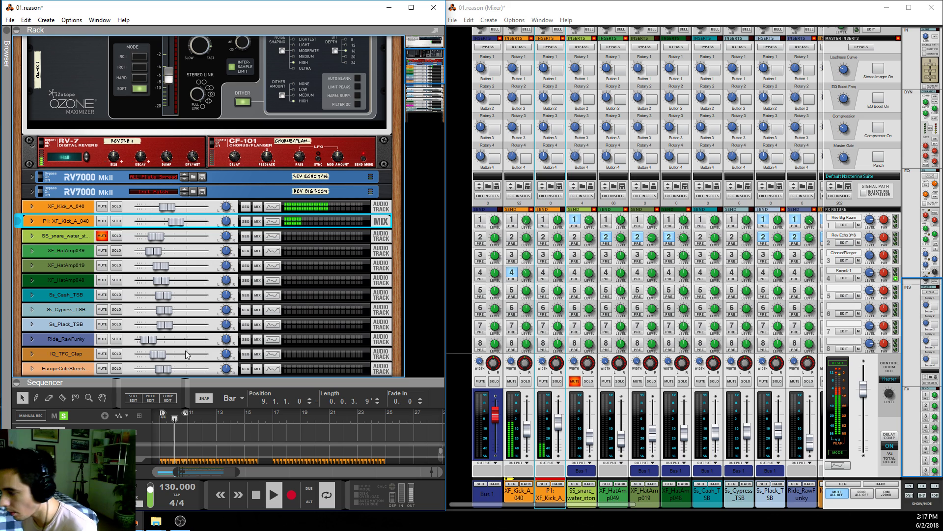
# Enlarge the sequencer area and switch the solo from XF_Kick_A_040 to SS_snare_water_stone, leaving all tracks unsoloed at the end
pyautogui.moveTo(181, 384); pyautogui.dragTo(179, 233)
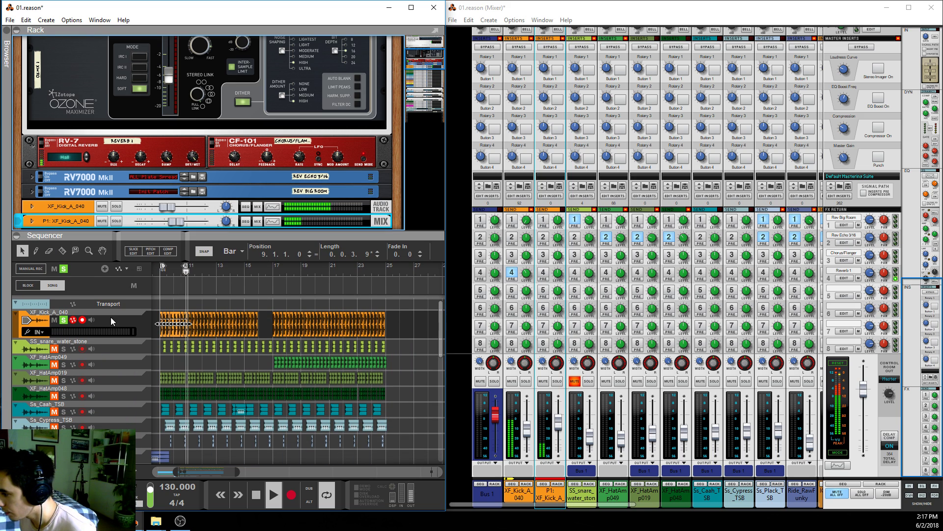
pyautogui.click(63, 320)
pyautogui.click(63, 348)
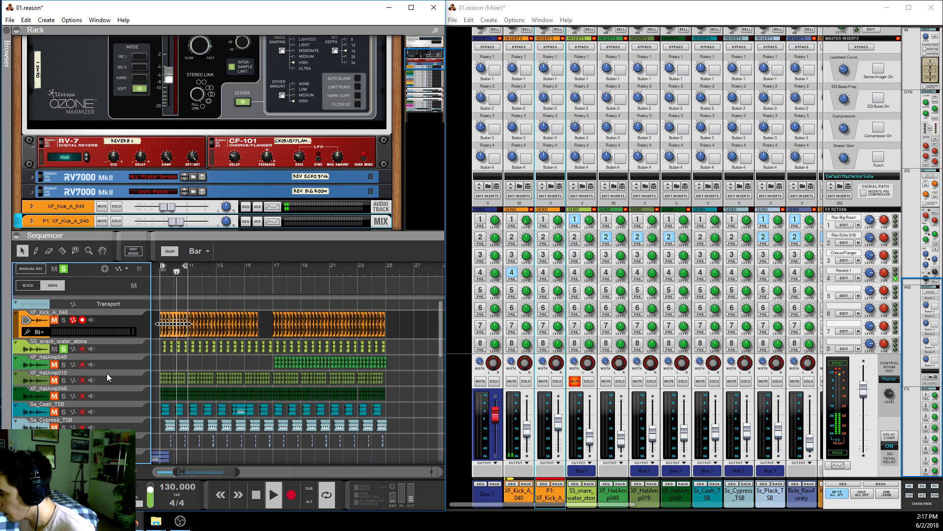
pyautogui.click(188, 363)
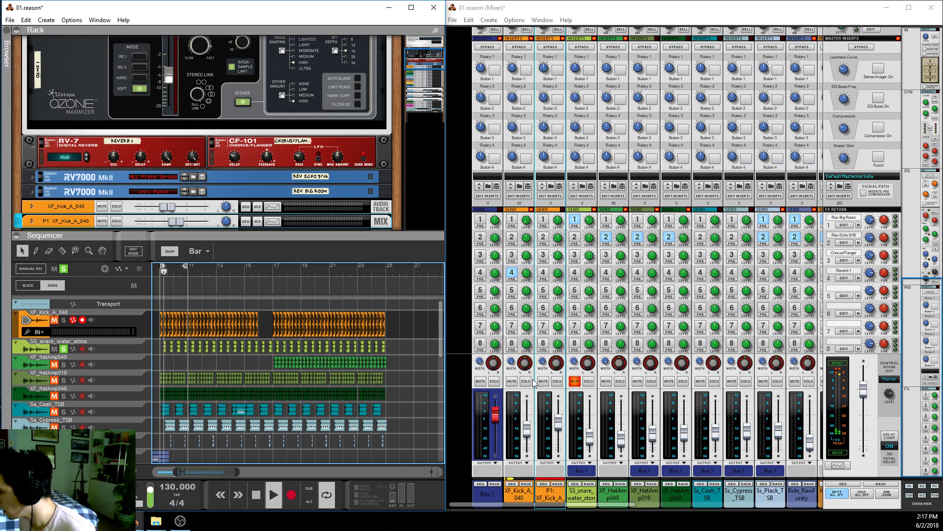
pyautogui.click(64, 348)
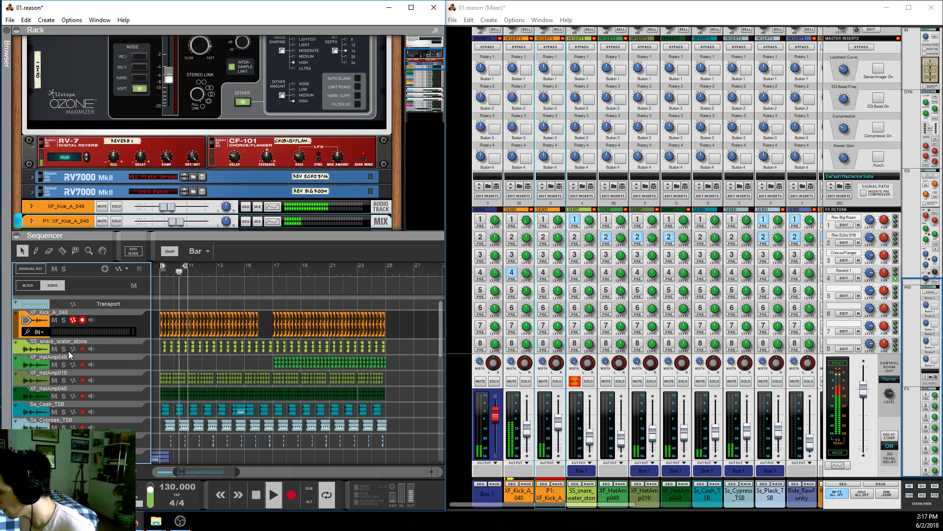
# Select the SS_snare_water_stone track and delete it together with its mixer channel
pyautogui.click(119, 347)
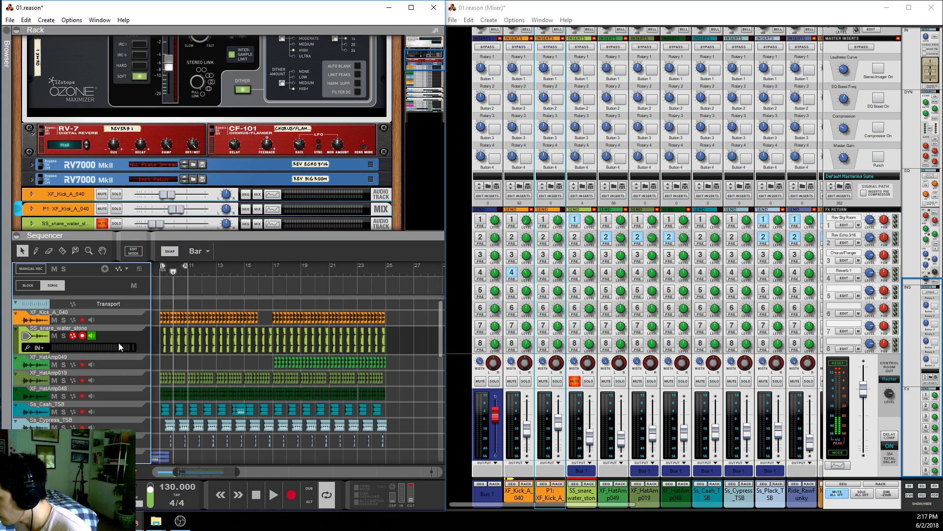
pyautogui.click(580, 497)
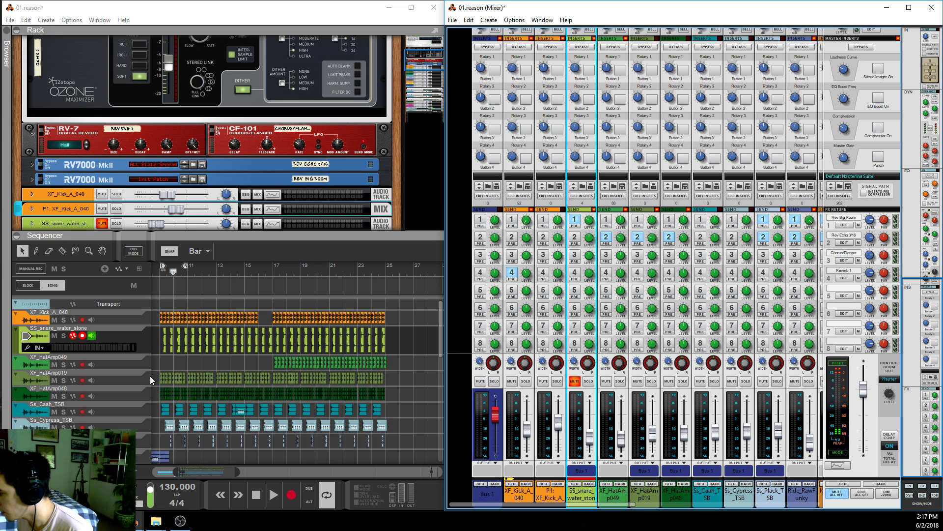
pyautogui.click(119, 341)
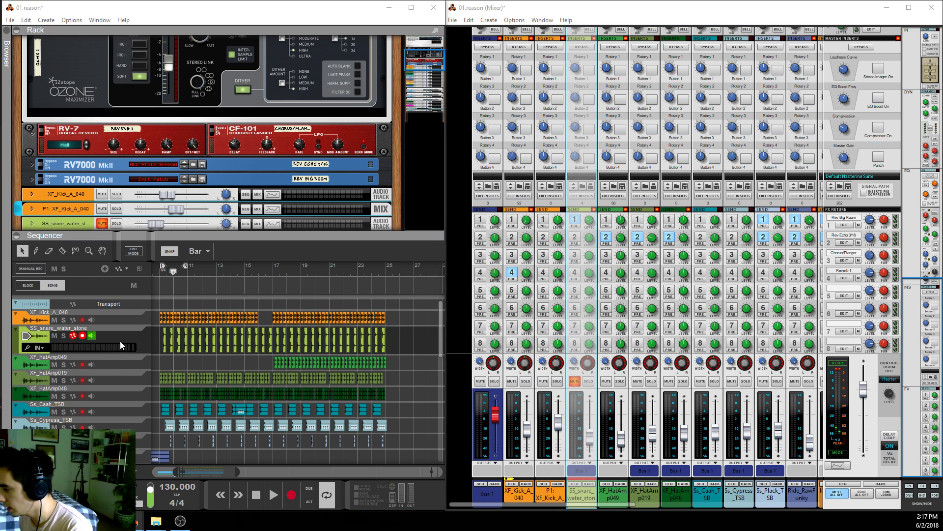
pyautogui.press('Delete')
# Solo XF_HatAmp019, play it from bar 9 and select both its sequencer track and its mixer channel
pyautogui.click(161, 274)
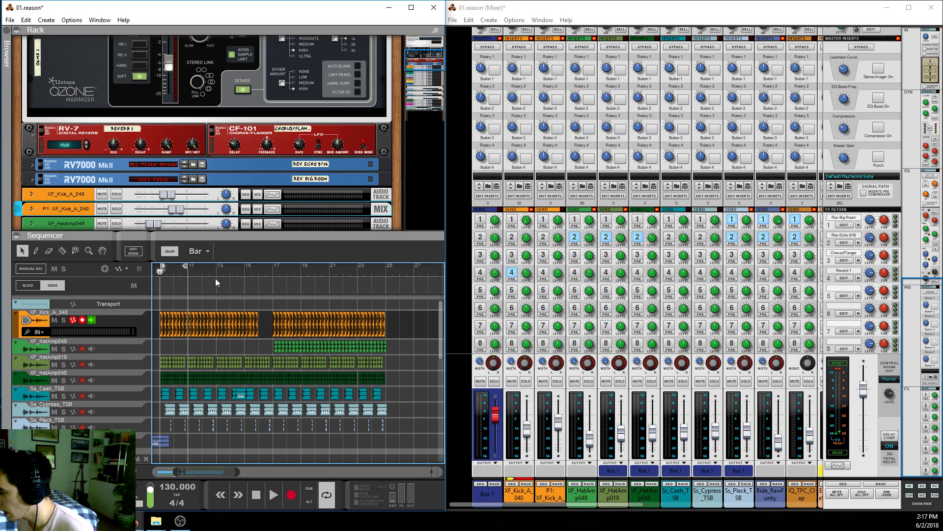
pyautogui.keyDown('ctrl'); pyautogui.click(273, 266); pyautogui.keyUp('ctrl')
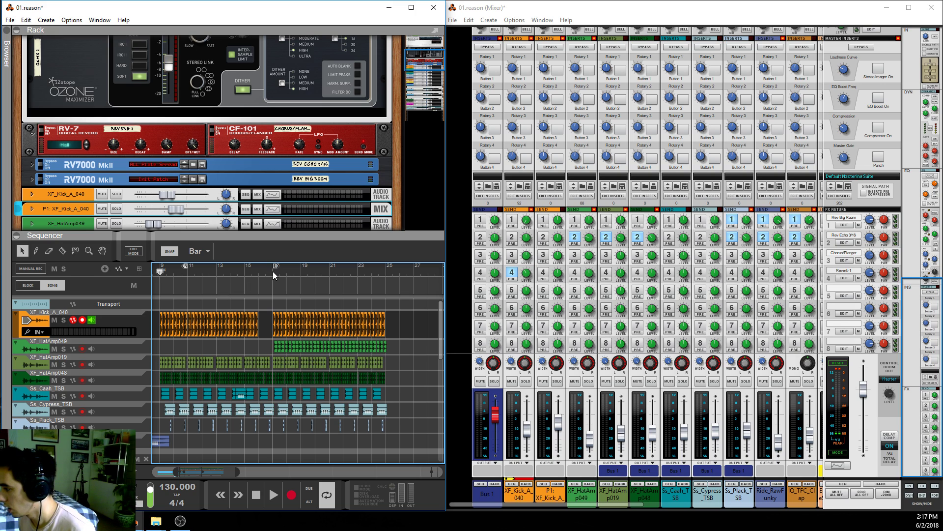
pyautogui.click(63, 364)
pyautogui.press('space')
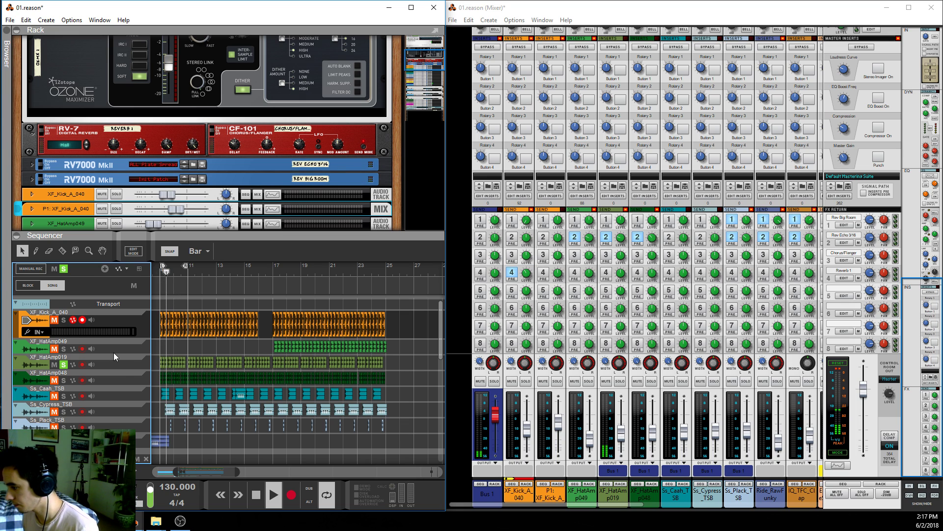
pyautogui.click(126, 367)
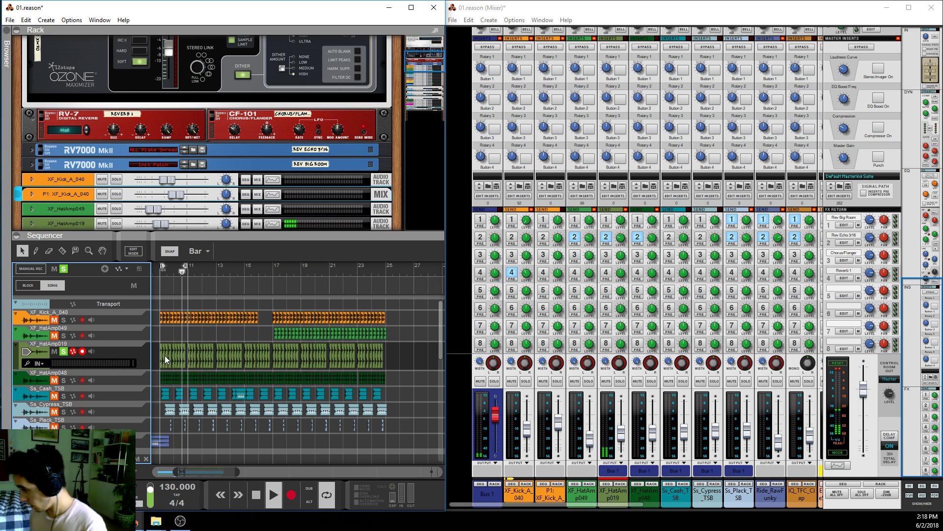
pyautogui.click(610, 491)
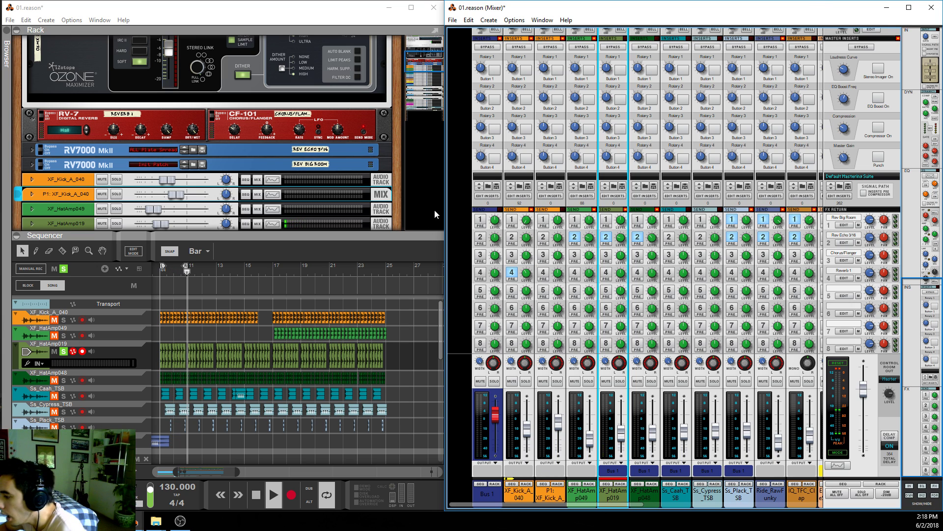
# Check XF_HatAmp019's high-pass filter in the Spectrum EQ, and unfold Rev Echo 3/16 to view its EQ page before returning to its reverb page
pyautogui.press('F2')
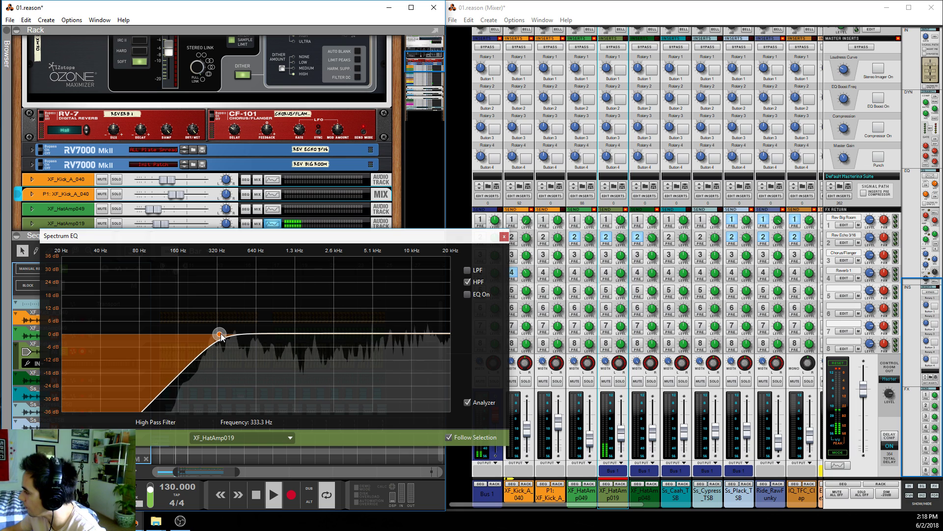
pyautogui.press('F2')
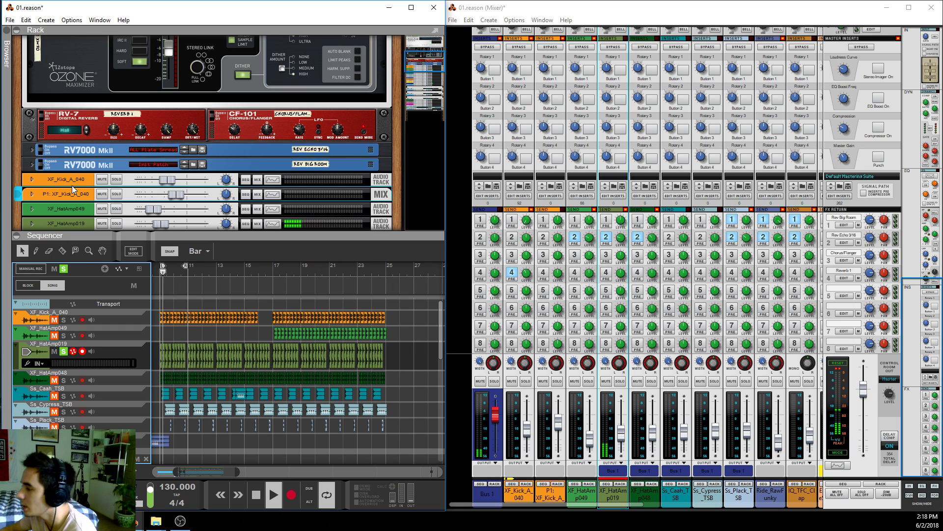
pyautogui.click(32, 149)
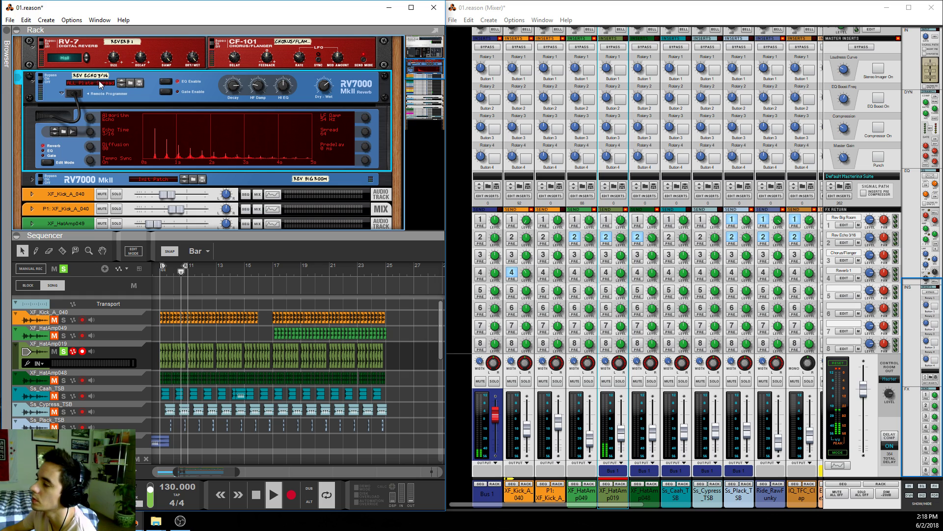
pyautogui.click(52, 151)
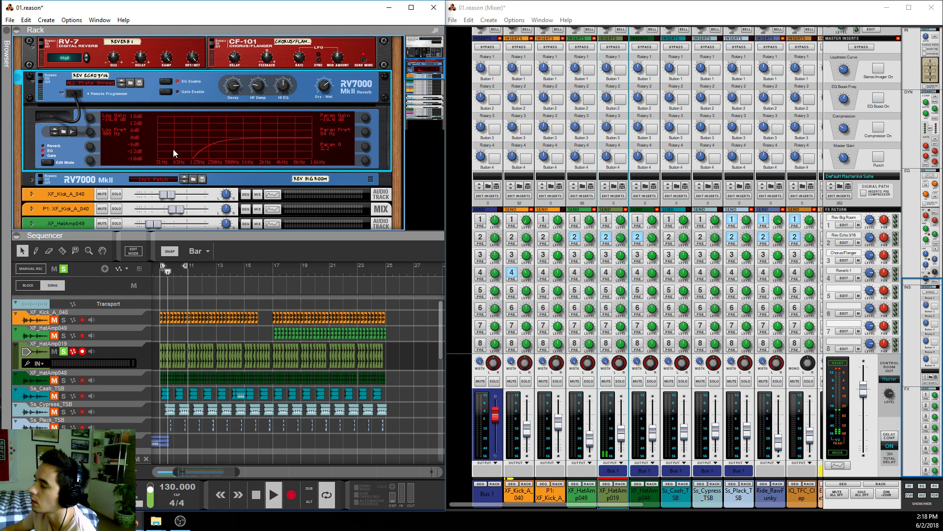
pyautogui.click(56, 146)
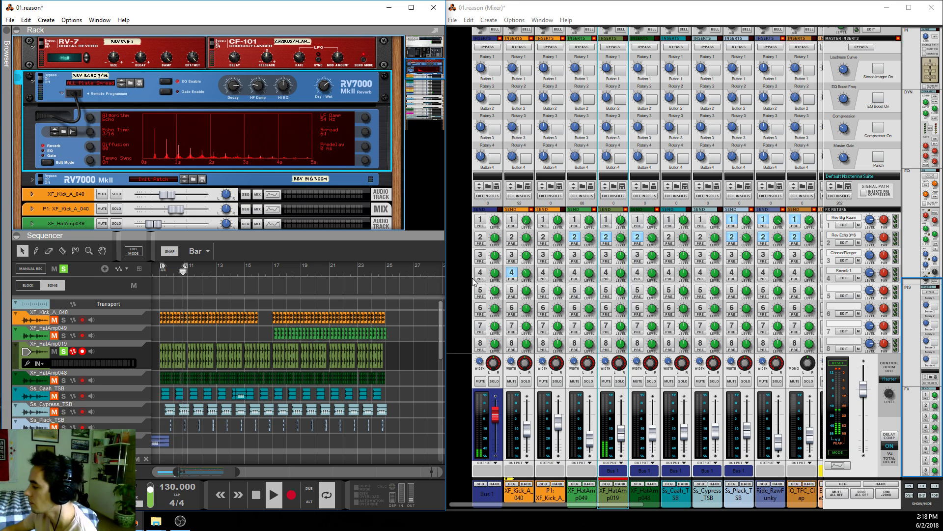
# Widen the main window and check the Transpose setting of the XF_HatAmp019 clips, with XF_Kick_A_040 soloed alongside, ending with the clips deselected
pyautogui.click(194, 355)
pyautogui.hscroll(-1, 194, 356)
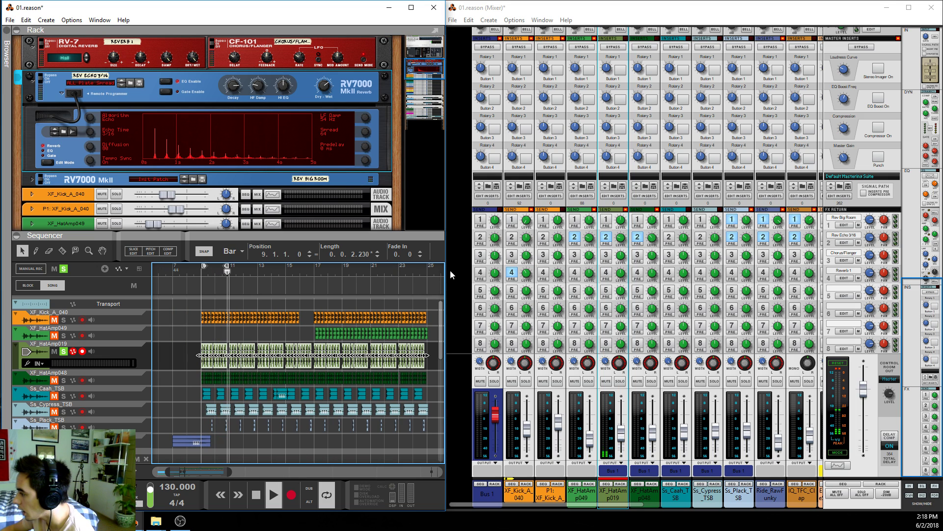
pyautogui.moveTo(450, 270); pyautogui.dragTo(605, 266)
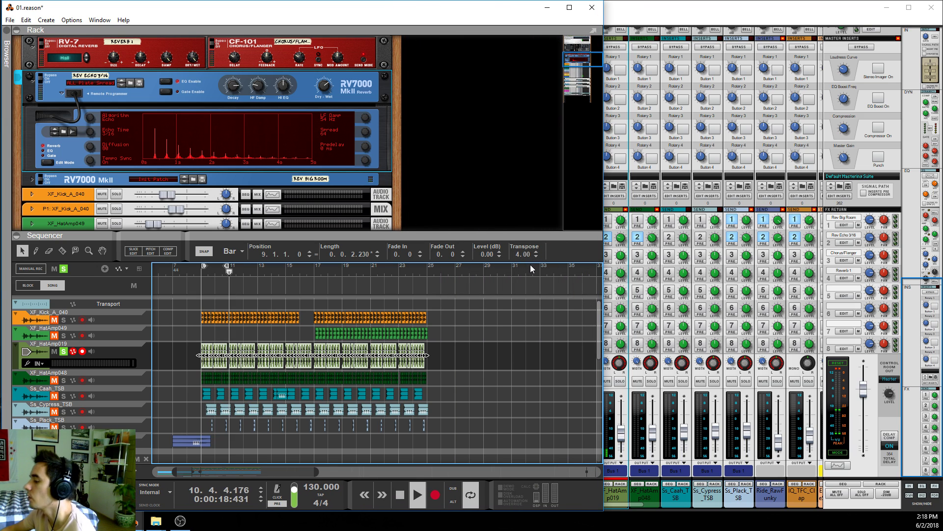
pyautogui.click(64, 320)
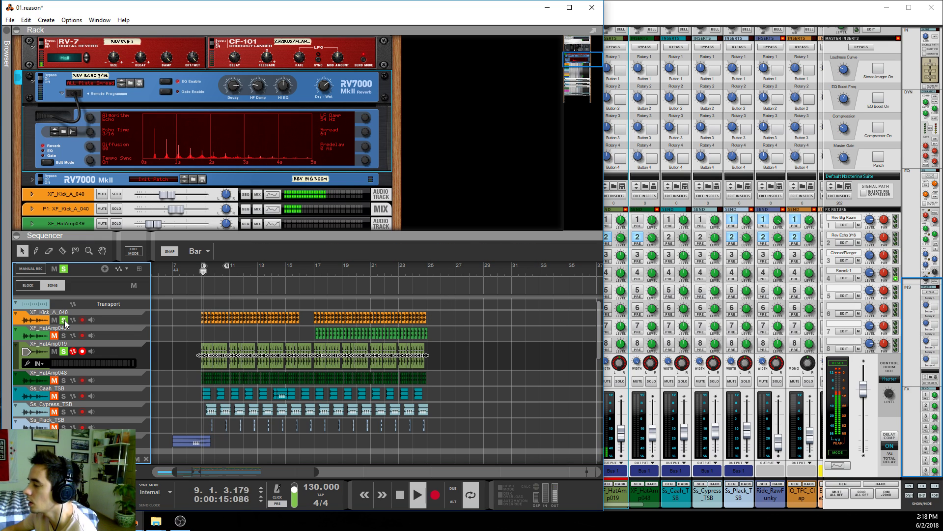
pyautogui.moveTo(172, 356); pyautogui.dragTo(465, 362)
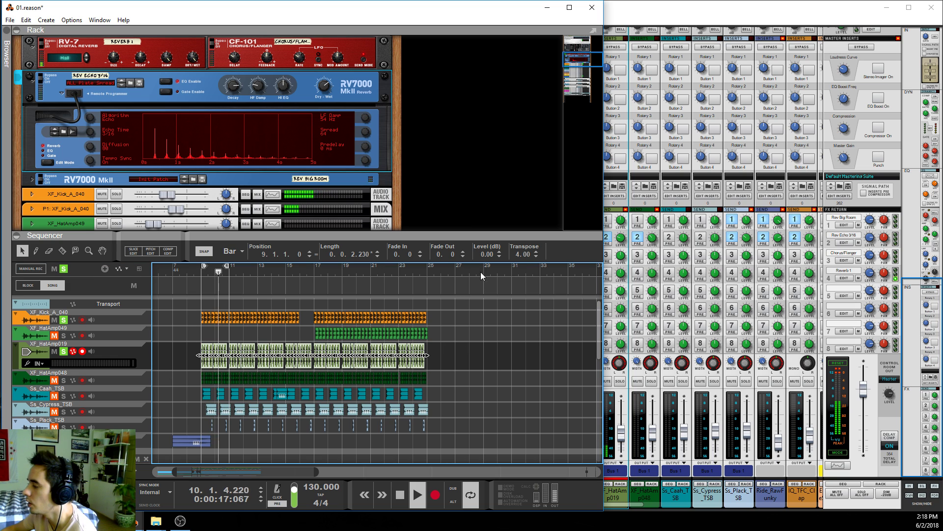
pyautogui.click(514, 260)
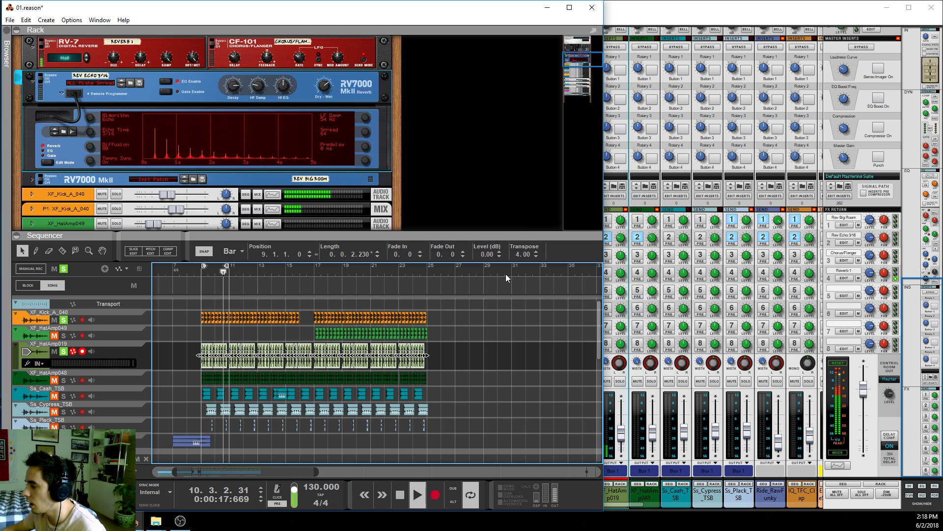
pyautogui.click(468, 345)
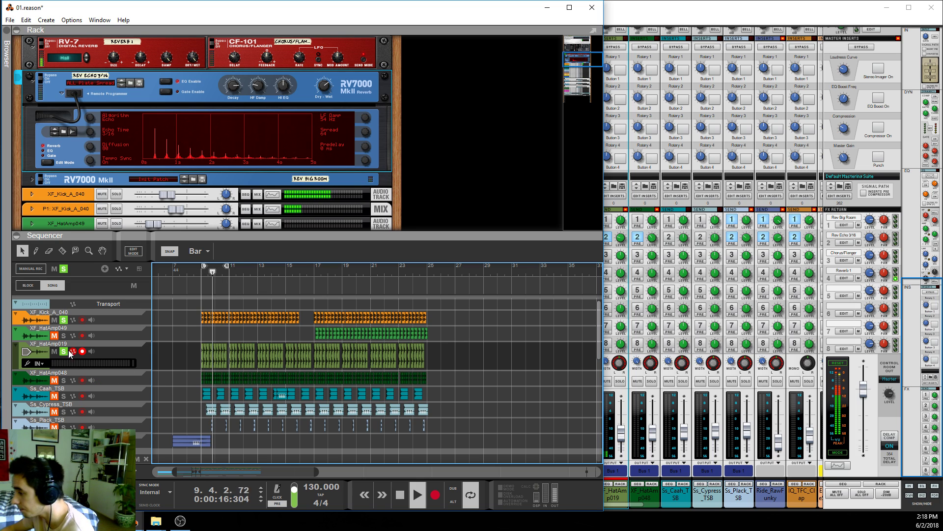
# Unfold XF_HatAmp019 in the enlarged rack to check its insert effects, and fold it before giving the space back to the sequencer
pyautogui.moveTo(107, 235); pyautogui.dragTo(105, 297)
pyautogui.doubleClick(46, 241)
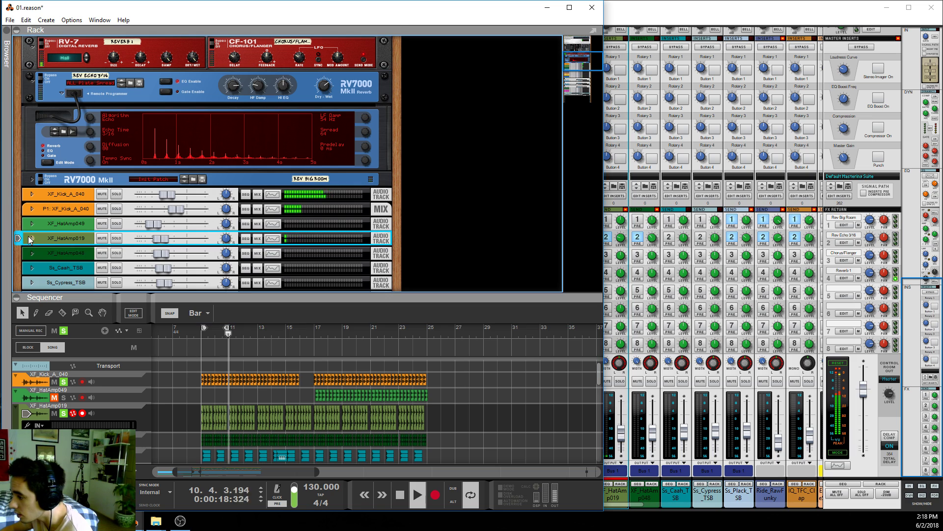
pyautogui.scroll(-3, 46, 236)
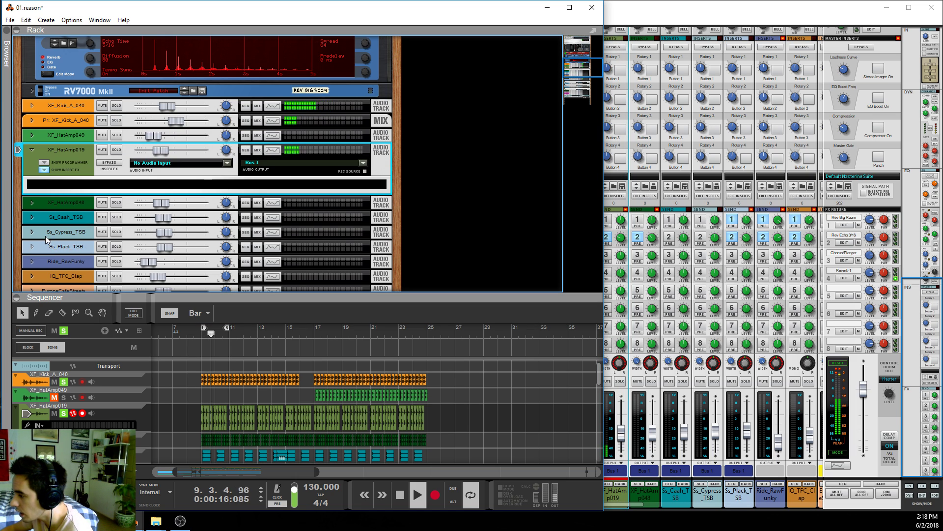
pyautogui.click(30, 150)
pyautogui.moveTo(222, 297); pyautogui.dragTo(223, 211)
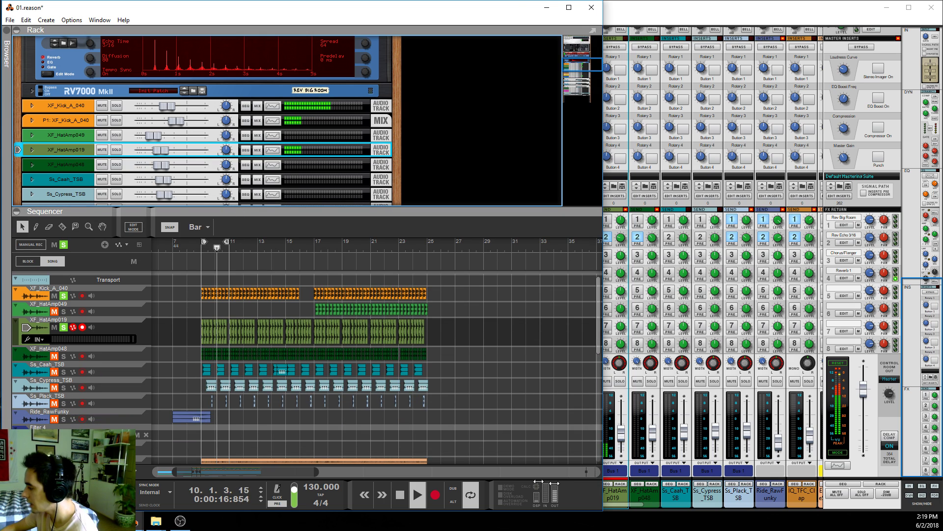
# Uncover the mixer to check XF_HatAmp019's send 2, and compare the hat with and without XF_Kick_A_040 soloed, leaving the kick unsoloed
pyautogui.moveTo(603, 455); pyautogui.dragTo(468, 453)
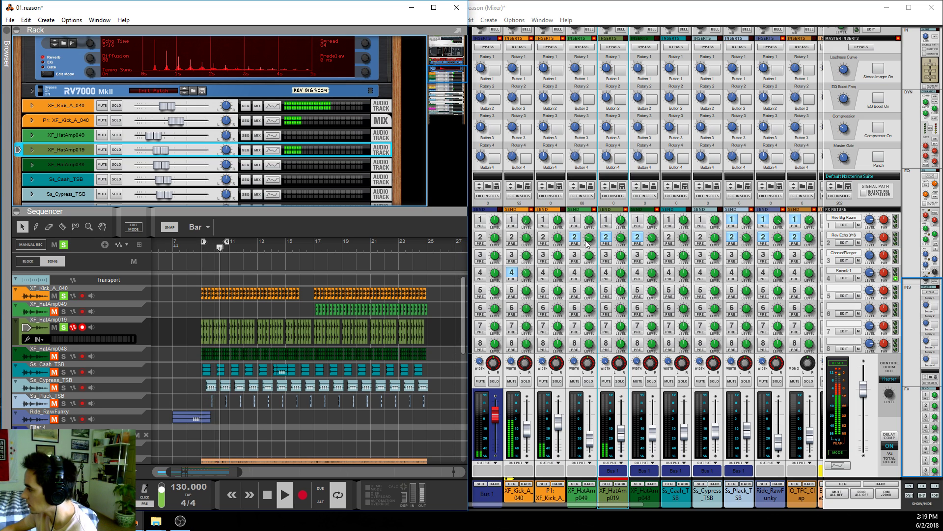
pyautogui.click(608, 240)
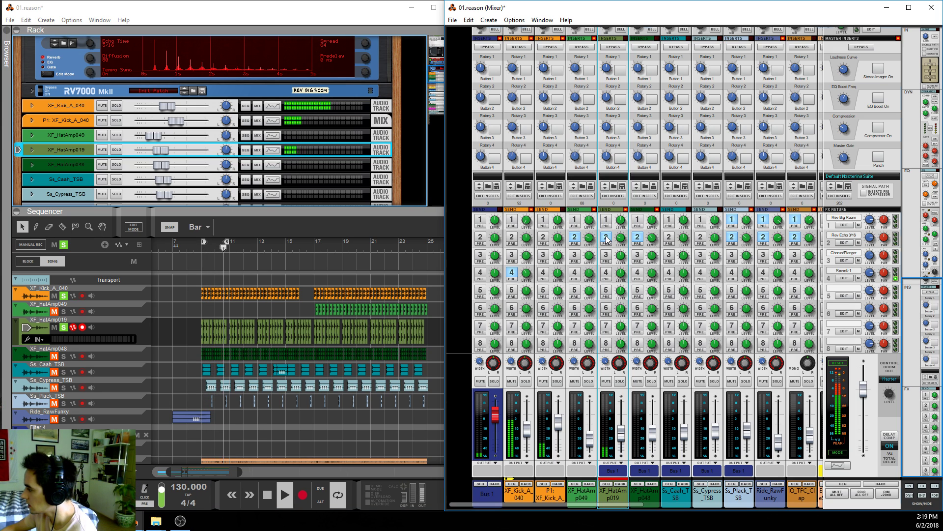
pyautogui.click(65, 295)
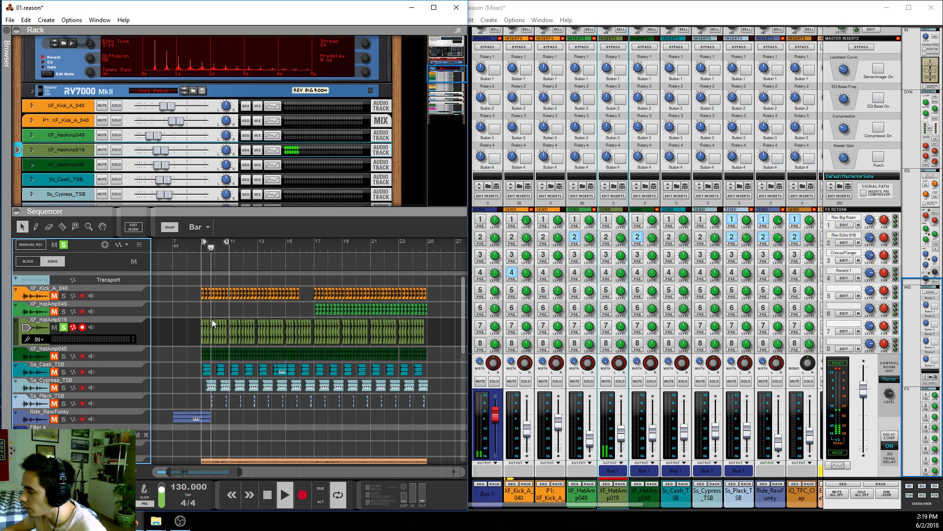
pyautogui.hotkey('ctrl', 'z')
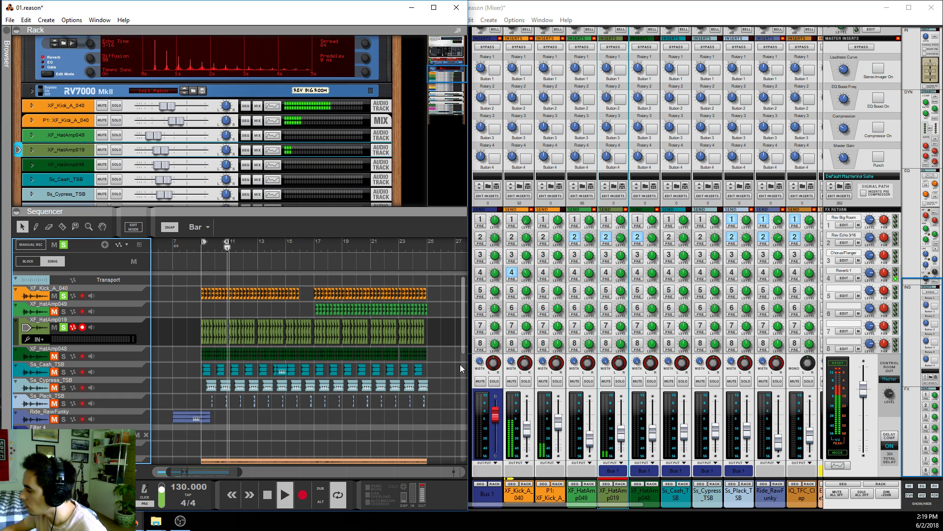
pyautogui.click(63, 296)
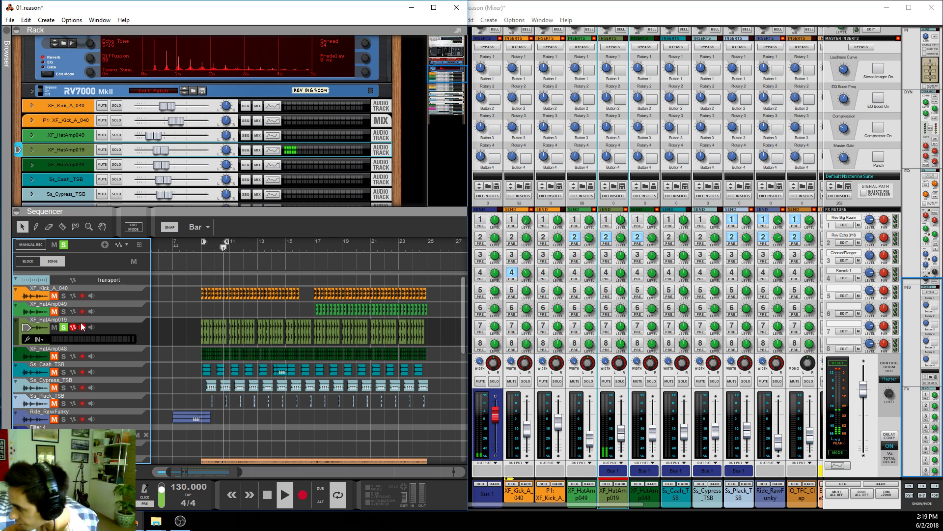
# Switch the solo from XF_HatAmp019 to XF_HatAmp048 and show its clips up close around bars 9 to 12
pyautogui.click(63, 327)
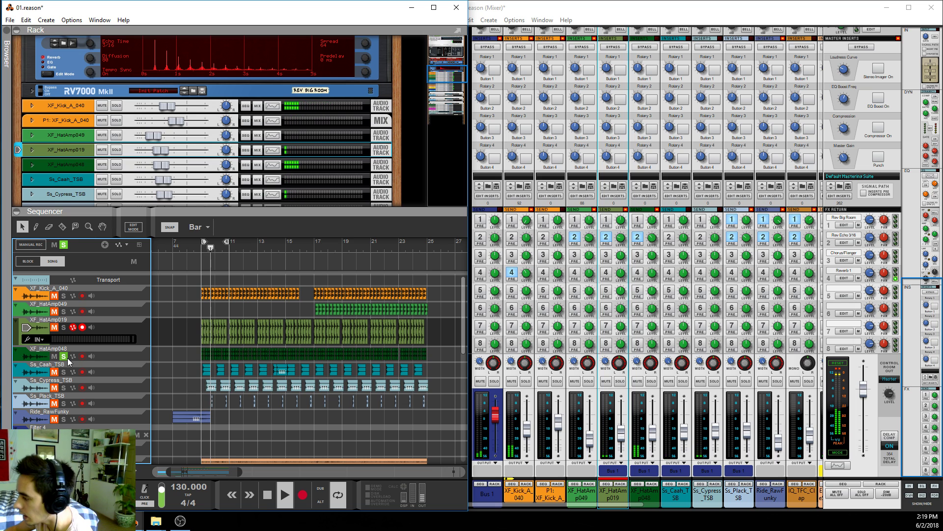
pyautogui.click(63, 356)
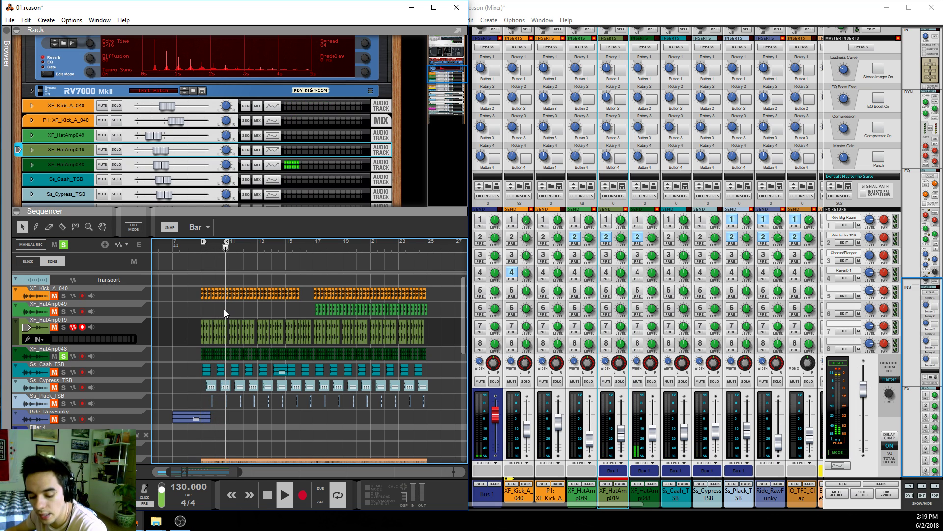
pyautogui.scroll(3, 204, 446)
pyautogui.scroll(4, 205, 446)
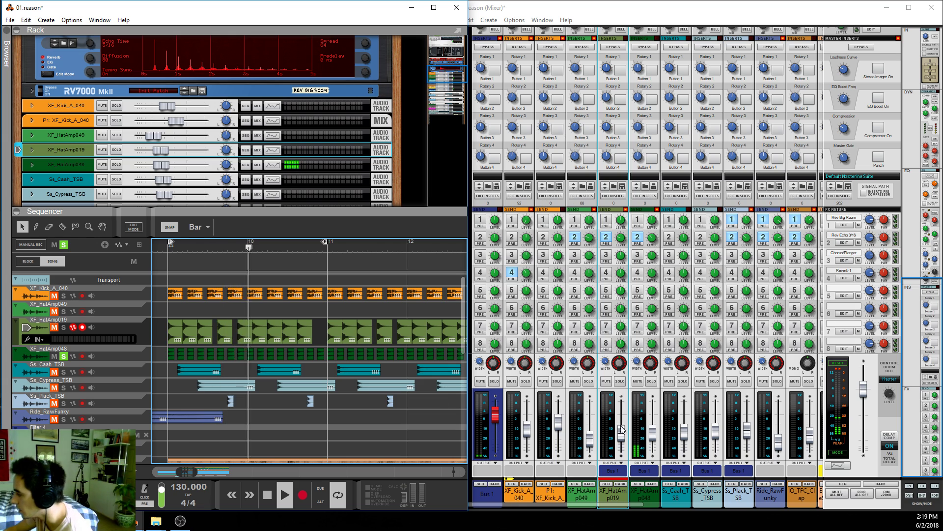
# Examine XF_HatAmp048's send 2, its Spectrum EQ filter and its unfolded rack device, closing the EQ and folding the device at the end
pyautogui.click(637, 237)
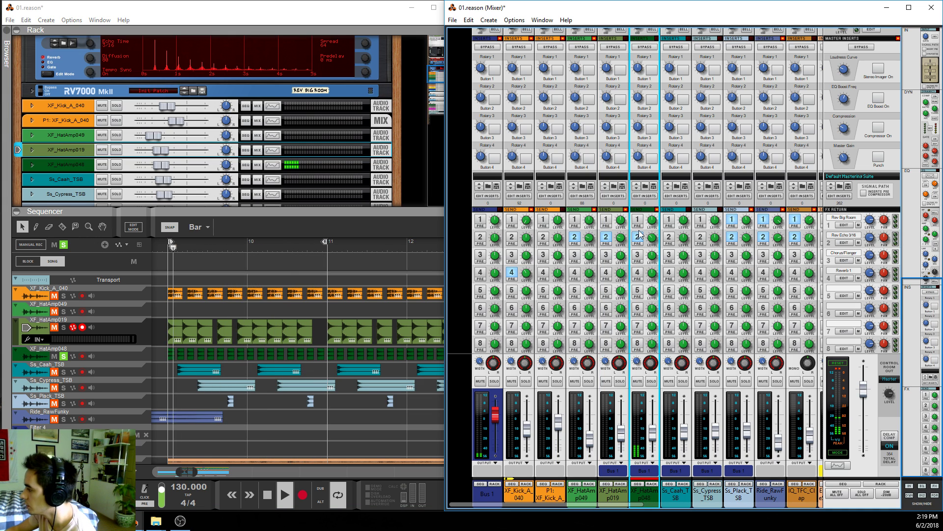
pyautogui.click(272, 165)
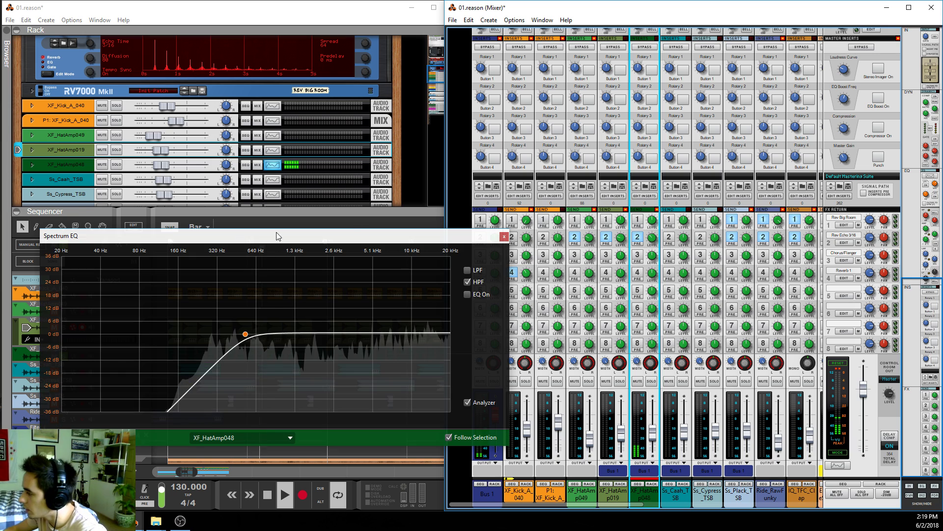
pyautogui.click(504, 236)
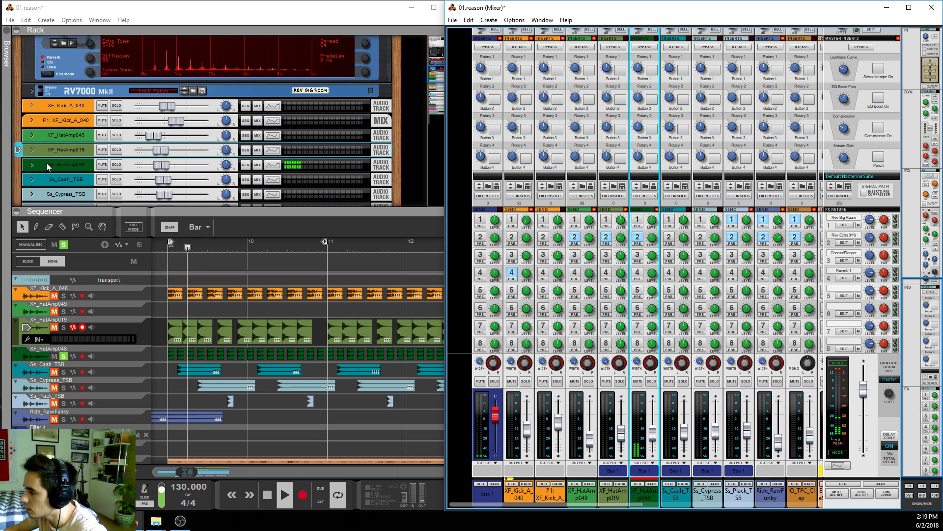
pyautogui.click(32, 164)
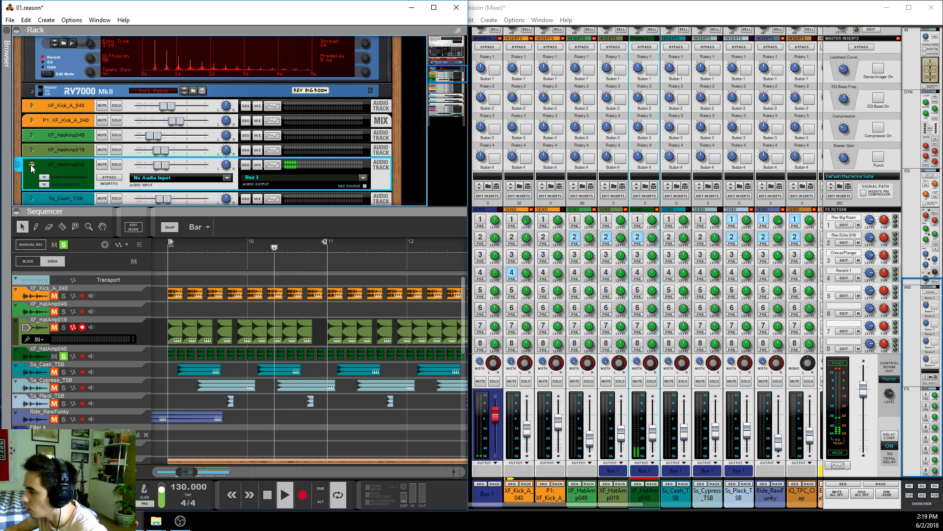
pyautogui.click(32, 164)
pyautogui.click(293, 417)
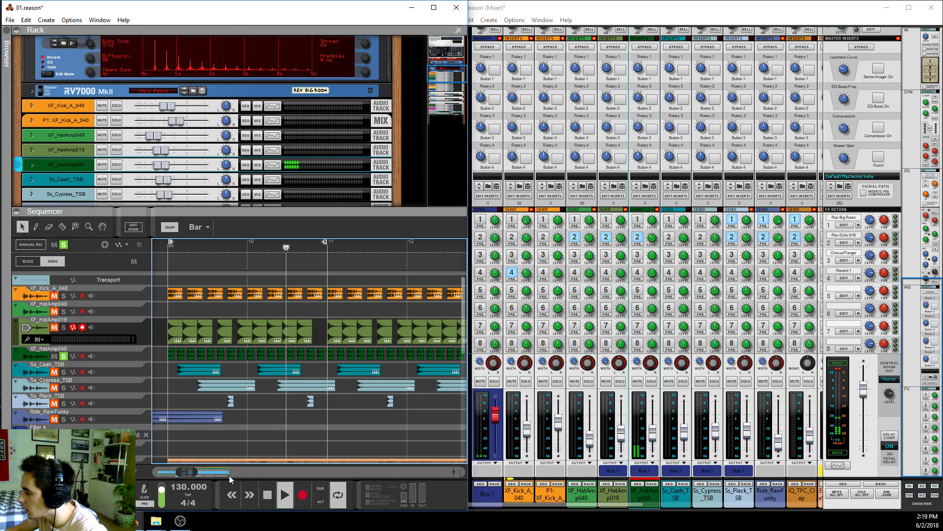
# Switch the solo from XF_HatAmp048 to Ss_Caah_TSB
pyautogui.scroll(-2, 228, 410)
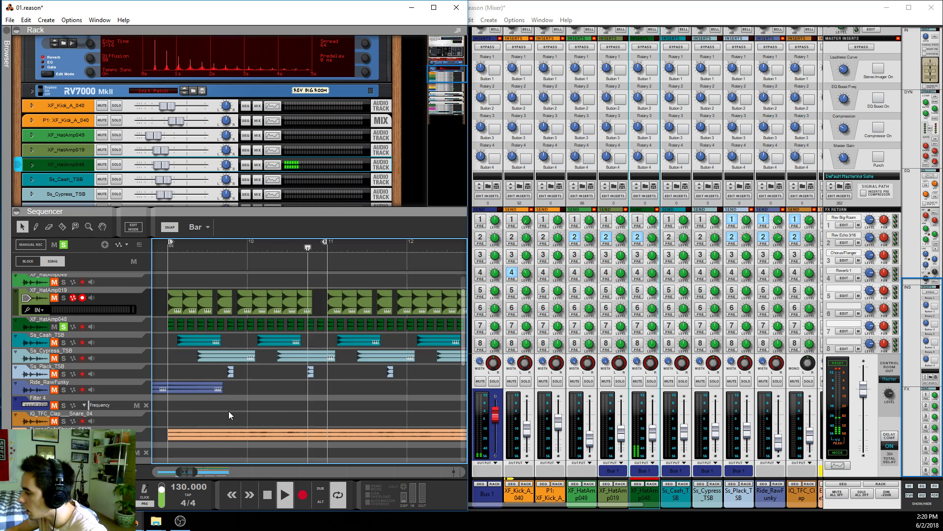
pyautogui.click(64, 327)
pyautogui.click(65, 343)
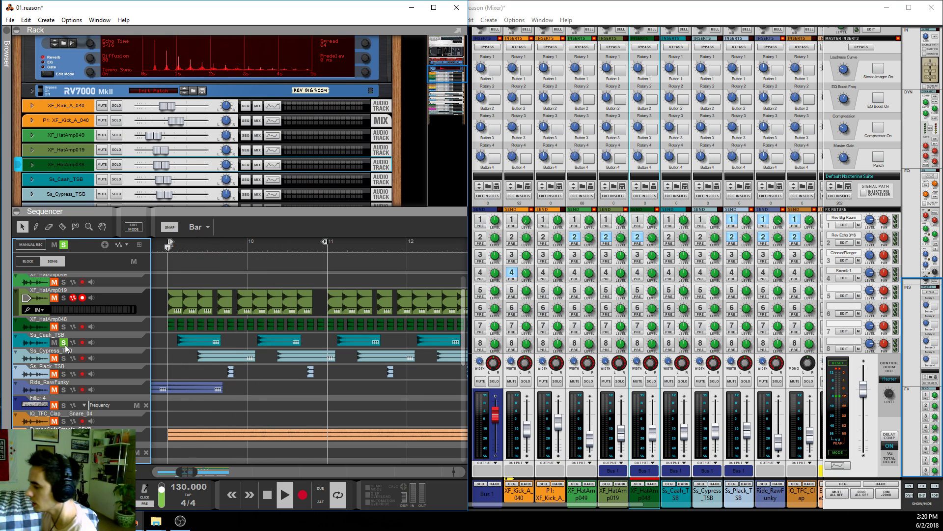
# Inspect Ss_Caah_TSB's insert effects in its unfolded rack device and its Spectrum EQ filter, and fold the device again
pyautogui.click(32, 179)
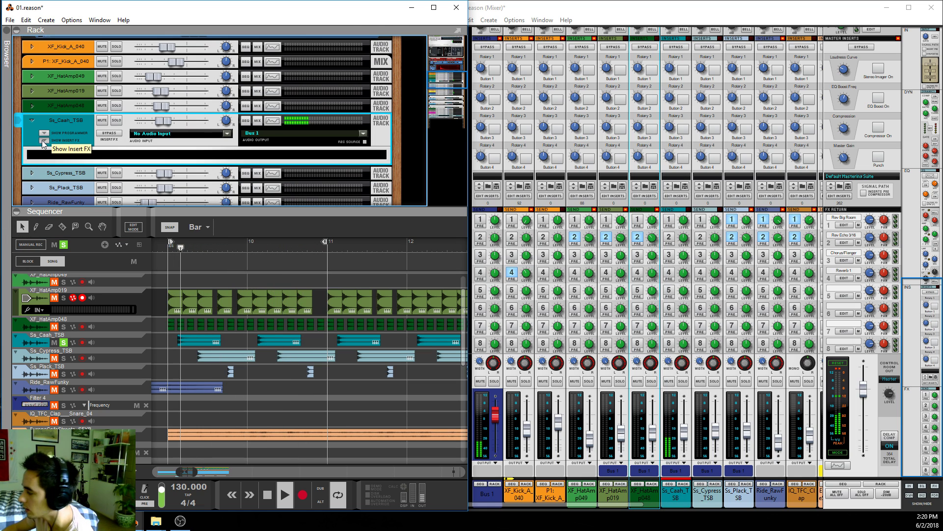
pyautogui.click(273, 121)
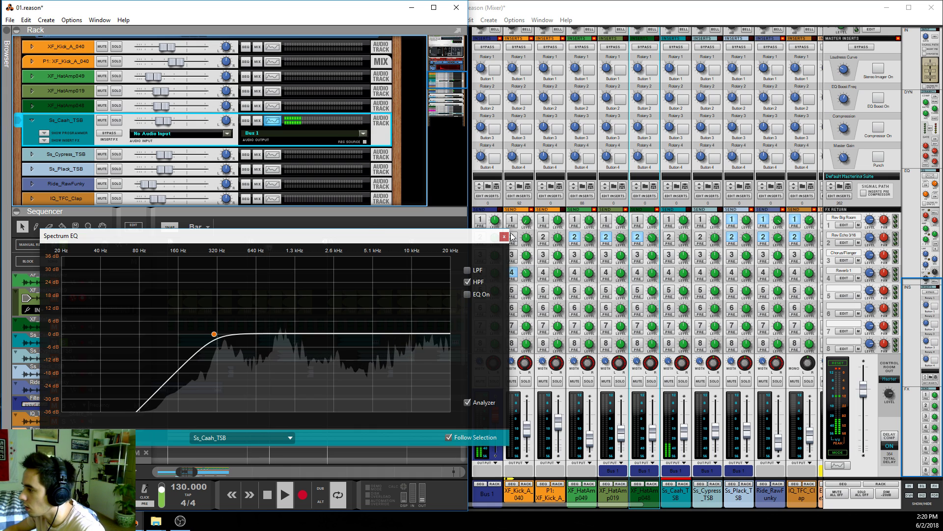
pyautogui.click(32, 120)
# Solo Ss_Cypress_TSB alongside Ss_Caah_TSB and inspect its rack device and Spectrum EQ filter, leaving the device folded and the EQ closed
pyautogui.click(63, 358)
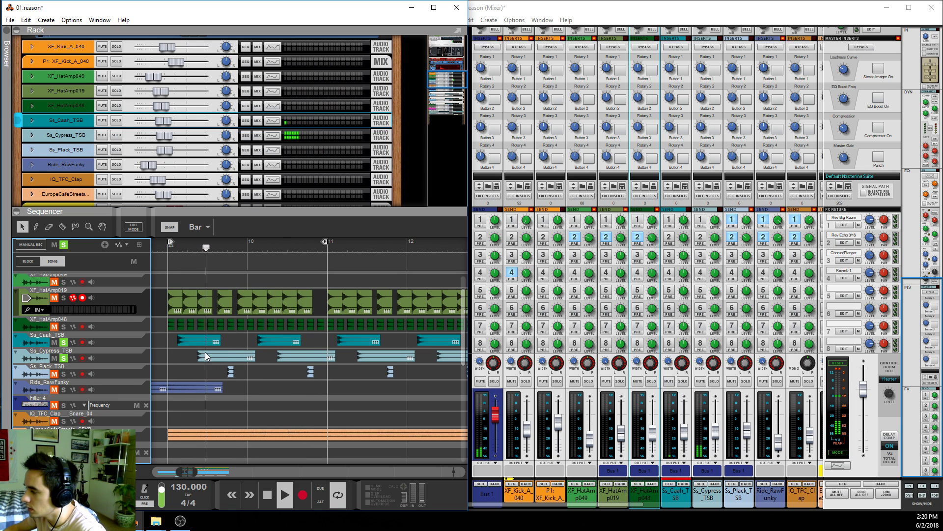
pyautogui.click(68, 136)
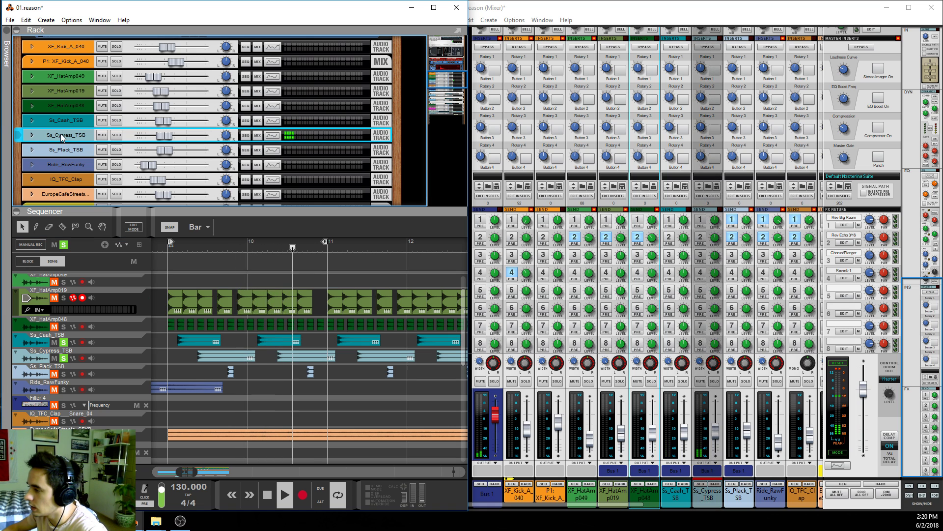
pyautogui.click(31, 134)
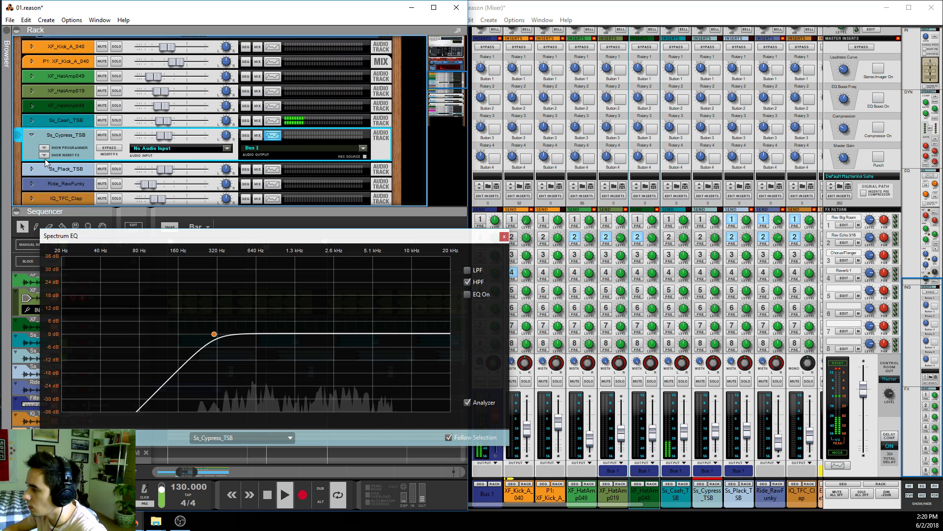
pyautogui.click(32, 134)
pyautogui.click(504, 236)
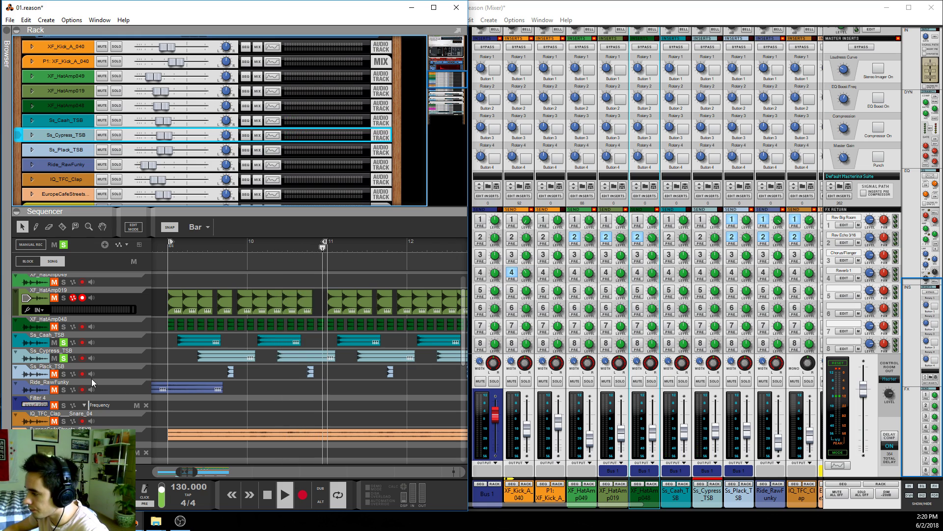
# Solo Ss_Plack_TSB together with the other two Ss percussion tracks and try out send 1 on Ss_Caah_TSB and Ss_Cypress_TSB
pyautogui.click(64, 375)
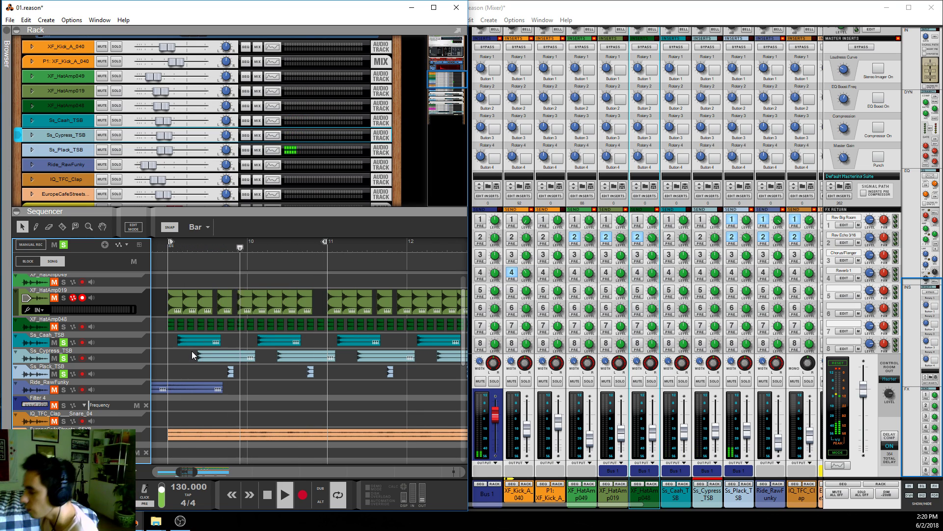
pyautogui.click(669, 219)
pyautogui.click(700, 219)
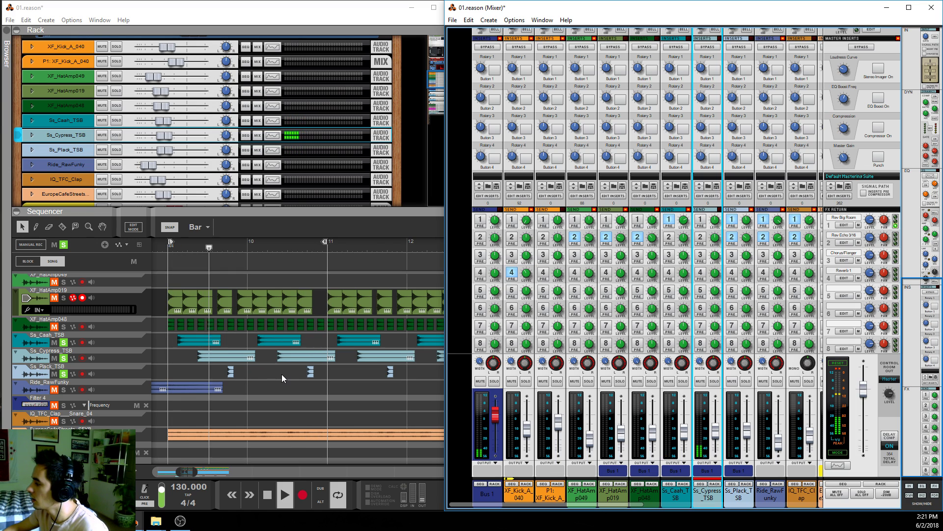
pyautogui.press('Up')
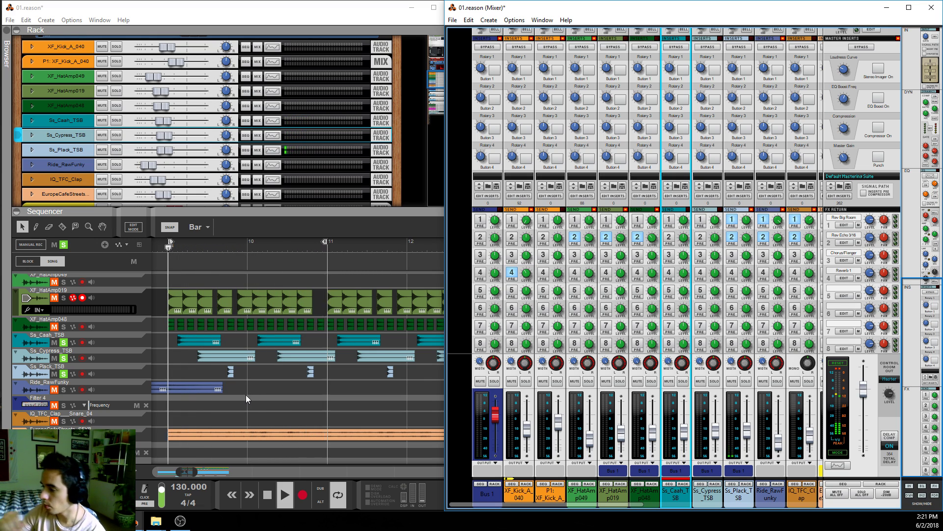
# Switch the solo from the three Ss percussion tracks to Ride_RawFunky and restart playback from bar 9
pyautogui.click(63, 373)
pyautogui.click(63, 357)
pyautogui.click(63, 342)
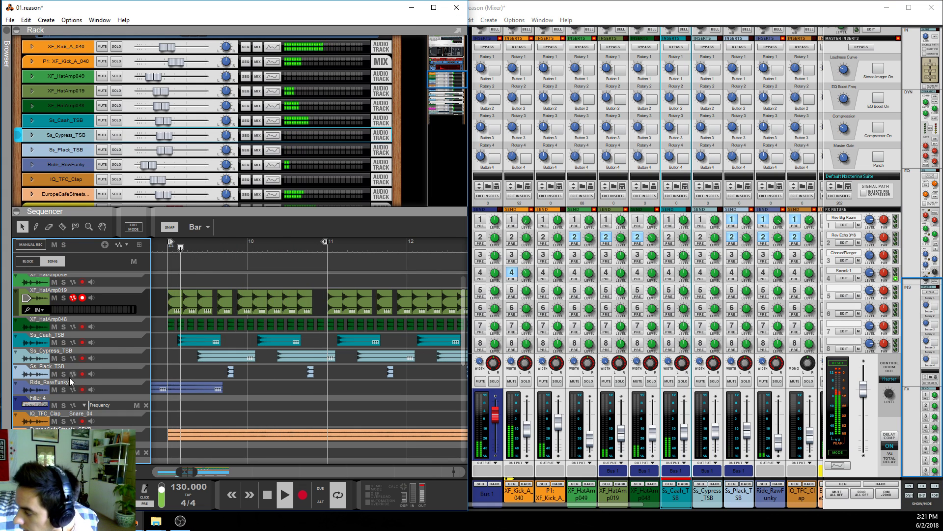
pyautogui.click(64, 388)
pyautogui.click(169, 249)
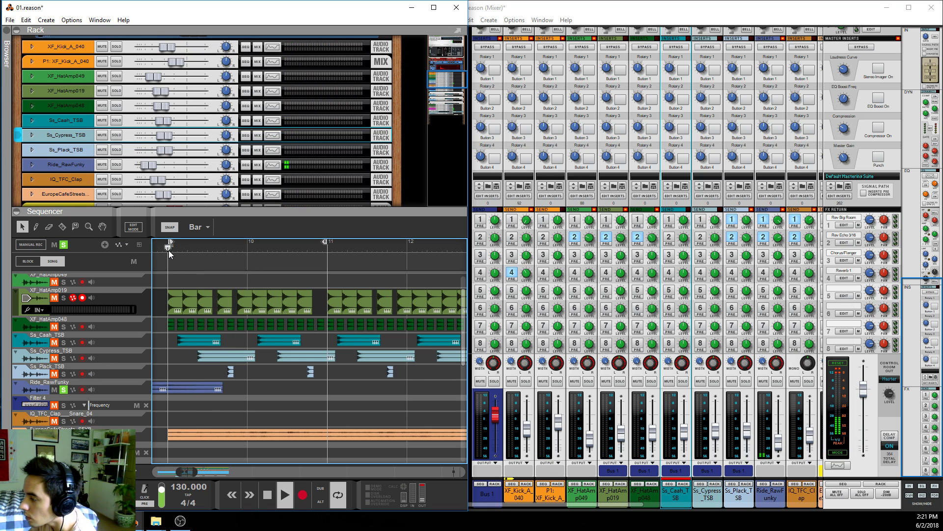
pyautogui.click(169, 249)
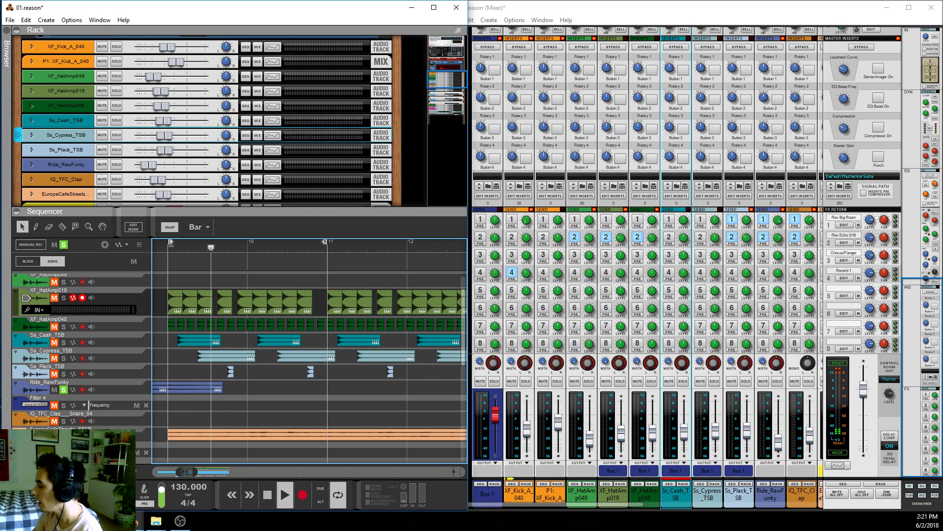
# Move the left locator to bar 8 and play the soloed ride from there
pyautogui.moveTo(634, 507); pyautogui.dragTo(644, 507)
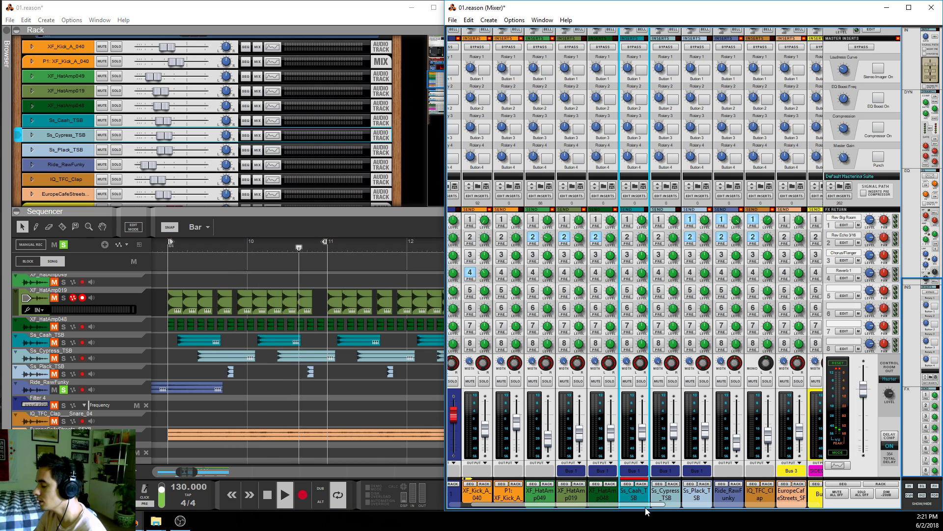
pyautogui.moveTo(186, 471); pyautogui.dragTo(183, 472)
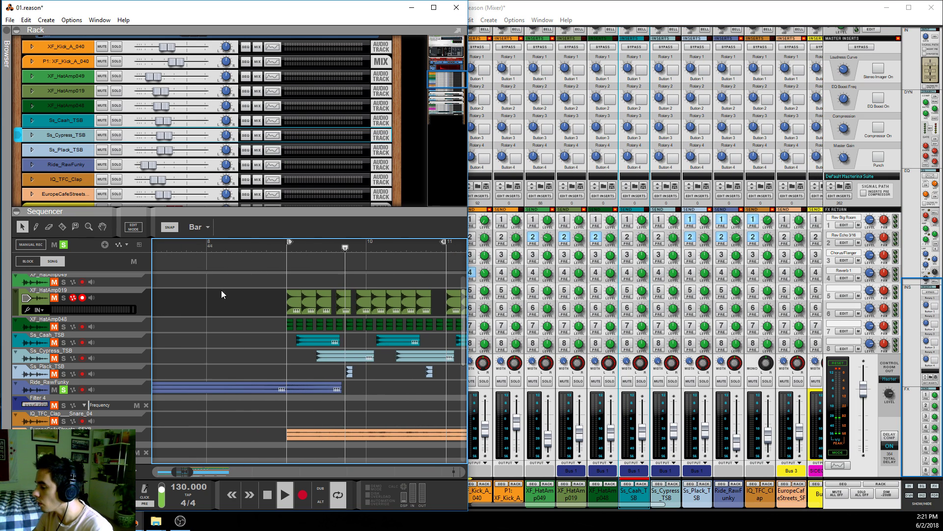
pyautogui.keyDown('alt'); pyautogui.click(209, 250); pyautogui.keyUp('alt')
pyautogui.click(208, 249)
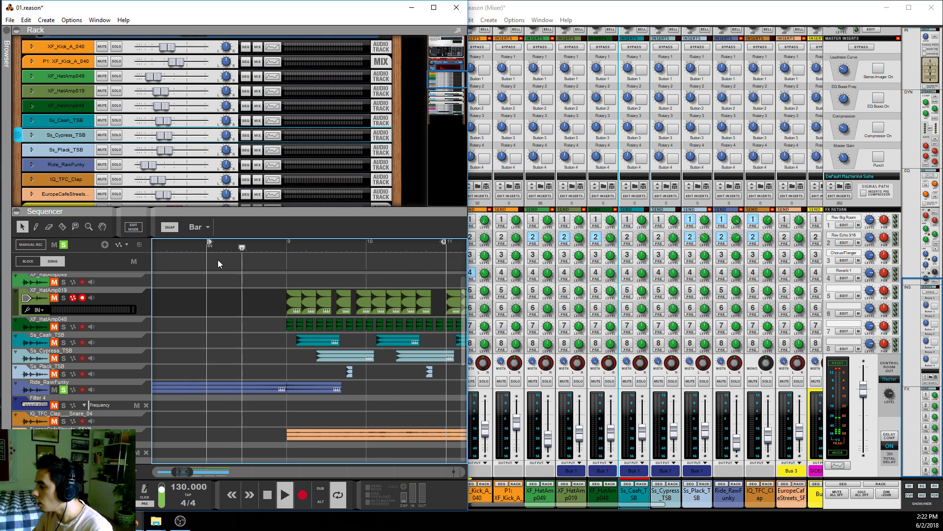
# Select the Ride_RawFunky clip at bar 9 and open it for inline editing
pyautogui.click(265, 388)
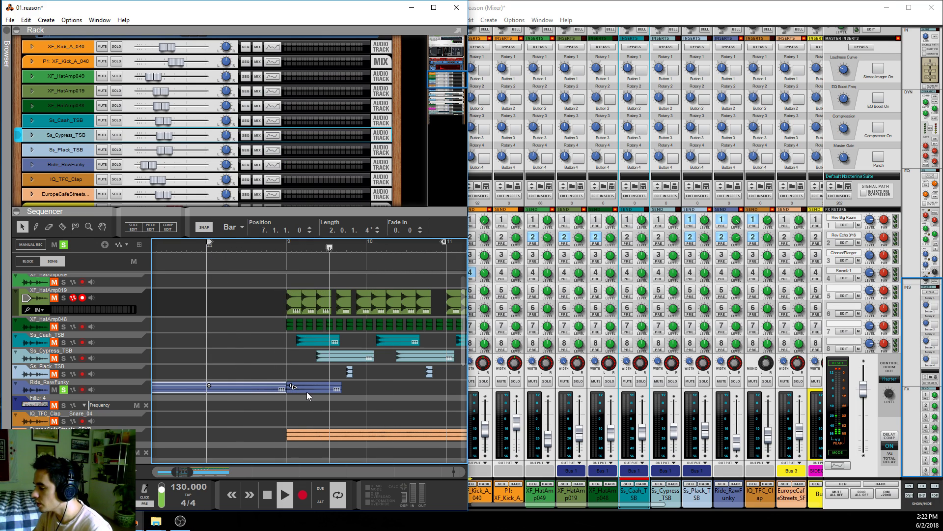
pyautogui.click(307, 391)
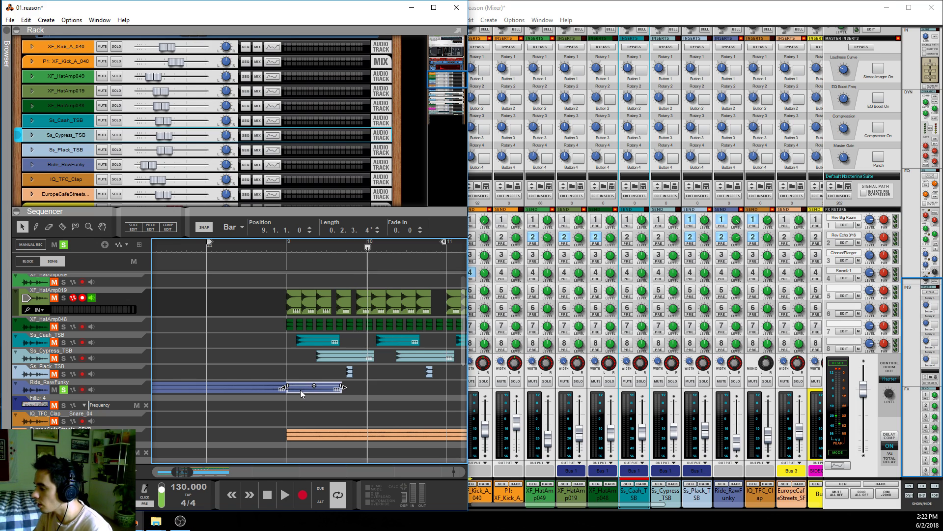
pyautogui.doubleClick(299, 390)
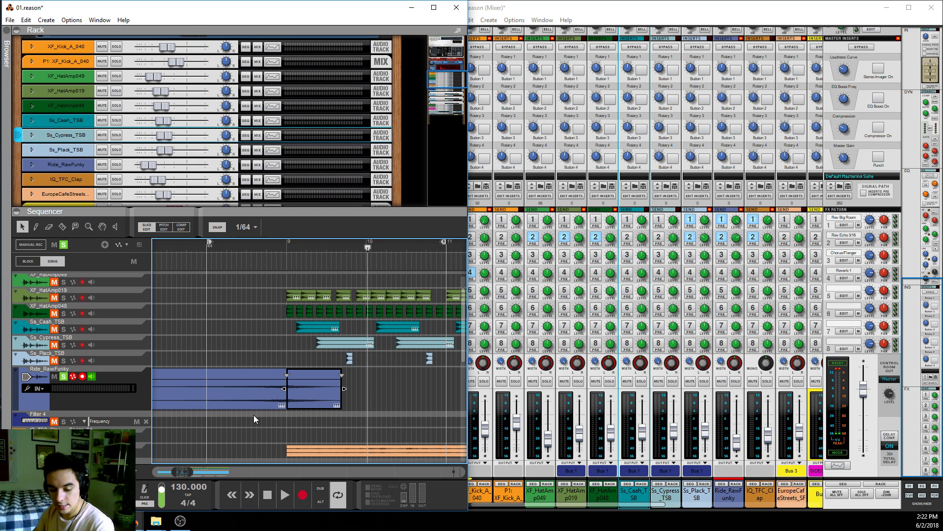
# Zoom in on the bar 9 ride clip and loop playback over it from 9.1 to 9.3
pyautogui.press('h')
pyautogui.moveTo(230, 247); pyautogui.dragTo(234, 247)
pyautogui.keyDown('ctrl'); pyautogui.click(234, 246); pyautogui.keyUp('ctrl')
pyautogui.keyDown('alt'); pyautogui.click(324, 240); pyautogui.keyUp('alt')
pyautogui.moveTo(323, 239); pyautogui.dragTo(298, 246)
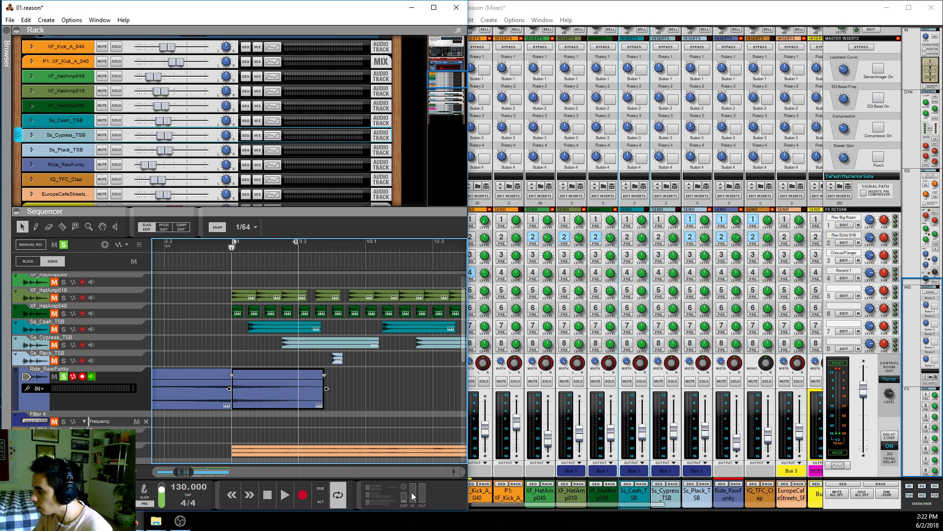
pyautogui.press('space')
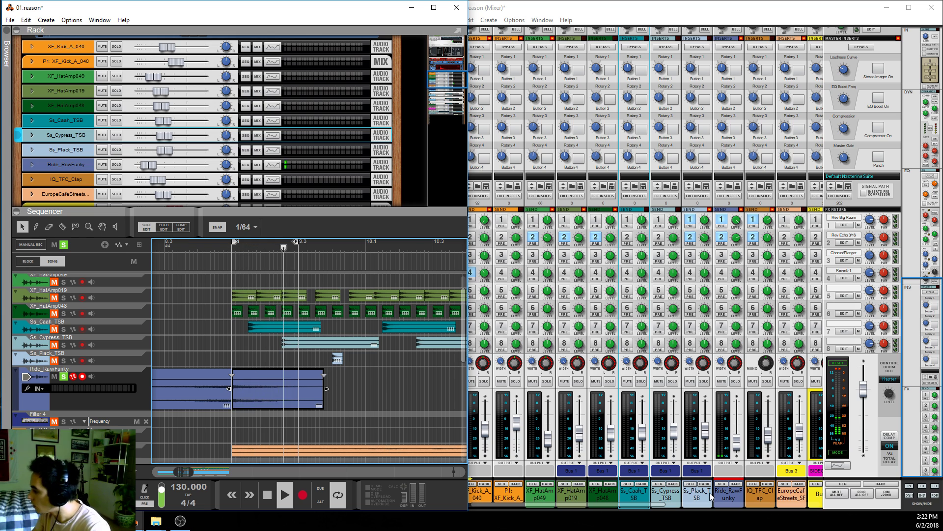
# Examine Ride_RawFunky's sends in the mixer and its Spectrum EQ high-pass filter, closing the EQ at the end
pyautogui.click(652, 253)
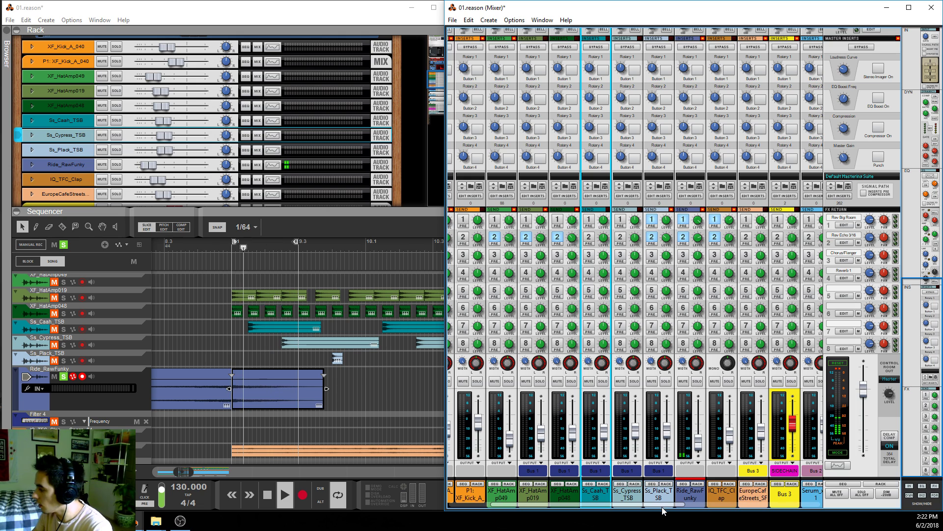
pyautogui.hscroll(1, 663, 511)
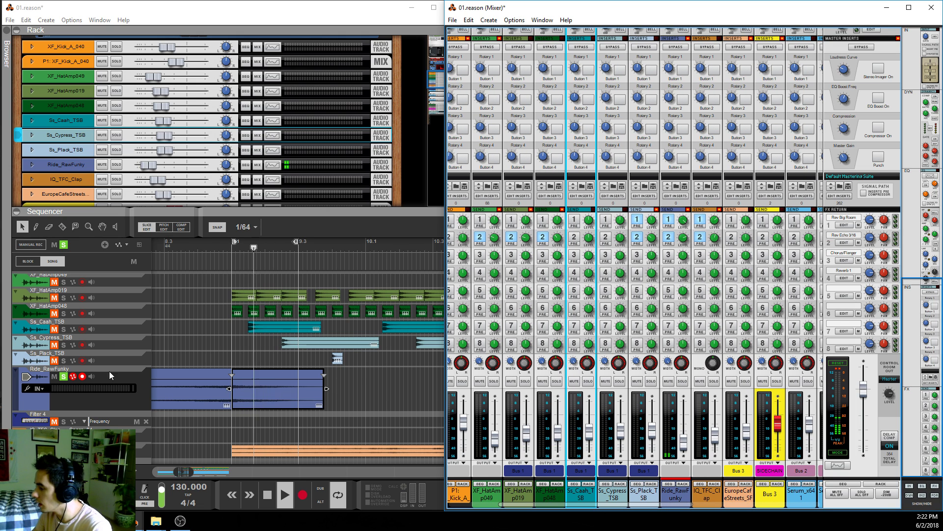
pyautogui.click(132, 400)
pyautogui.press('F2')
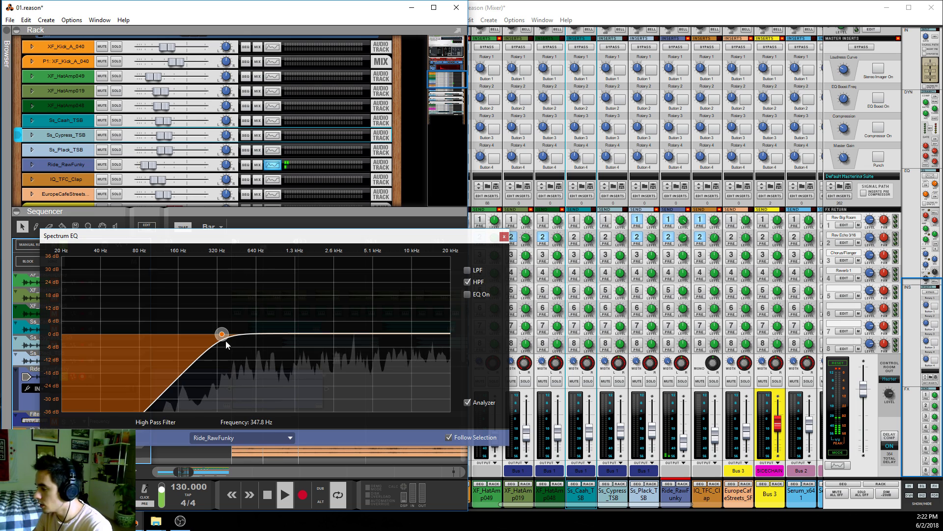
pyautogui.press('F2')
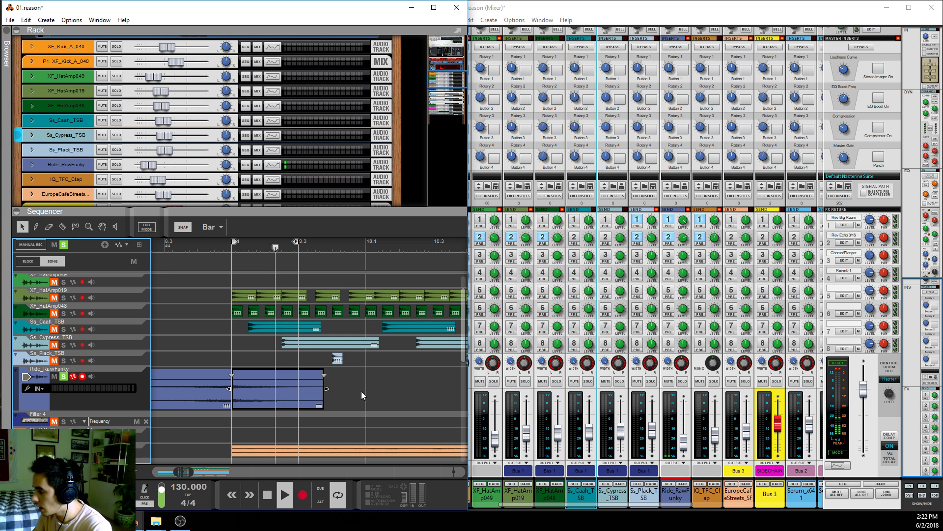
# Widen the main window and select the Ride_RawFunky clip at bar 9 to show its Transpose setting
pyautogui.moveTo(467, 352); pyautogui.dragTo(764, 352)
pyautogui.click(255, 382)
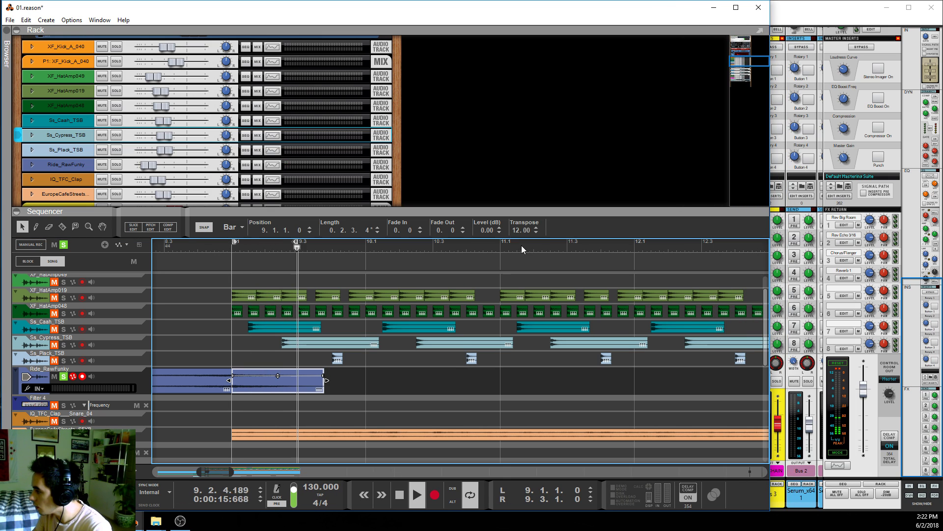
# Try the Ride_RawFunky clip at bar 9 with its transpose set to 0
pyautogui.click(515, 230)
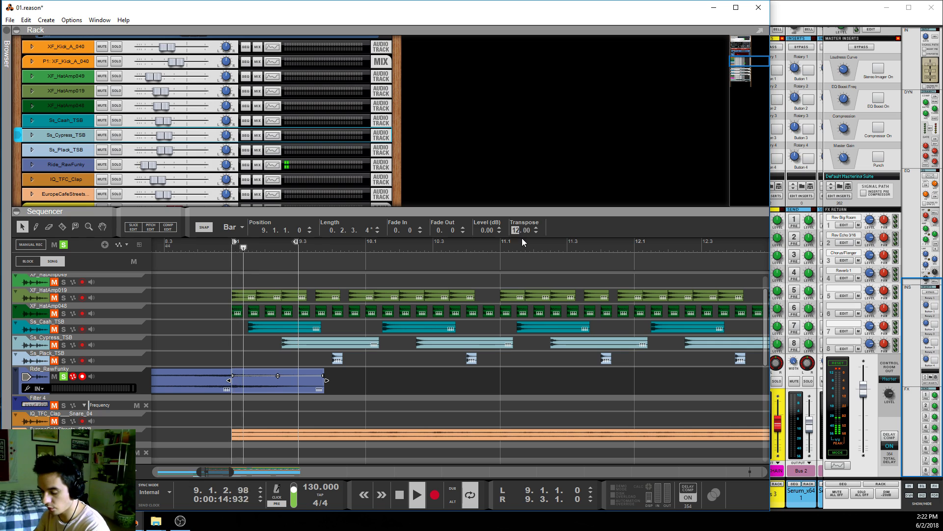
pyautogui.write('0')
pyautogui.press('Return')
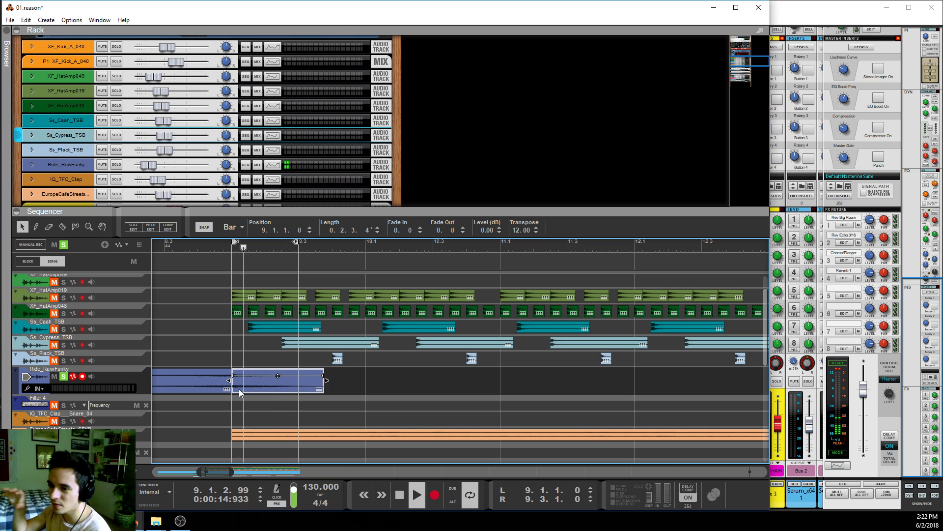
pyautogui.click(203, 352)
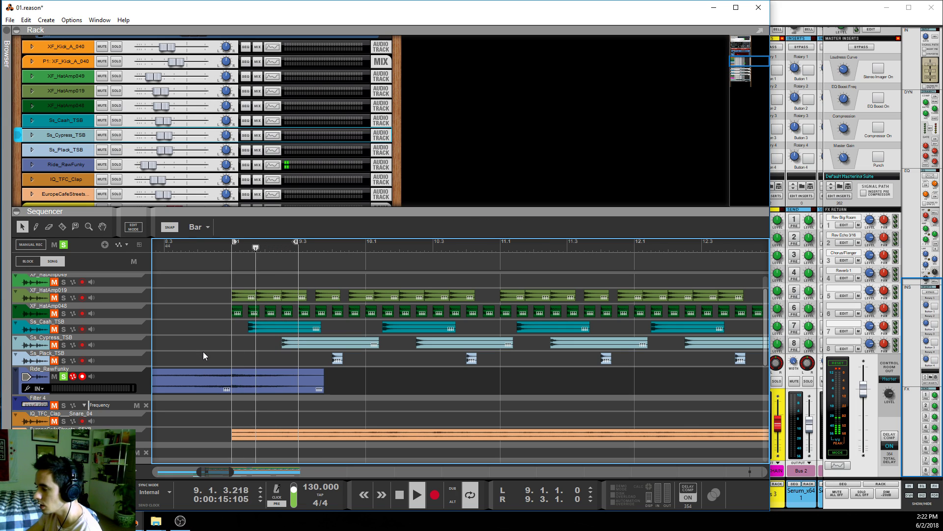
# Set the playback loop from bar 8 to bar 9 and inspect the slices of the Ride_RawFunky clip at bar 7, closing the inline edit
pyautogui.moveTo(208, 467); pyautogui.dragTo(200, 467)
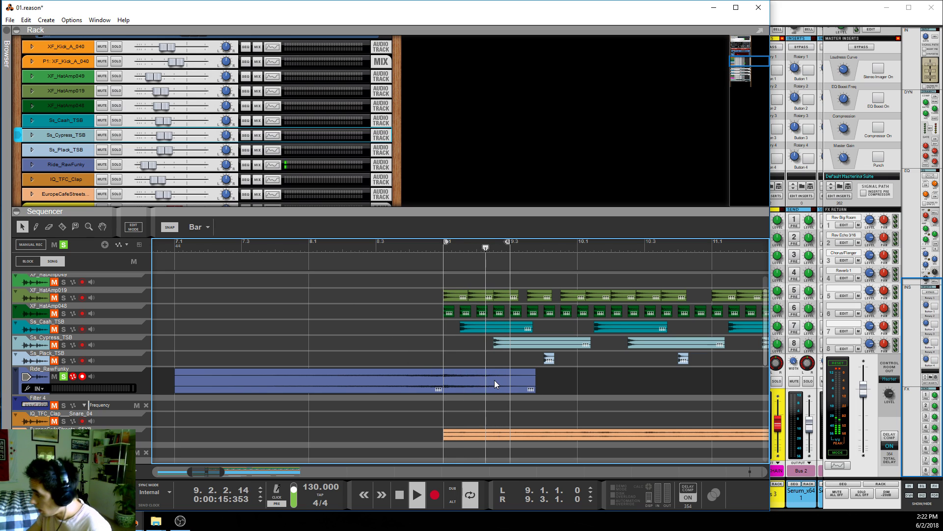
pyautogui.click(469, 378)
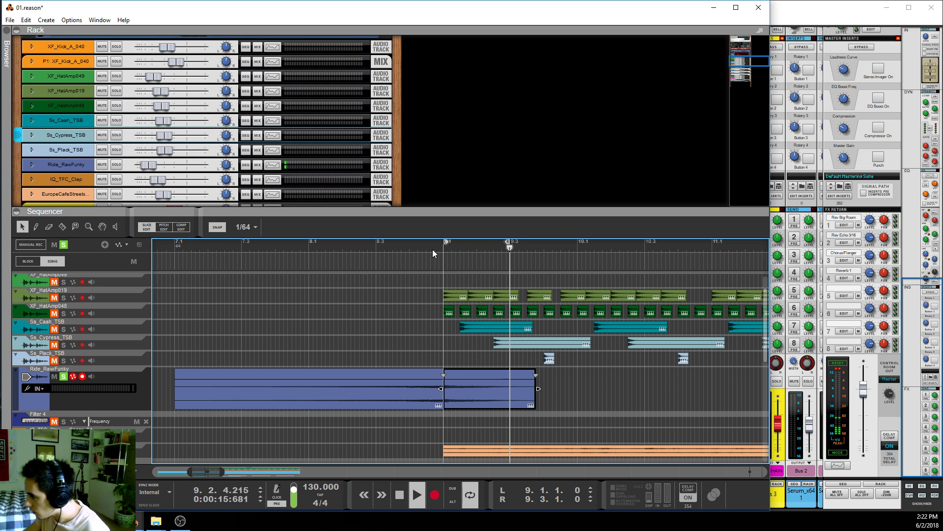
pyautogui.keyDown('alt'); pyautogui.click(445, 250); pyautogui.keyUp('alt')
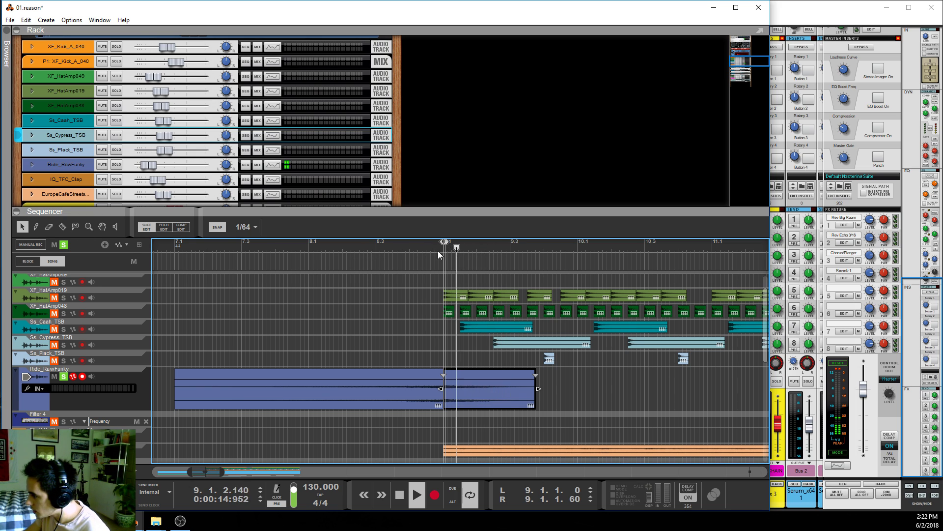
pyautogui.moveTo(446, 240); pyautogui.dragTo(313, 251)
pyautogui.click(444, 245)
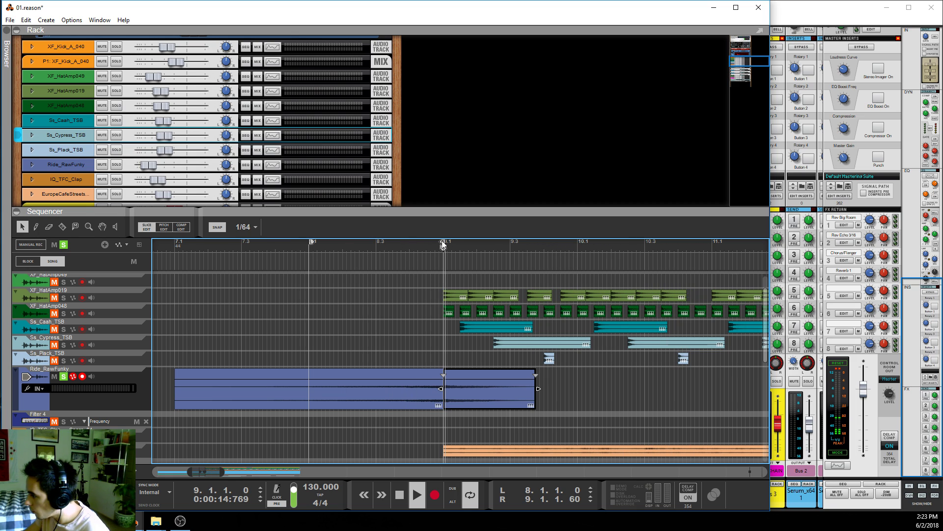
pyautogui.click(366, 393)
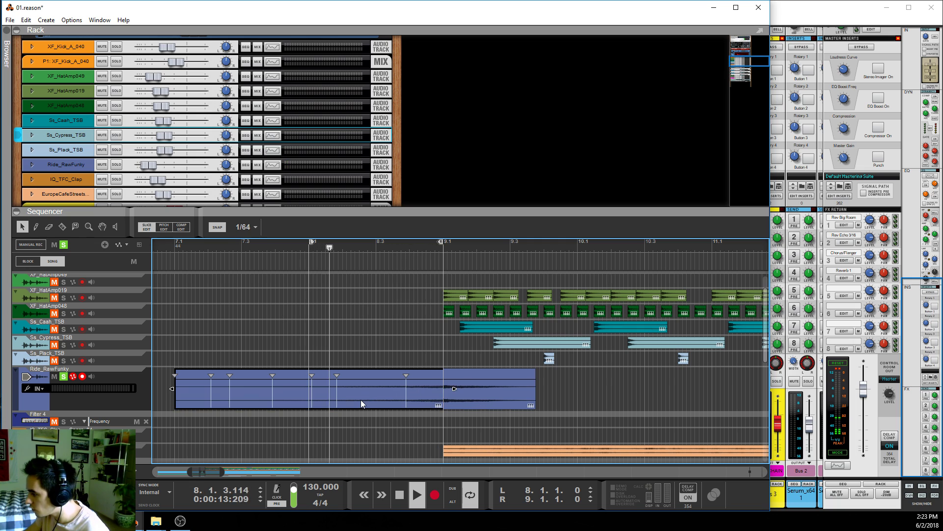
pyautogui.hotkey('ctrl', 'e')
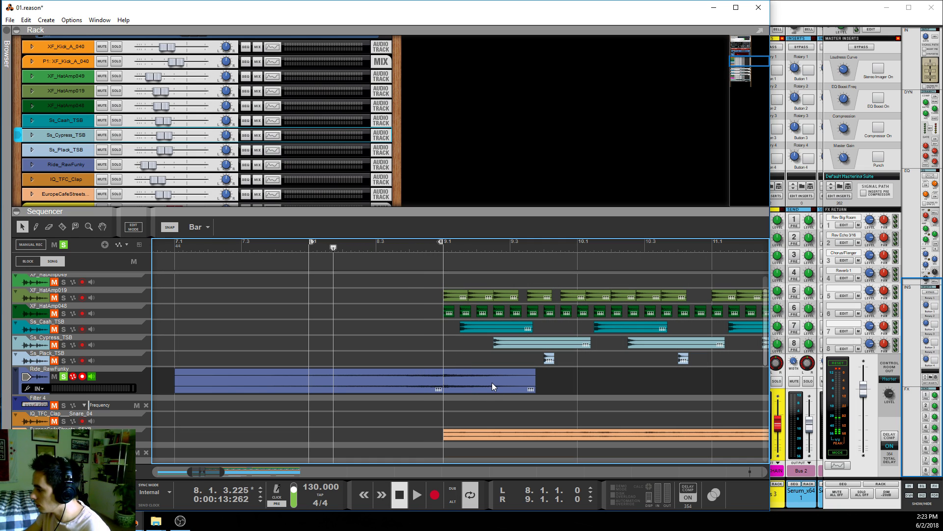
# Copy the Ride_RawFunky clip from bar 9 to bar 12 and reverse the copy
pyautogui.moveTo(500, 384); pyautogui.dragTo(724, 388)
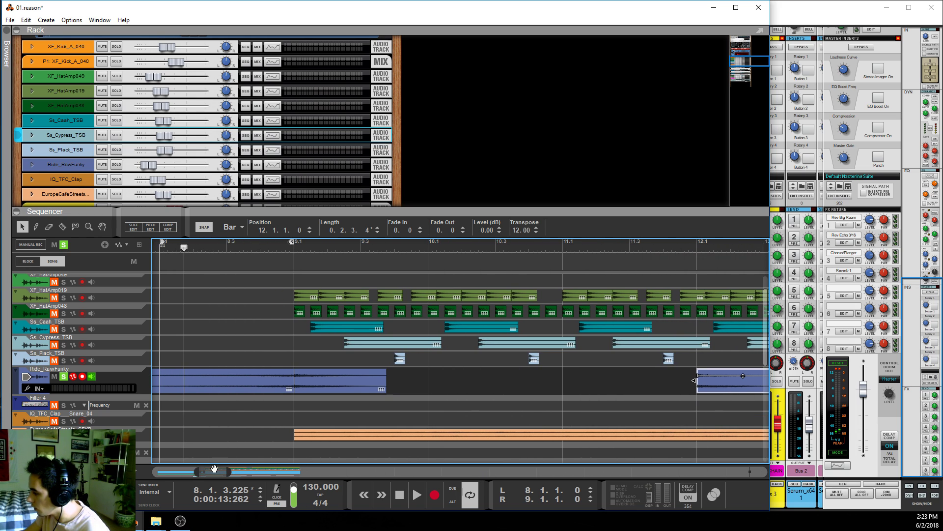
pyautogui.moveTo(214, 468); pyautogui.dragTo(225, 468)
pyautogui.rightClick(491, 384)
pyautogui.click(531, 377)
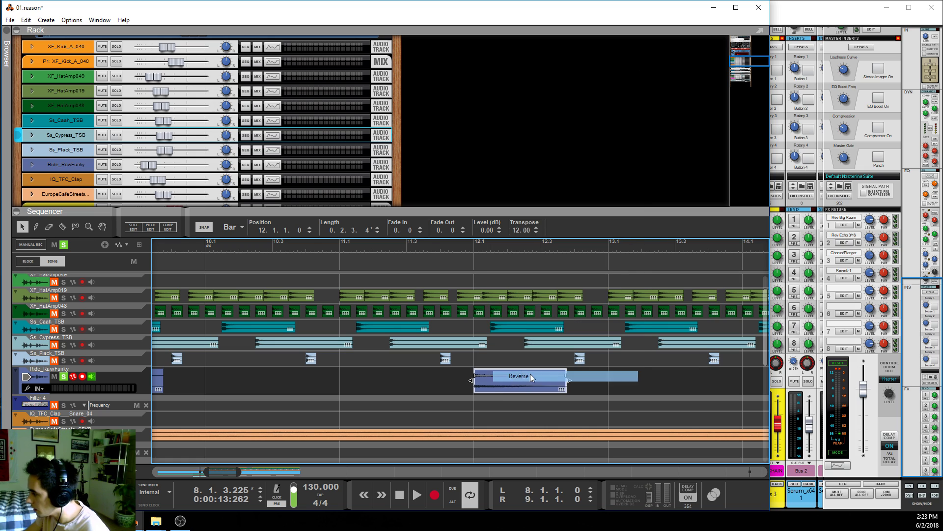
# Extend the reversed ride clip to start at bar 11 and end at bar 13, and open it for inline editing
pyautogui.moveTo(469, 386); pyautogui.dragTo(438, 380)
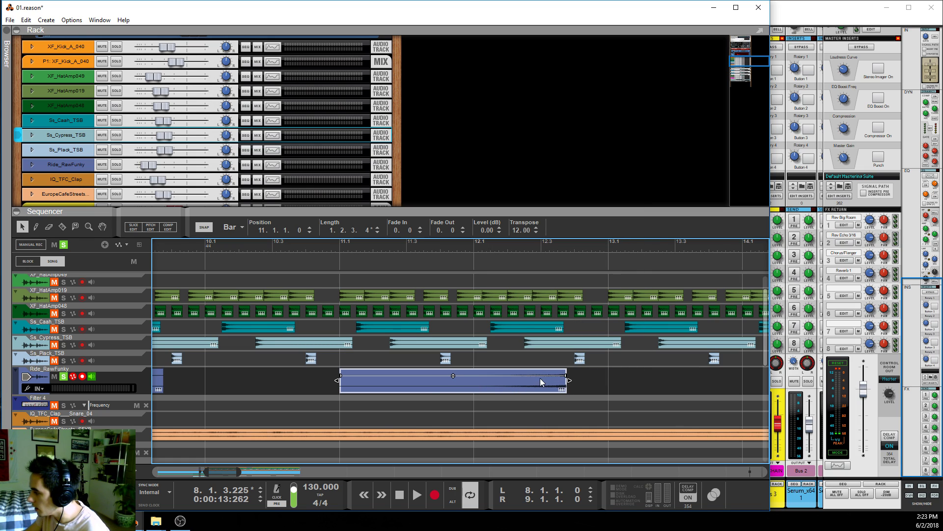
pyautogui.moveTo(572, 380); pyautogui.dragTo(576, 381)
pyautogui.doubleClick(556, 384)
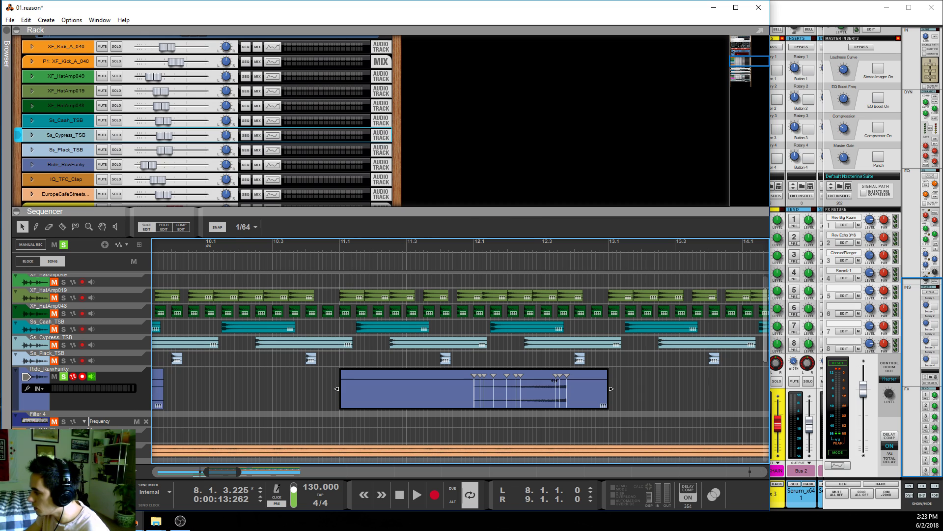
# Select all slice markers of the reversed ride clip and stretch them so the last one sits at bar 13
pyautogui.moveTo(423, 382); pyautogui.dragTo(425, 381)
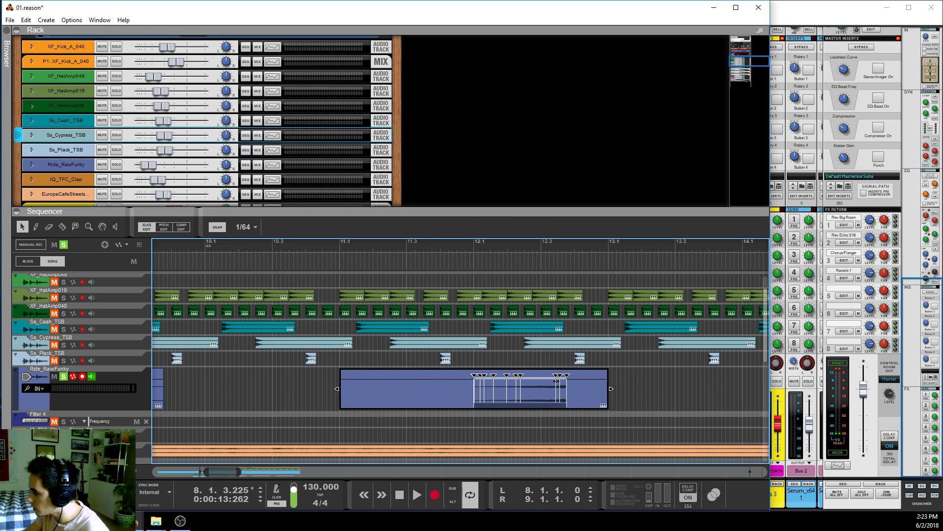
pyautogui.moveTo(566, 375); pyautogui.dragTo(608, 375)
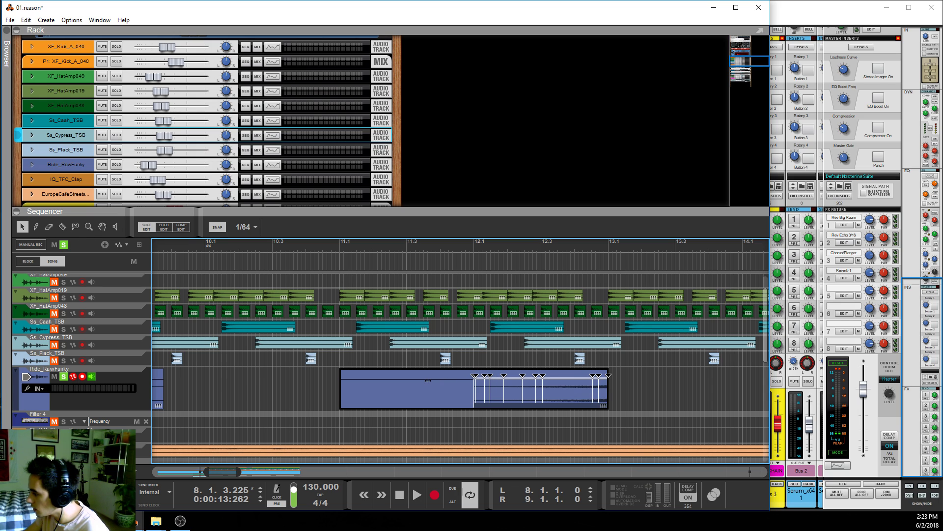
pyautogui.click(466, 383)
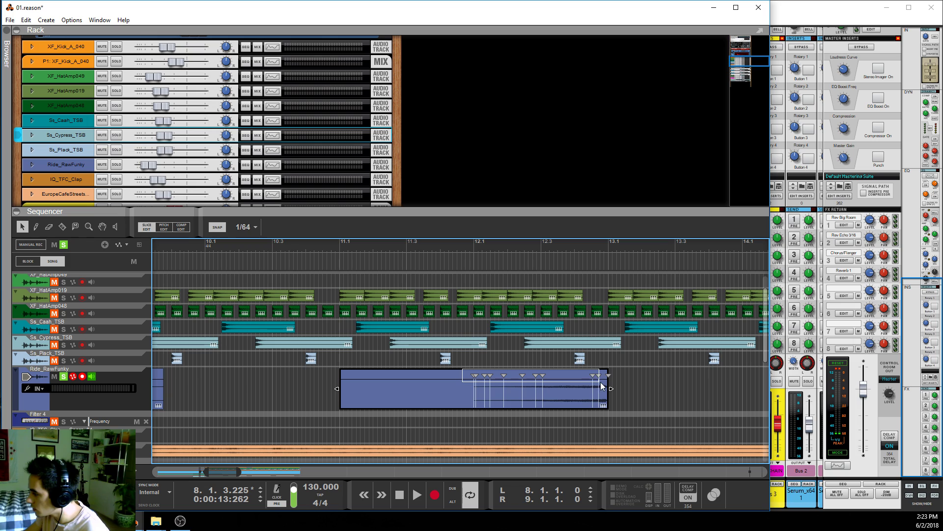
# Select the reversed clip's slice markers from bar 12 to about 12.3 and stretch the first one back to bar 11
pyautogui.moveTo(601, 383); pyautogui.dragTo(601, 384)
pyautogui.click(464, 384)
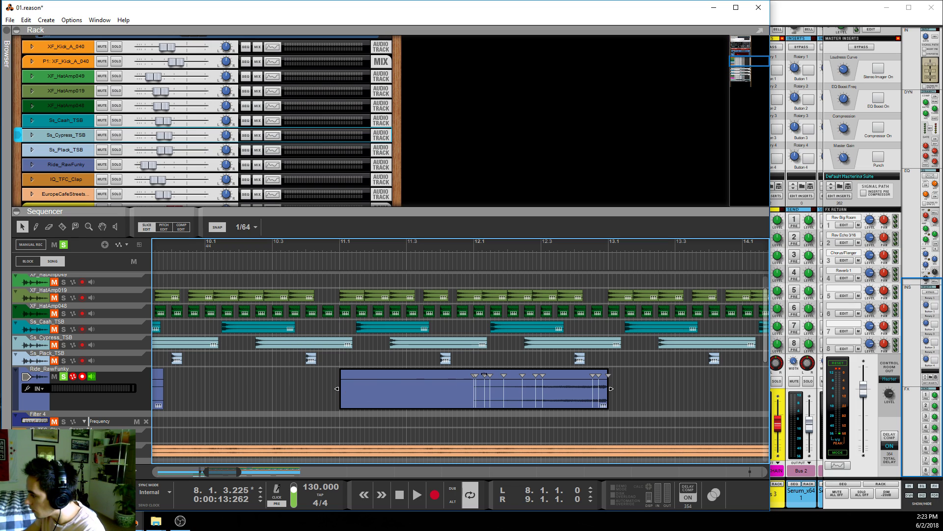
pyautogui.moveTo(461, 374); pyautogui.dragTo(543, 377)
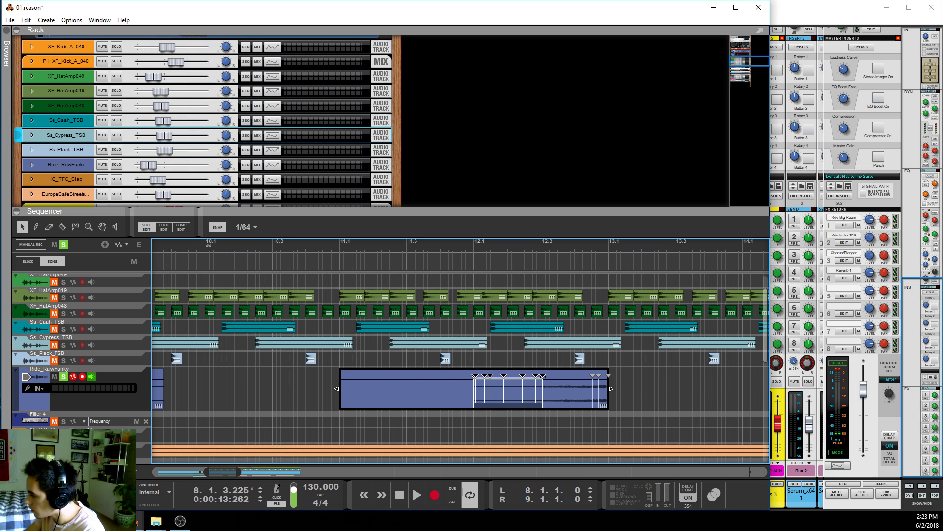
pyautogui.click(470, 379)
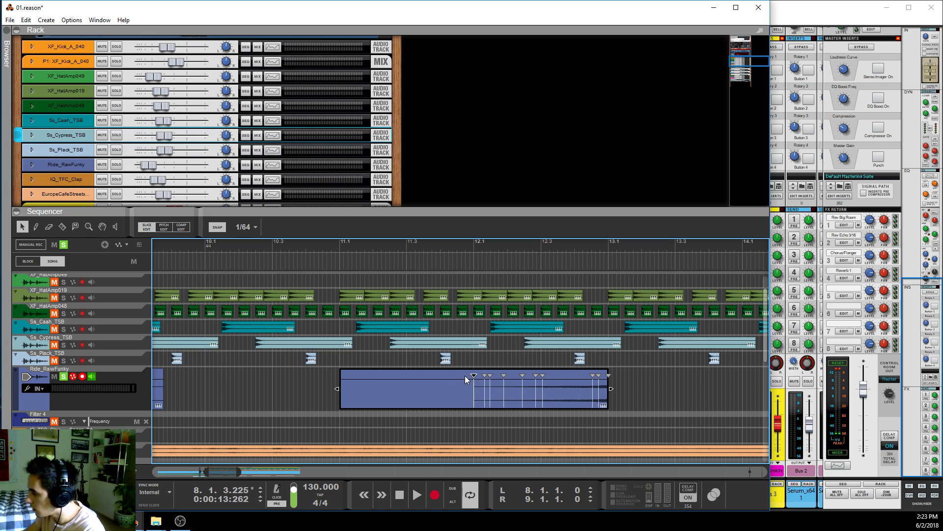
pyautogui.moveTo(555, 393); pyautogui.dragTo(554, 392)
pyautogui.moveTo(473, 375); pyautogui.dragTo(342, 375)
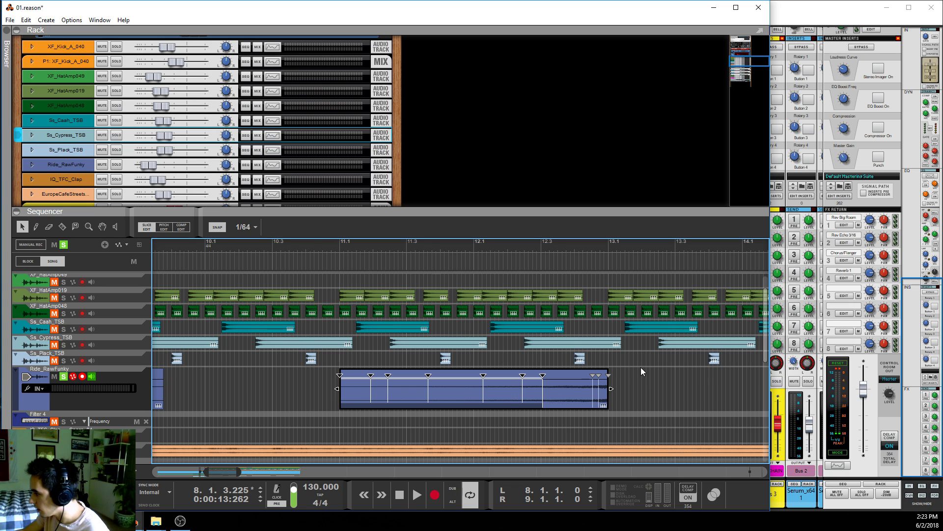
# Play back the stretched, reversed ride clip, restarting from bar 11
pyautogui.click(386, 247)
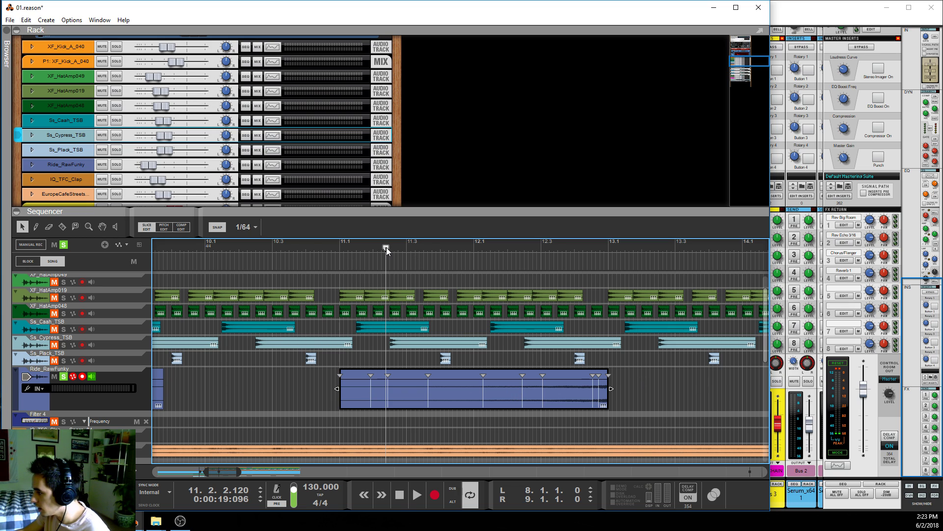
pyautogui.press('space')
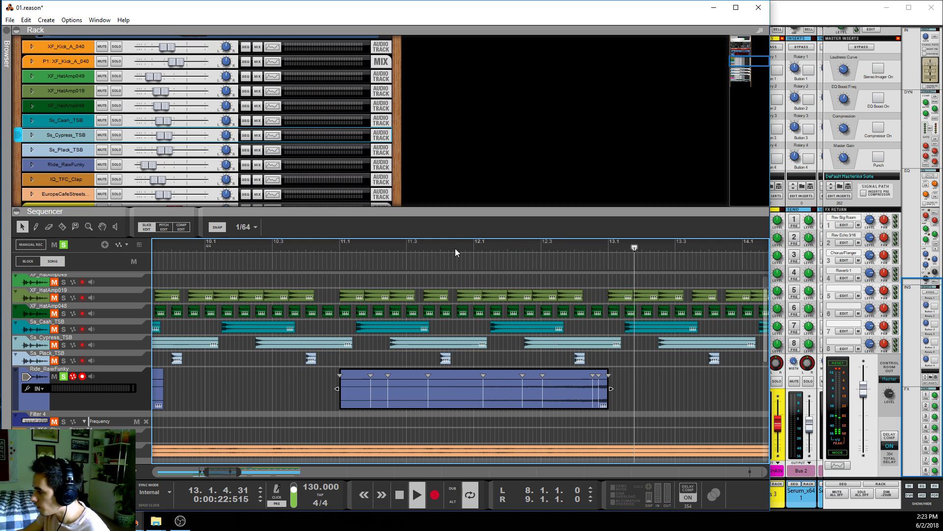
pyautogui.click(338, 248)
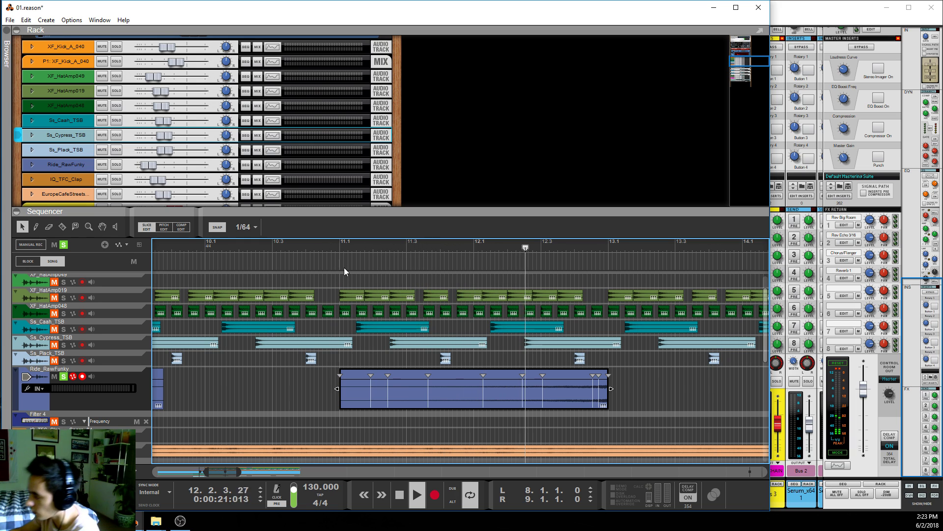
# Open the Ride_RawFunky clip at bar 7 to inspect its slices and play it from bar 7
pyautogui.moveTo(233, 469); pyautogui.dragTo(220, 469)
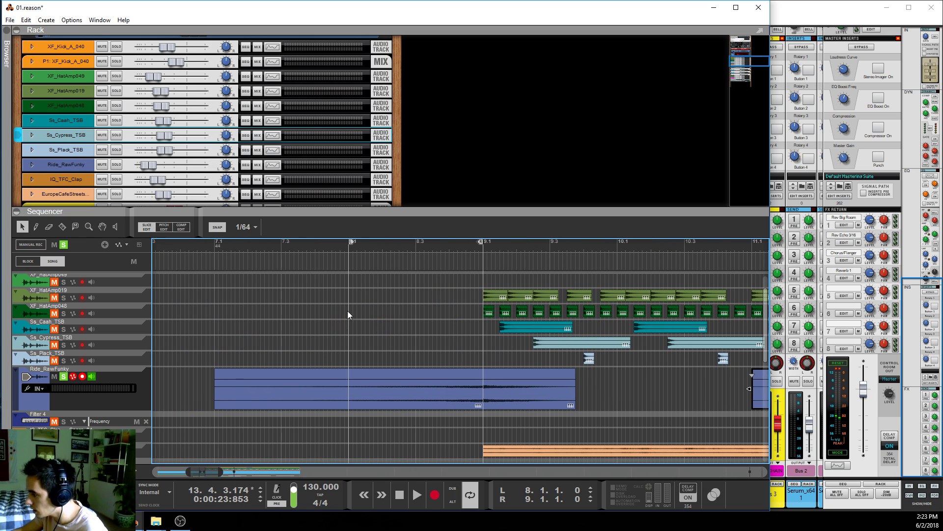
pyautogui.click(370, 396)
pyautogui.click(212, 246)
pyautogui.press('space')
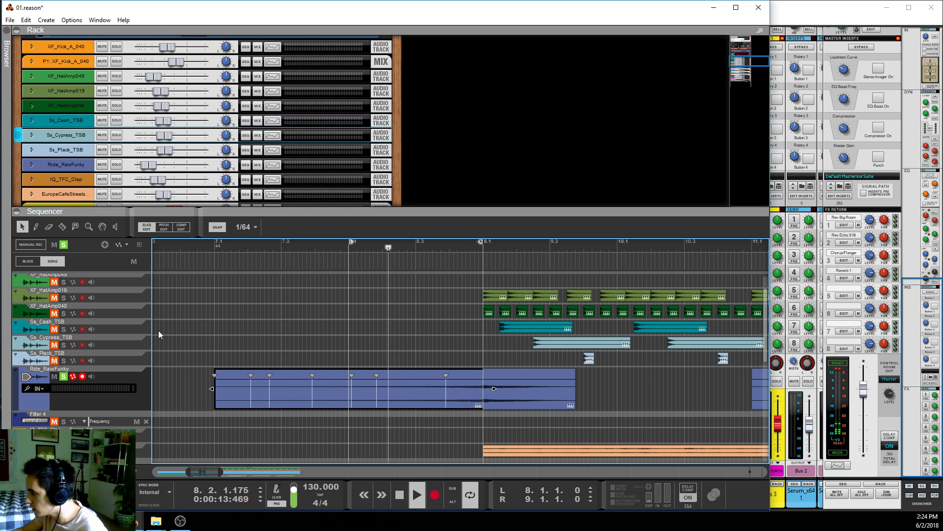
# Play the Ride_RawFunky clip repeatedly from bar 8
pyautogui.click(349, 252)
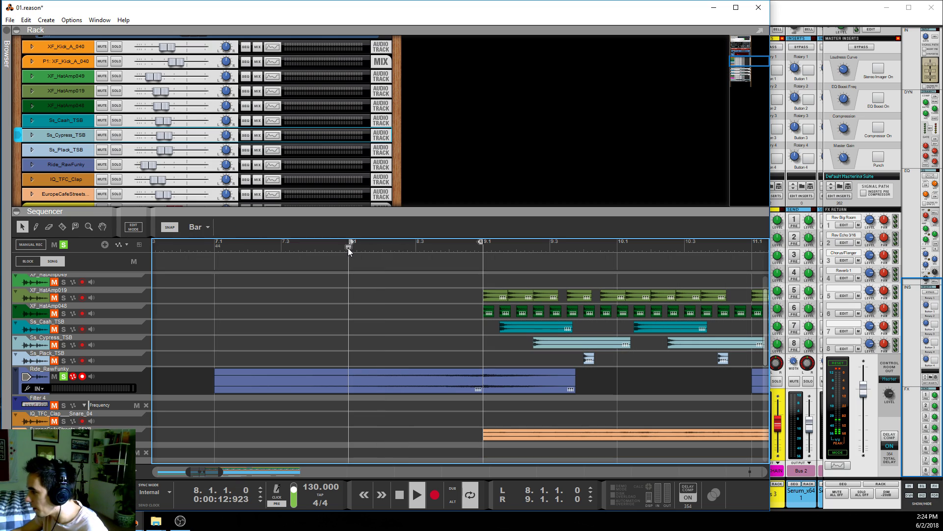
pyautogui.press('space')
pyautogui.press('space')
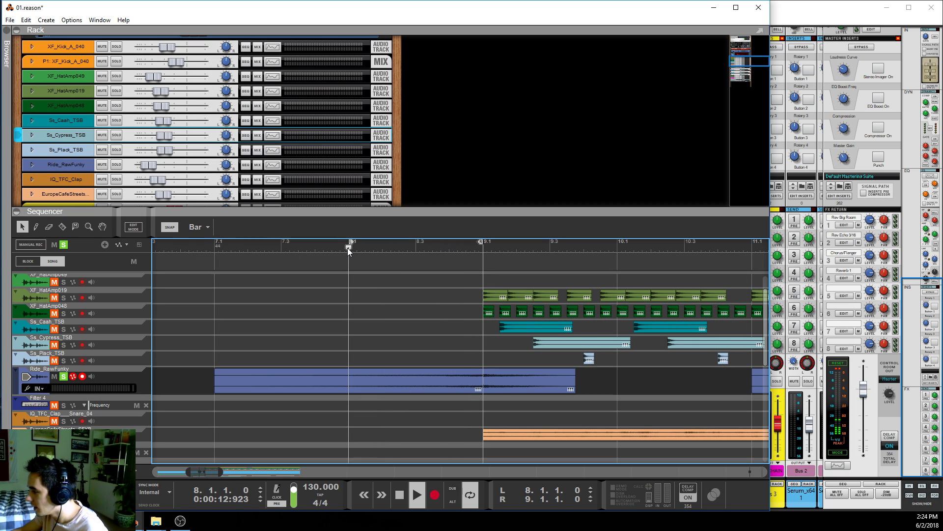
pyautogui.press('space')
pyautogui.press('space')
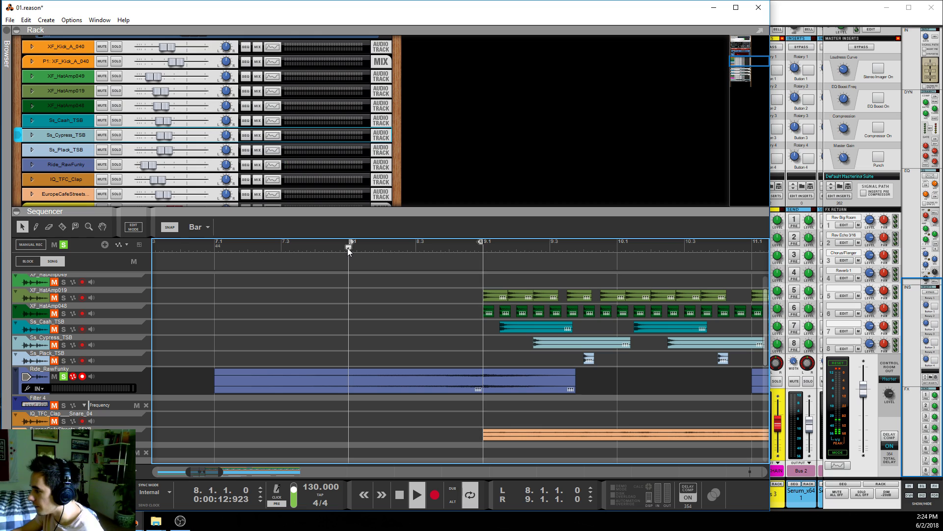
pyautogui.press('space')
pyautogui.press('space')
# Play the Ride_RawFunky track from bar 7 to hear the full reversed build-up
pyautogui.click(215, 247)
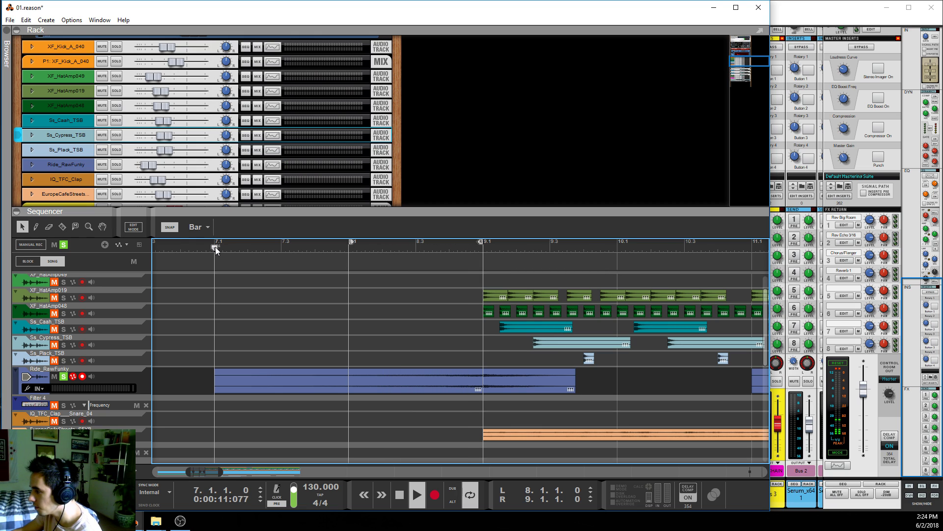
pyautogui.press('space')
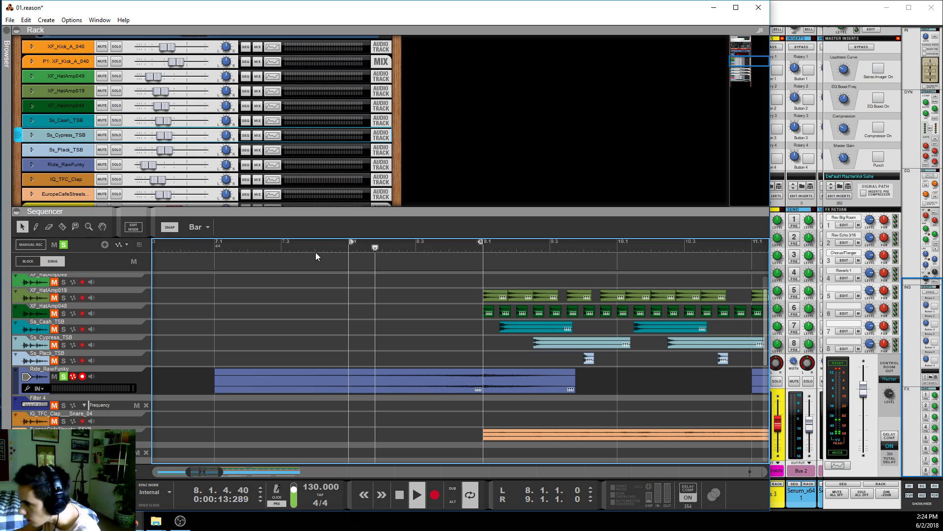
pyautogui.press('space')
pyautogui.press('space')
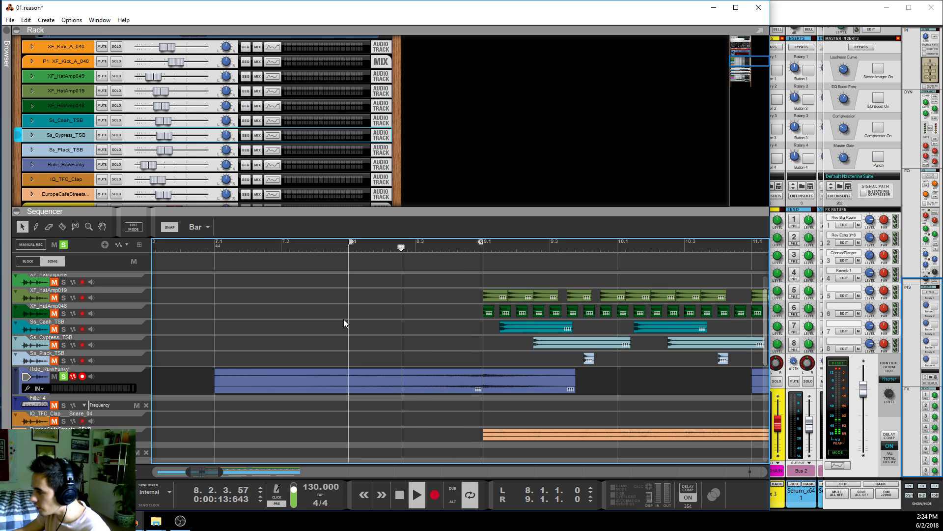
# Try trimming the start of the Ride_RawFunky clip from bar 7 to bar 8, and undo the trim
pyautogui.click(267, 376)
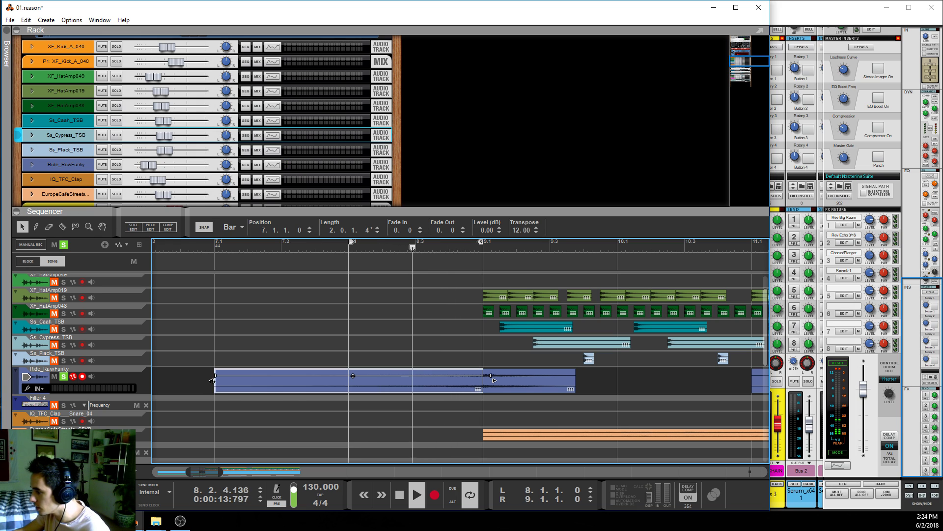
pyautogui.moveTo(213, 380); pyautogui.dragTo(348, 380)
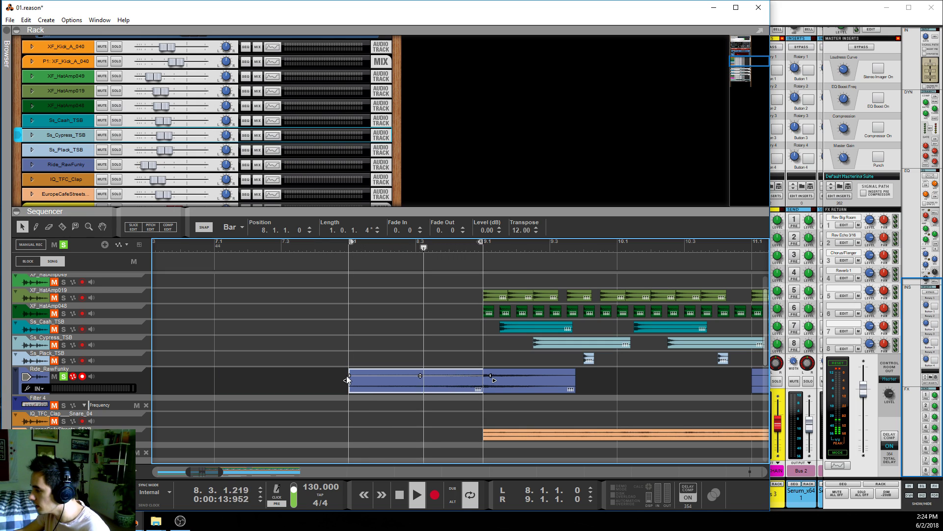
pyautogui.hotkey('ctrl', 'z')
pyautogui.click(403, 314)
# Move the start of the playback loop to bar 7
pyautogui.scroll(-3, 403, 314)
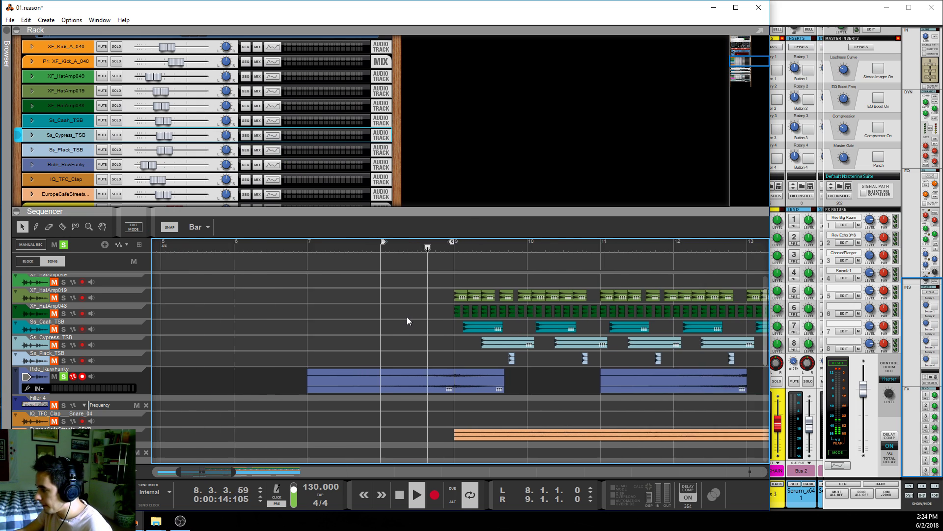
pyautogui.scroll(-3, 407, 320)
pyautogui.scroll(-5, 406, 337)
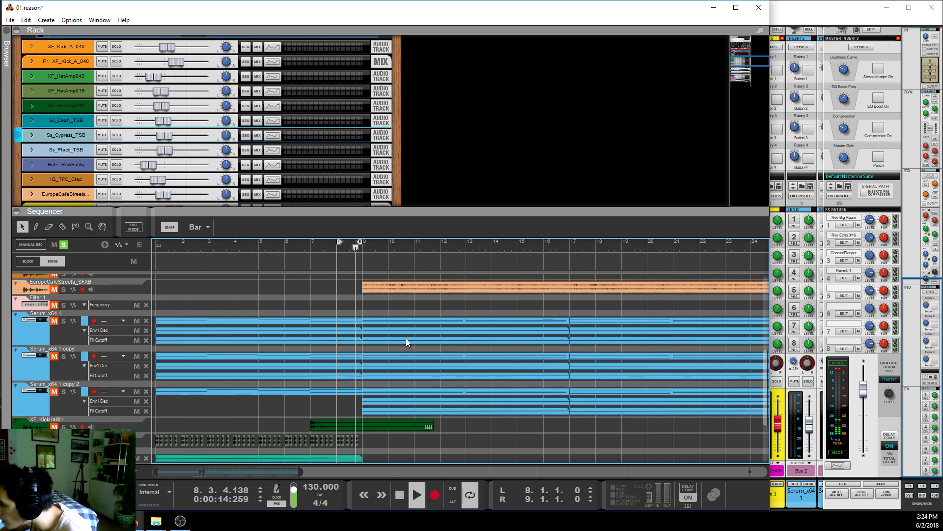
pyautogui.scroll(-5, 405, 338)
pyautogui.moveTo(339, 242); pyautogui.dragTo(311, 246)
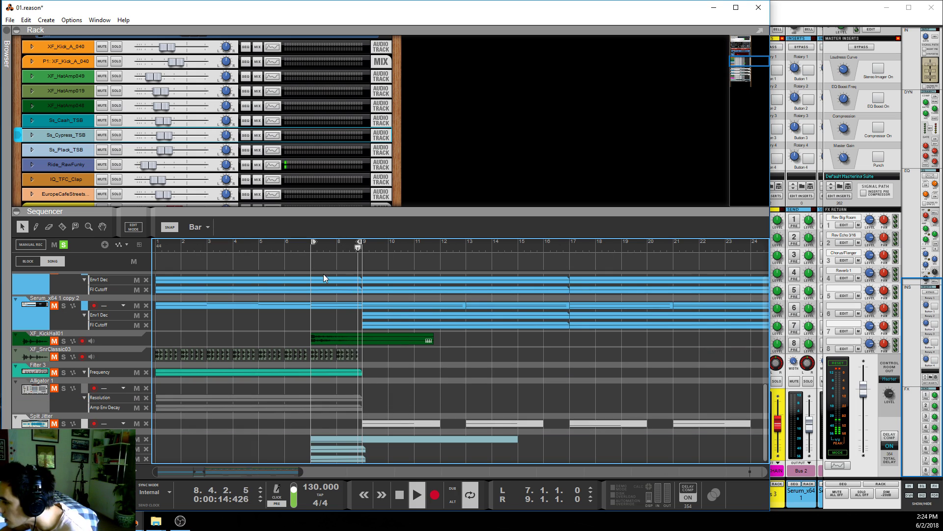
# Audition the XF_KickHall01 track in solo together with Ride_RawFunky over bars 7 to 9
pyautogui.scroll(5, 322, 295)
pyautogui.scroll(-2, 315, 319)
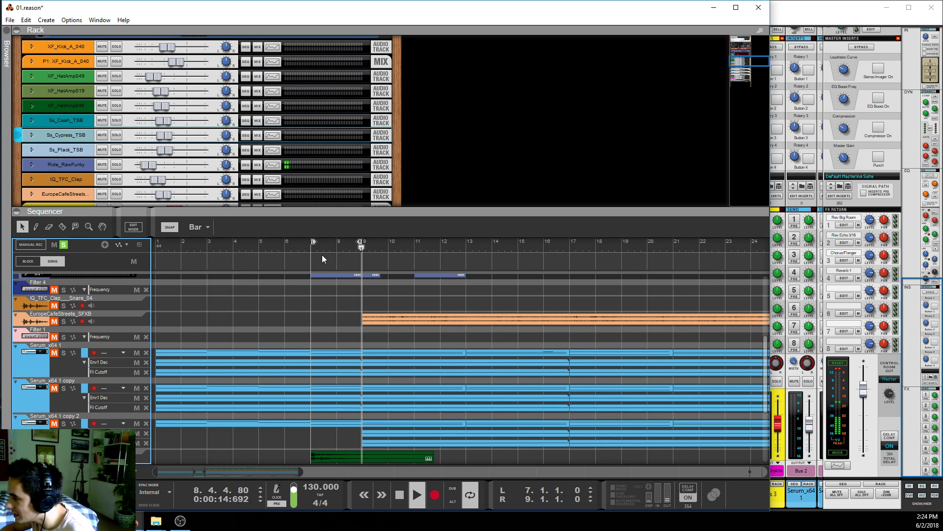
pyautogui.scroll(-3, 314, 307)
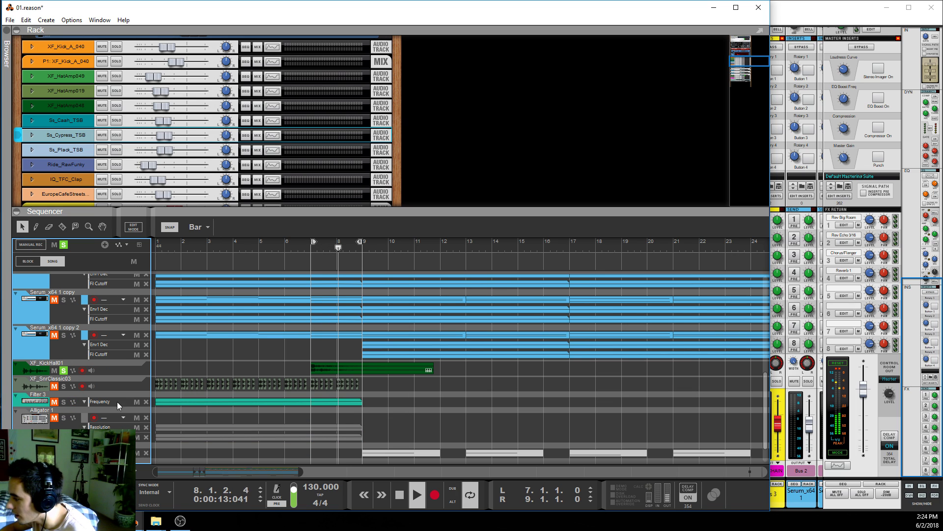
pyautogui.scroll(3, 107, 379)
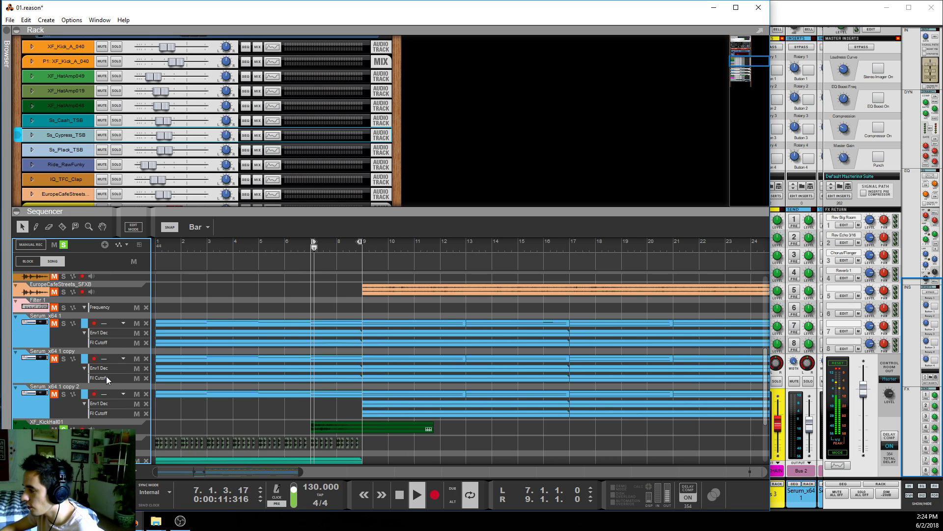
pyautogui.scroll(1, 107, 379)
pyautogui.scroll(3, 333, 349)
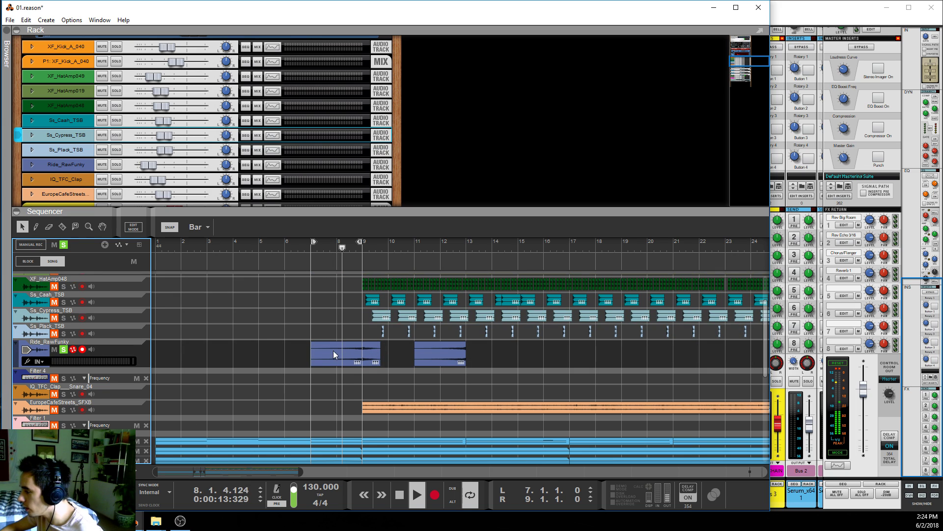
# Set the playback loop to start at bar 8 and delete the reversed Ride_RawFunky copy at bar 11
pyautogui.keyDown('ctrl'); pyautogui.click(339, 245); pyautogui.keyUp('ctrl')
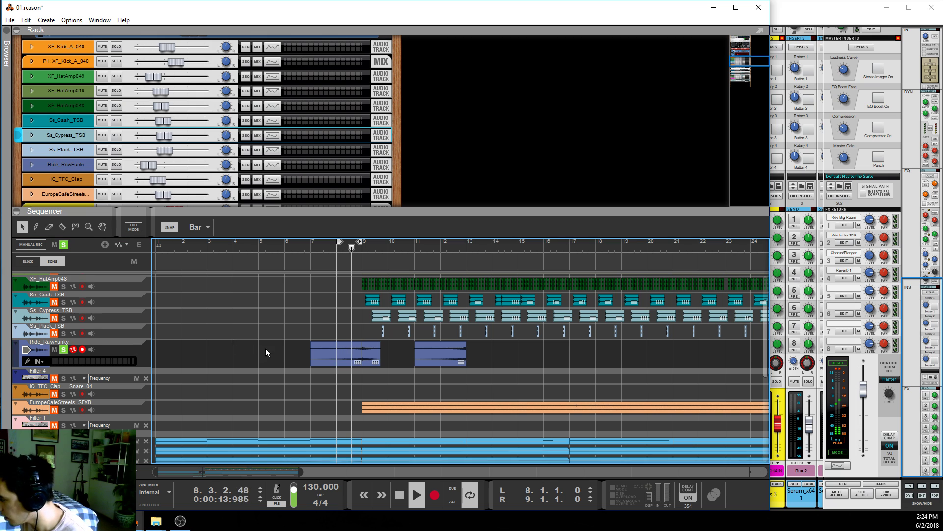
pyautogui.scroll(-3, 326, 438)
pyautogui.scroll(3, 326, 427)
pyautogui.click(450, 346)
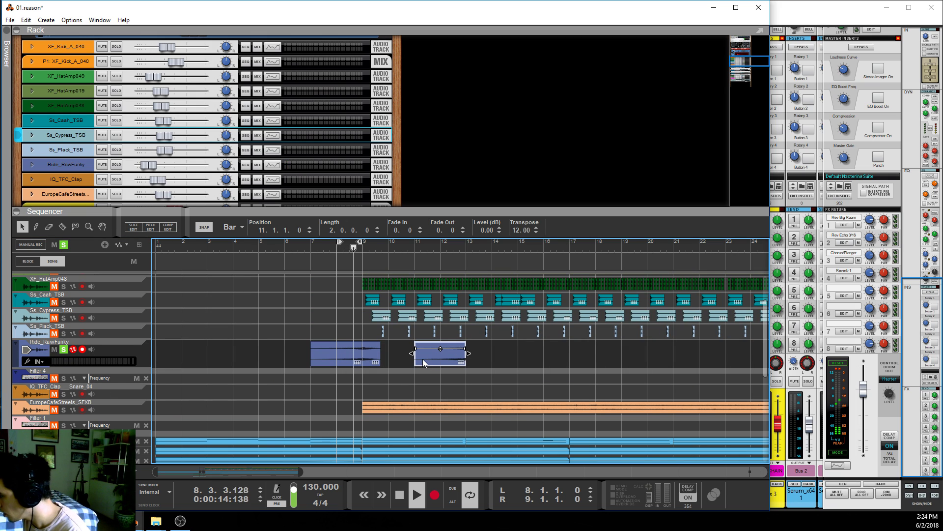
pyautogui.press('Delete')
# Turn off solo on the Ride_RawFunky track and solo EuropeCafeStreets_SFXB instead
pyautogui.scroll(-3, 417, 361)
pyautogui.scroll(3, 417, 361)
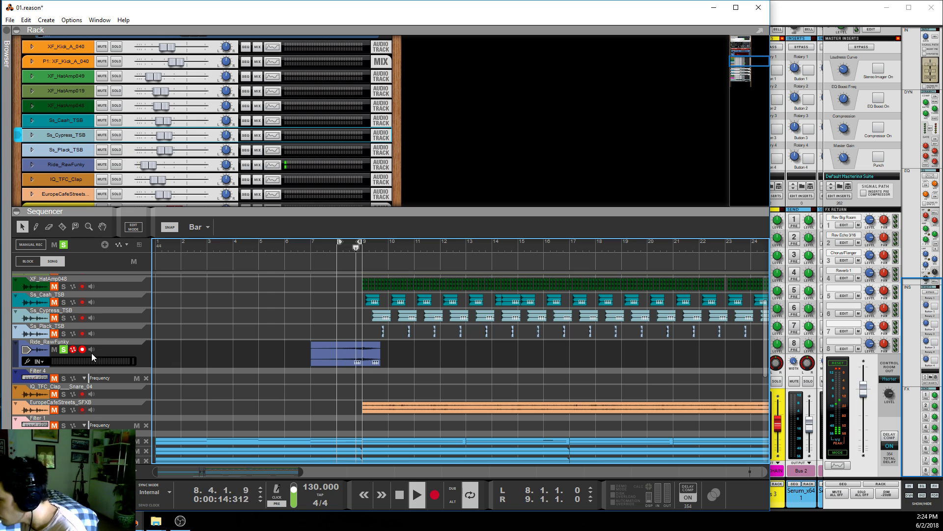
pyautogui.click(63, 350)
pyautogui.click(63, 410)
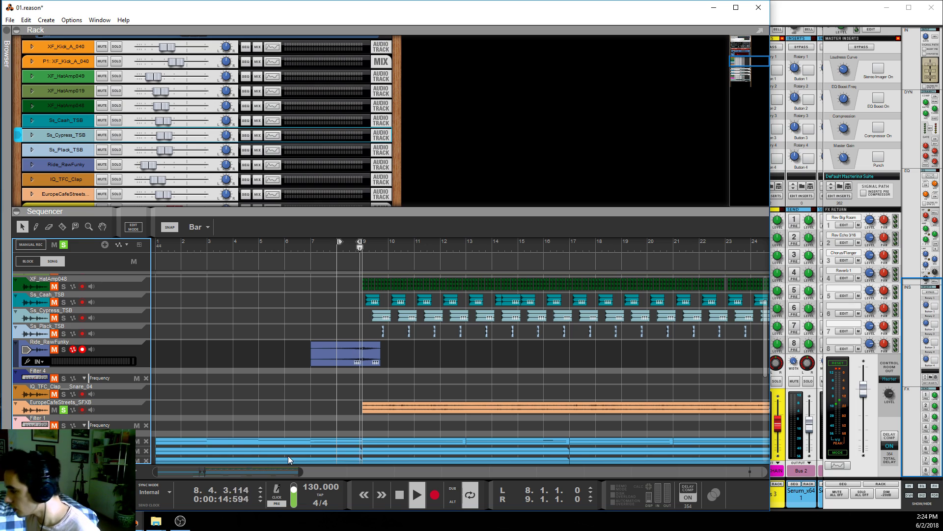
# Turn off loop playback and set the loop locators to bar 9 and bar 17
pyautogui.click(469, 495)
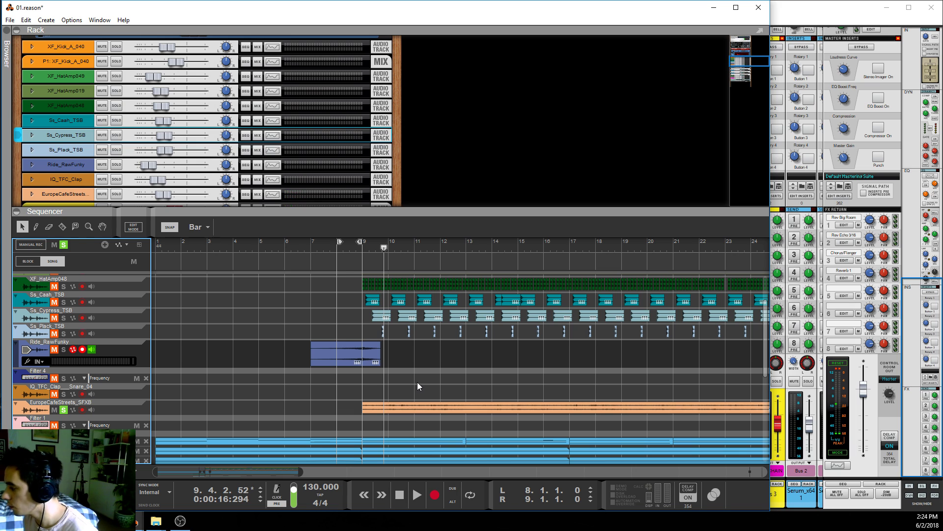
pyautogui.scroll(-3, 417, 382)
pyautogui.scroll(3, 362, 425)
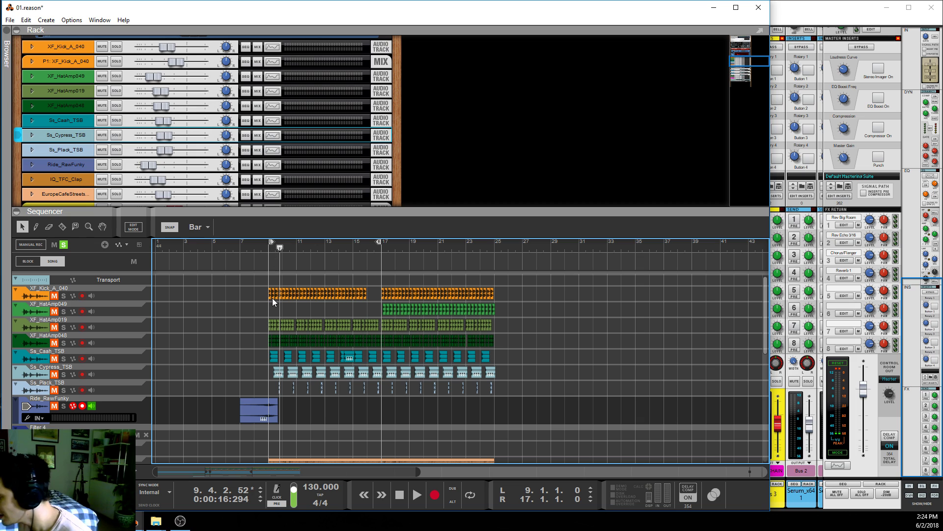
pyautogui.scroll(-3, 311, 424)
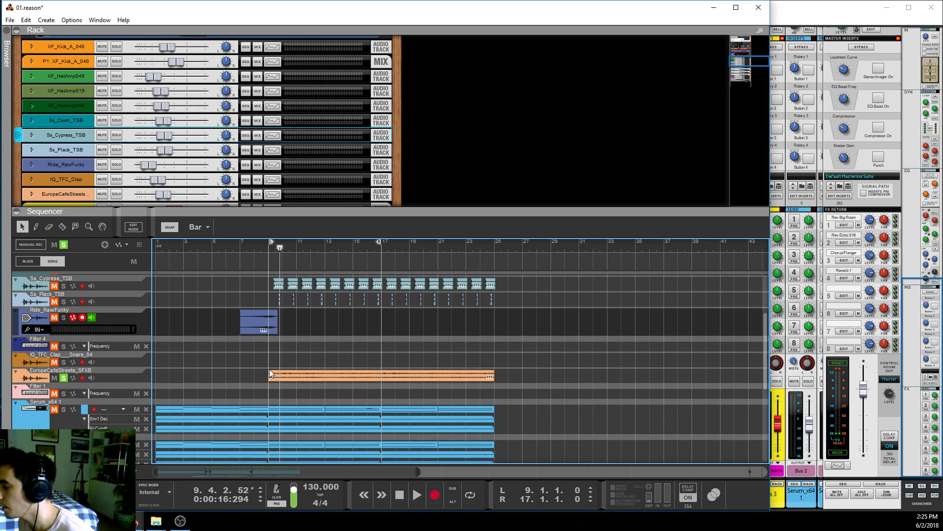
pyautogui.scroll(3, 300, 329)
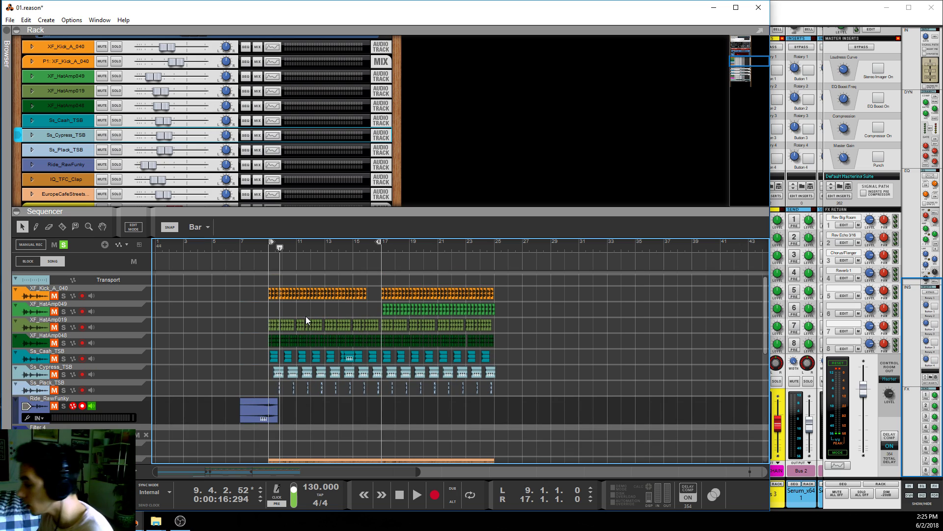
# Enlarge the sequencer, narrow the main window to uncover the mixer, and solo only the tracks from XF_Kick_A_040 through Ride_RawFunky
pyautogui.moveTo(670, 216); pyautogui.dragTo(670, 203)
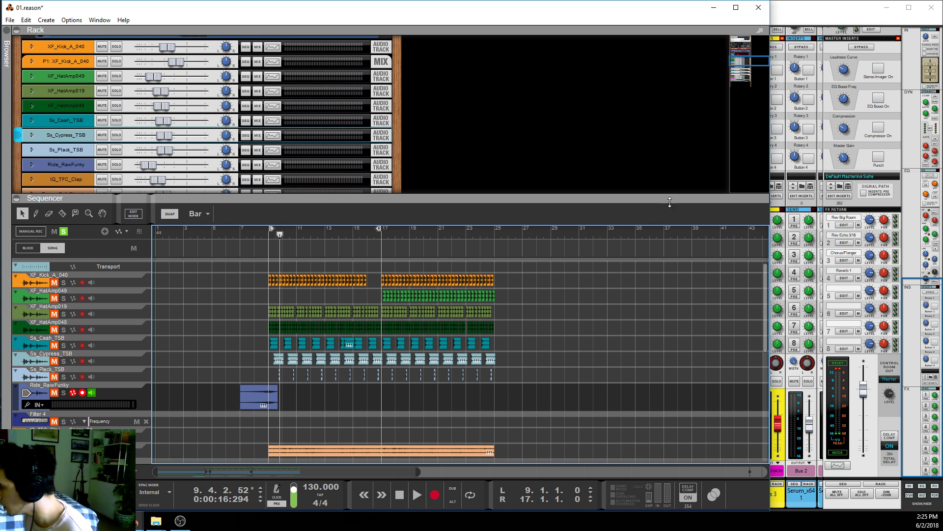
pyautogui.moveTo(770, 153); pyautogui.dragTo(408, 169)
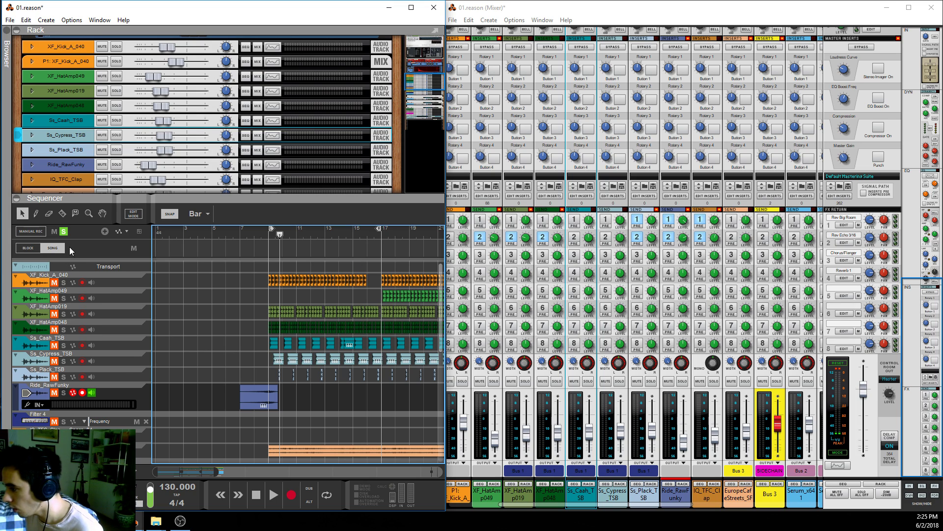
pyautogui.click(62, 232)
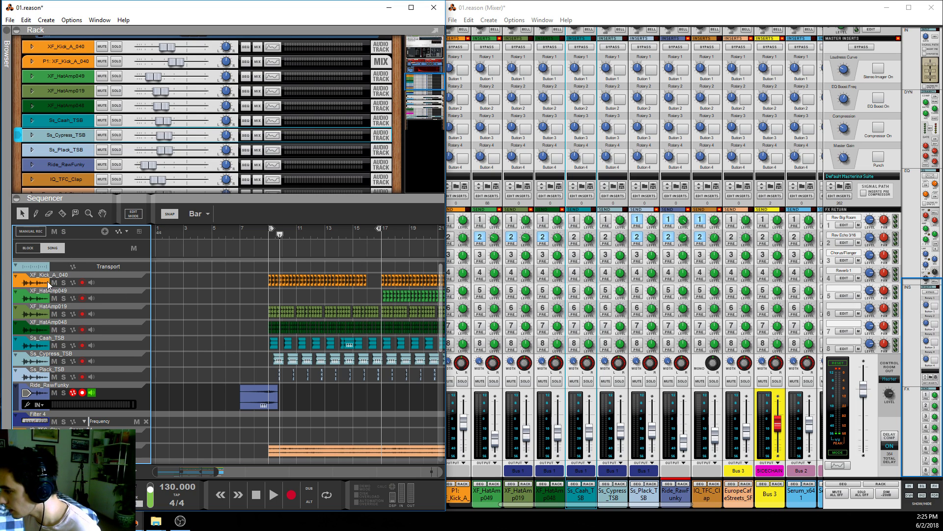
pyautogui.click(63, 283)
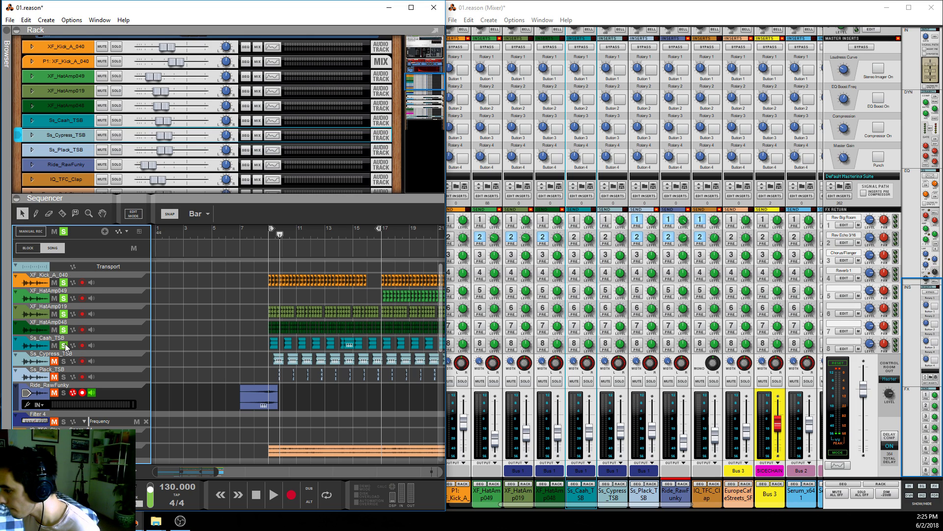
pyautogui.click(64, 393)
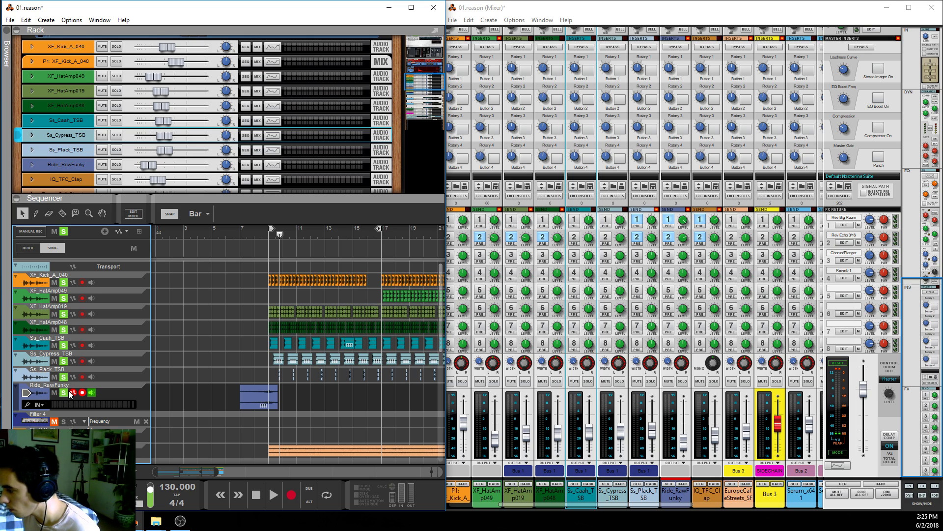
# Audition the soloed drum and percussion tracks from bar 9 with loop playback turned on
pyautogui.click(270, 249)
pyautogui.press('space')
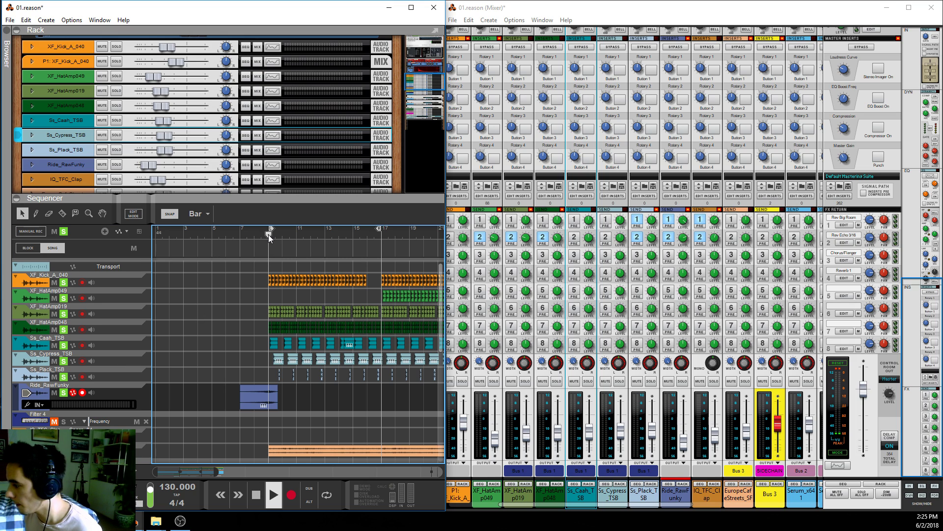
pyautogui.click(268, 235)
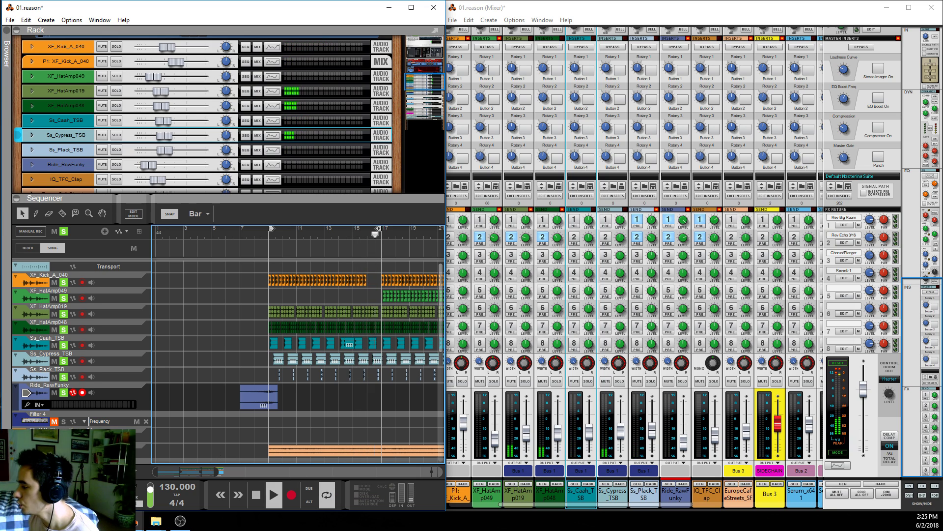
pyautogui.press('space')
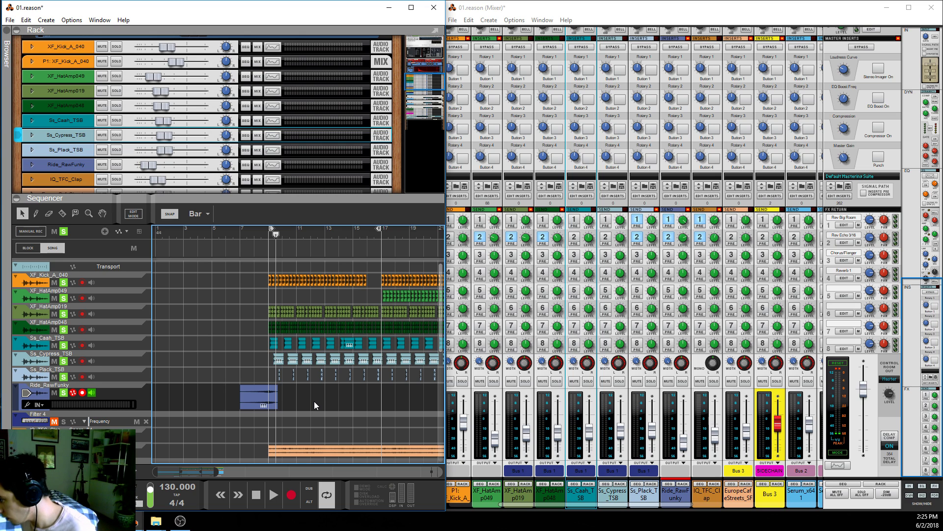
# Clear all solos, solo only the EuropeCafeStreets_SFXB track, and return the playhead to bar 9
pyautogui.scroll(-4, 314, 401)
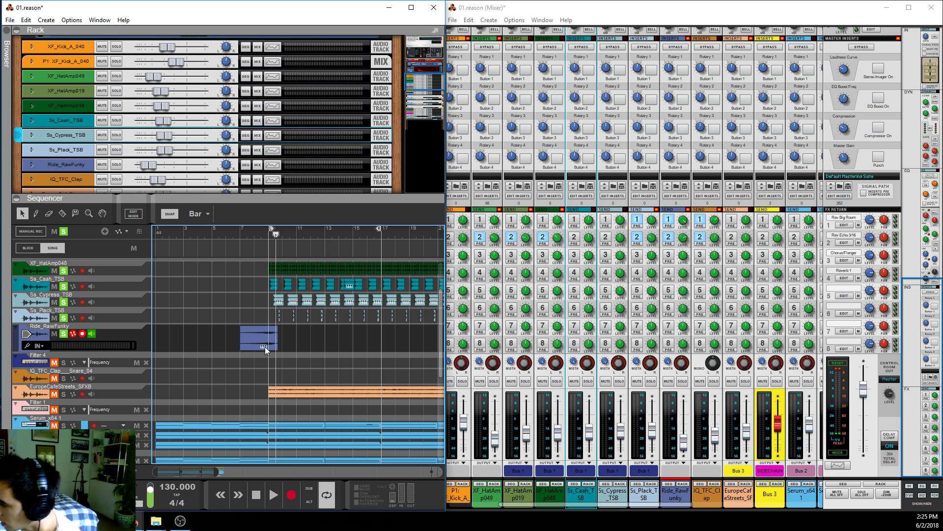
pyautogui.scroll(-4, 241, 364)
pyautogui.scroll(8, 228, 364)
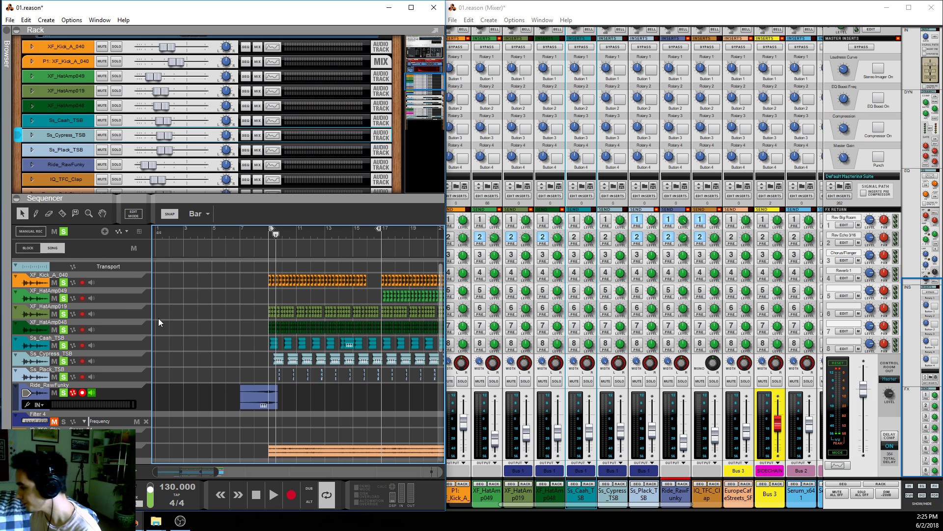
pyautogui.scroll(-2, 158, 317)
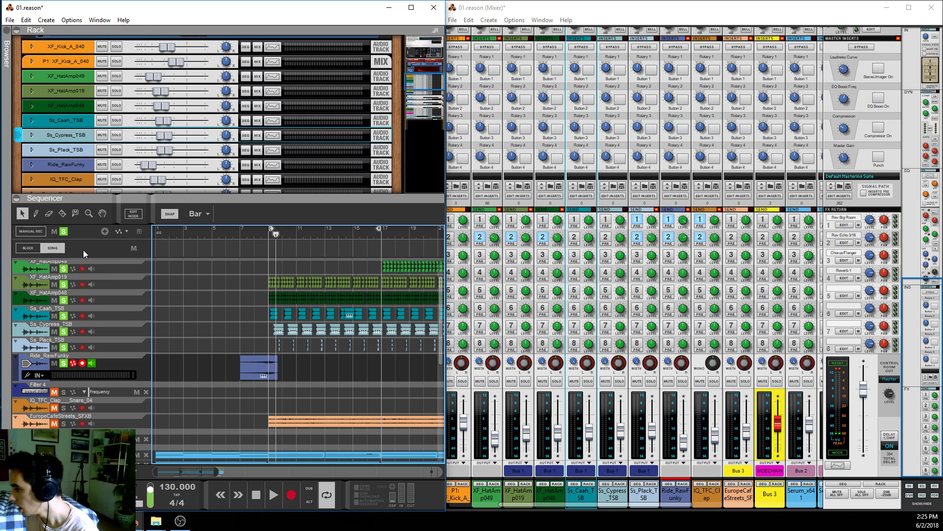
pyautogui.click(64, 233)
pyautogui.scroll(-6, 234, 414)
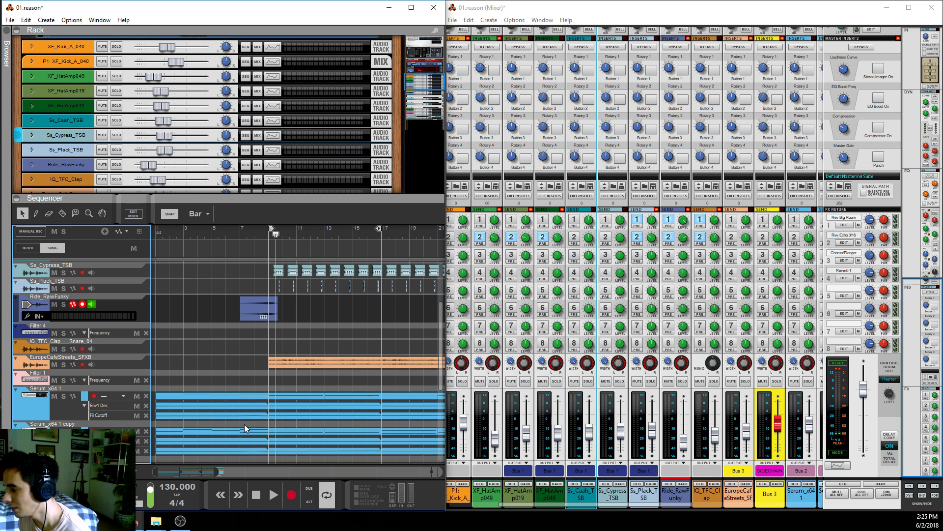
pyautogui.click(64, 335)
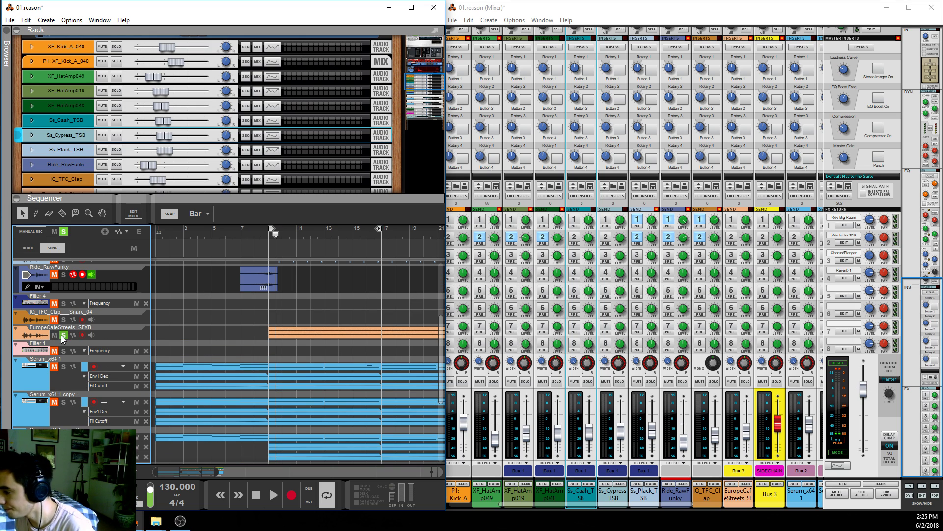
pyautogui.click(272, 237)
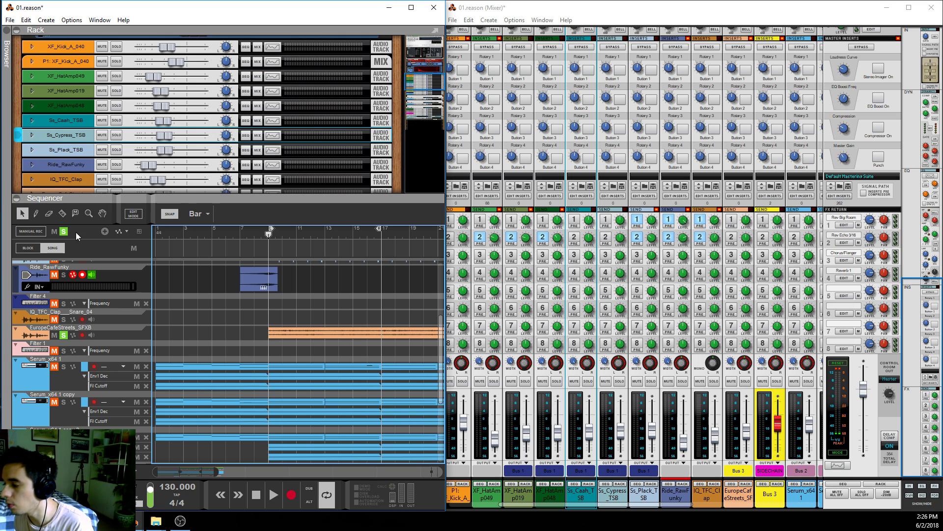
pyautogui.click(5, 39)
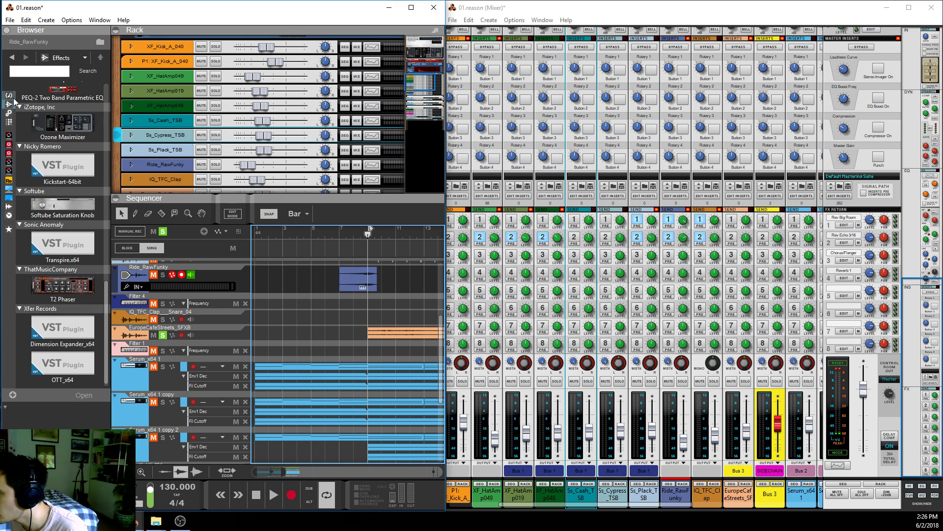
pyautogui.click(9, 95)
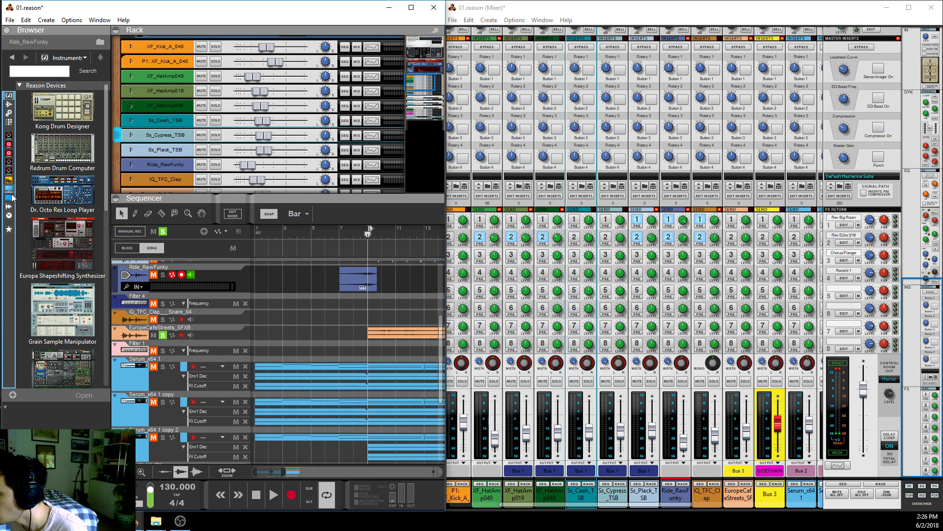
pyautogui.click(8, 32)
# Play EuropeCafeStreets_SFXB in solo while inspecting its Alligator, Audiomatic and ECF-42 insert effects in the enlarged rack
pyautogui.press('space')
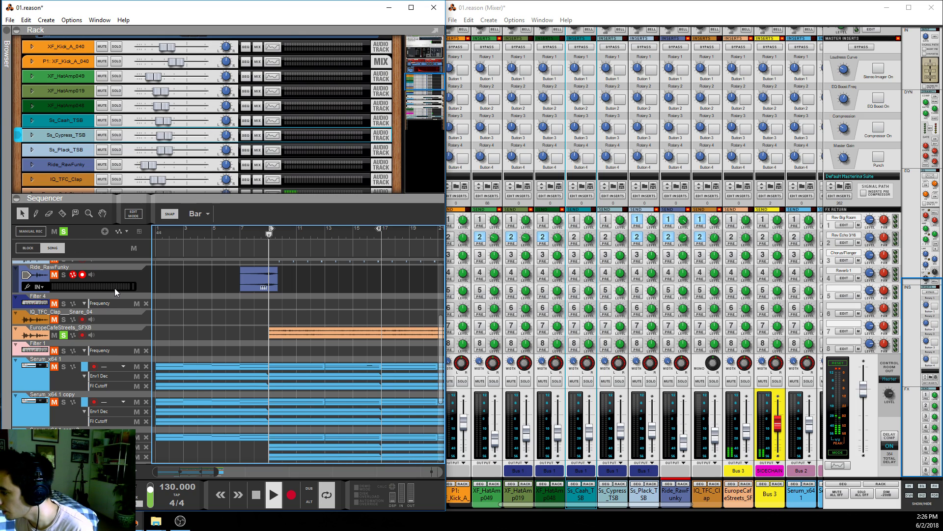
pyautogui.moveTo(119, 198); pyautogui.dragTo(119, 258)
pyautogui.click(32, 194)
pyautogui.scroll(-5, 41, 62)
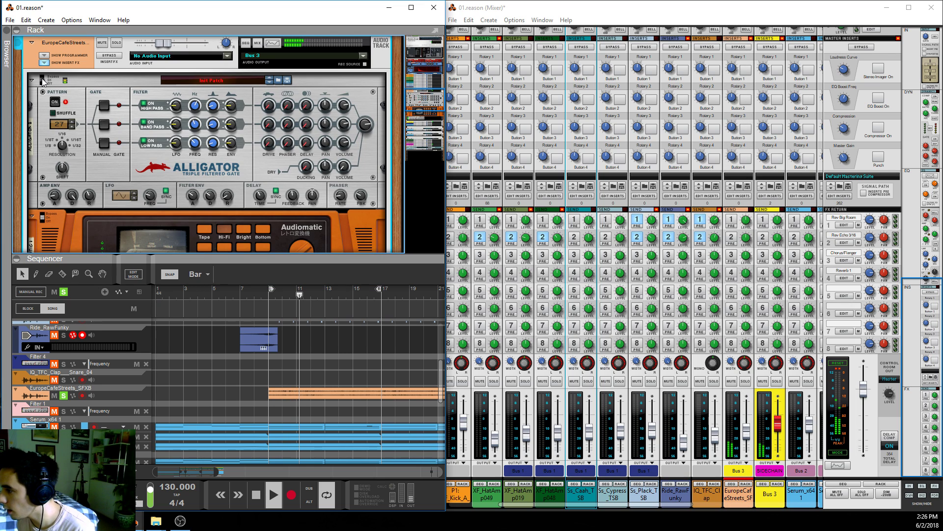
pyautogui.scroll(-2, 54, 198)
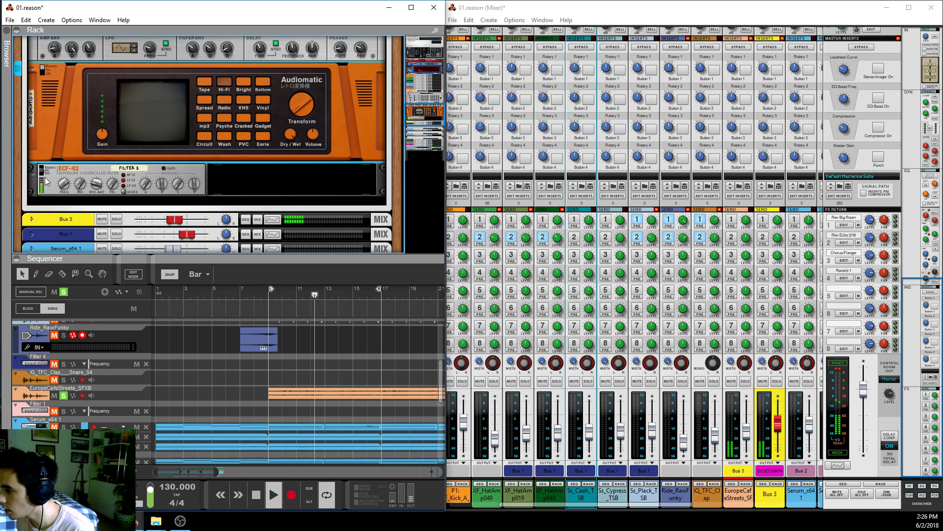
pyautogui.click(84, 193)
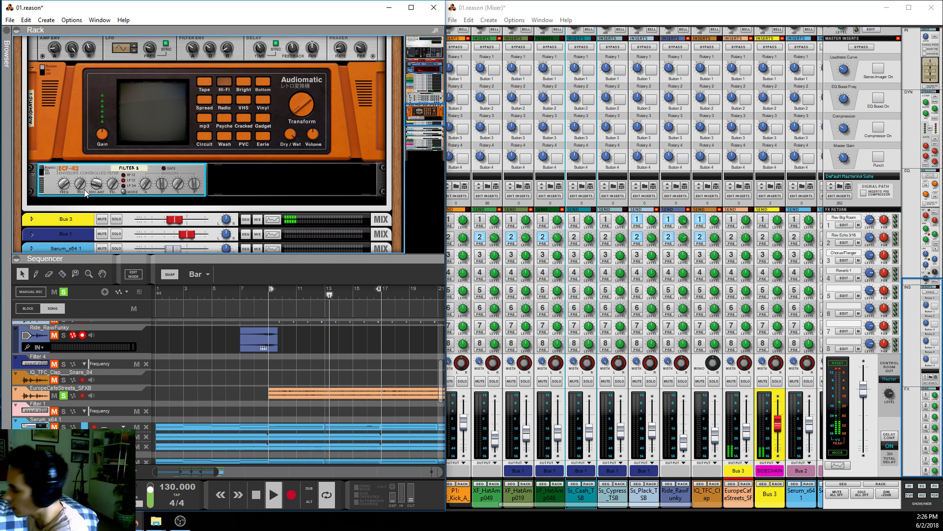
# Locate Bus 3 in the mixer, briefly mute it, and unfold its rack device to show the OTT_x64 insert
pyautogui.click(671, 509)
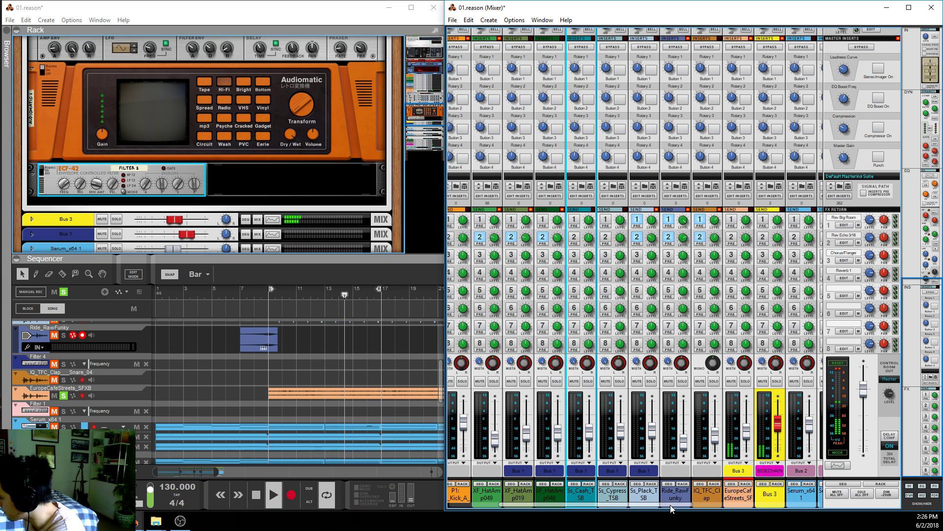
pyautogui.hscroll(2, 672, 508)
pyautogui.click(711, 381)
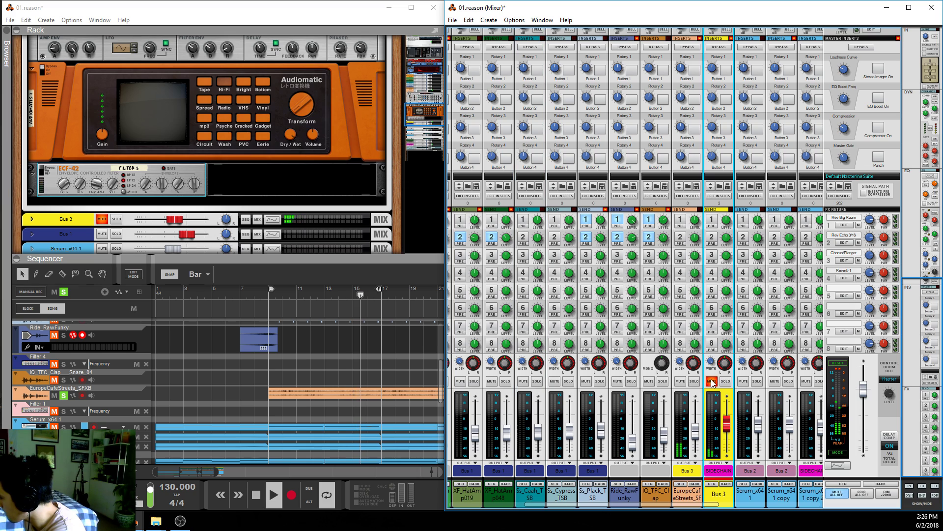
pyautogui.click(712, 381)
pyautogui.scroll(-2, 264, 238)
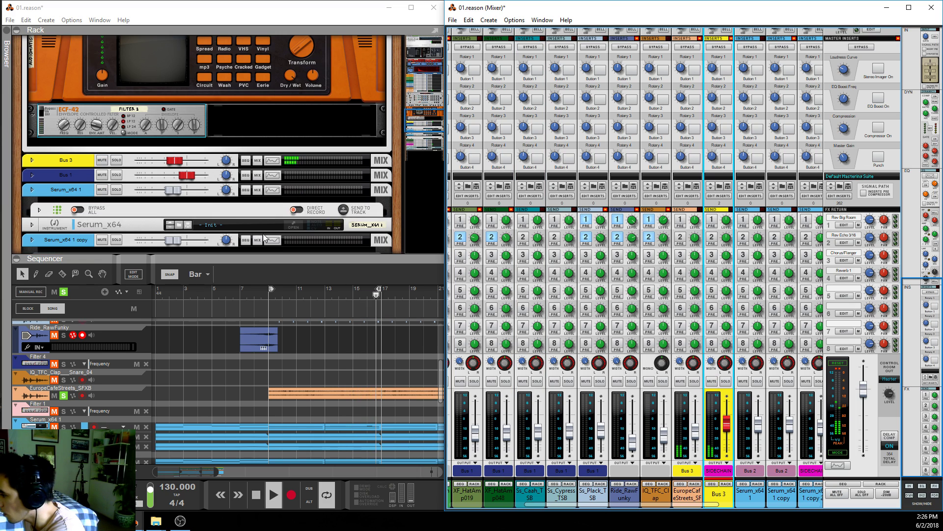
pyautogui.scroll(-2, 264, 237)
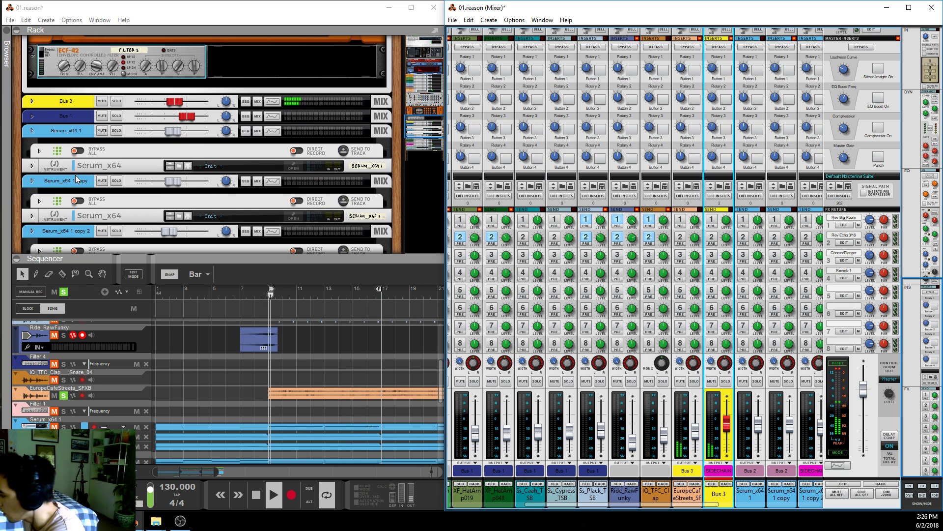
pyautogui.click(33, 101)
pyautogui.scroll(3, 215, 227)
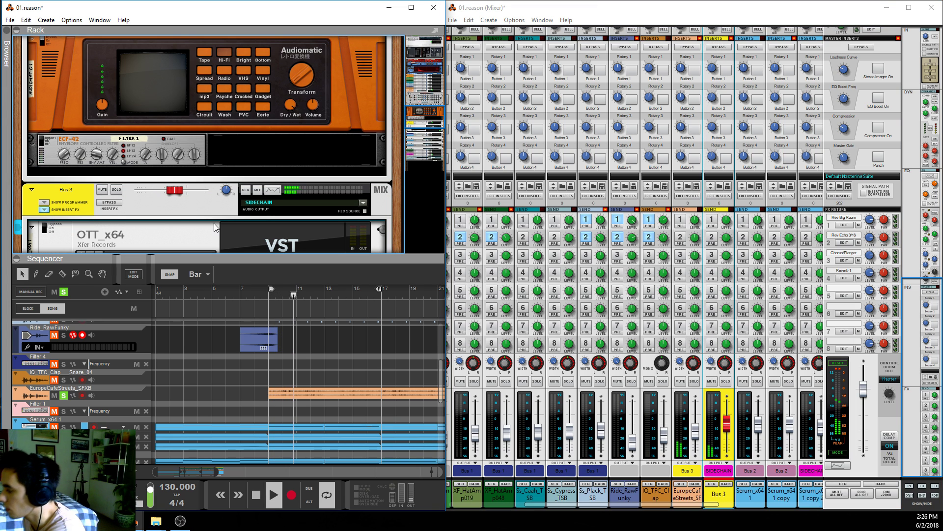
# Return to the EuropeCafeStreets_SFXB inserts, enlarge the rack to fit Alligator and Audiomatic together, and stop playback
pyautogui.scroll(7, 229, 198)
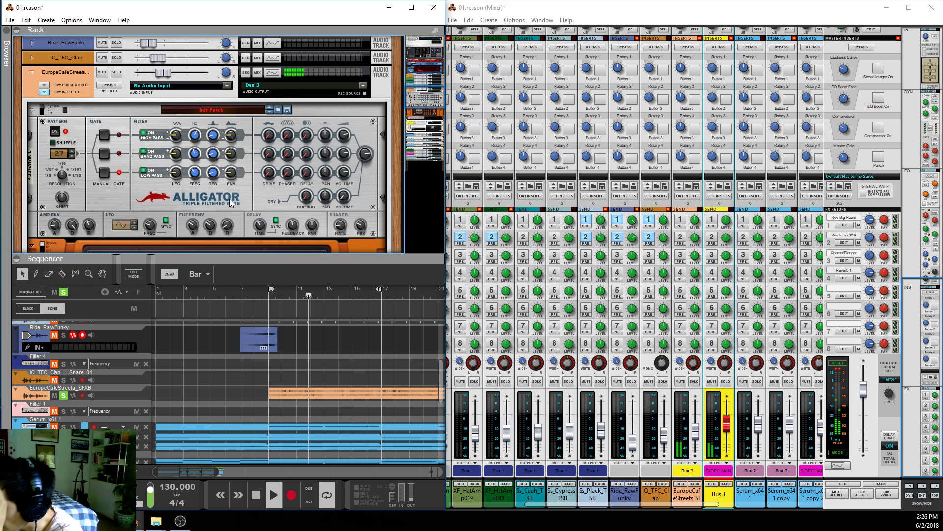
pyautogui.scroll(-2, 229, 199)
pyautogui.moveTo(212, 254); pyautogui.dragTo(212, 283)
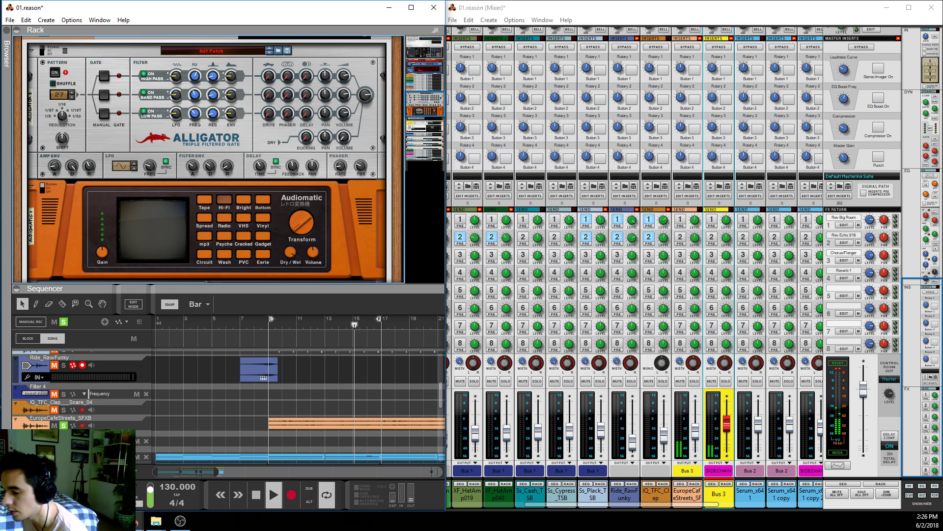
pyautogui.click(256, 497)
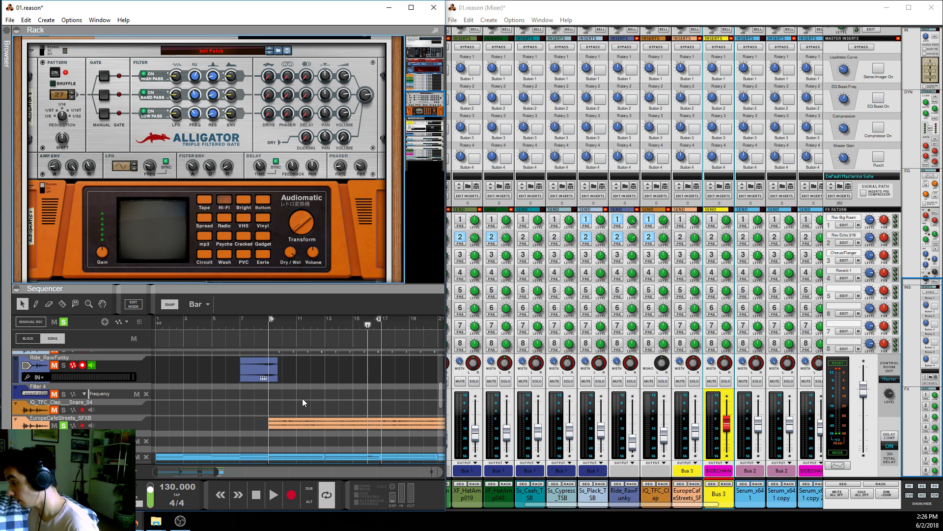
# Add the tracks from XF_Kick_A_040 through Ss_Plack_TSB to the solo and play them with EuropeCafeStreets_SFXB from bar 9
pyautogui.click(268, 329)
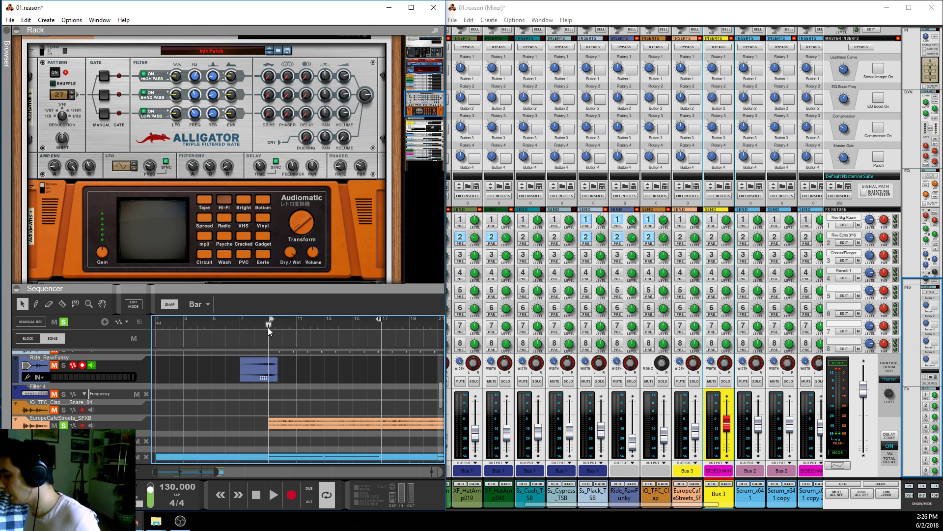
pyautogui.moveTo(272, 293); pyautogui.dragTo(256, 121)
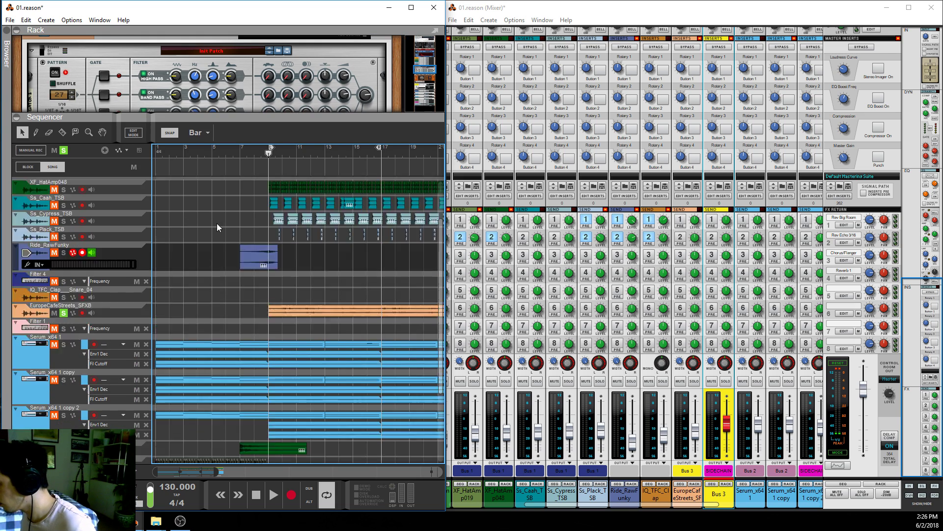
pyautogui.click(63, 291)
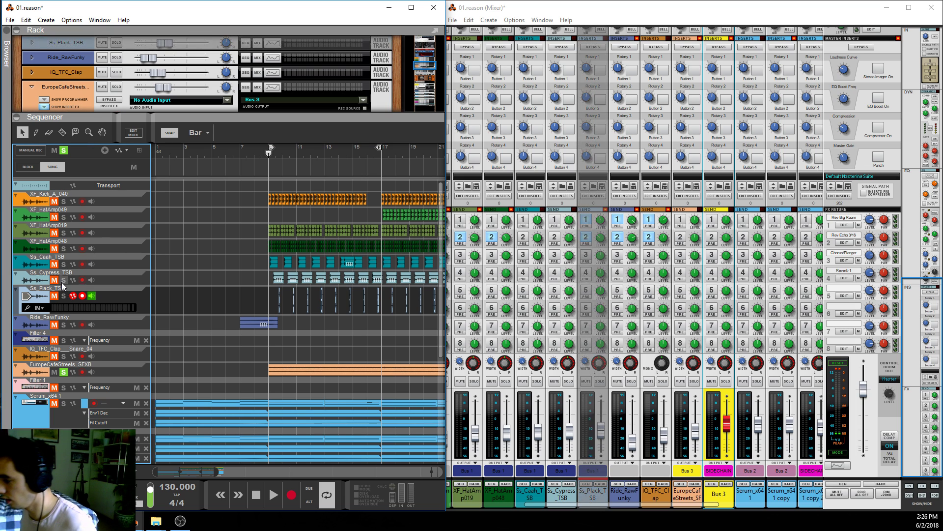
pyautogui.click(64, 263)
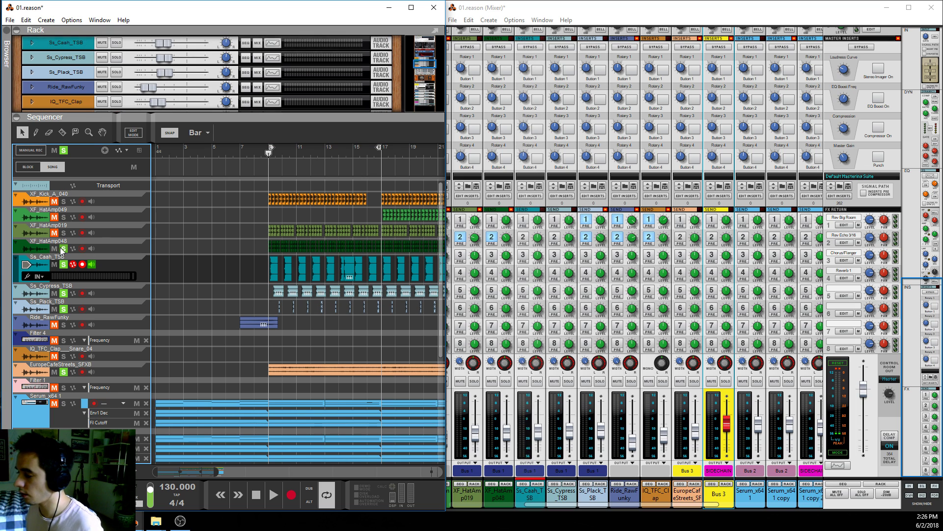
pyautogui.press('space')
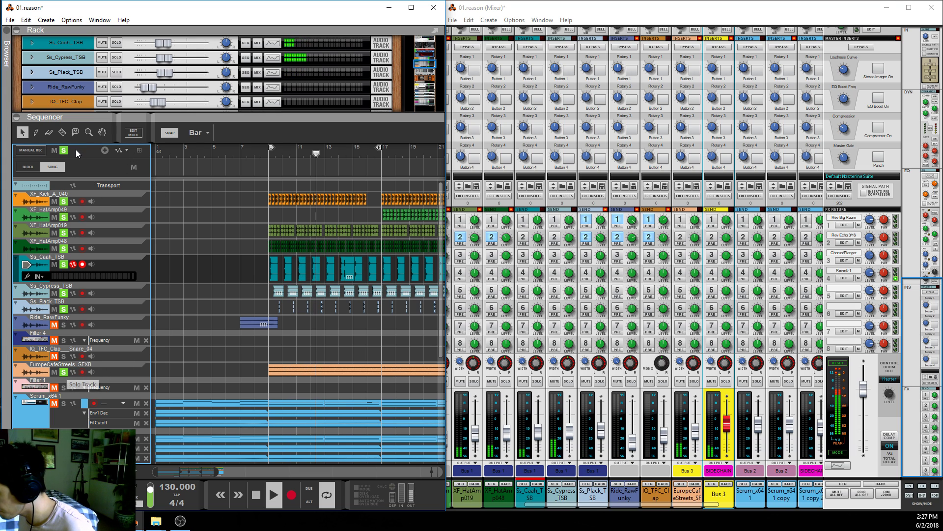
# Stop playback and enlarge the rack again to examine the Alligator gate and Audiomatic settings on EuropeCafeStreets_SFXB
pyautogui.moveTo(76, 116); pyautogui.dragTo(76, 244)
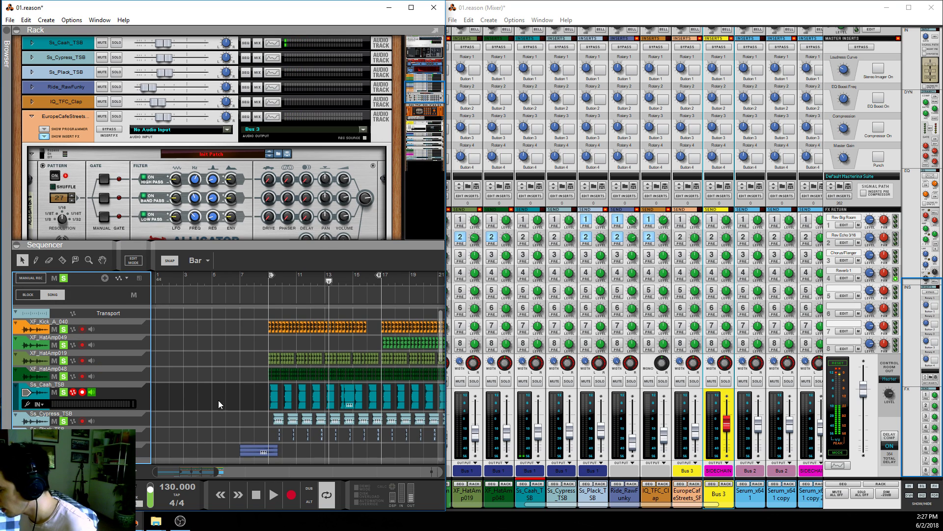
pyautogui.scroll(-3, 220, 386)
pyautogui.moveTo(128, 240); pyautogui.dragTo(129, 306)
pyautogui.scroll(-3, 188, 248)
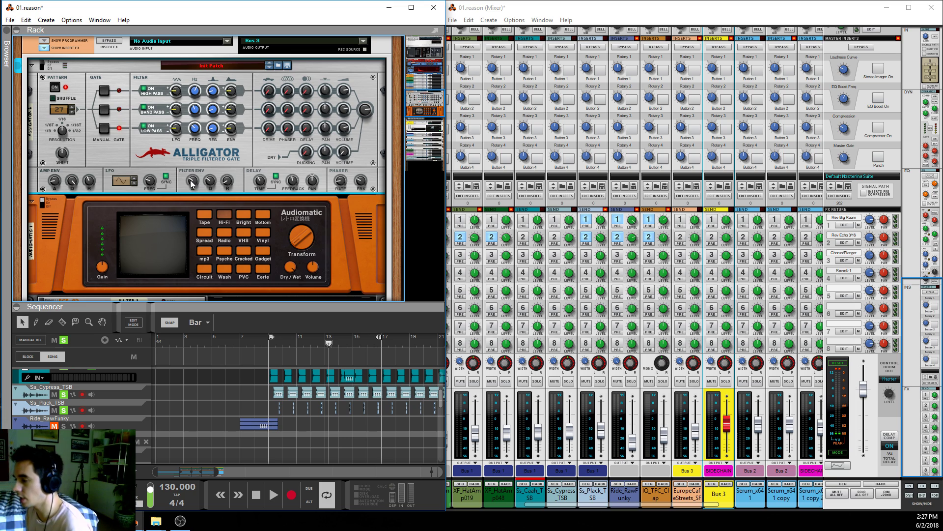
# Shrink the rack to make room for the EuropeCafeStreets_SFXB lane in the sequencer, and enable the track's Alligator
pyautogui.scroll(-3, 217, 160)
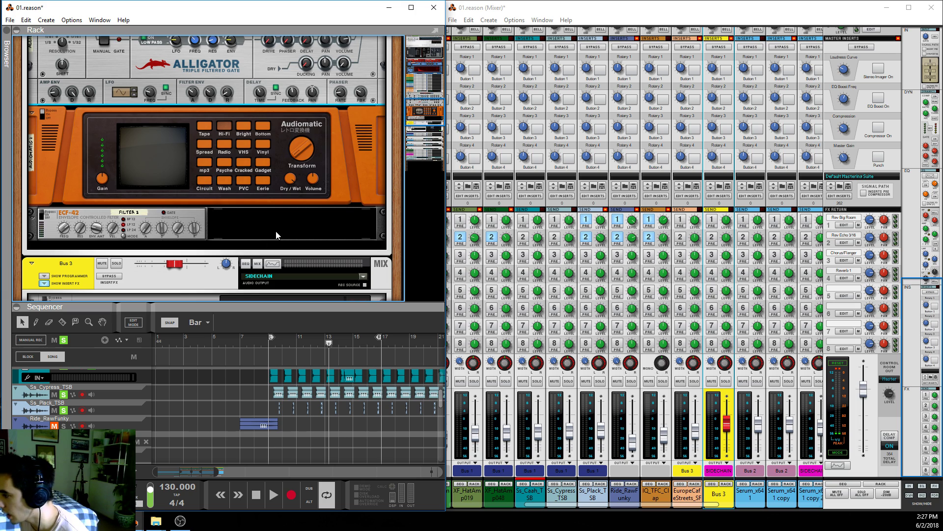
pyautogui.scroll(3, 261, 235)
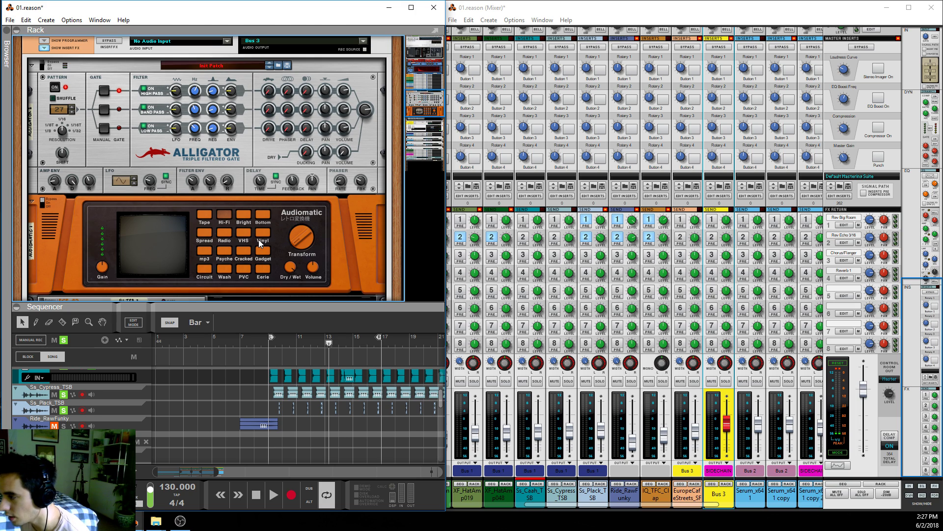
pyautogui.moveTo(269, 302); pyautogui.dragTo(269, 241)
pyautogui.scroll(-3, 313, 332)
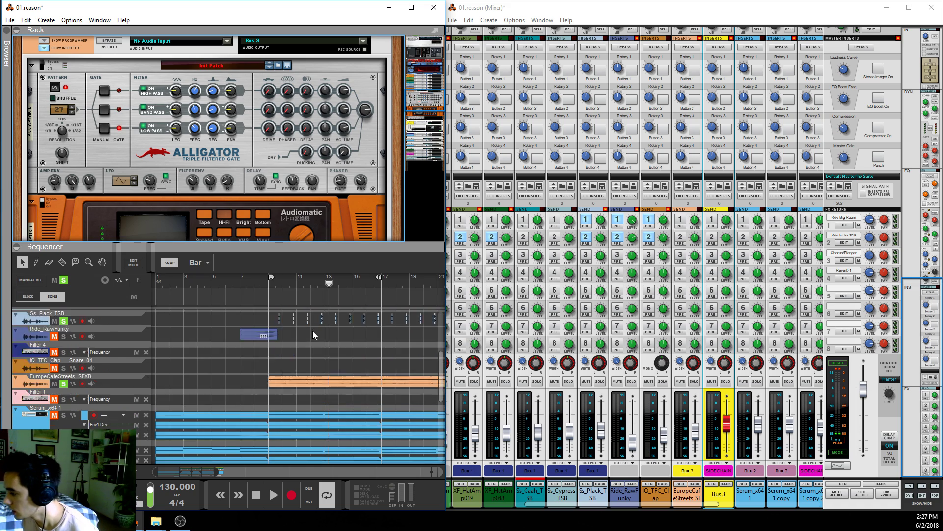
pyautogui.click(43, 68)
# Play the loop through Alligator, reduce the solo to EuropeCafeStreets_SFXB alone, and stop playback
pyautogui.press('space')
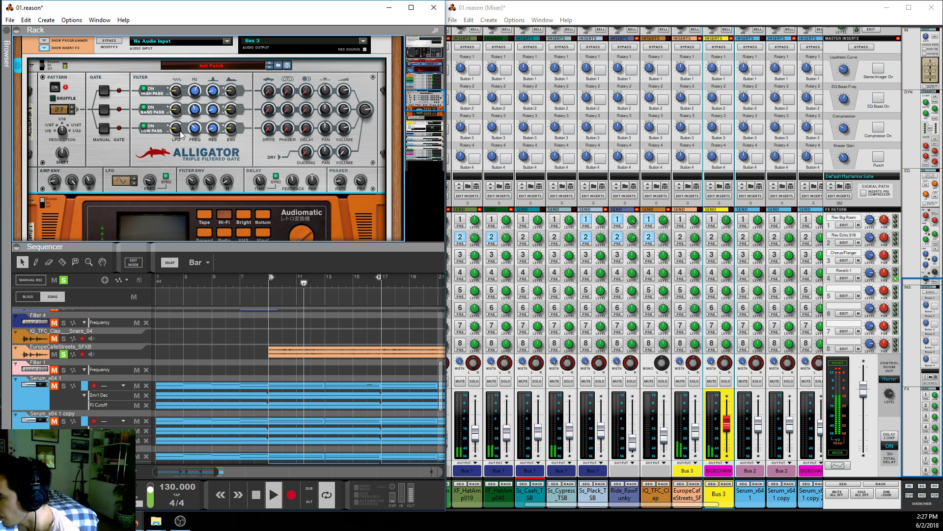
pyautogui.click(68, 290)
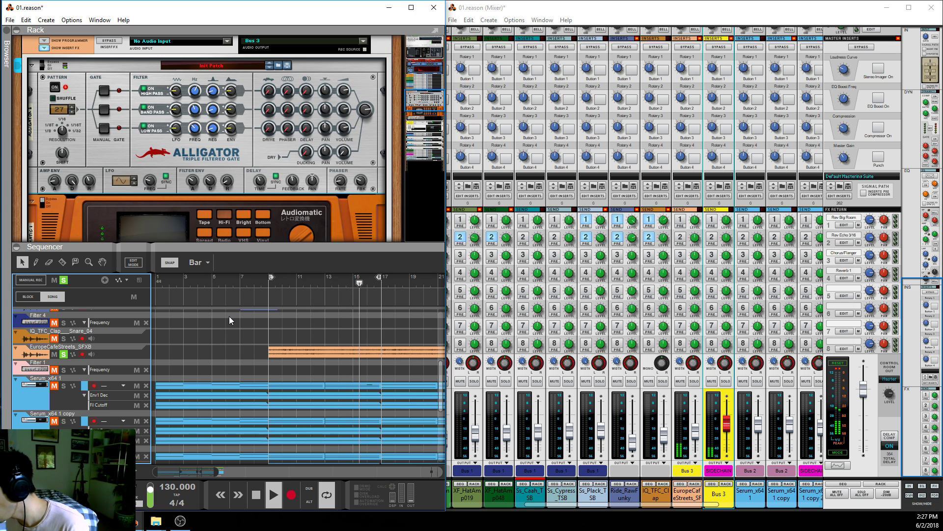
pyautogui.press('space')
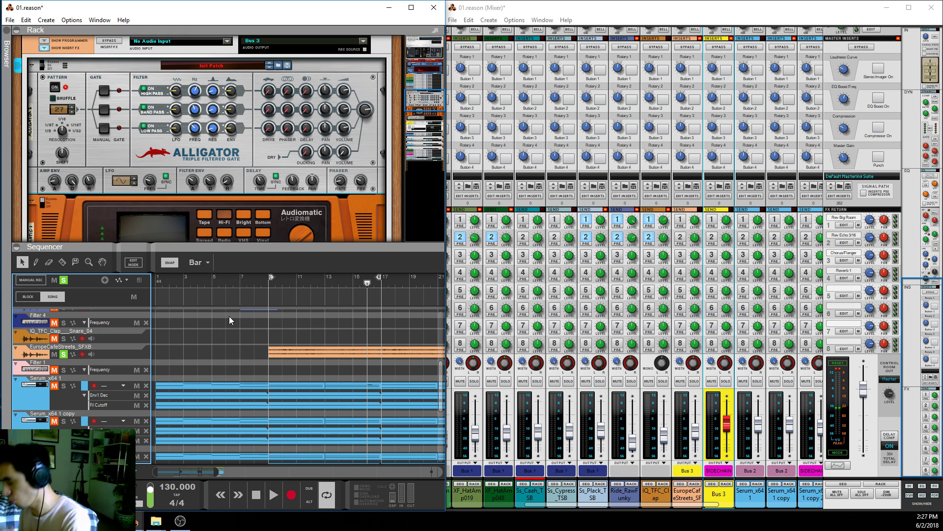
# Enable Audiomatic and the ECF-42 filter on EuropeCafeStreets_SFXB while auditioning the track from bar 9
pyautogui.click(45, 206)
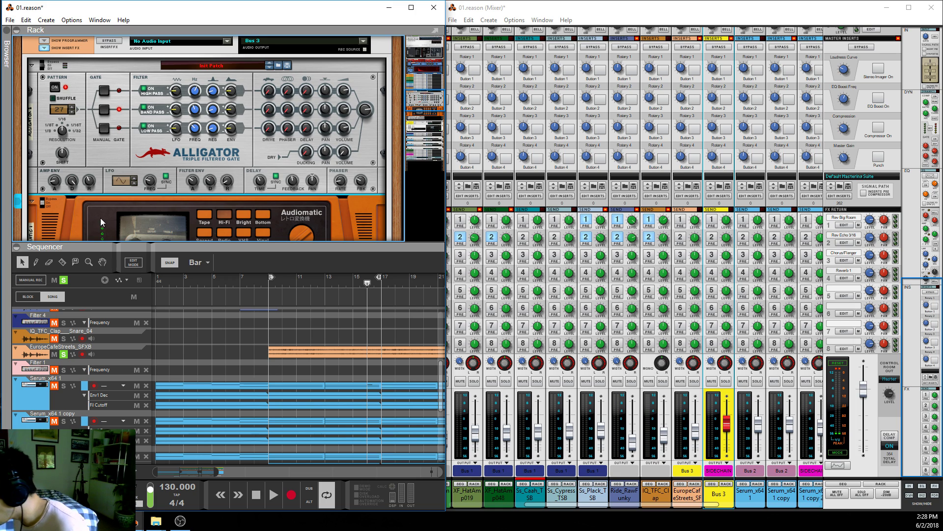
pyautogui.scroll(-3, 172, 208)
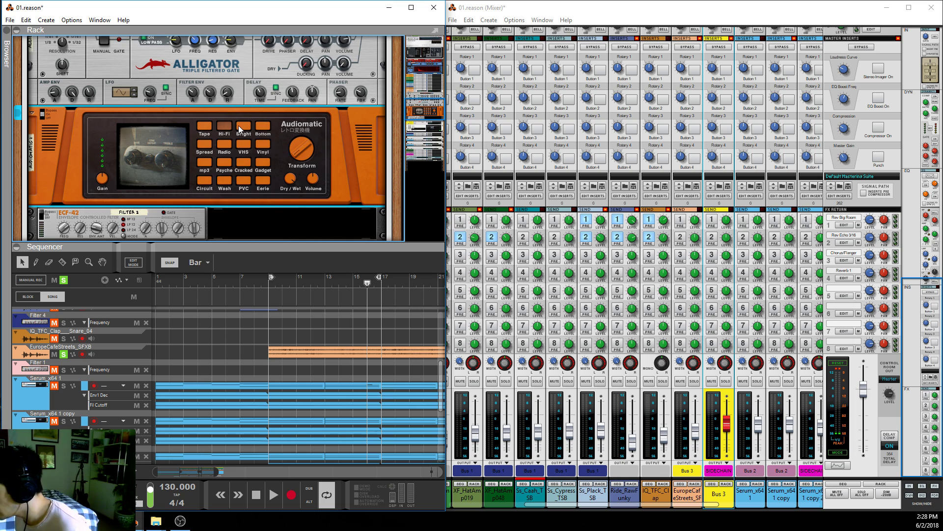
pyautogui.scroll(-1, 263, 188)
pyautogui.click(269, 300)
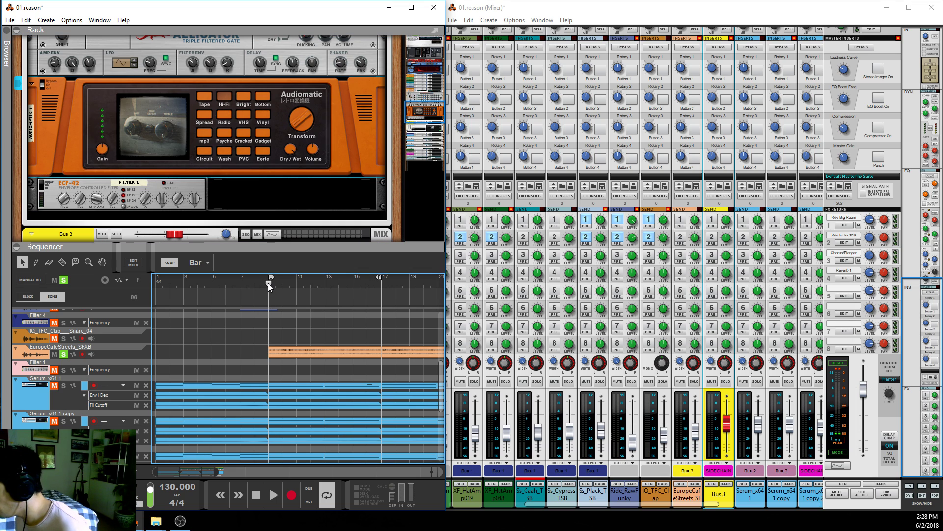
pyautogui.press('space')
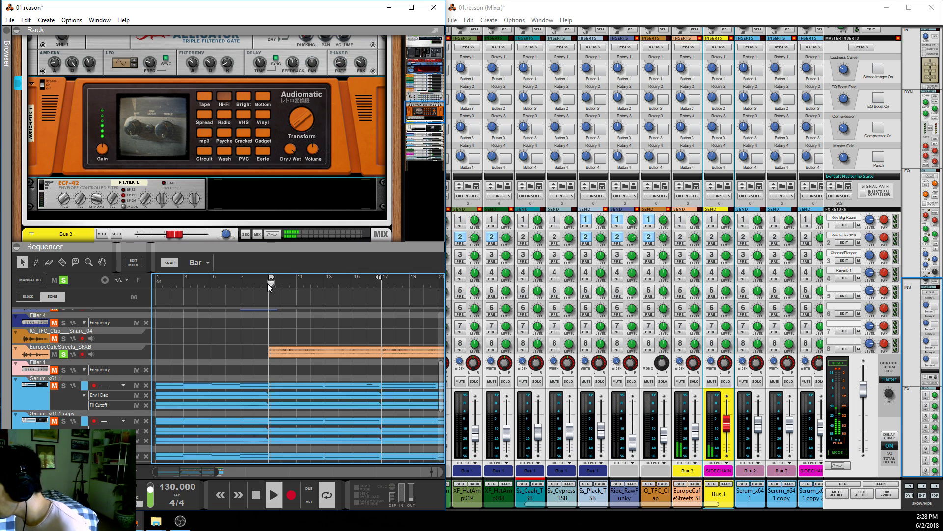
pyautogui.click(44, 184)
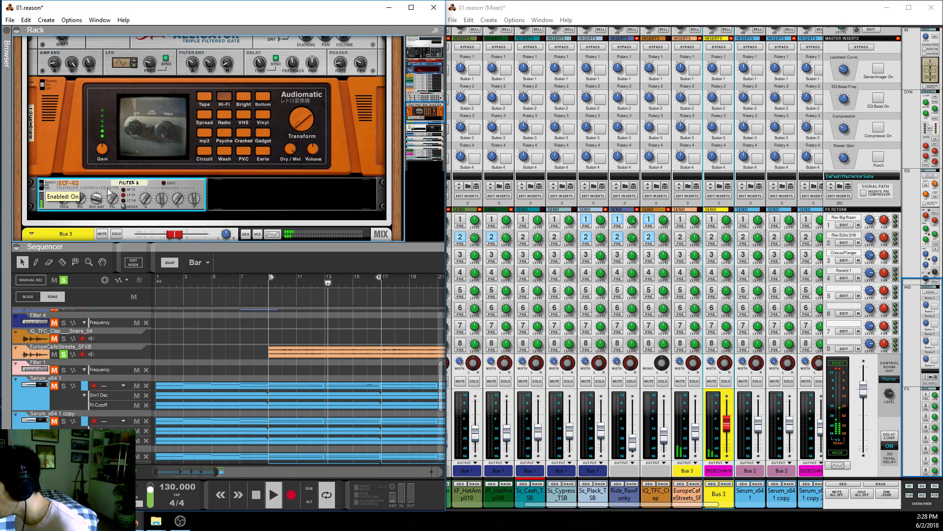
# Open the Spectrum EQ of EuropeCafeStreets_SFXB during playback to examine its curve
pyautogui.scroll(6, 70, 173)
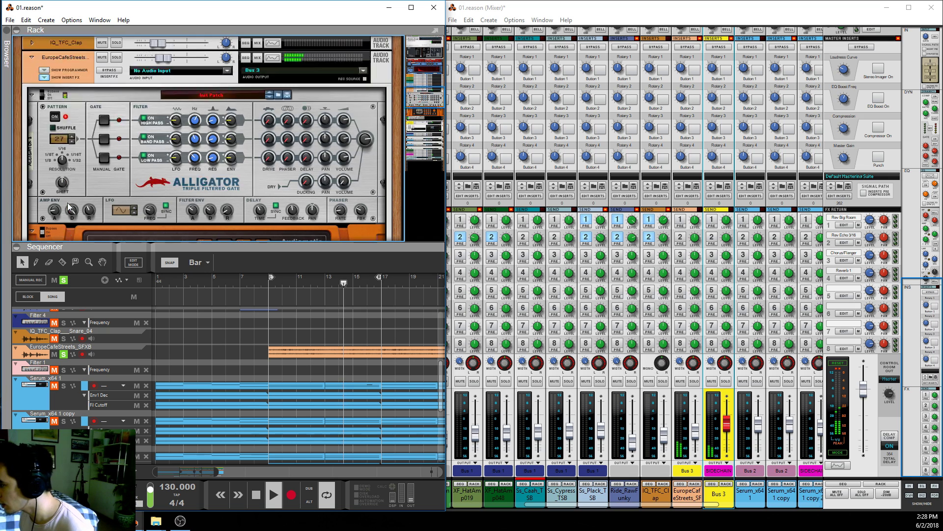
pyautogui.click(73, 145)
pyautogui.click(272, 146)
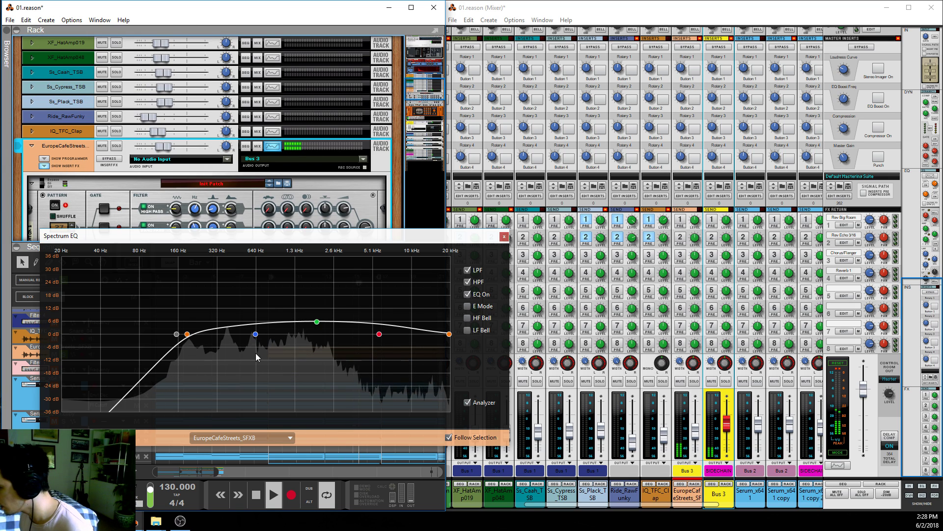
# Add an MClass Equalizer after the ECF-42 filter in the EuropeCafeStreets_SFXB insert chain and engage its Lo Cut
pyautogui.scroll(-2, 226, 180)
pyautogui.moveTo(193, 336)
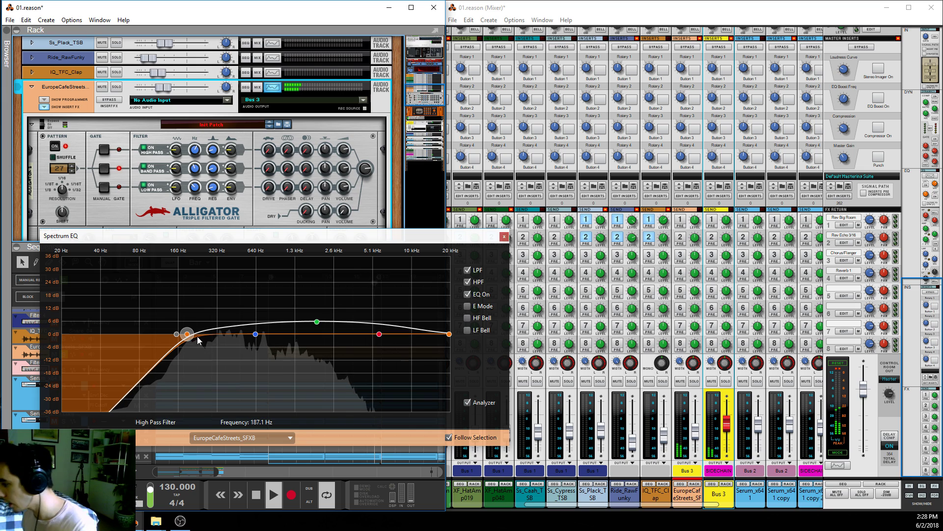
pyautogui.scroll(-8, 220, 165)
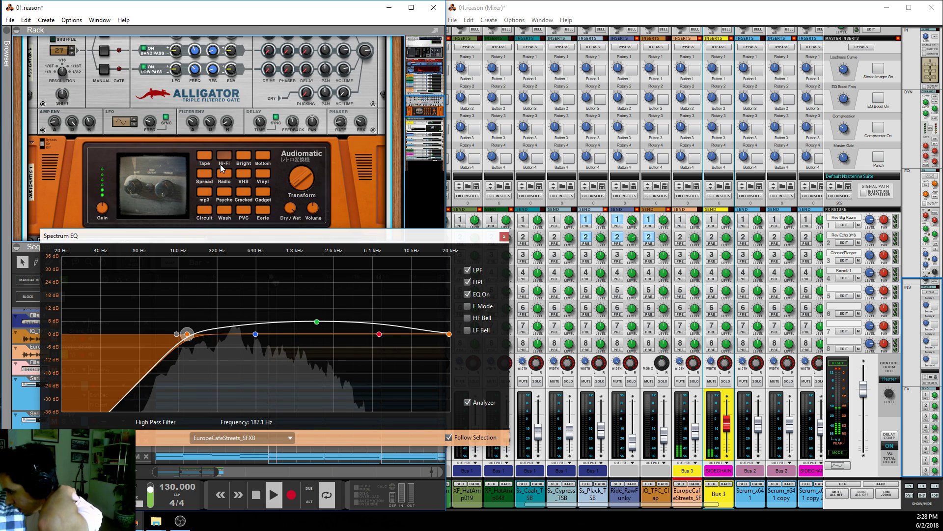
pyautogui.rightClick(243, 143)
pyautogui.moveTo(295, 232)
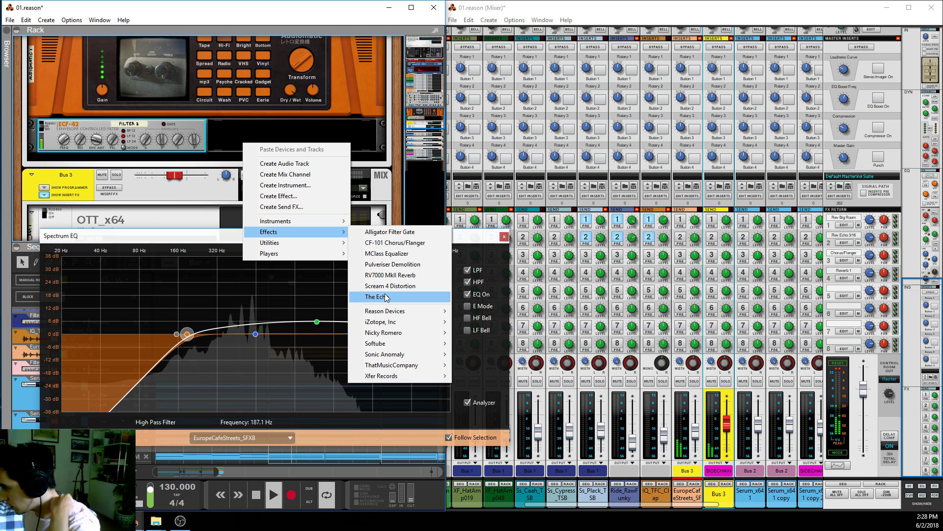
pyautogui.moveTo(388, 310)
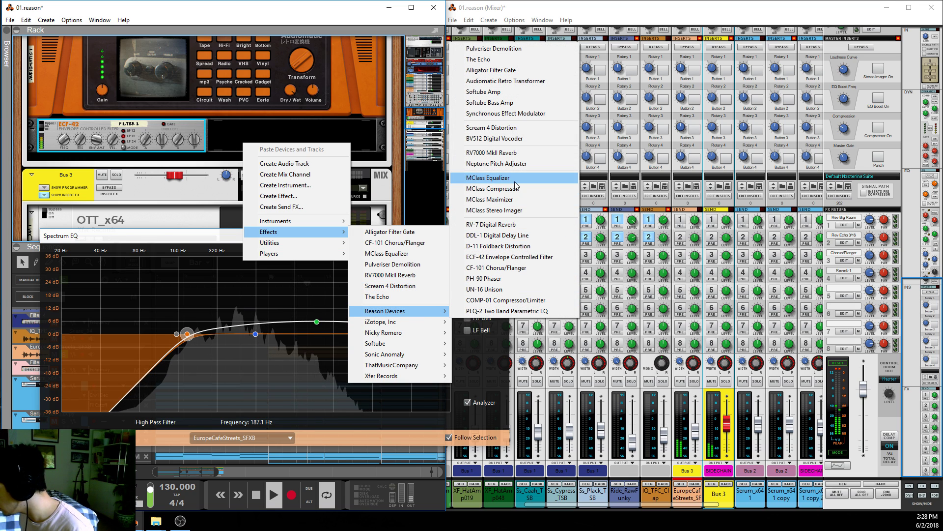
pyautogui.click(496, 177)
pyautogui.click(276, 157)
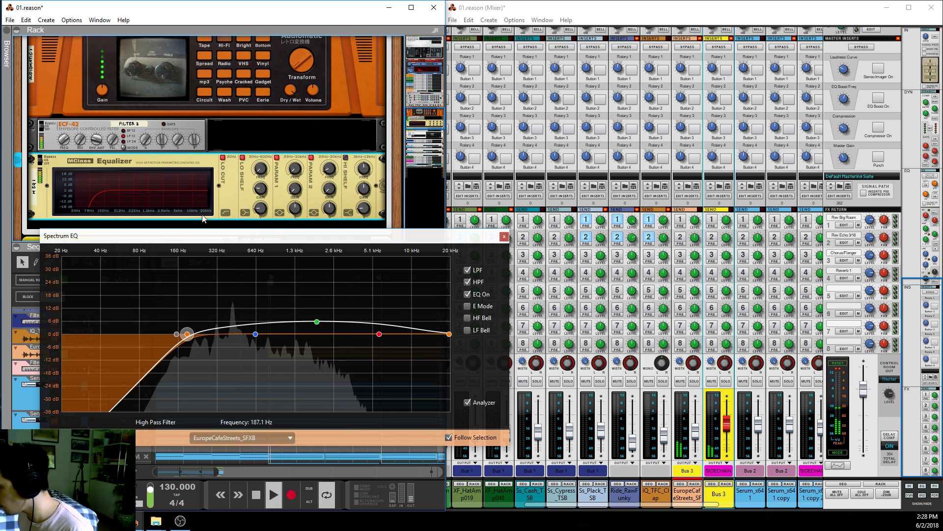
# Move the Spectrum EQ window over the mixer and enlarge the rack area to uncover the equalizer
pyautogui.scroll(2, 169, 204)
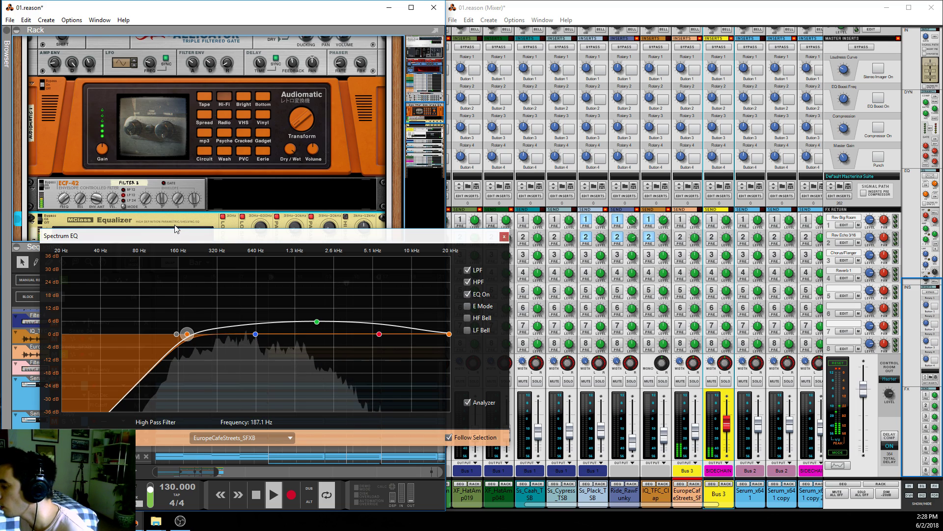
pyautogui.moveTo(185, 240); pyautogui.dragTo(600, 20)
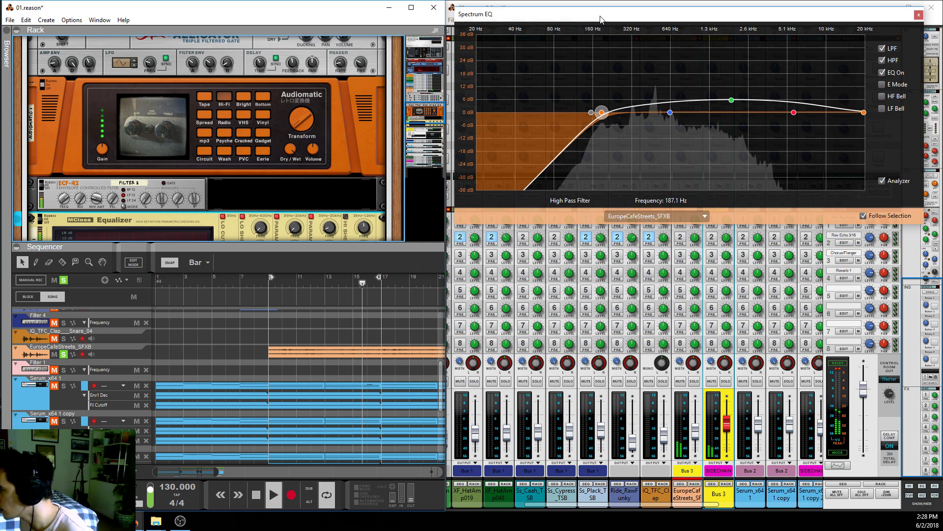
pyautogui.moveTo(271, 249); pyautogui.dragTo(271, 275)
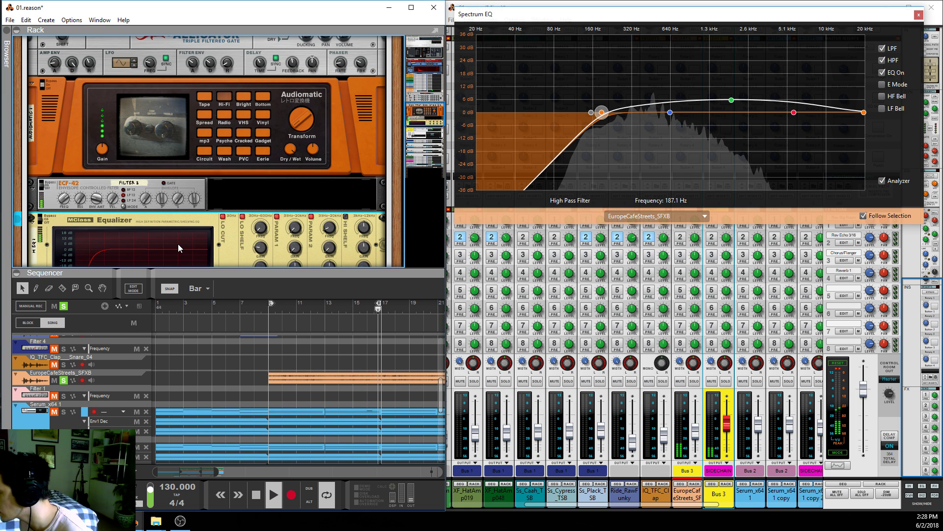
# Collapse the EuropeCafeStreets_SFXB track in the rack and select its High Mid Frequency EQ point
pyautogui.scroll(6, 177, 243)
pyautogui.scroll(4, 170, 241)
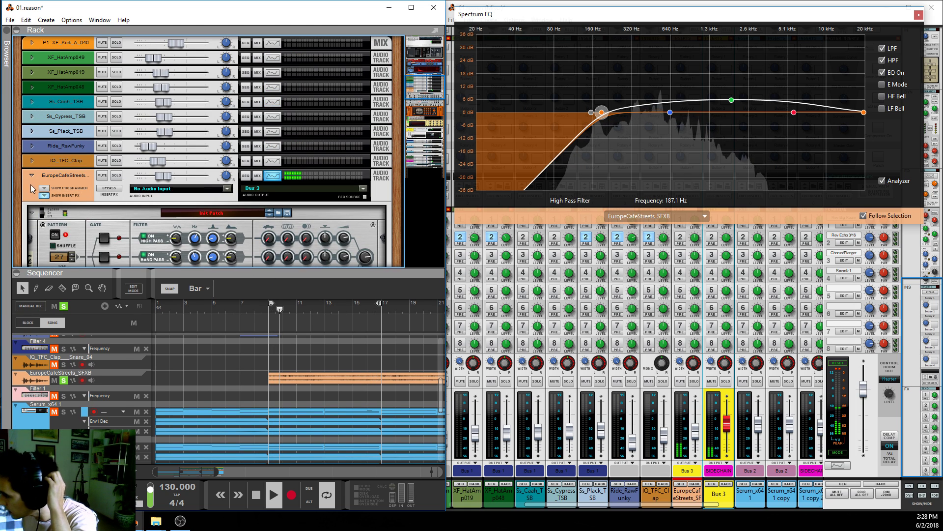
pyautogui.click(32, 176)
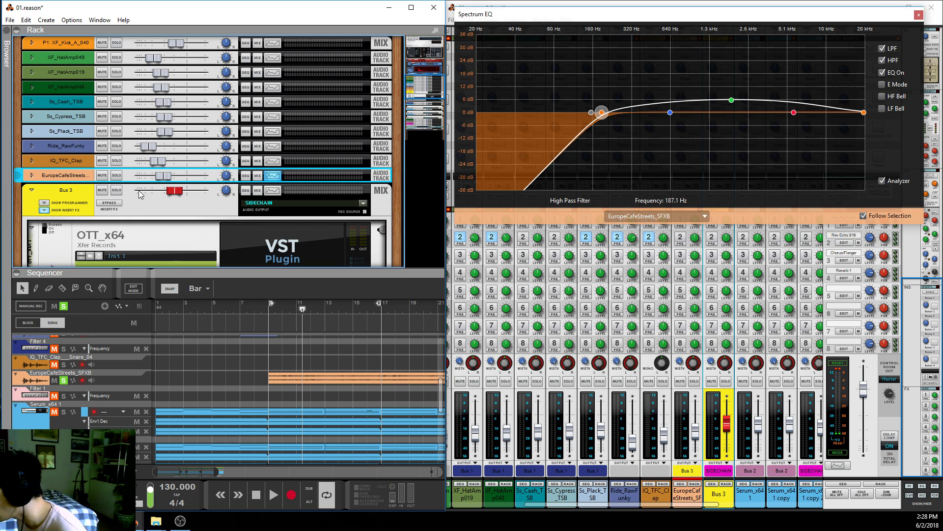
pyautogui.click(731, 101)
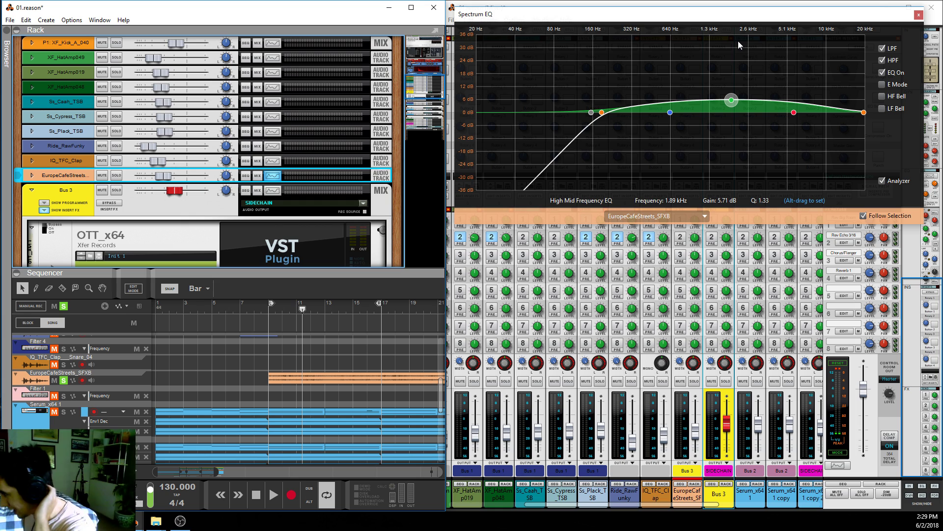
# Select Bus 3 and play the arrangement from bar 9 to view its frequency spectrum
pyautogui.click(52, 192)
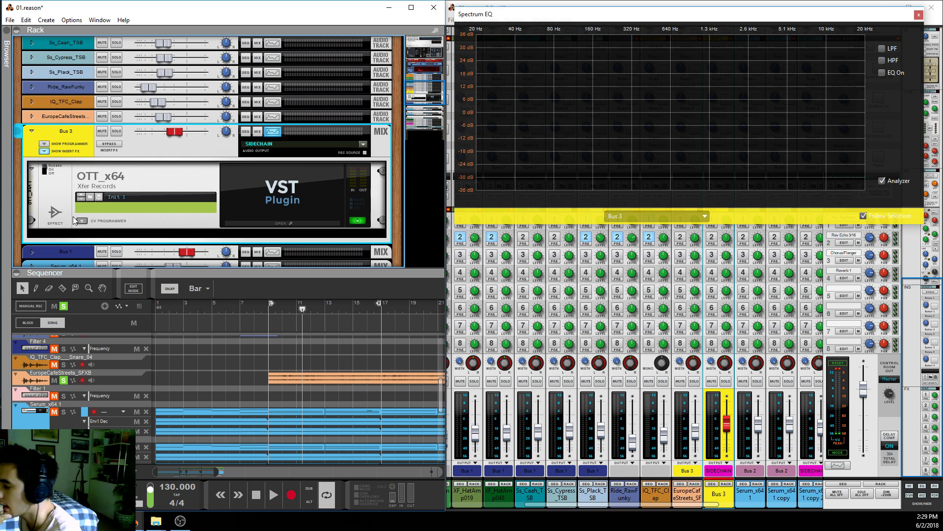
pyautogui.click(268, 305)
pyautogui.press('space')
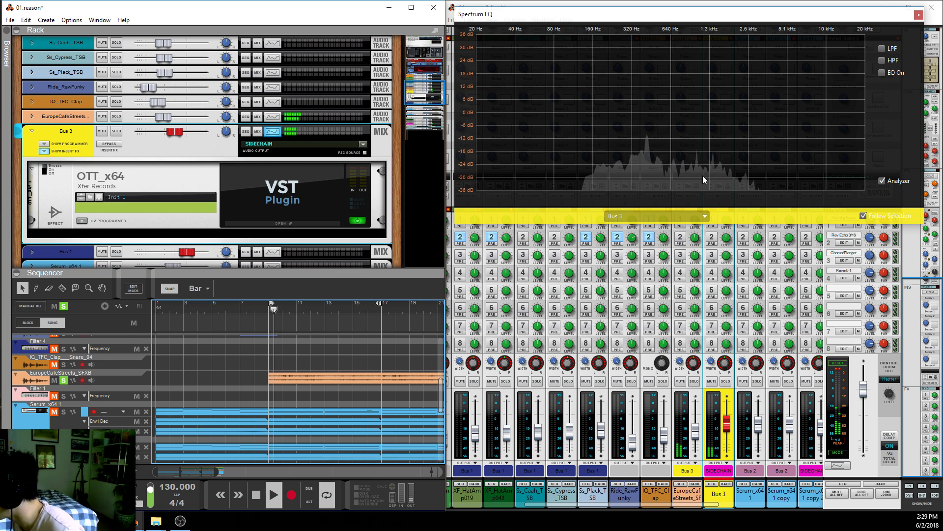
# Compare the EuropeCafeStreets_SFXB track with its channel EQ switched off and on
pyautogui.click(78, 119)
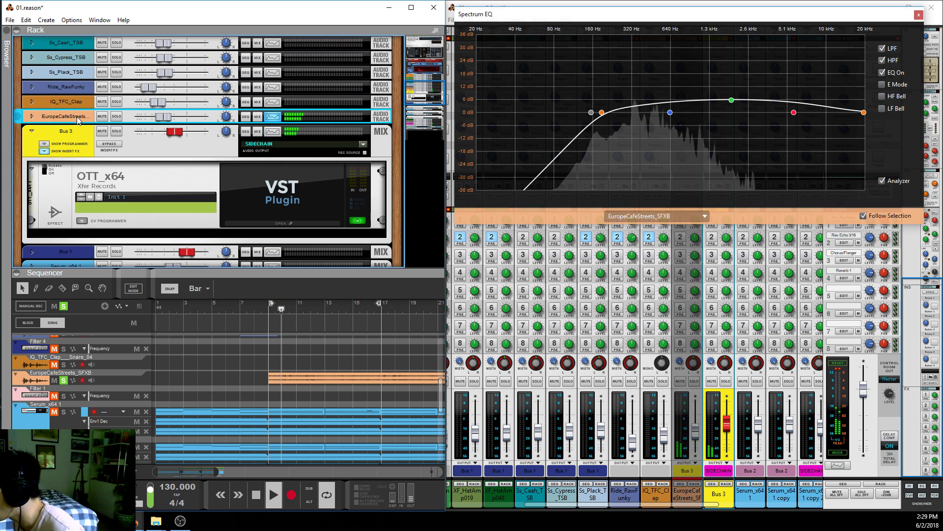
pyautogui.click(882, 73)
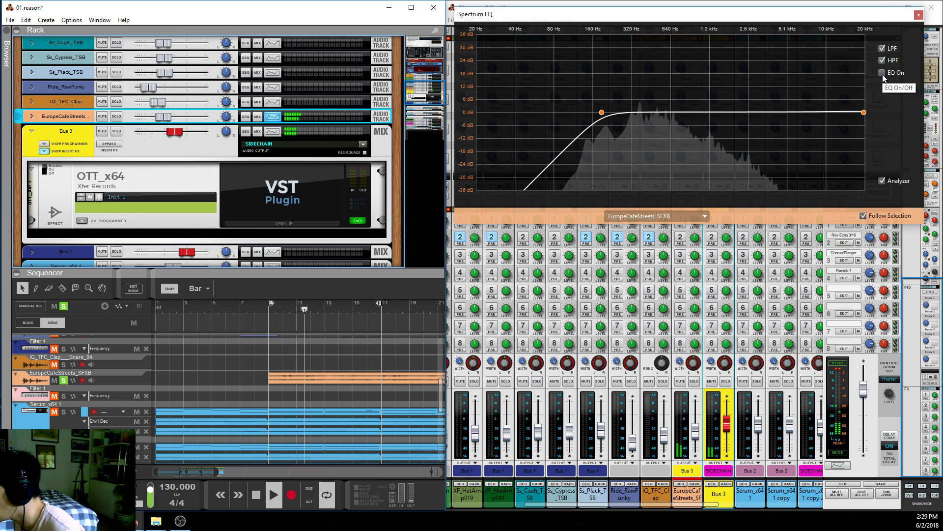
pyautogui.click(882, 73)
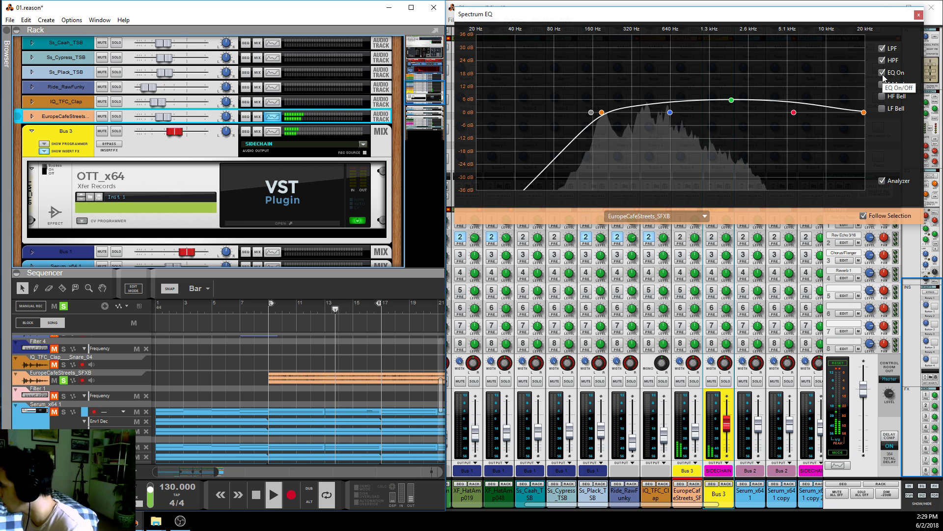
# Collapse Bus 3 in the rack, review the EuropeCafeStreets_SFXB insert effects, and stop playback
pyautogui.click(33, 130)
pyautogui.click(33, 129)
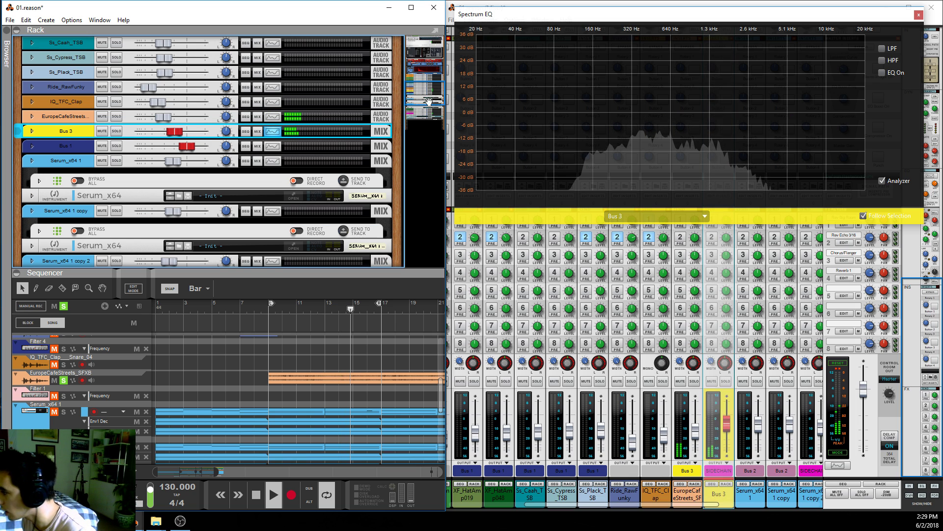
pyautogui.click(46, 116)
pyautogui.scroll(-3, 111, 180)
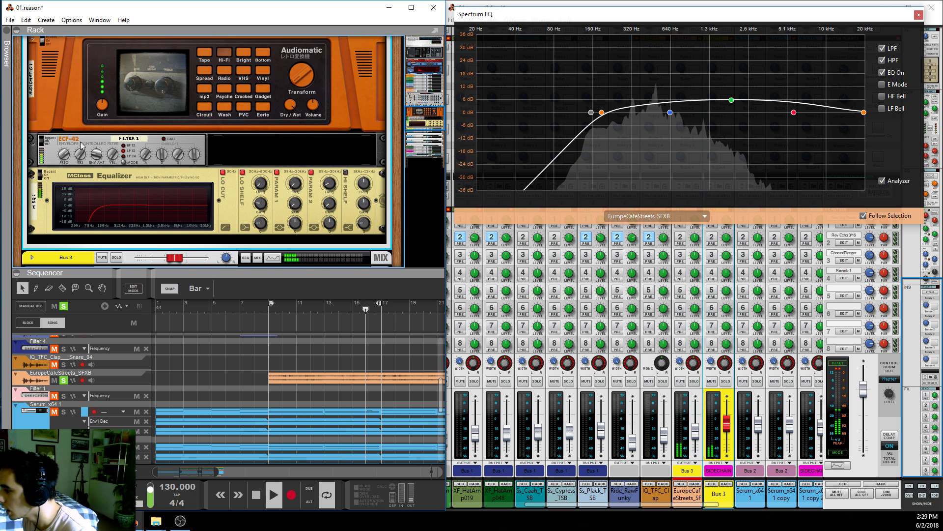
pyautogui.scroll(5, 84, 133)
pyautogui.scroll(5, 84, 134)
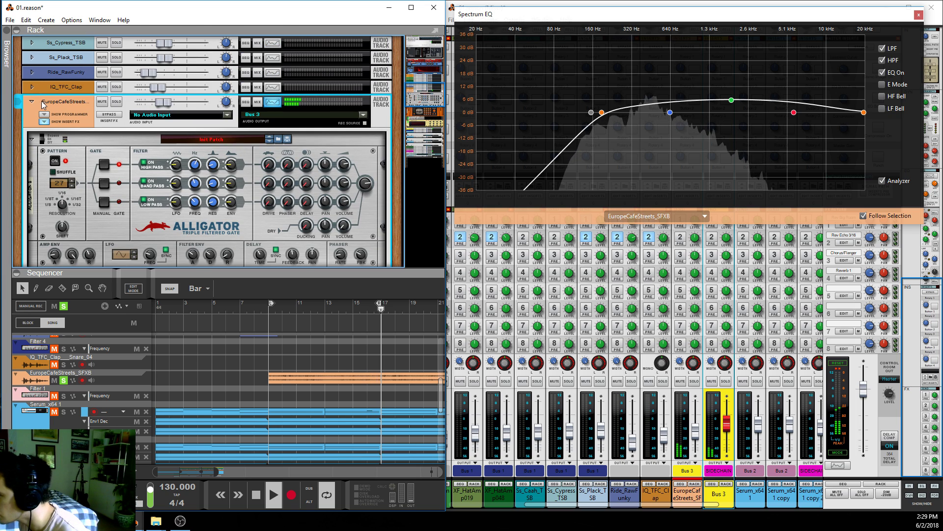
pyautogui.click(32, 102)
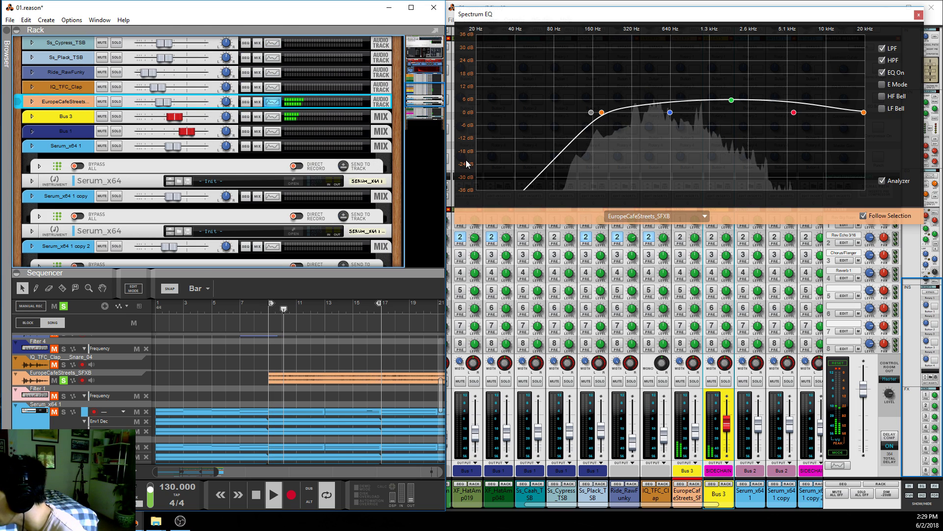
pyautogui.press('space')
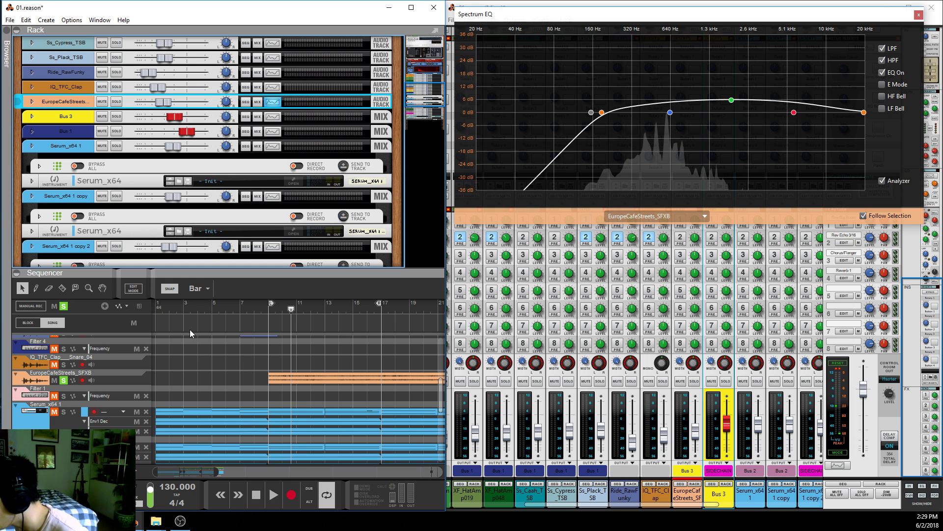
# Enlarge the sequencer area, clear the existing solo, and solo and select the Serum_x64 1 track
pyautogui.moveTo(183, 273); pyautogui.dragTo(185, 129)
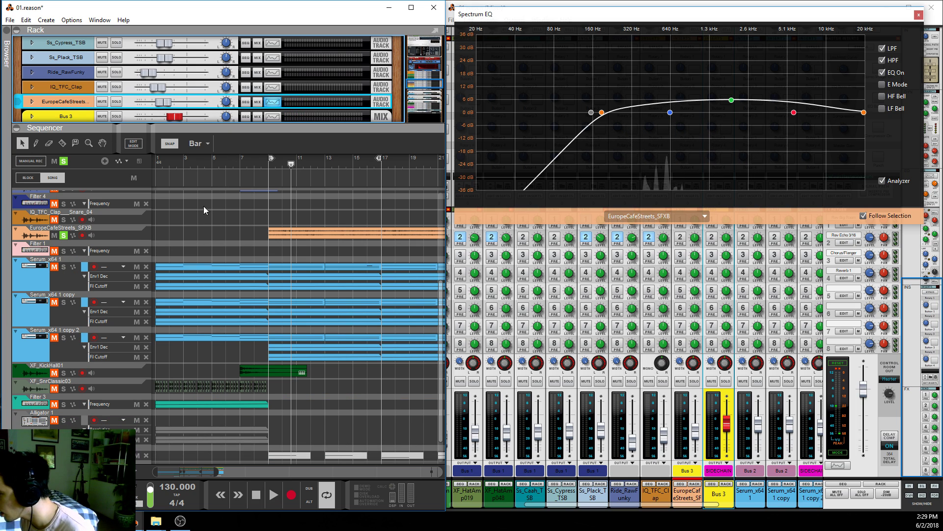
pyautogui.click(64, 161)
pyautogui.click(63, 267)
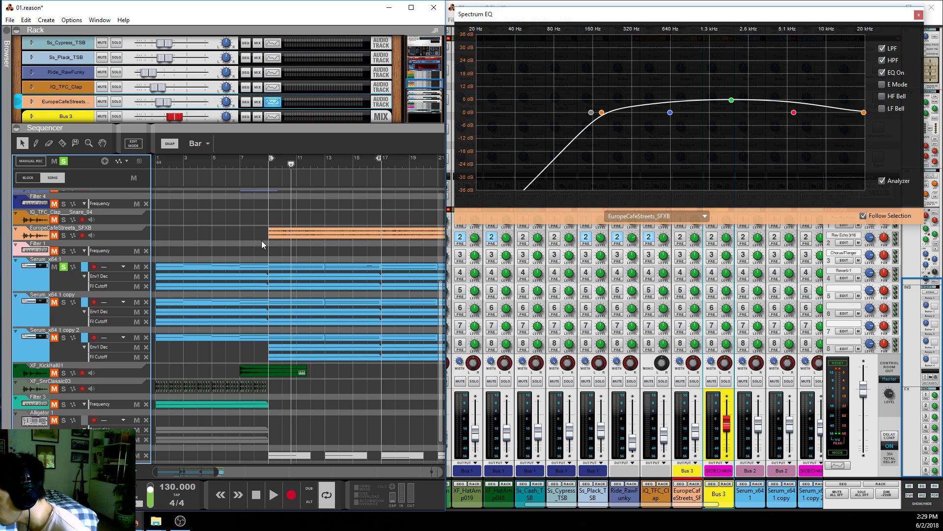
pyautogui.click(82, 287)
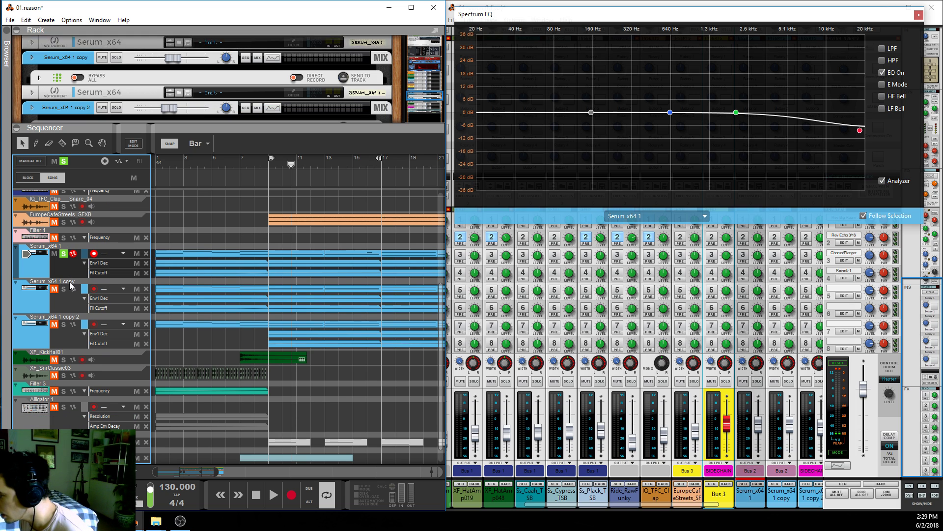
# Play the soloed Serum_x64 1 track from bar 9 and examine its frequency spectrum
pyautogui.click(272, 166)
pyautogui.press('space')
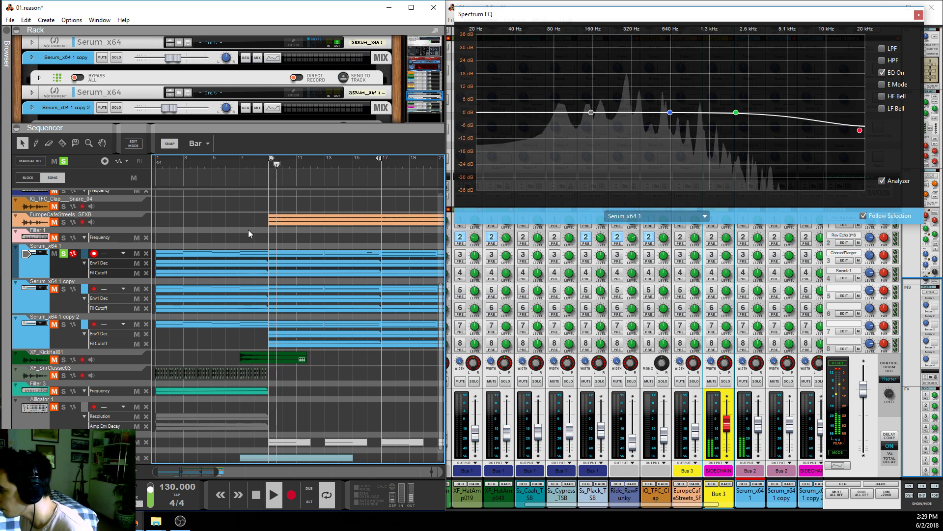
pyautogui.click(75, 266)
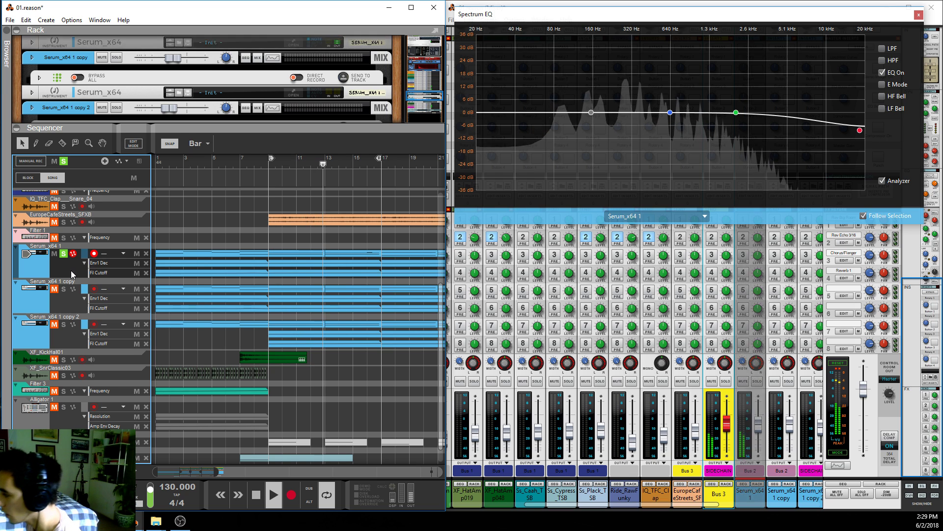
pyautogui.hscroll(2, 158, 363)
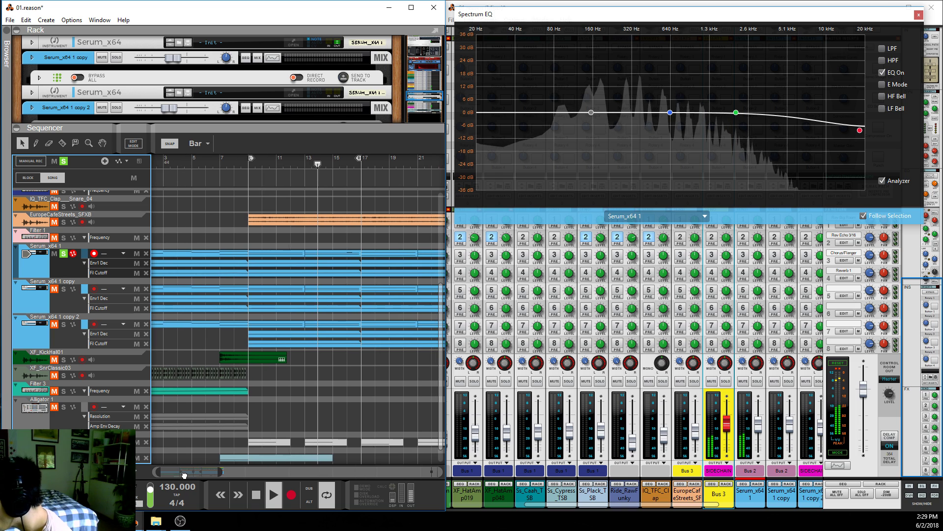
# Enlarge the rack area and expand the Serum_x64 1 mix channel, its instrument and its player devices
pyautogui.moveTo(216, 124); pyautogui.dragTo(217, 284)
pyautogui.scroll(3, 219, 252)
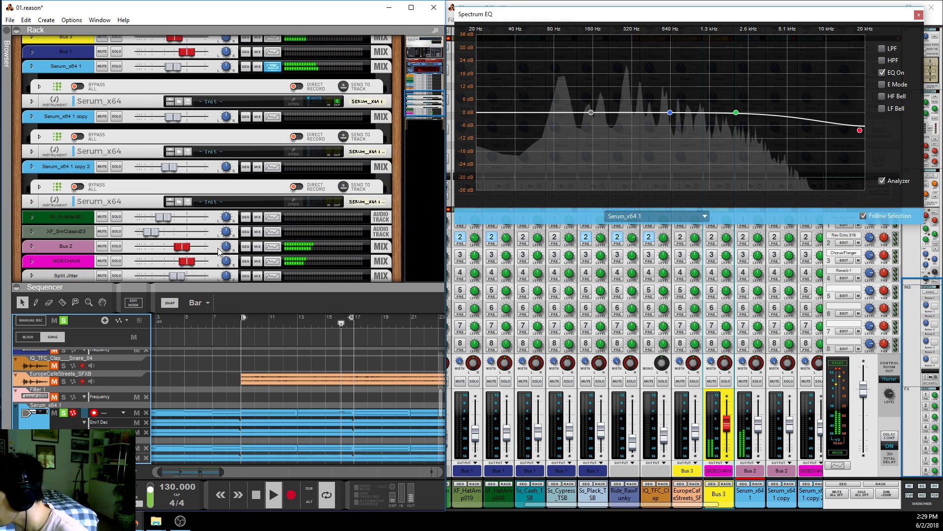
pyautogui.scroll(3, 218, 250)
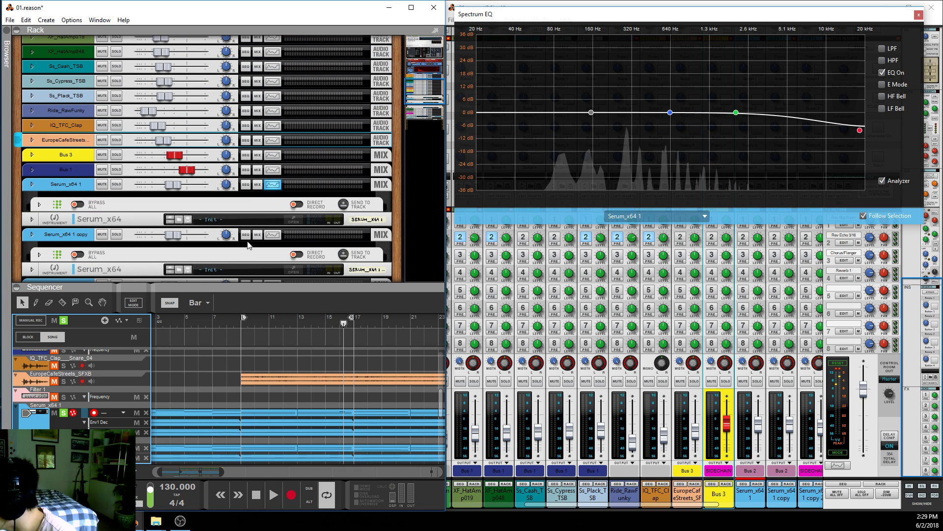
pyautogui.scroll(3, 135, 204)
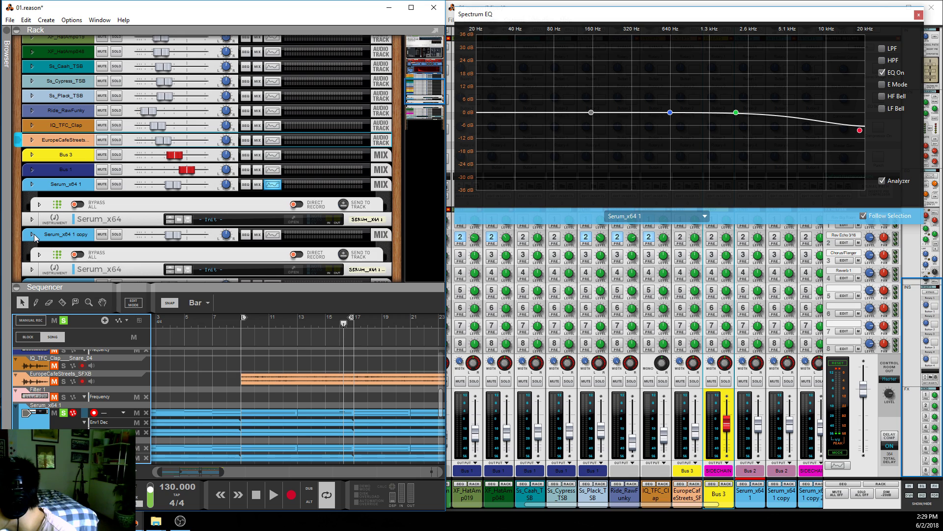
pyautogui.click(31, 185)
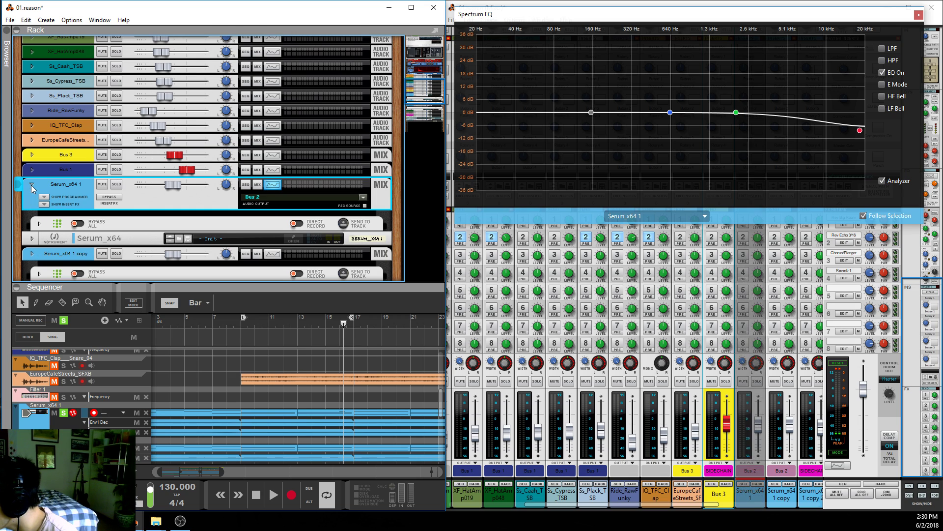
pyautogui.click(31, 242)
pyautogui.click(38, 207)
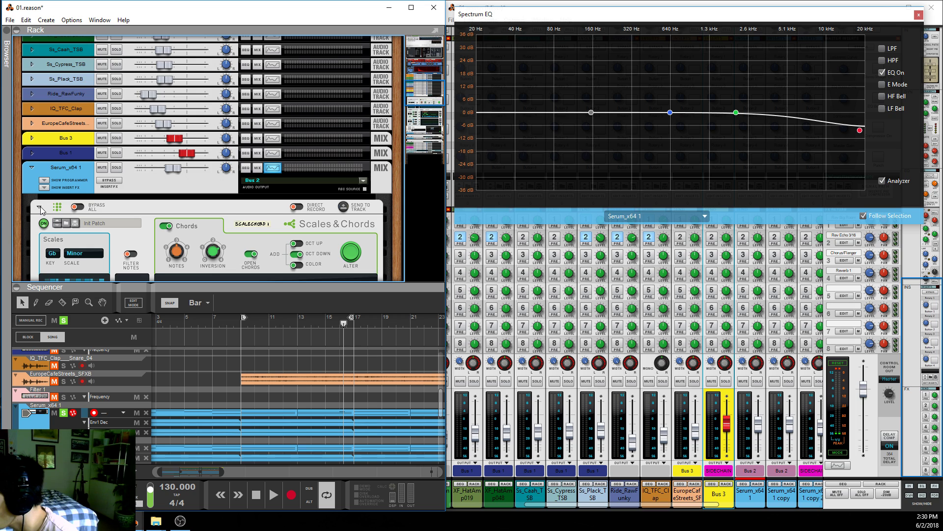
# Try to view the Serum_x64 plug-in interface, cancelling the Serum Presets folder selection and closing the plug-in window
pyautogui.scroll(-5, 79, 205)
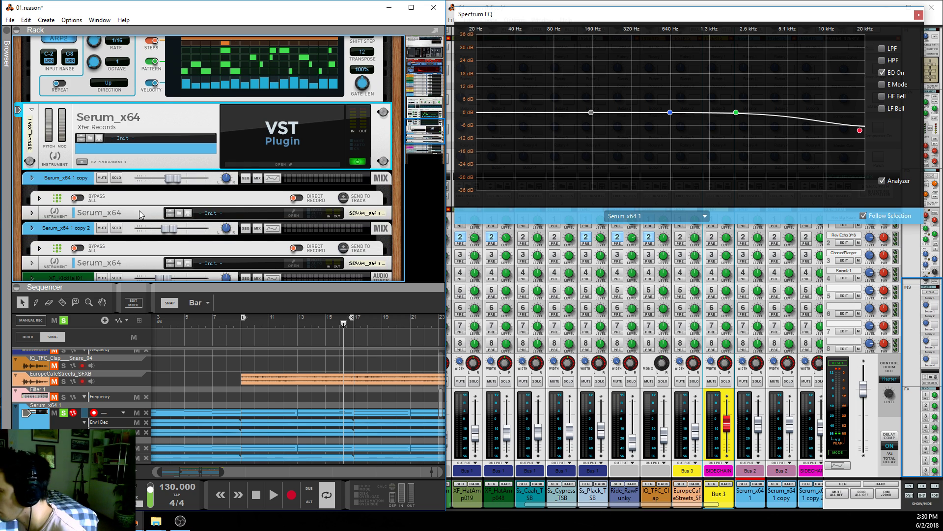
pyautogui.scroll(4, 140, 210)
pyautogui.click(287, 229)
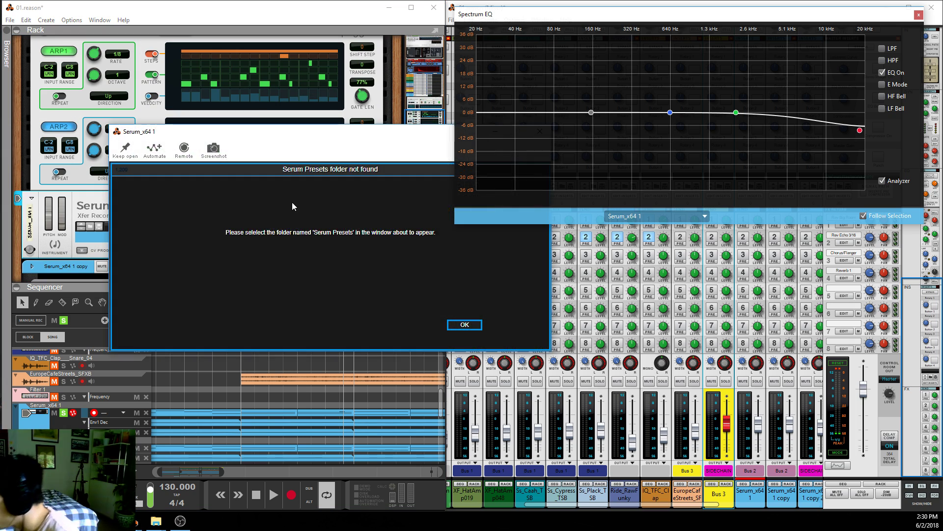
pyautogui.click(467, 325)
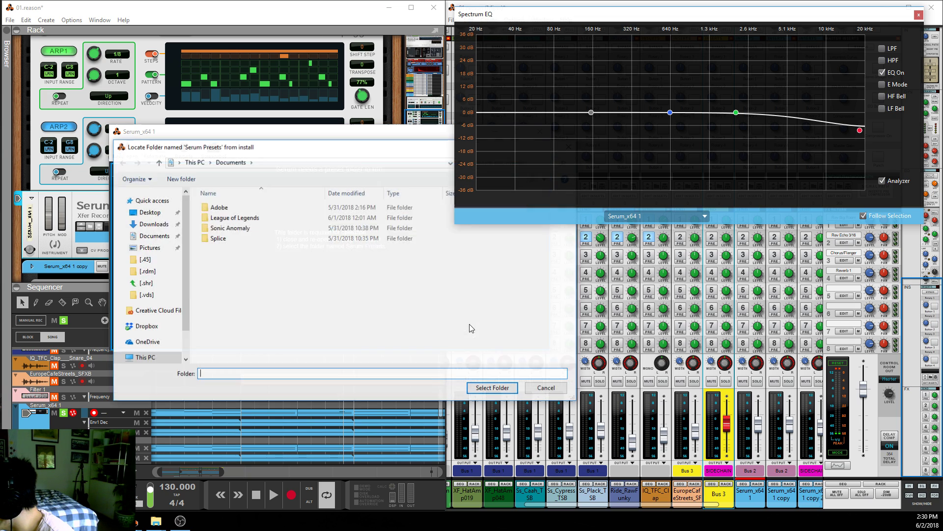
pyautogui.click(547, 388)
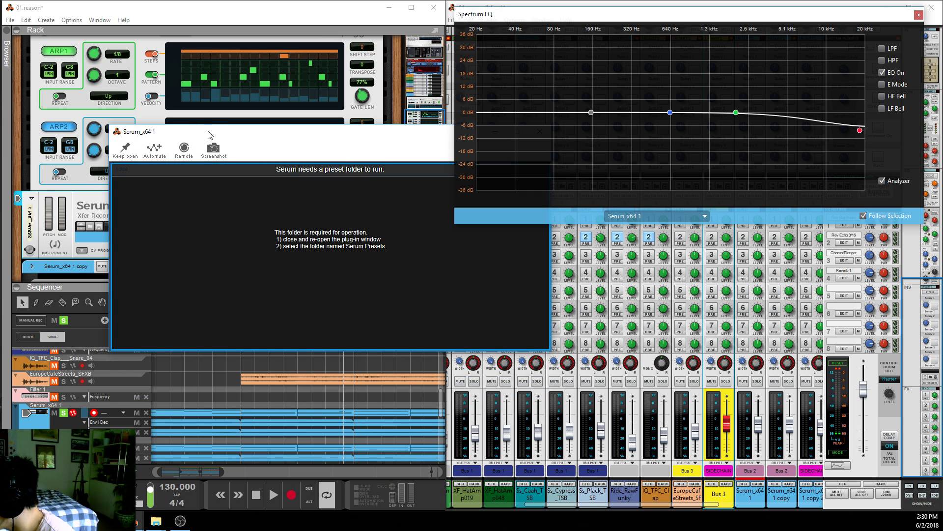
pyautogui.moveTo(210, 135); pyautogui.dragTo(142, 130)
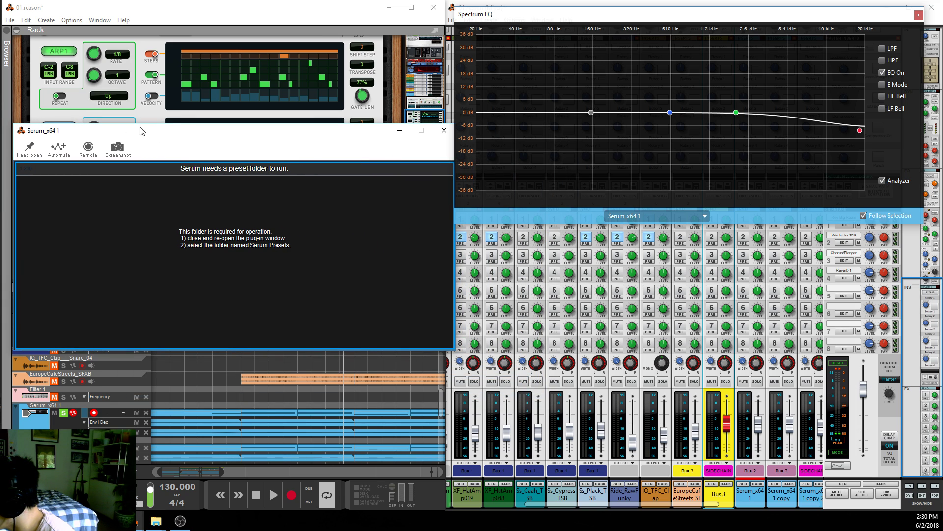
pyautogui.click(445, 131)
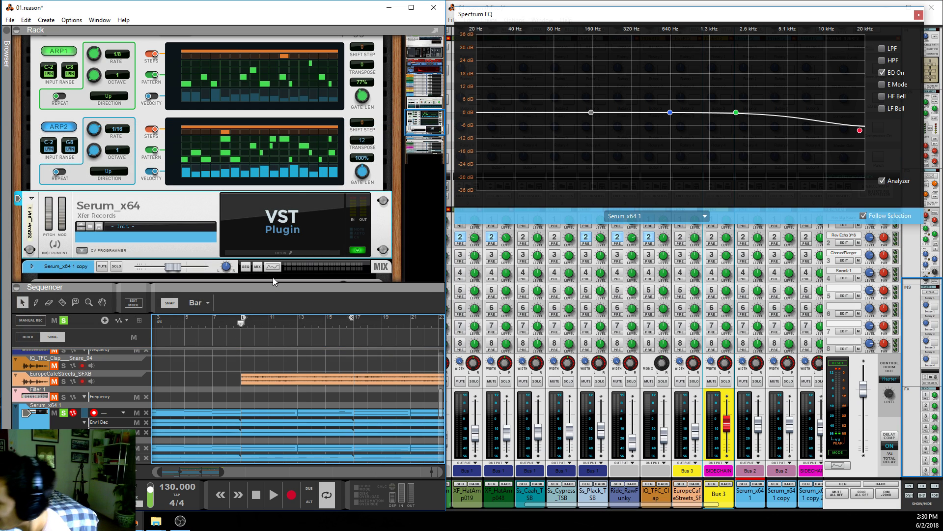
# Review the Fil Cutoff and Env1 Dec automation clips of the Serum_x64 1 track from bar 9, and leave clip editing
pyautogui.click(179, 198)
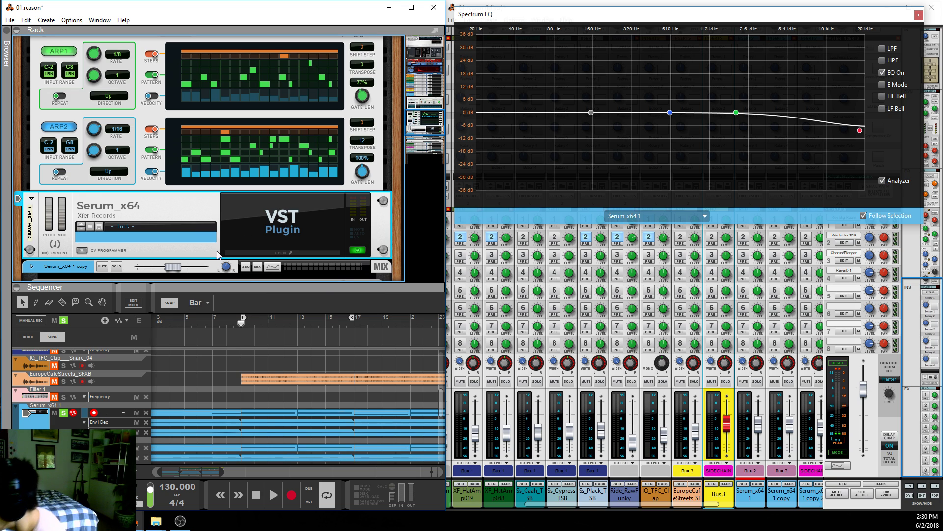
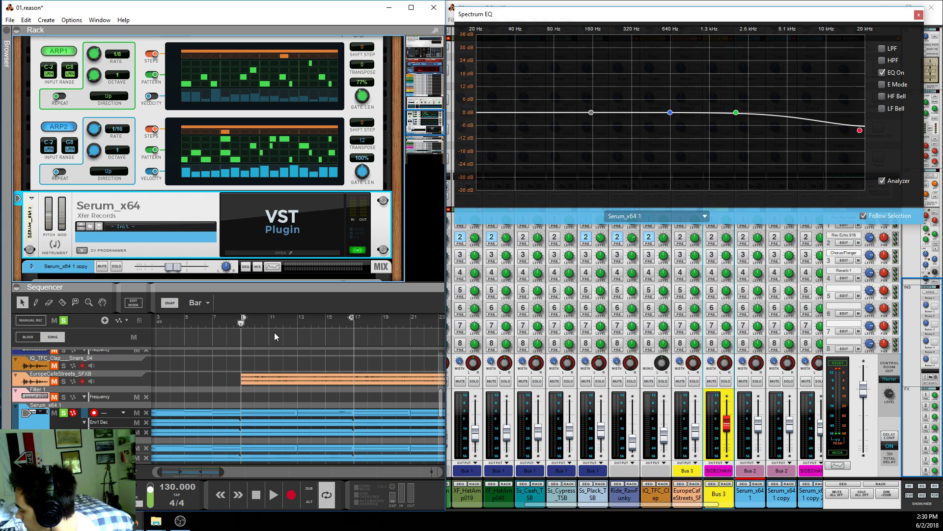
pyautogui.doubleClick(256, 431)
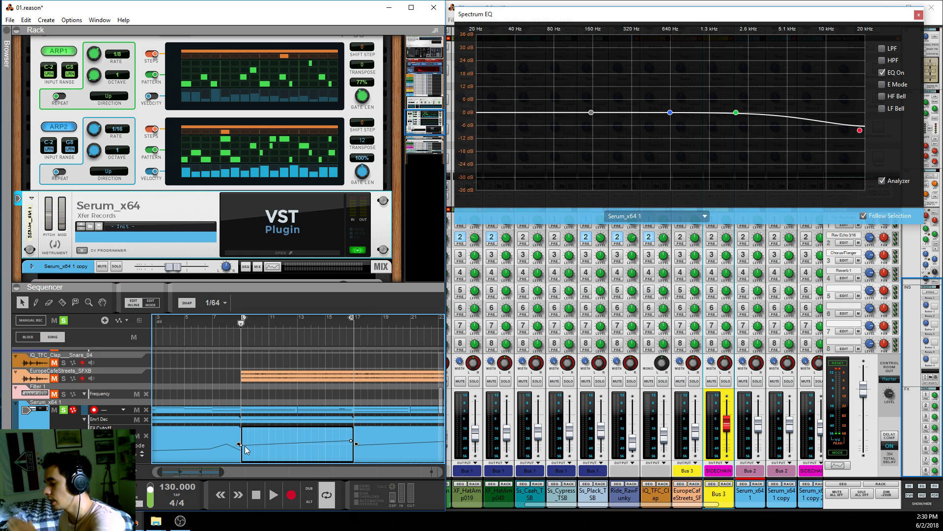
pyautogui.doubleClick(313, 419)
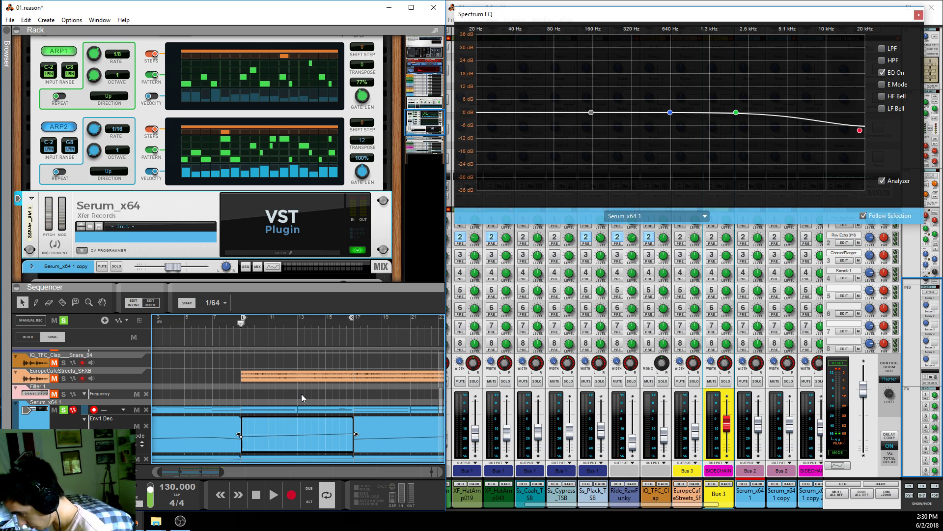
pyautogui.hotkey('ctrl', 'e')
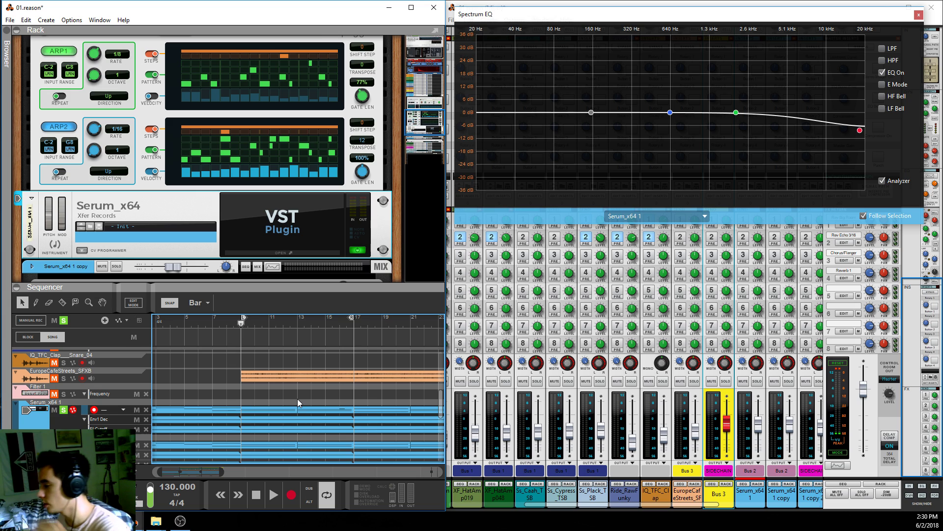
# Select the Serum_x64 device and play the soloed track while observing the Dual Arpeggio patterns, then stop playback
pyautogui.click(183, 203)
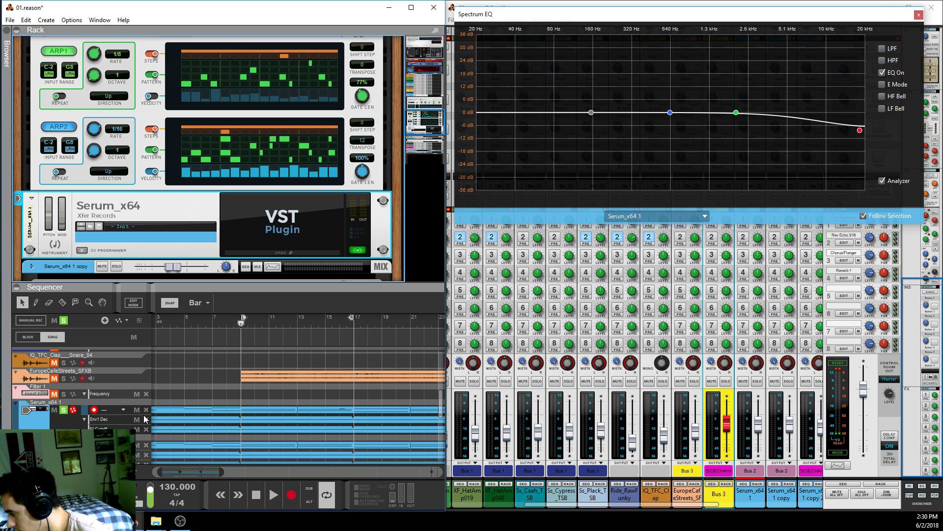
pyautogui.press('space')
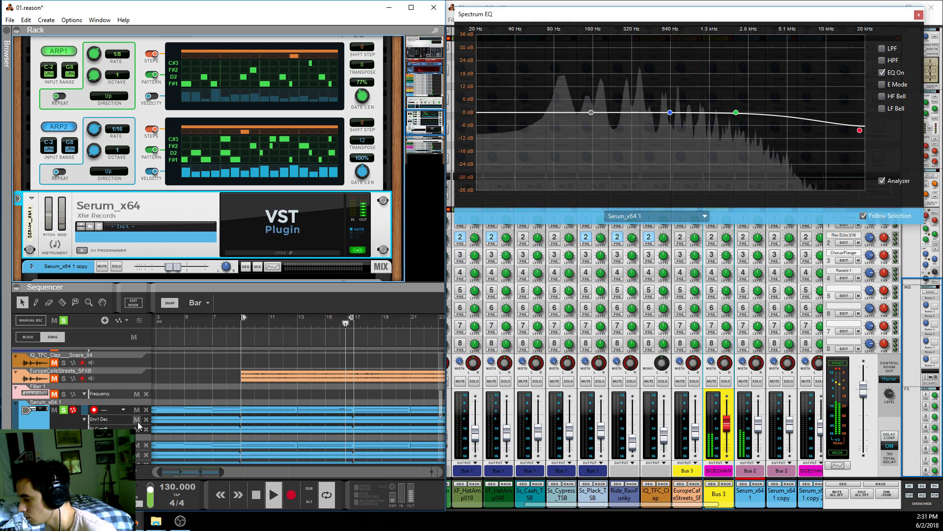
pyautogui.press('space')
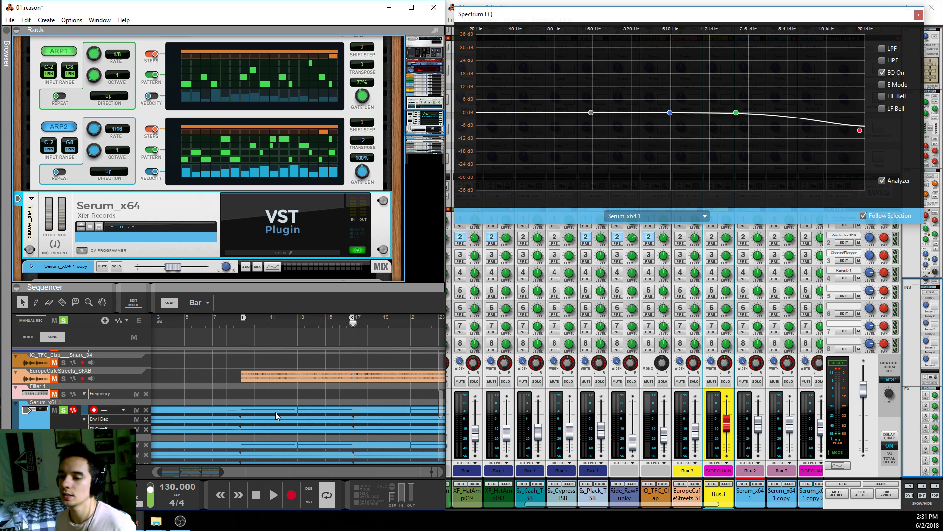
# Open the Serum_x64 1 note clip at bar 9 in the note editor and select its two notes
pyautogui.scroll(-2, 261, 393)
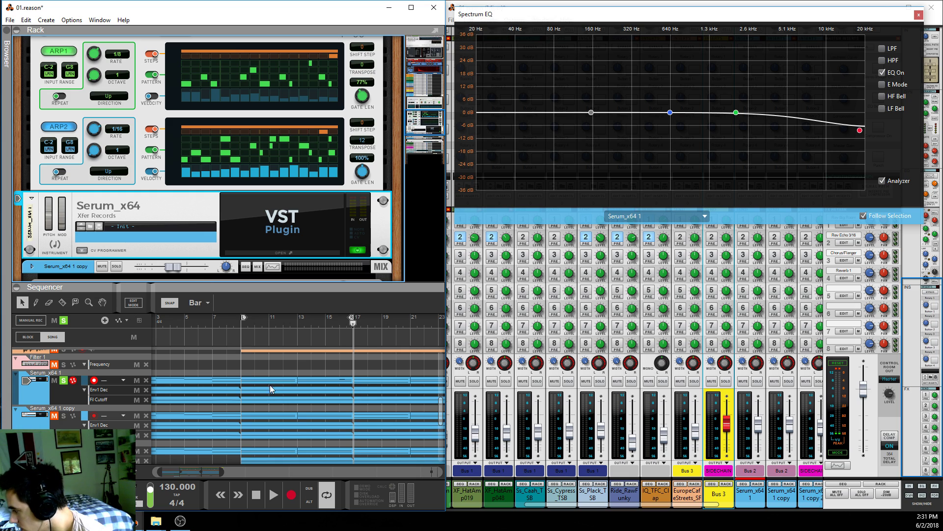
pyautogui.doubleClick(269, 379)
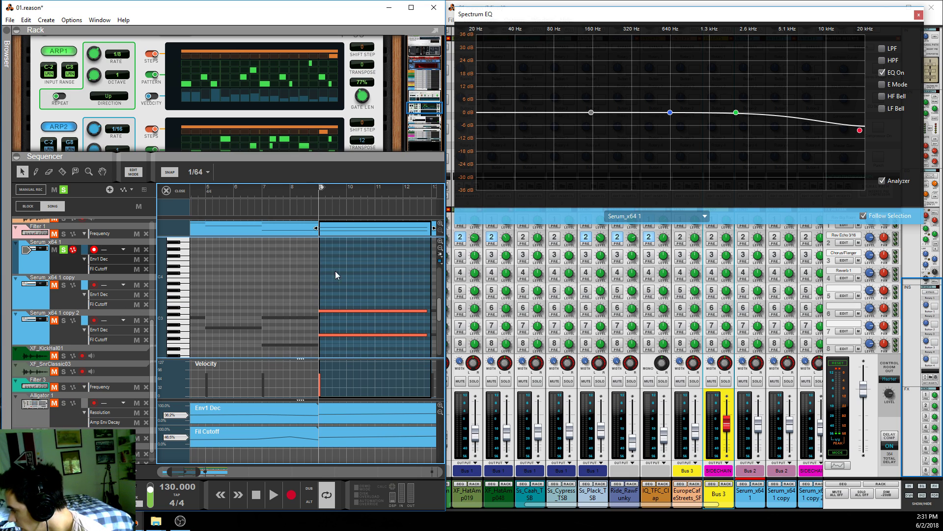
pyautogui.scroll(-2, 335, 274)
pyautogui.moveTo(376, 326); pyautogui.dragTo(359, 324)
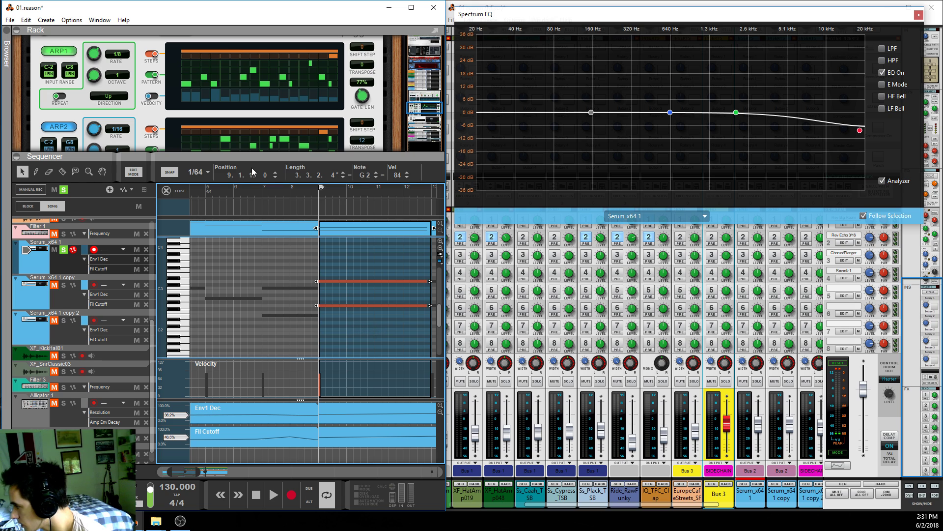
# Enlarge the rack area to show the Scales & Chords player and set the sequencer's snap value to Bar
pyautogui.moveTo(255, 154); pyautogui.dragTo(255, 281)
pyautogui.scroll(5, 210, 201)
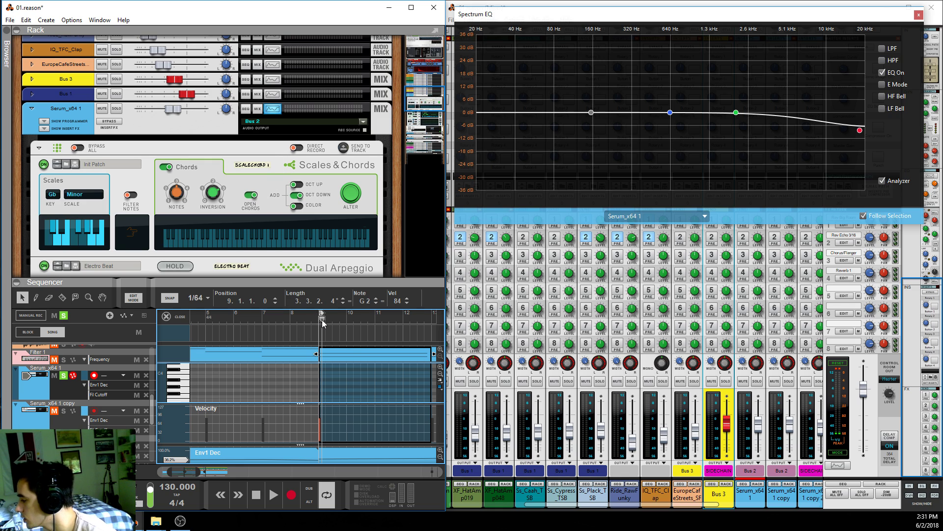
pyautogui.click(197, 297)
pyautogui.click(201, 308)
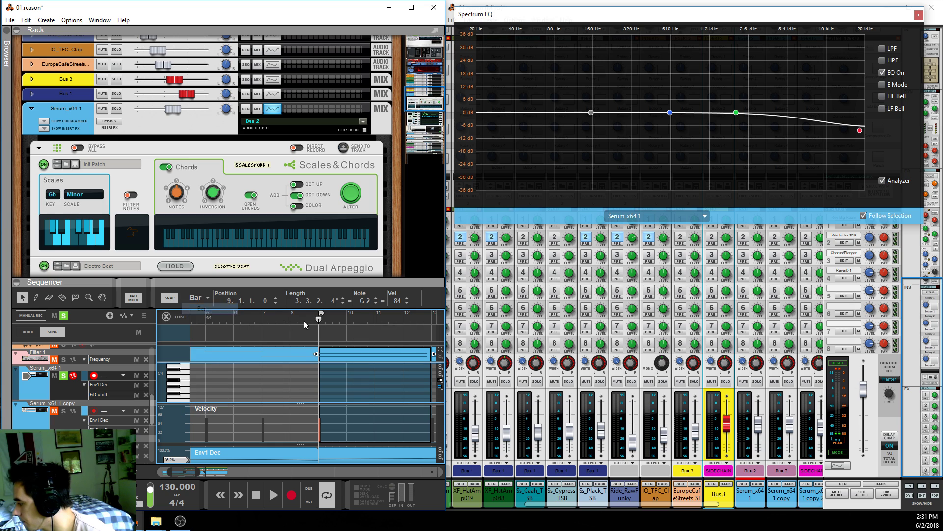
# Play the track repeatedly from bar 9 and examine the chord notes generated by the Scales & Chords player
pyautogui.press('space')
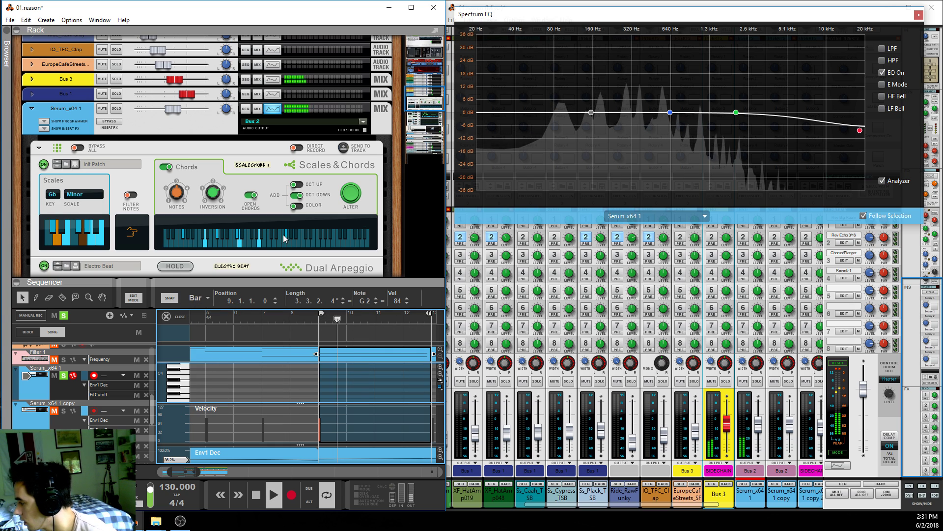
pyautogui.press('space')
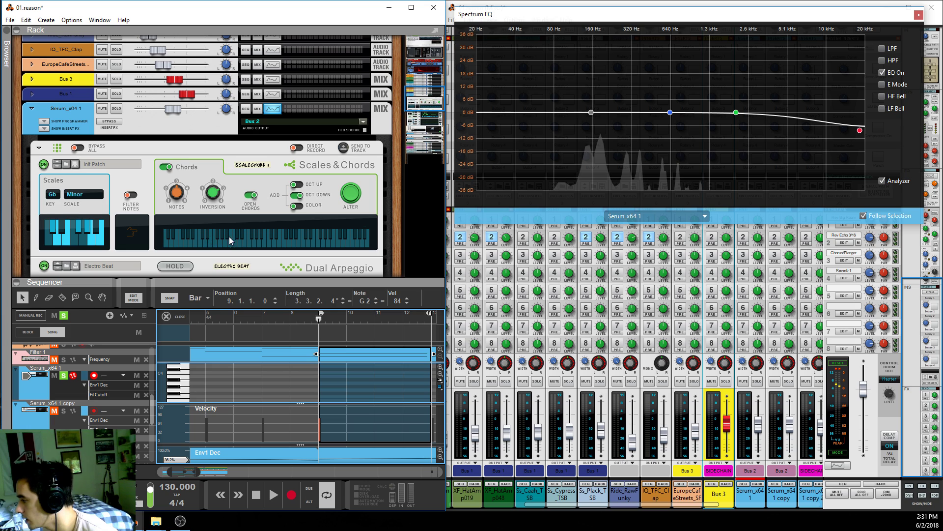
pyautogui.press('space')
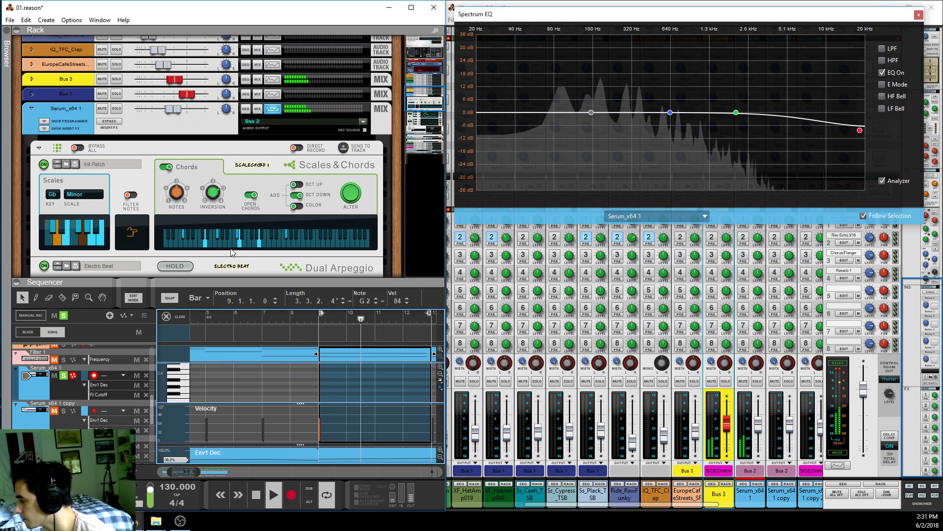
pyautogui.press('space')
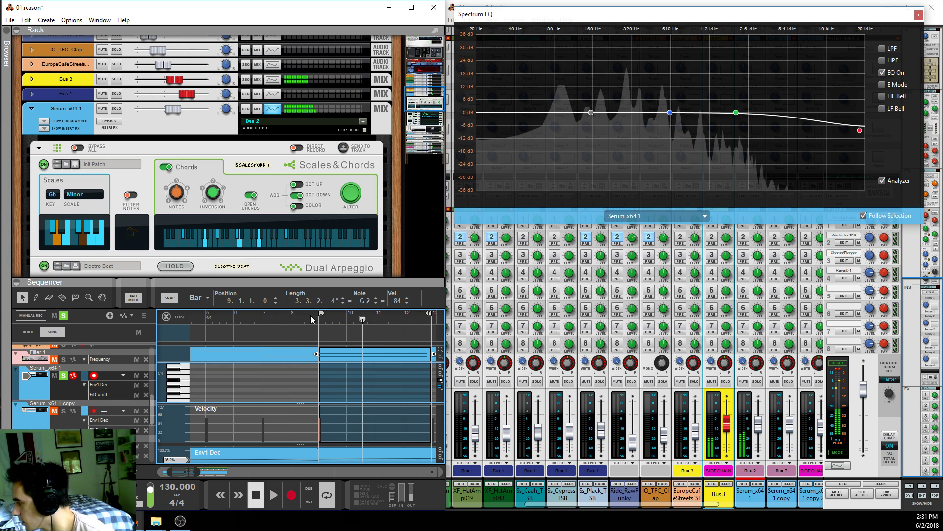
pyautogui.click(316, 320)
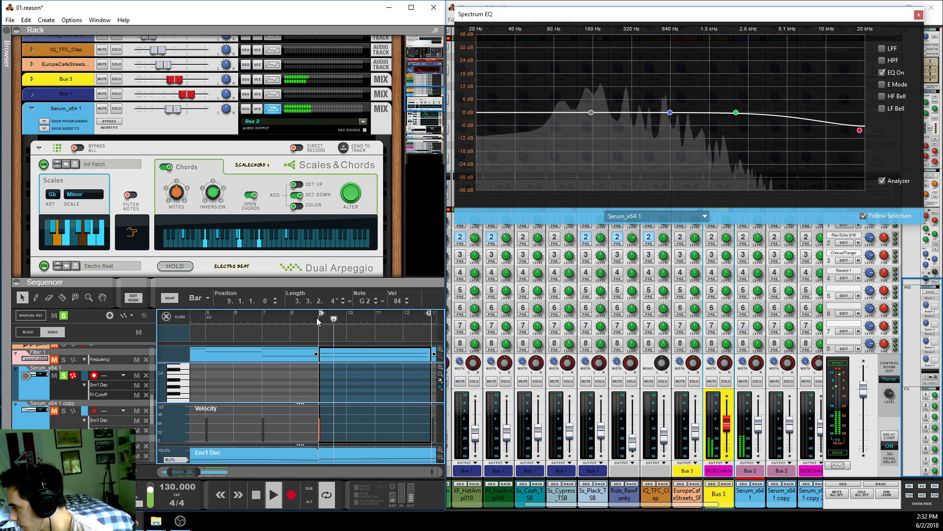
pyautogui.press('space')
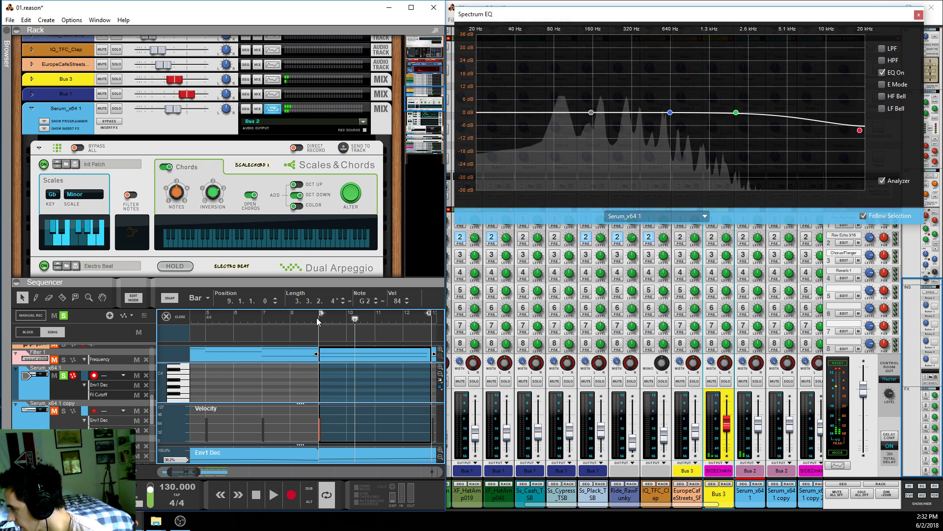
# Enlarge the sequencer area and play the clip to compare its notes with the Scales & Chords keyboard display
pyautogui.moveTo(351, 279); pyautogui.dragTo(350, 262)
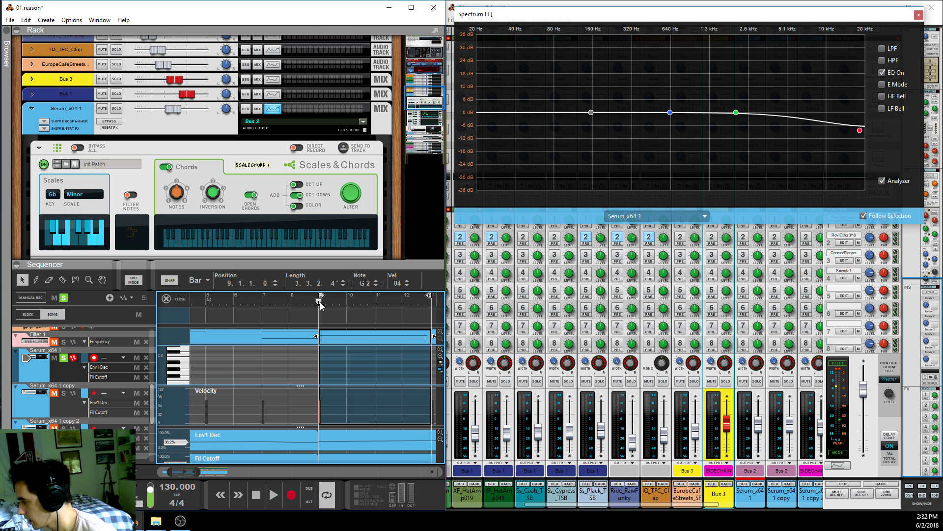
pyautogui.press('space')
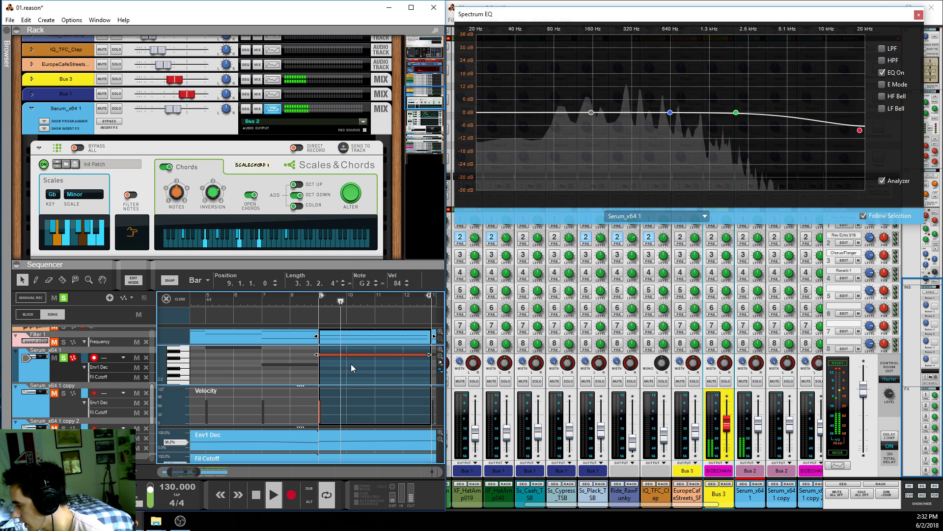
pyautogui.scroll(2, 350, 363)
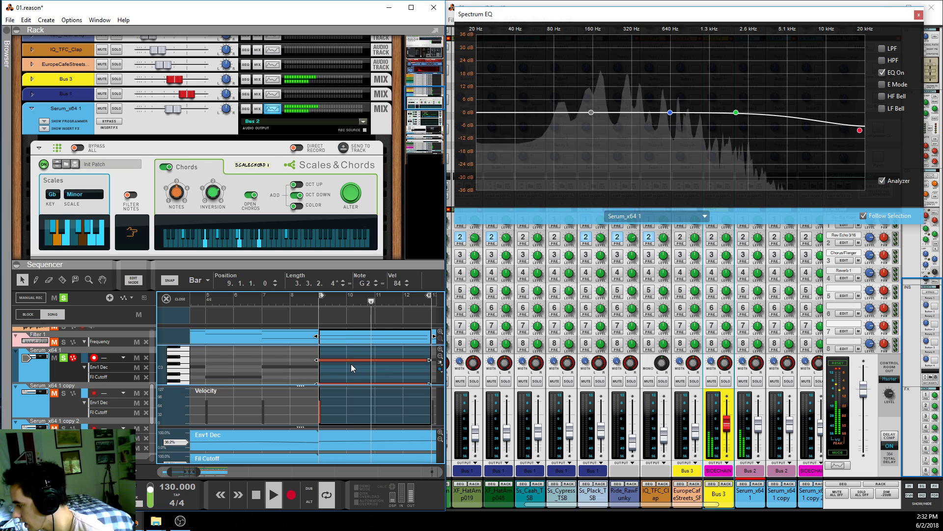
pyautogui.press('space')
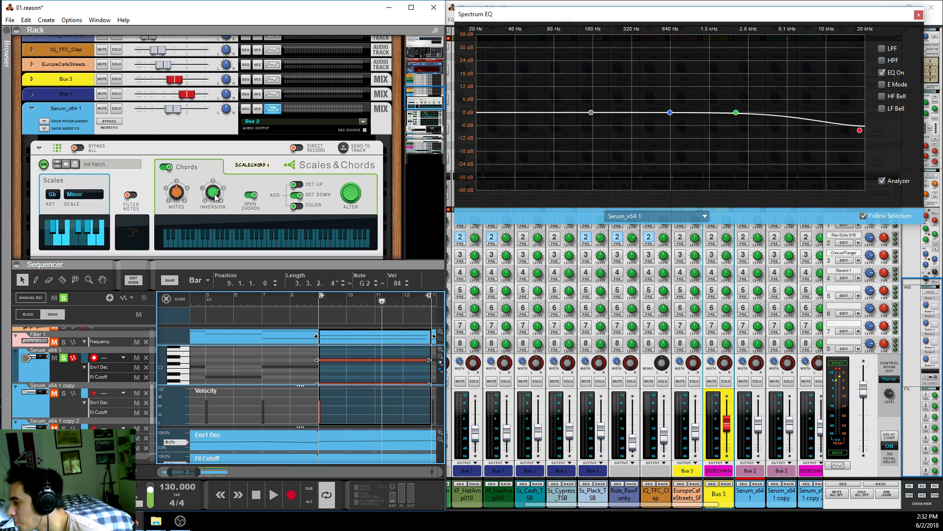
# Select the Scales & Chords player, replay the track briefly from bar 9 and stop it
pyautogui.click(215, 198)
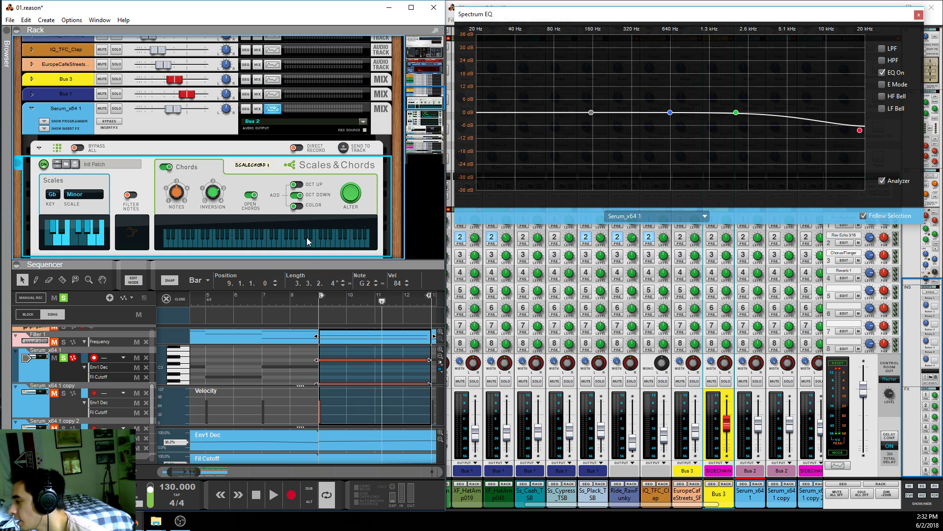
pyautogui.click(326, 305)
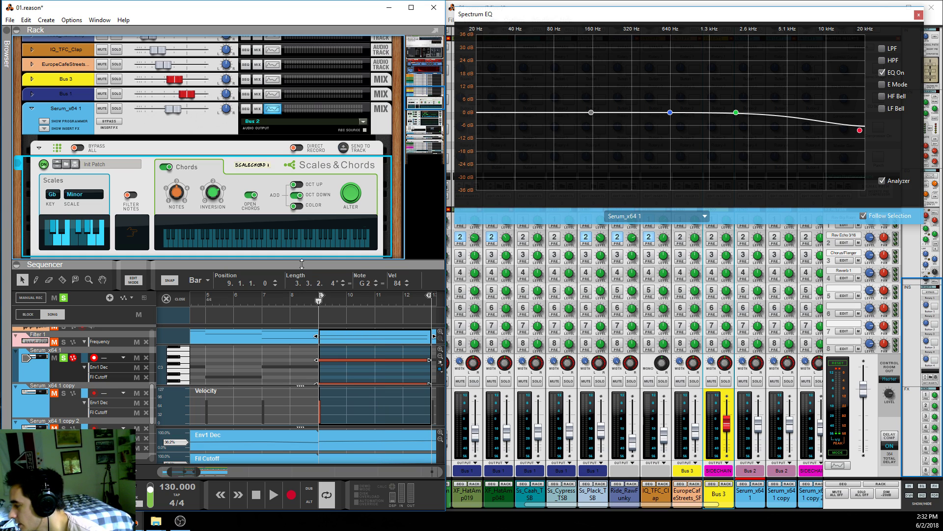
pyautogui.press('space')
pyautogui.press('space')
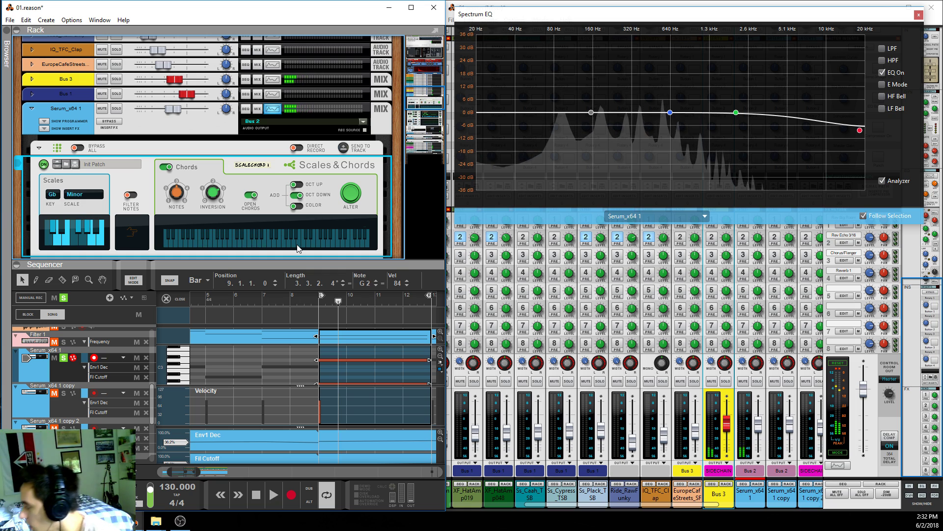
# Enlarge the rack area, switch off the Dual Arpeggio player and play the track from bar 9 without it
pyautogui.moveTo(308, 262); pyautogui.dragTo(326, 287)
pyautogui.scroll(-6, 298, 308)
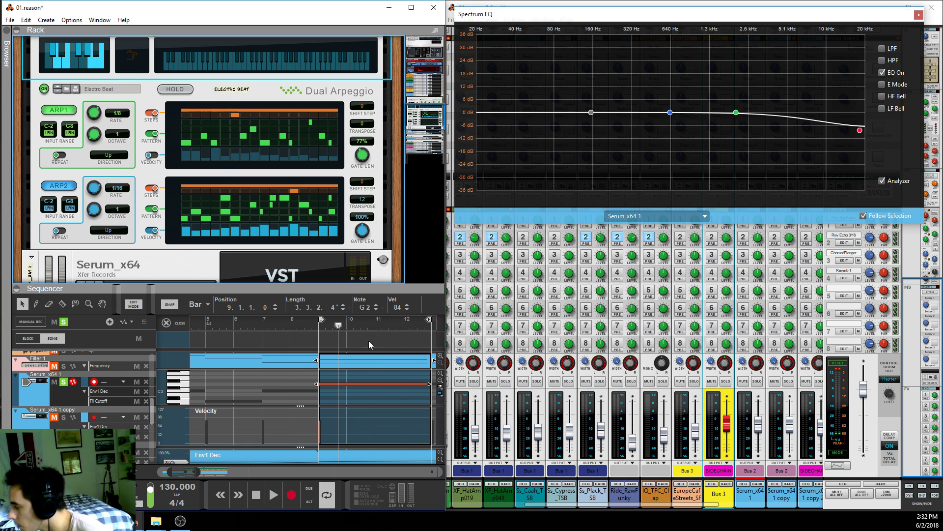
pyautogui.click(58, 92)
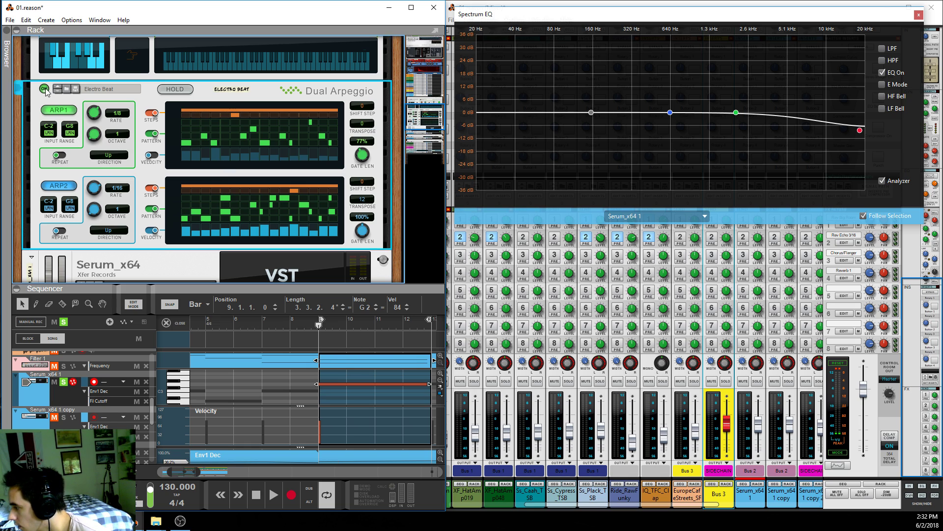
pyautogui.press('space')
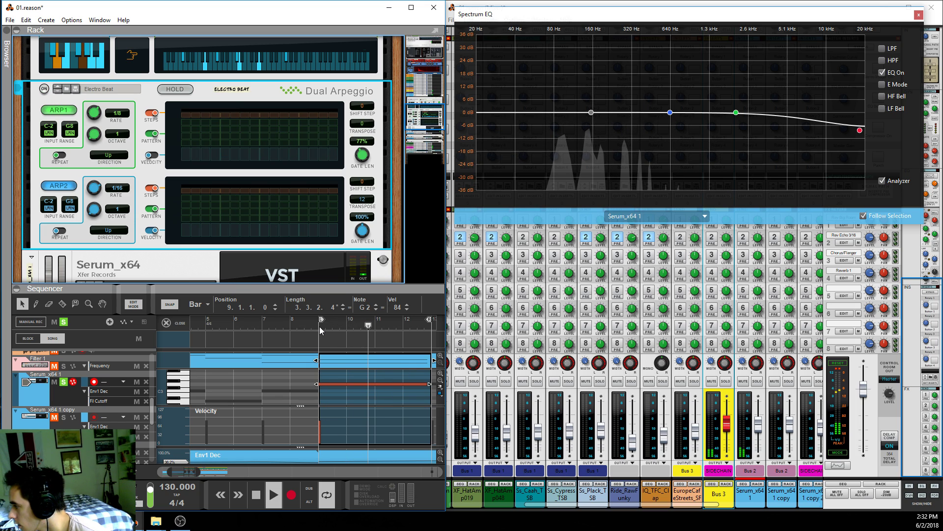
# Replay from bar 9 with the Dual Arpeggio player switched back on and Arp 2 turned off to isolate Arp 1
pyautogui.click(320, 326)
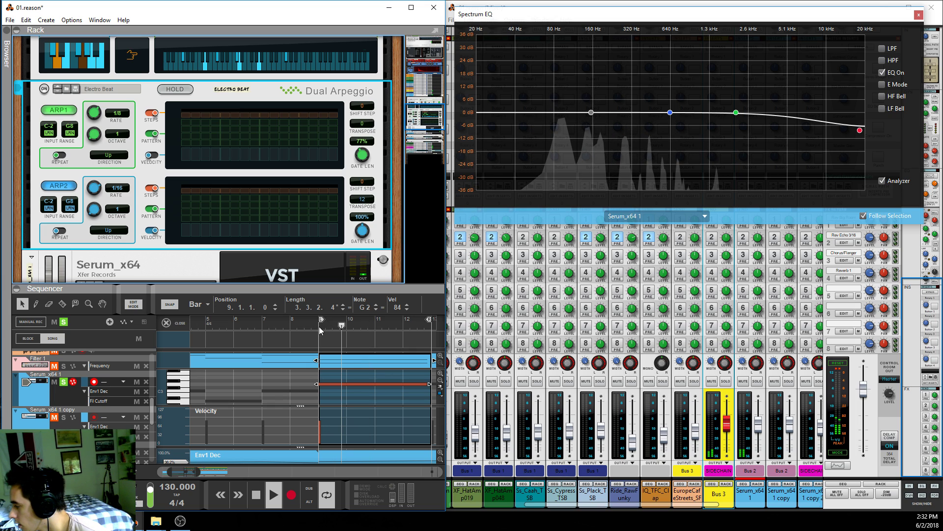
pyautogui.click(43, 89)
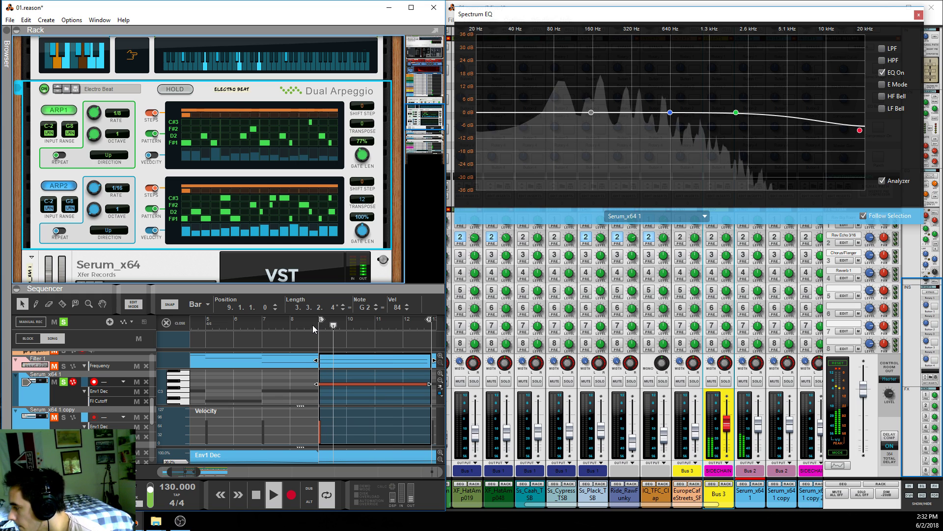
pyautogui.click(67, 187)
pyautogui.press('space')
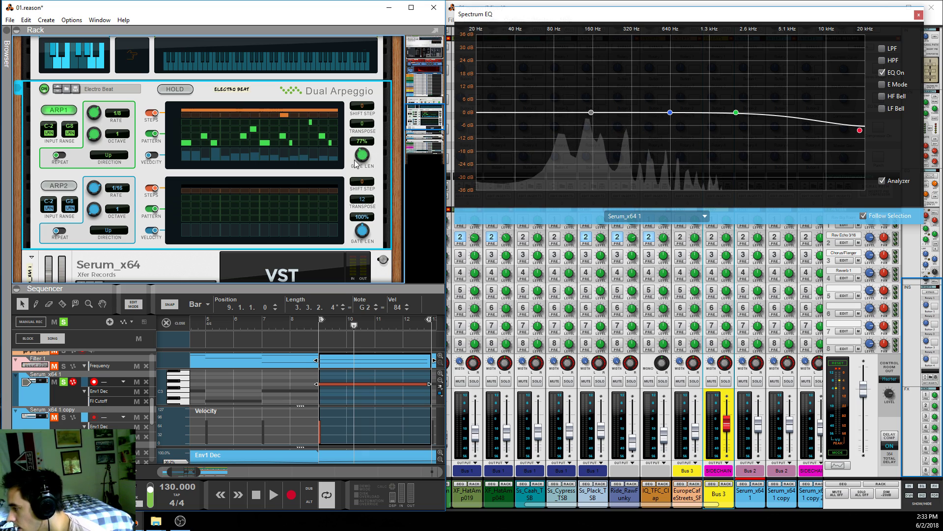
# Play from bar 9 with only Arp 2 active, and again with both arpeggiators switched on
pyautogui.click(65, 187)
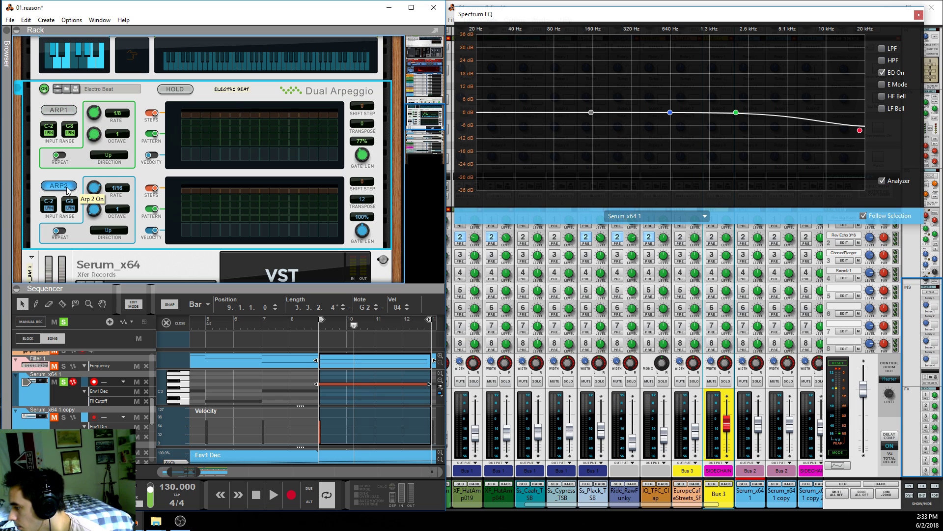
pyautogui.click(322, 329)
pyautogui.press('space')
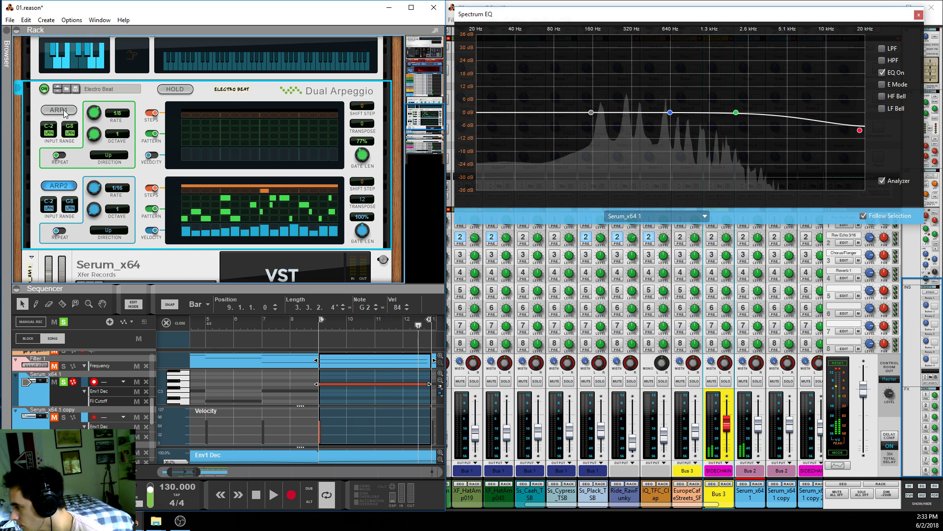
pyautogui.click(319, 325)
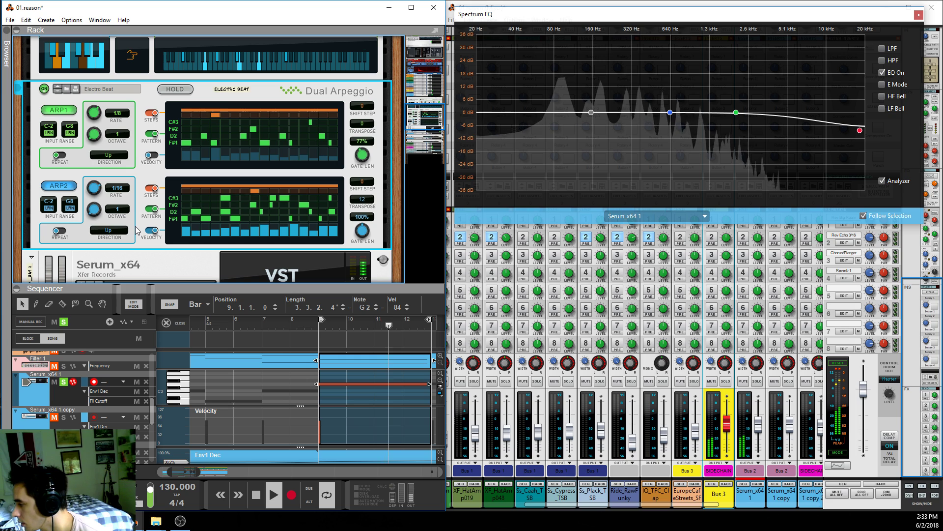
pyautogui.press('space')
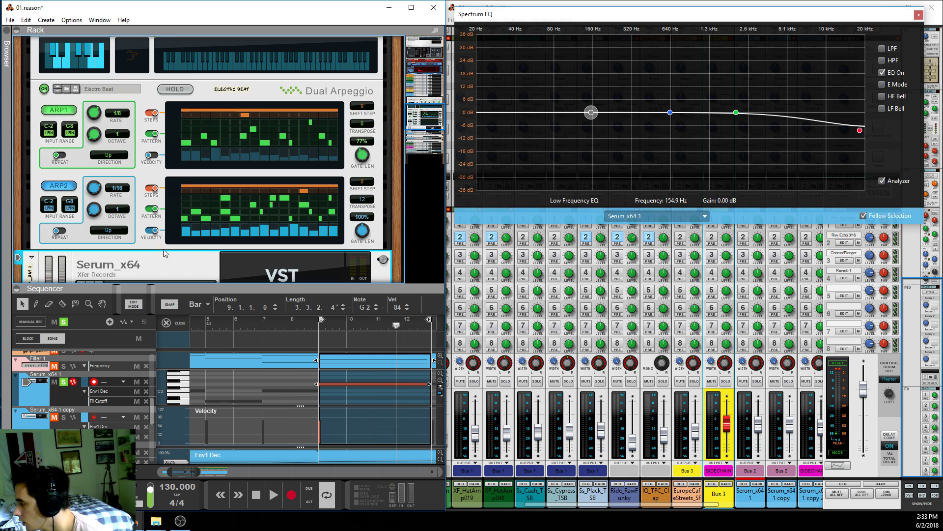
# Fold the Serum_x64 1 mix channel, its player chain and its Serum_x64 instrument in the rack
pyautogui.scroll(5, 177, 245)
pyautogui.click(29, 88)
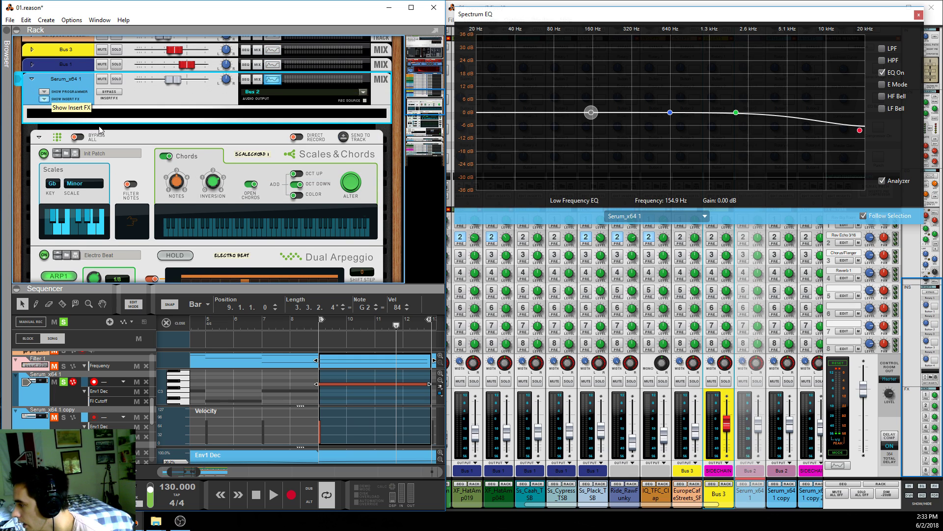
pyautogui.click(32, 79)
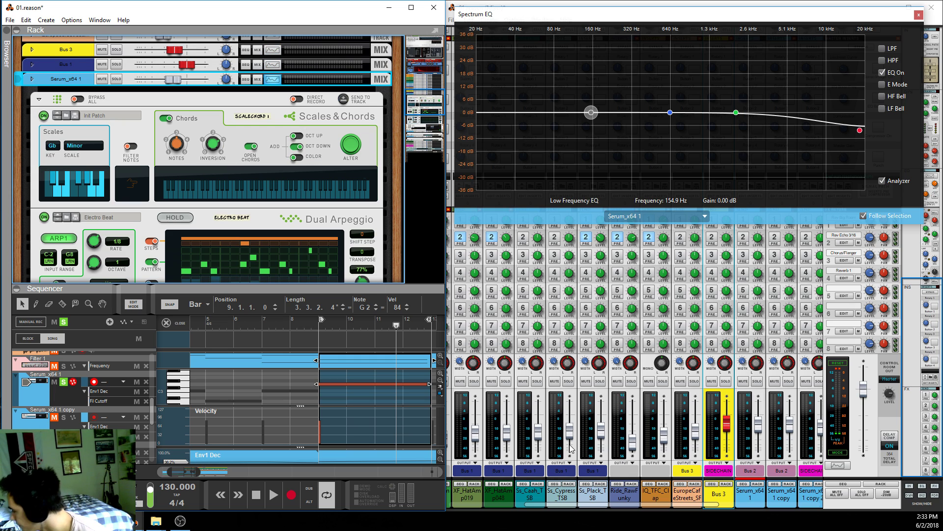
pyautogui.click(40, 99)
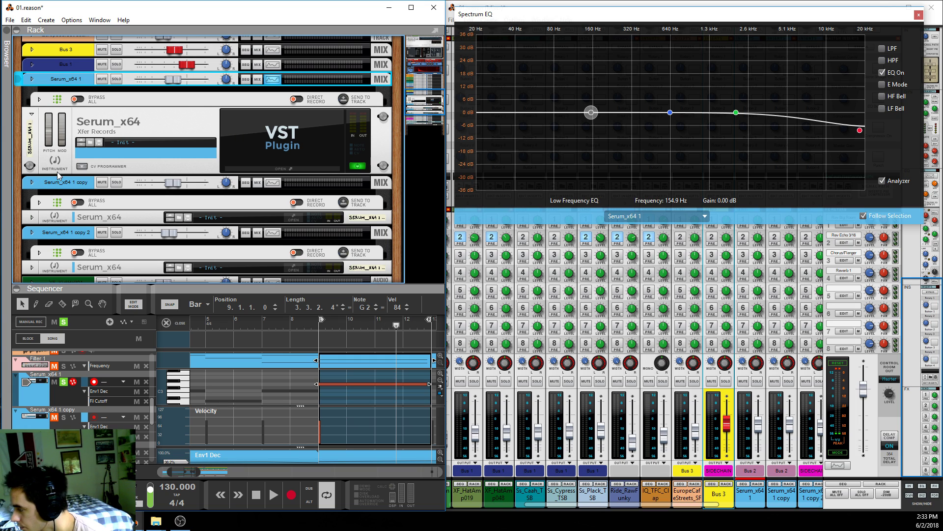
pyautogui.click(33, 114)
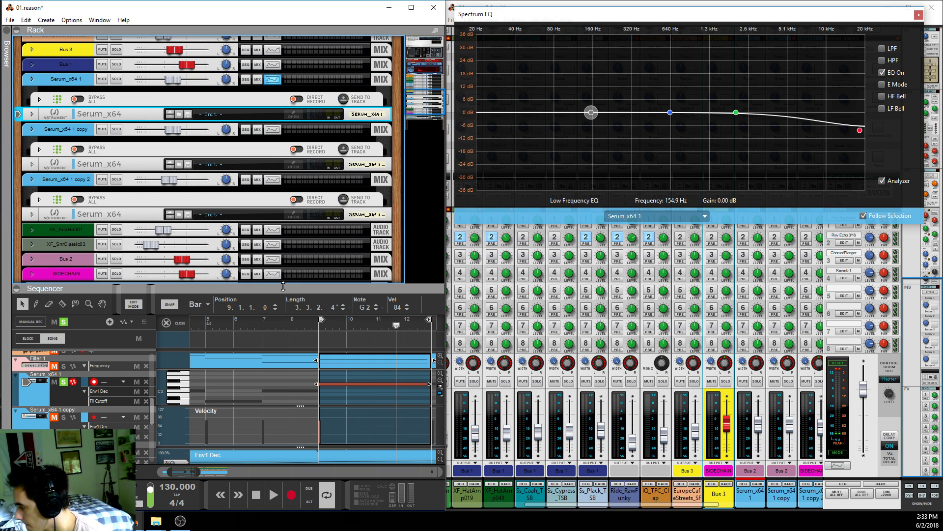
# Enlarge the sequencer area, return from the open clip to the full arrangement and deselect the clip
pyautogui.moveTo(283, 285); pyautogui.dragTo(298, 249)
pyautogui.click(132, 269)
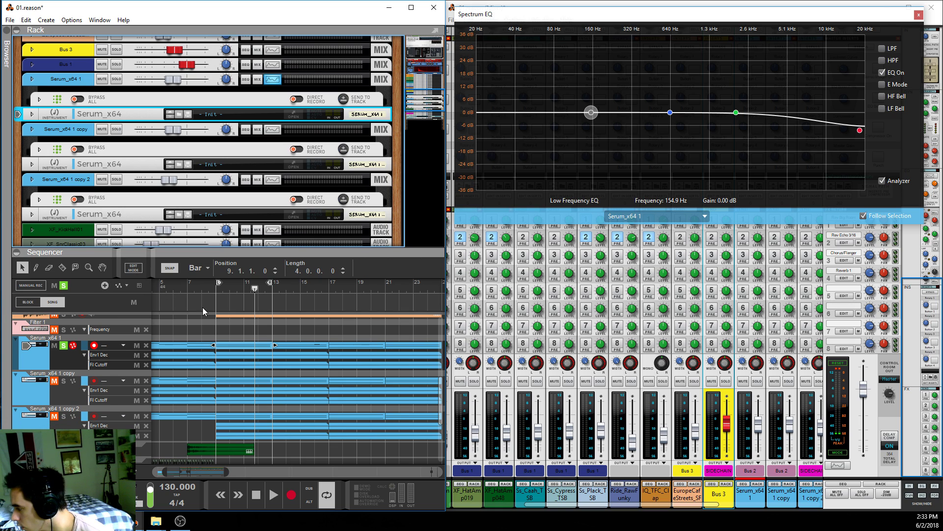
pyautogui.click(202, 322)
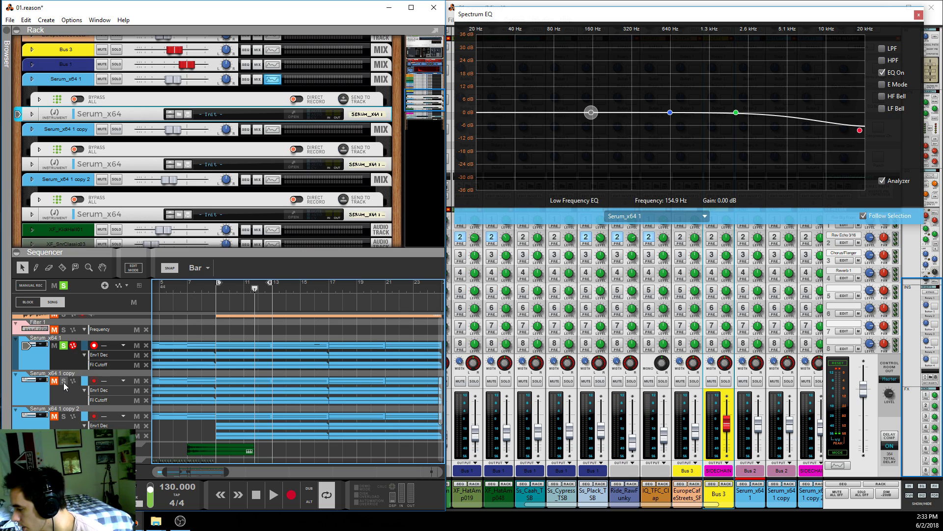
# Clear the current solo, solo the Serum_x64 1 copy track instead and play it from bar 9
pyautogui.click(63, 285)
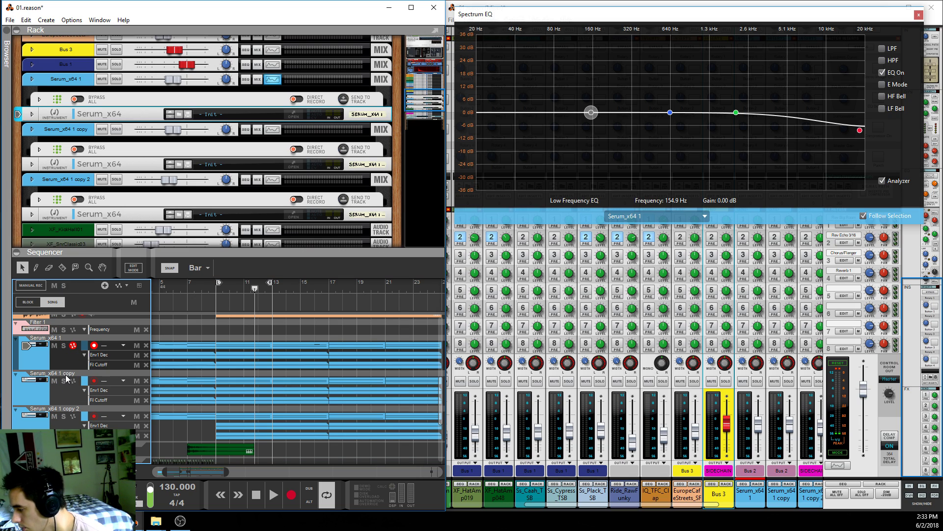
pyautogui.click(219, 291)
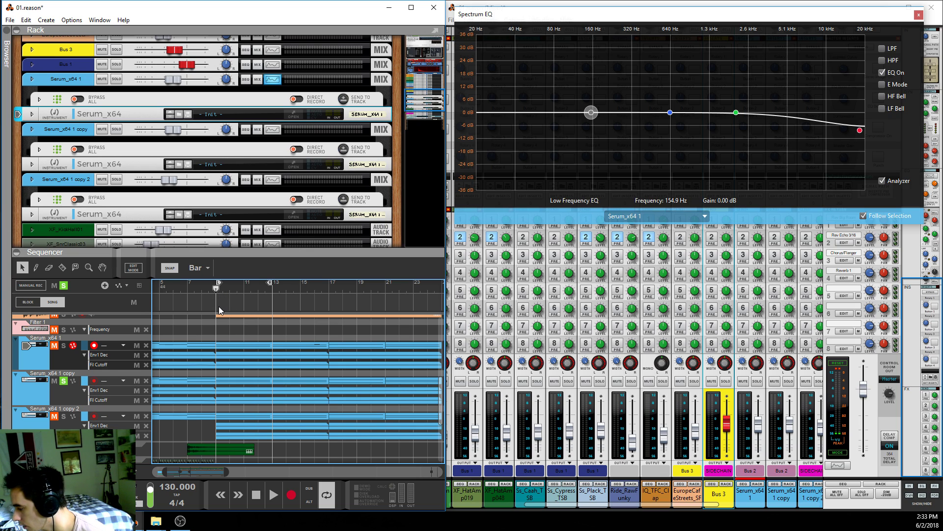
pyautogui.press('space')
pyautogui.click(65, 397)
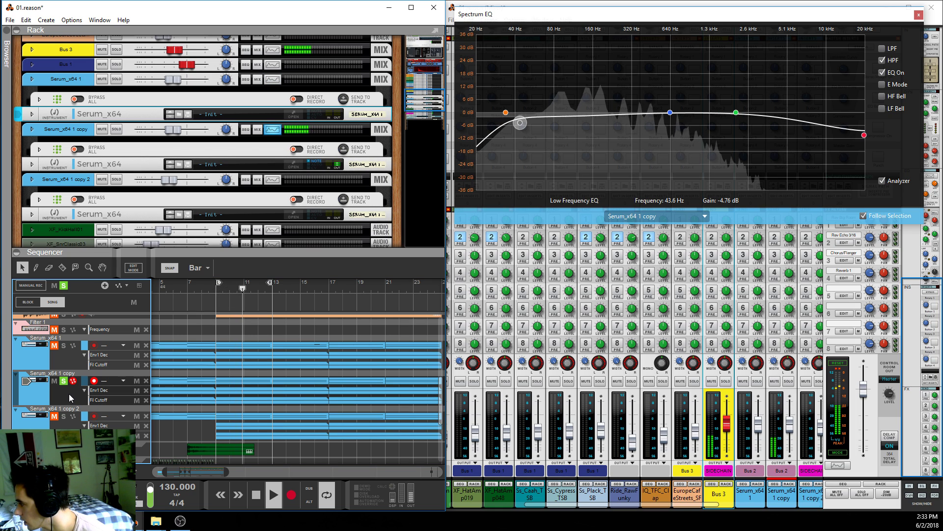
pyautogui.scroll(2, 116, 212)
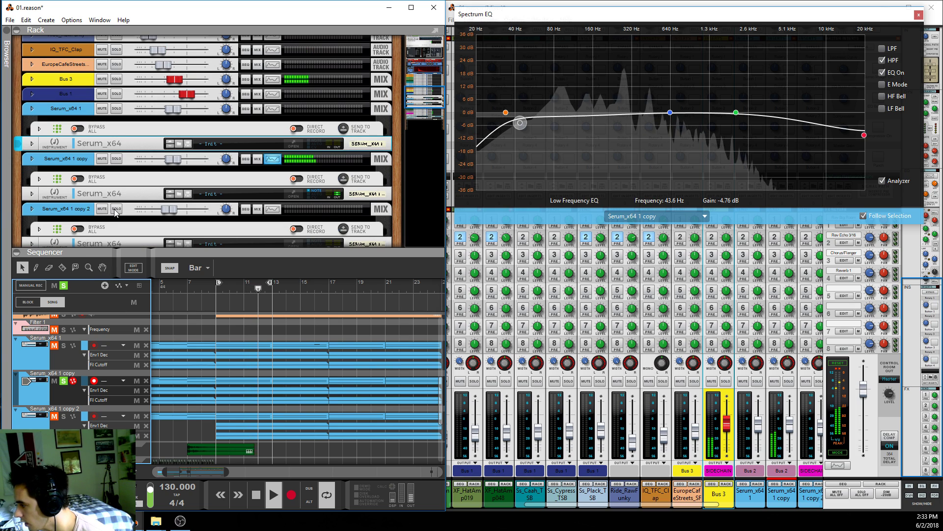
pyautogui.press('space')
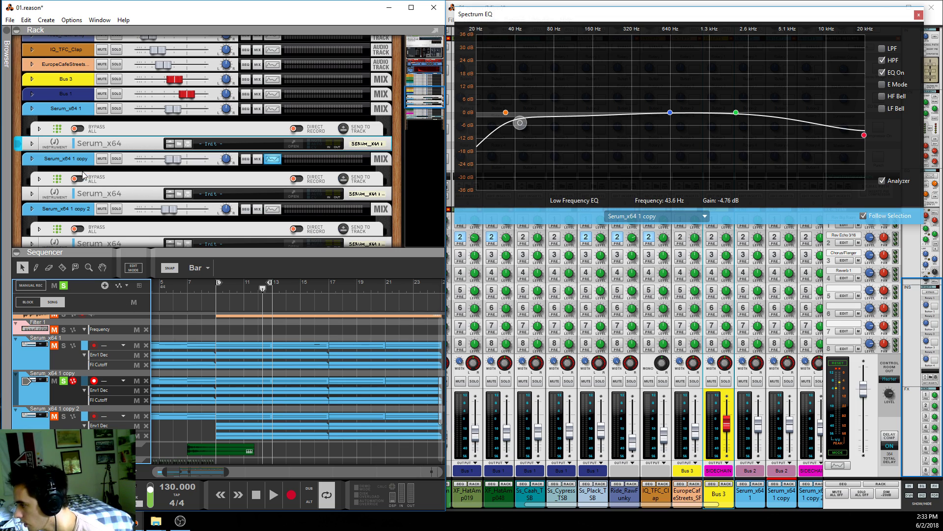
pyautogui.scroll(-4, 79, 147)
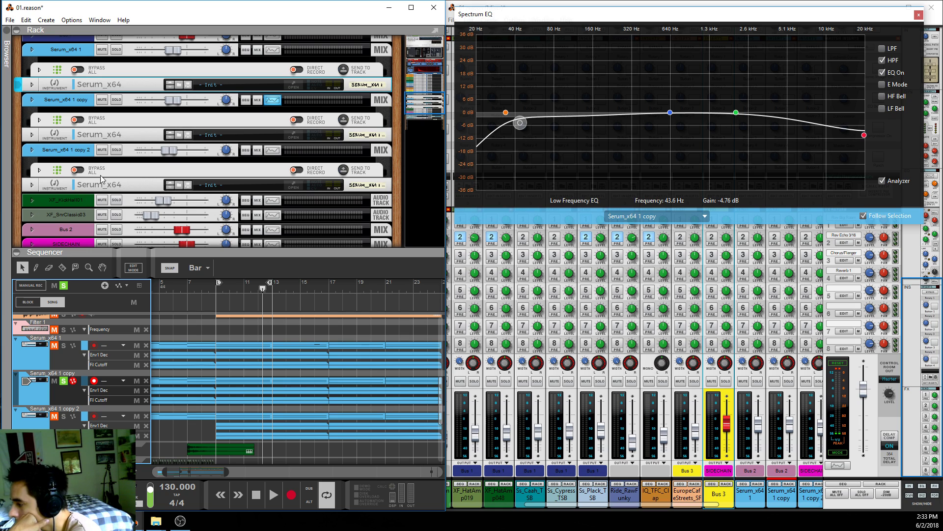
# Solo the Serum_x64 1 copy 2 track in place of Serum_x64 1 copy and play it from bar 9
pyautogui.click(64, 416)
pyautogui.click(216, 289)
pyautogui.press('space')
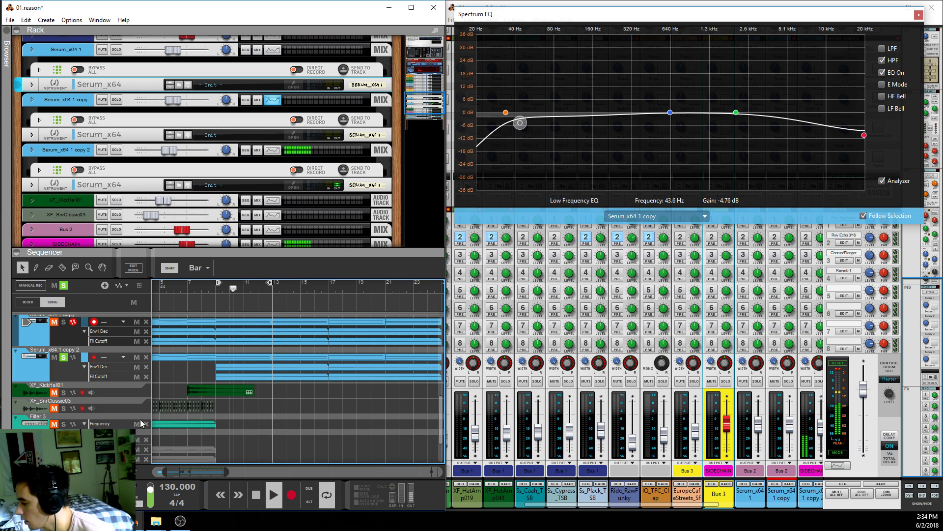
# Enlarge the rack area and inspect the SIDECHAIN and Bus 3 channels, including the OTT_x64 insert effect on Bus 3
pyautogui.moveTo(77, 249); pyautogui.dragTo(78, 360)
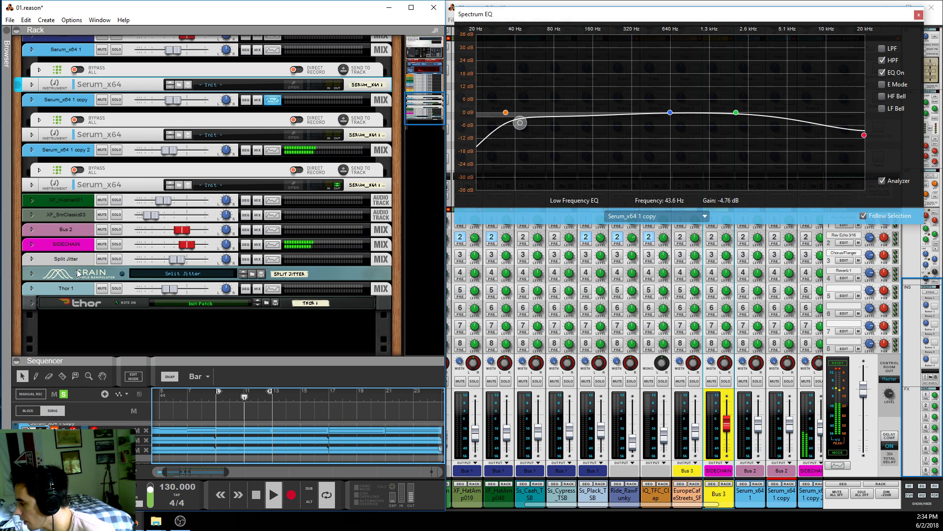
pyautogui.click(33, 244)
pyautogui.scroll(2, 34, 275)
pyautogui.click(35, 302)
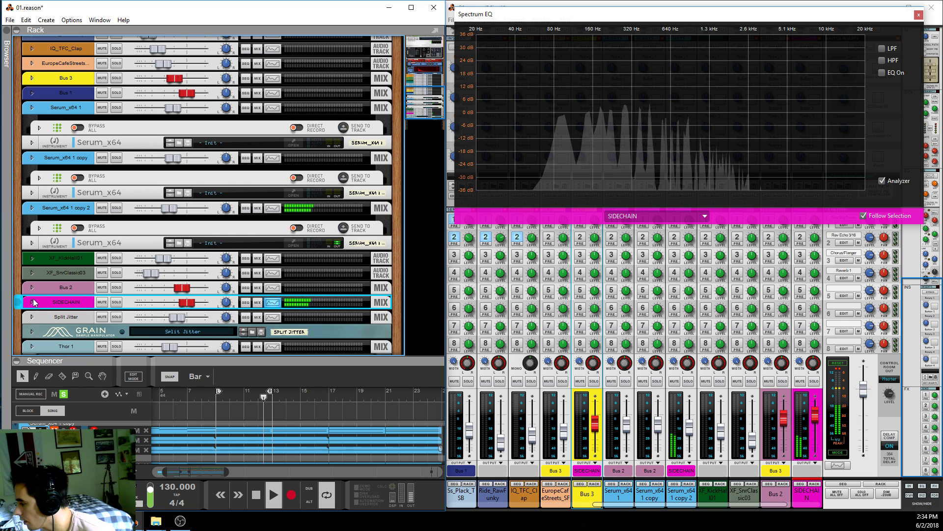
pyautogui.click(31, 78)
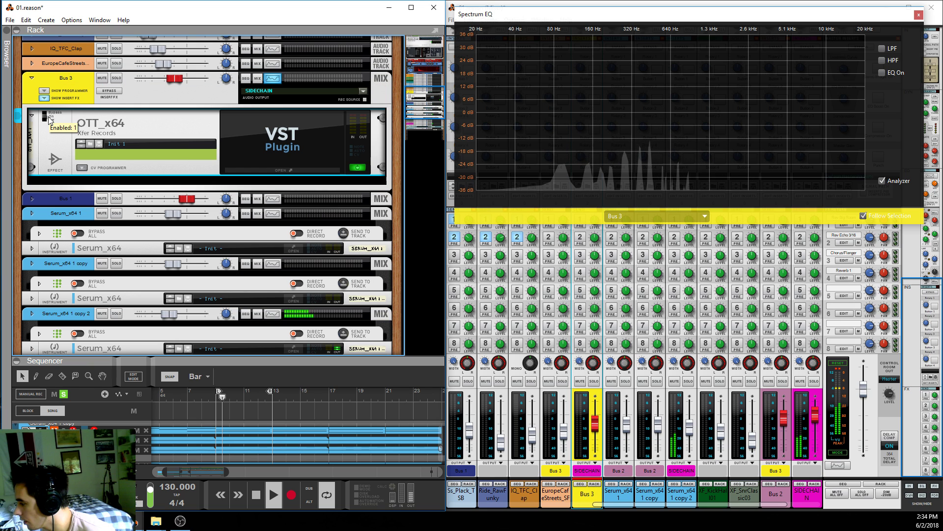
pyautogui.scroll(2, 49, 120)
pyautogui.click(31, 137)
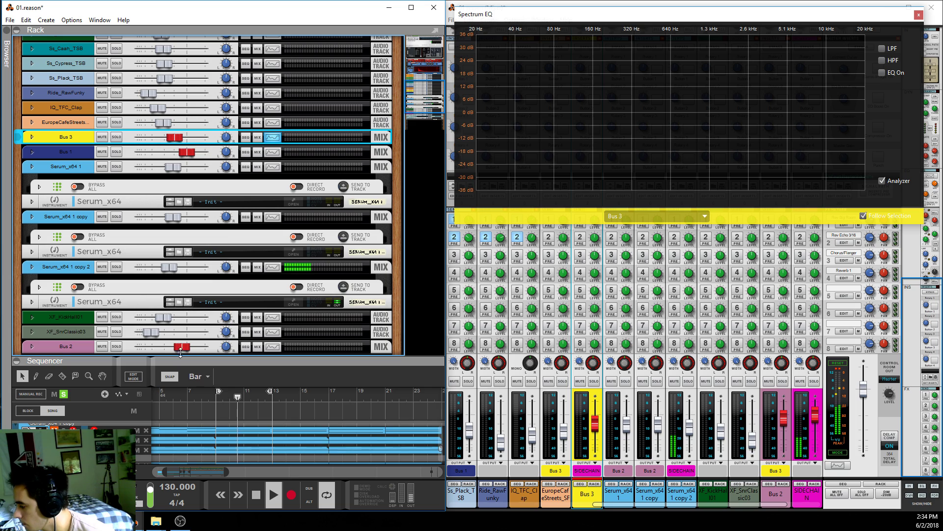
# Enlarge the sequencer area, select the Fil Cutoff automation clip of Serum_x64 1 copy 2 at bar 9 and play it
pyautogui.moveTo(180, 352); pyautogui.dragTo(180, 230)
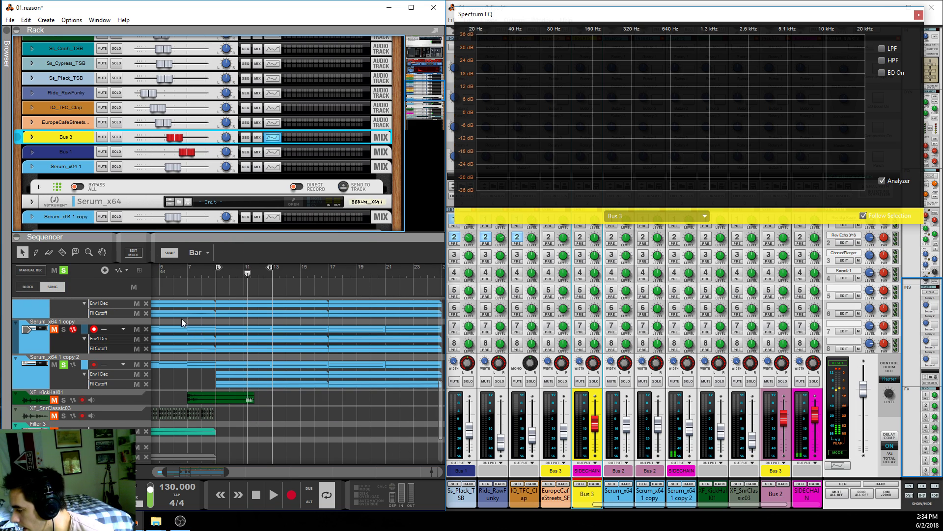
pyautogui.click(210, 379)
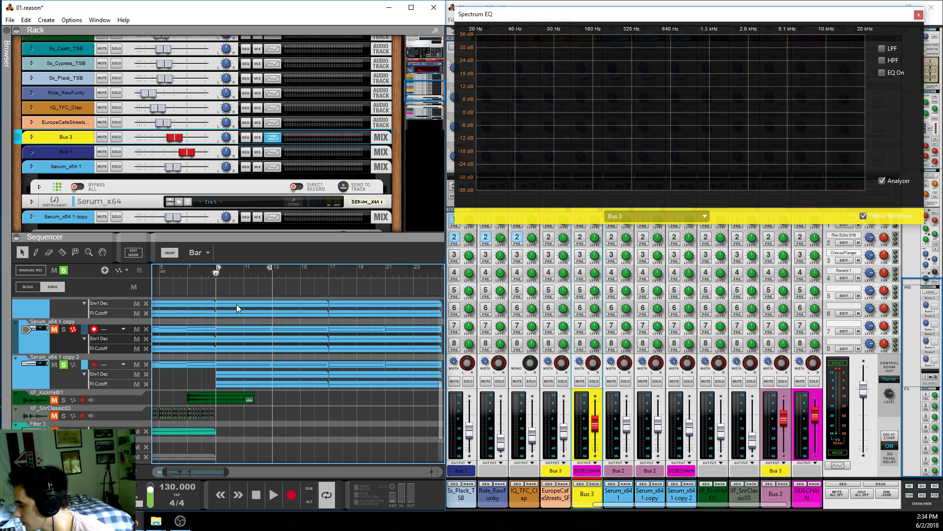
pyautogui.click(255, 385)
pyautogui.press('space')
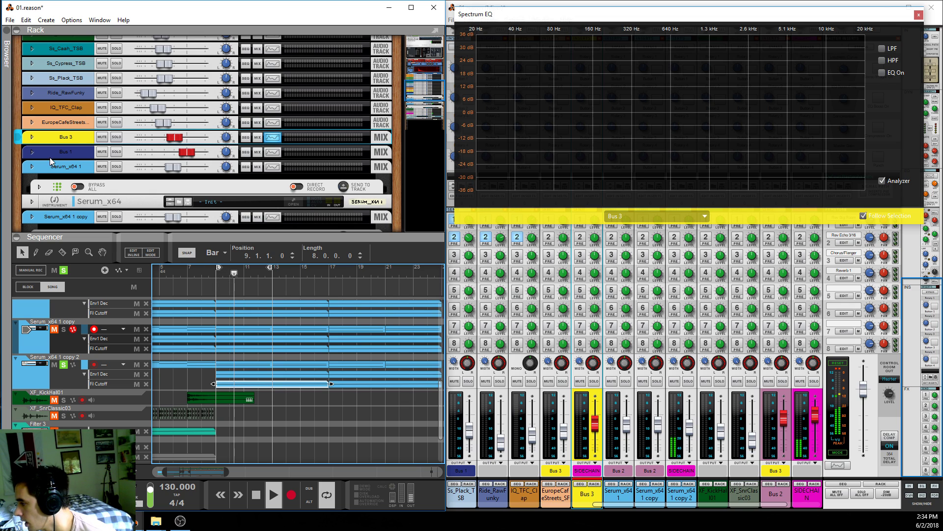
pyautogui.press('space')
pyautogui.scroll(-2, 79, 170)
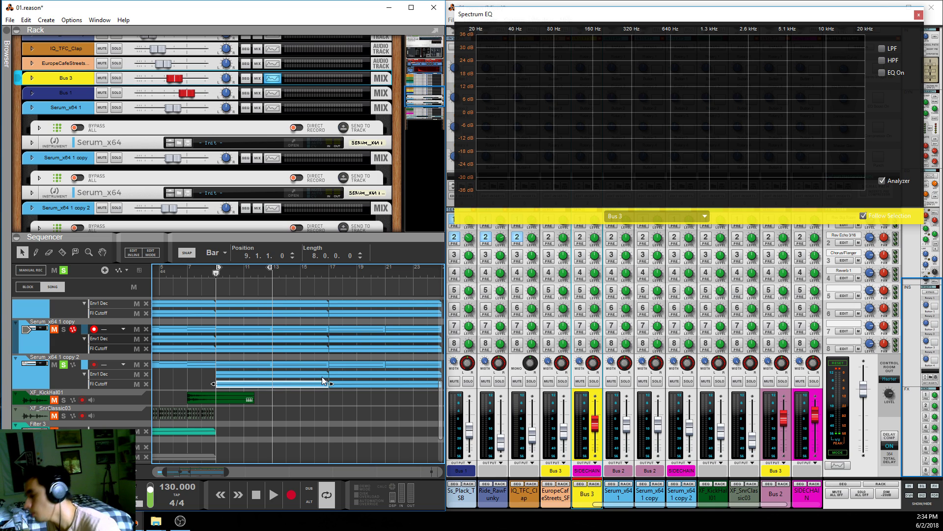
# Solo all three Serum tracks, play them from bar 9 and switch the Spectrum EQ to the Master Section
pyautogui.click(69, 328)
pyautogui.scroll(1, 65, 335)
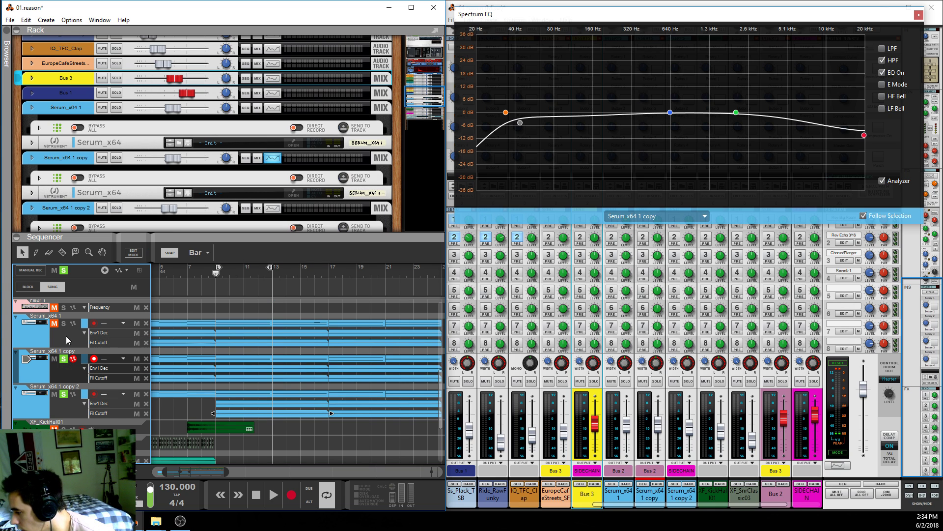
pyautogui.click(214, 274)
pyautogui.press('space')
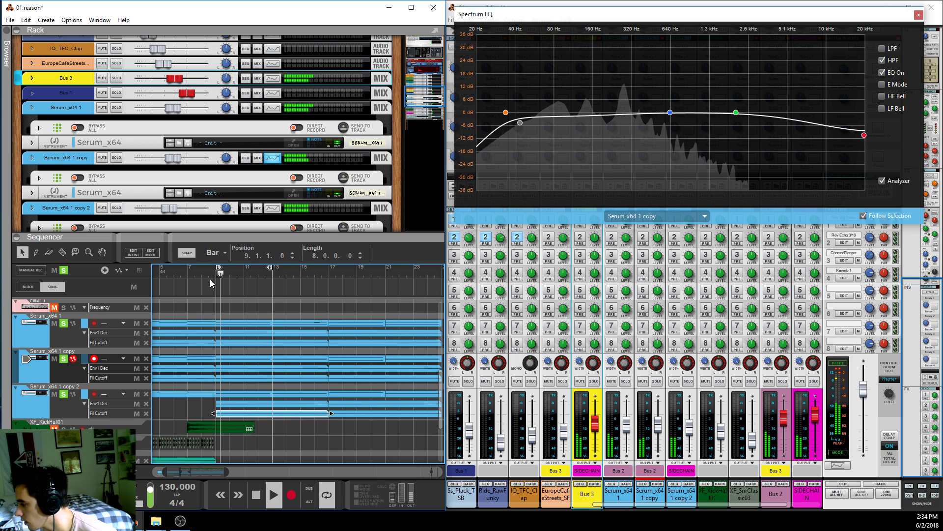
pyautogui.click(639, 216)
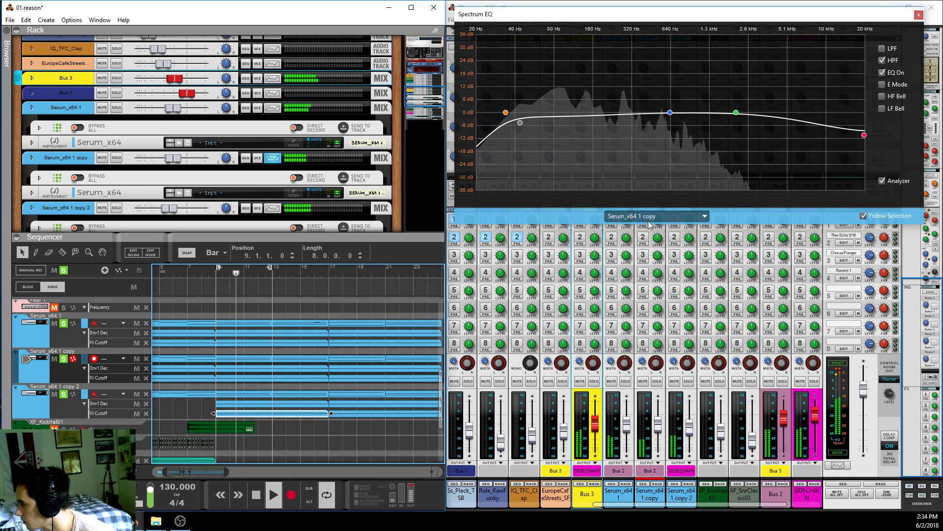
pyautogui.click(639, 229)
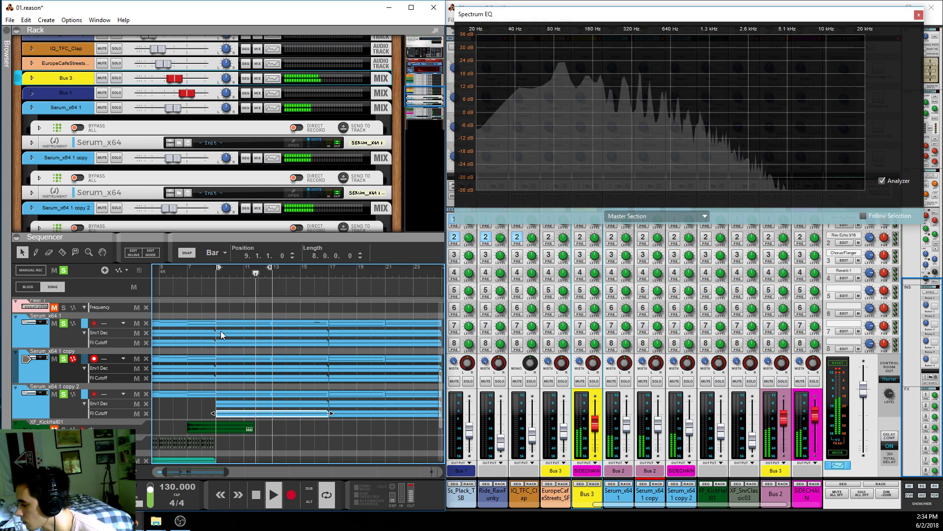
# Solo only the Split Jitter track and play it from bar 9
pyautogui.click(63, 270)
pyautogui.scroll(-3, 237, 347)
pyautogui.scroll(-2, 238, 347)
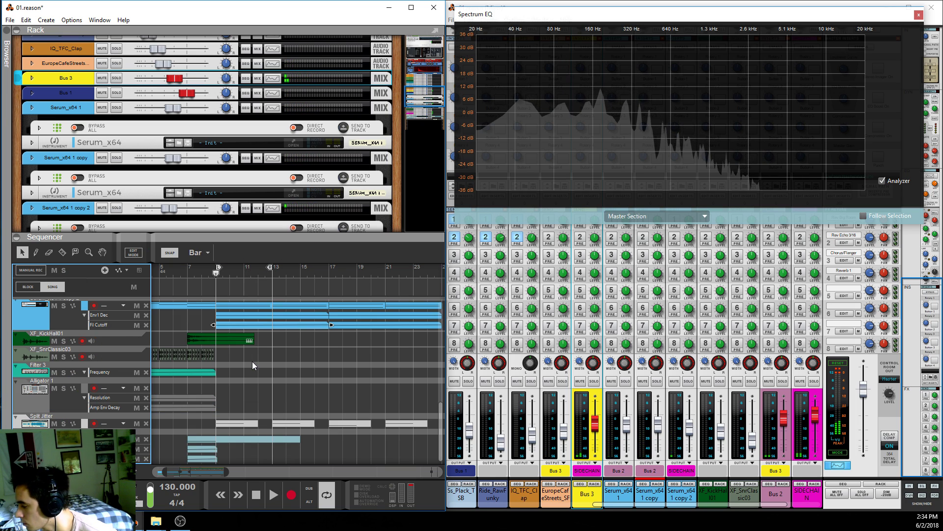
pyautogui.click(63, 423)
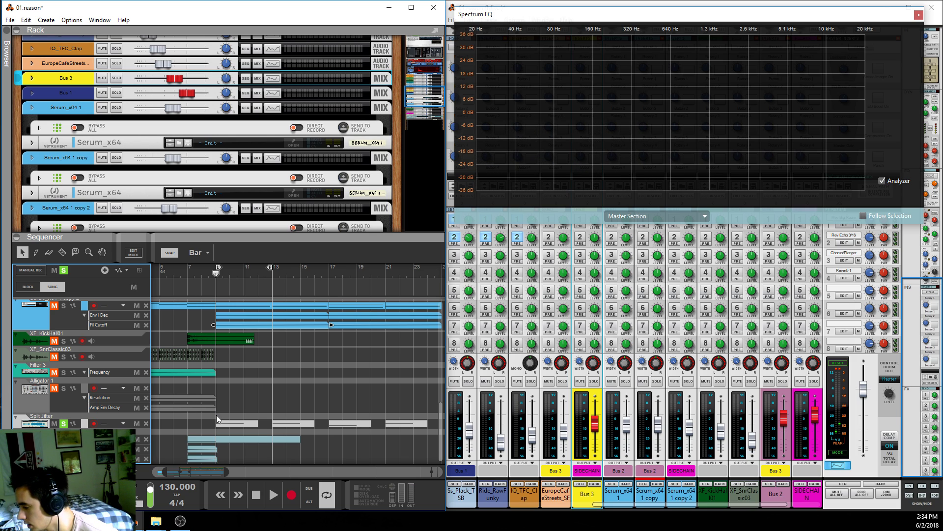
pyautogui.click(214, 274)
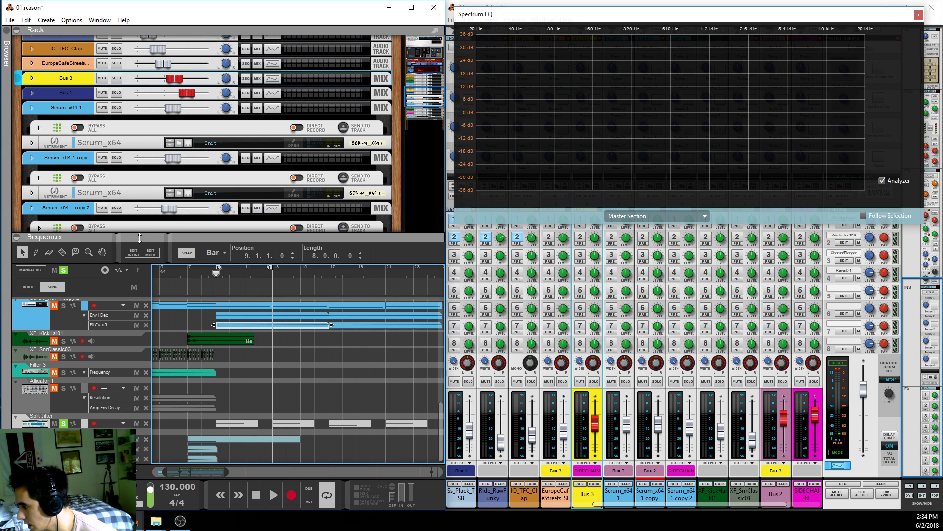
pyautogui.moveTo(152, 233); pyautogui.dragTo(152, 362)
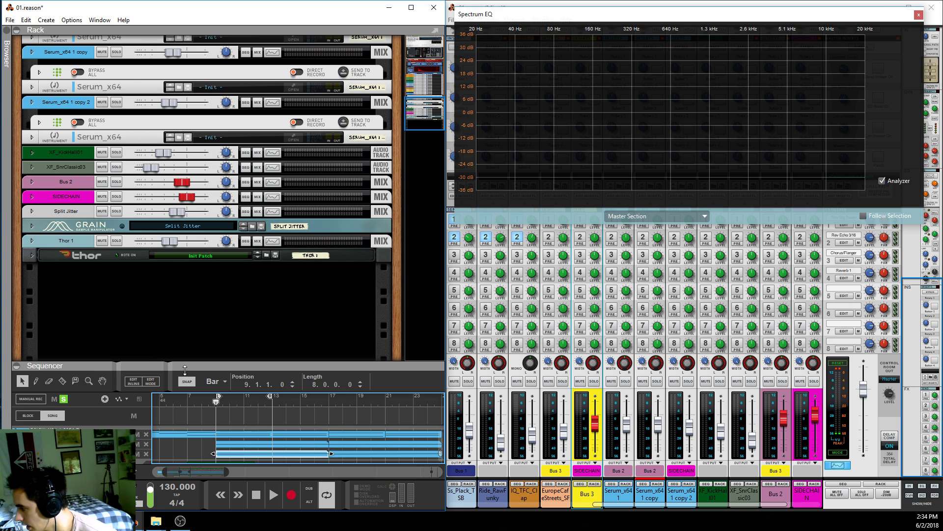
pyautogui.moveTo(184, 372); pyautogui.dragTo(283, 262)
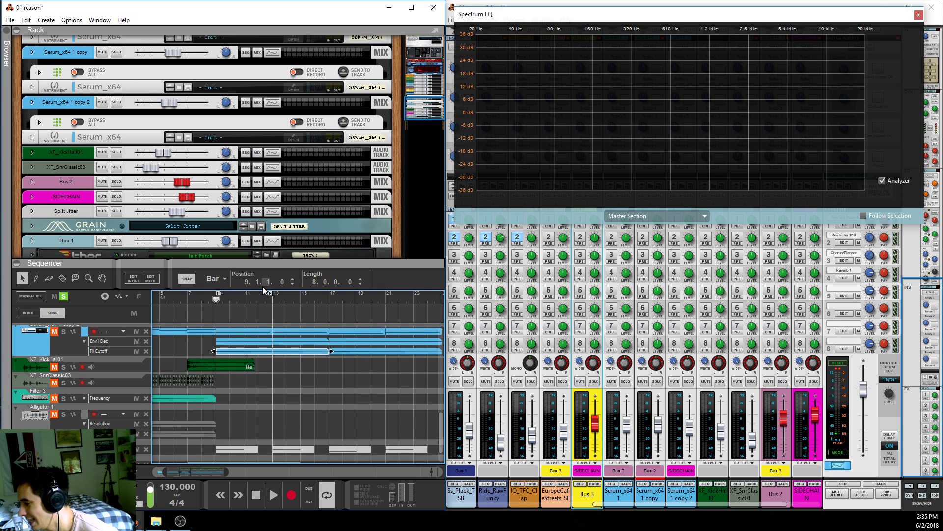
pyautogui.press('space')
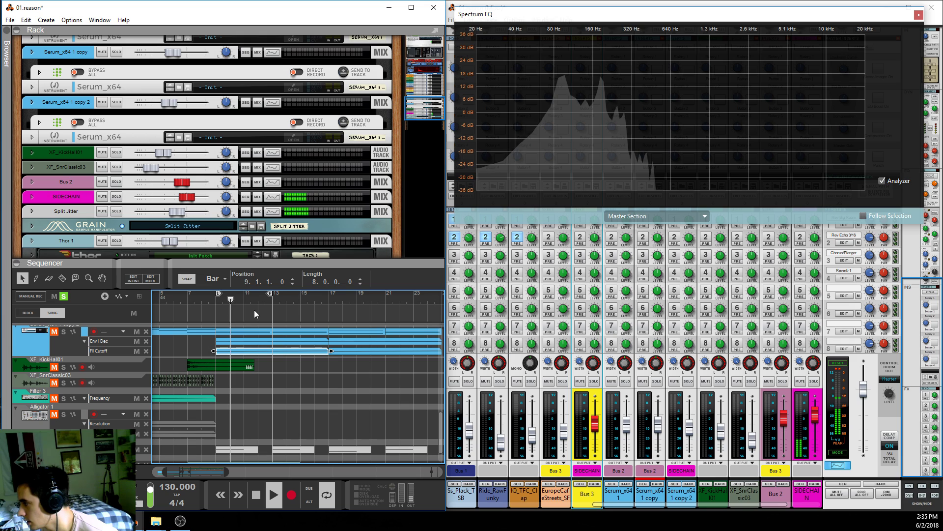
# Select the Split Jitter channel in the rack and unfold it to inspect its Spectrum EQ curve and Stereo Imager insert
pyautogui.scroll(-5, 160, 193)
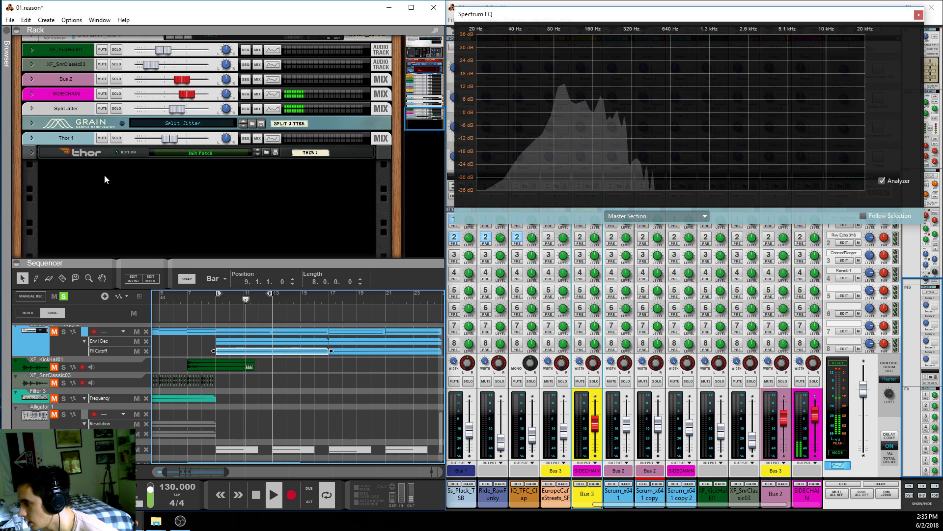
pyautogui.click(80, 111)
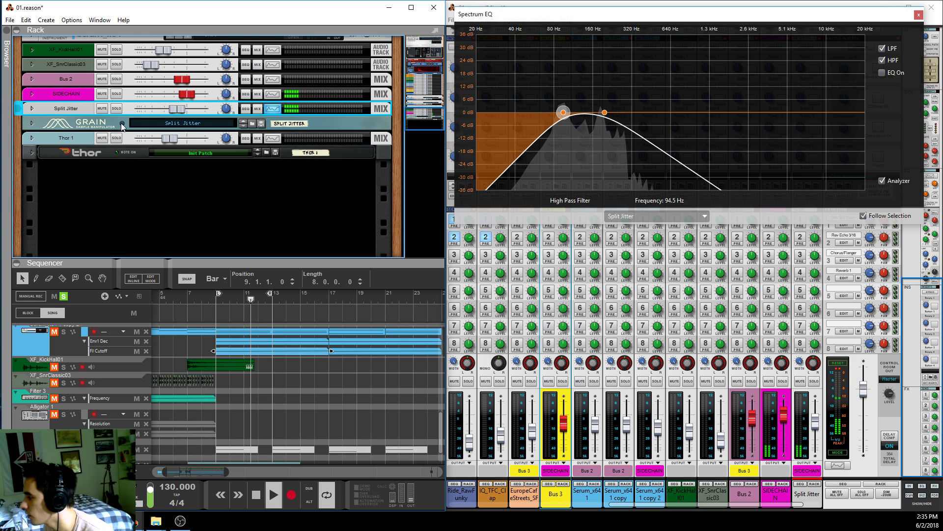
pyautogui.click(32, 109)
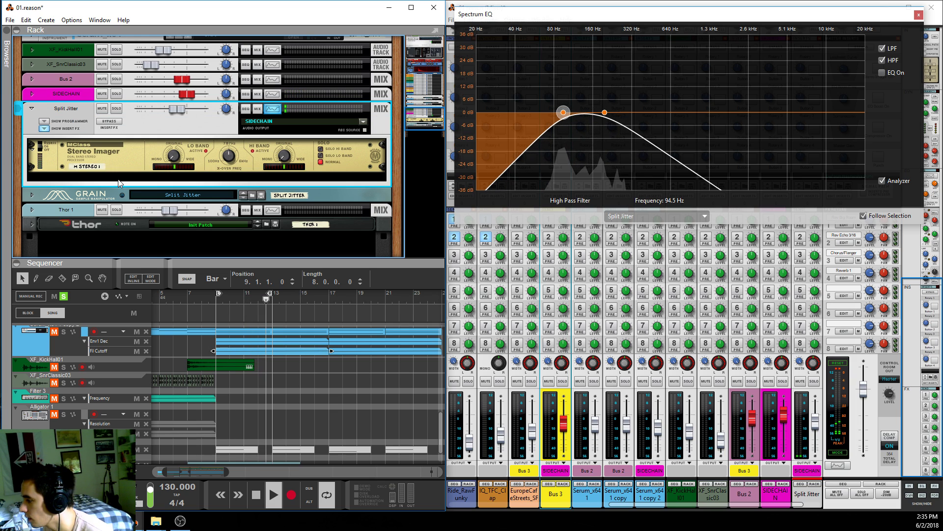
# Add an MClass Equalizer to the Split Jitter inserts, enable both parametric bands and adjust the first one
pyautogui.rightClick(121, 165)
pyautogui.moveTo(182, 285)
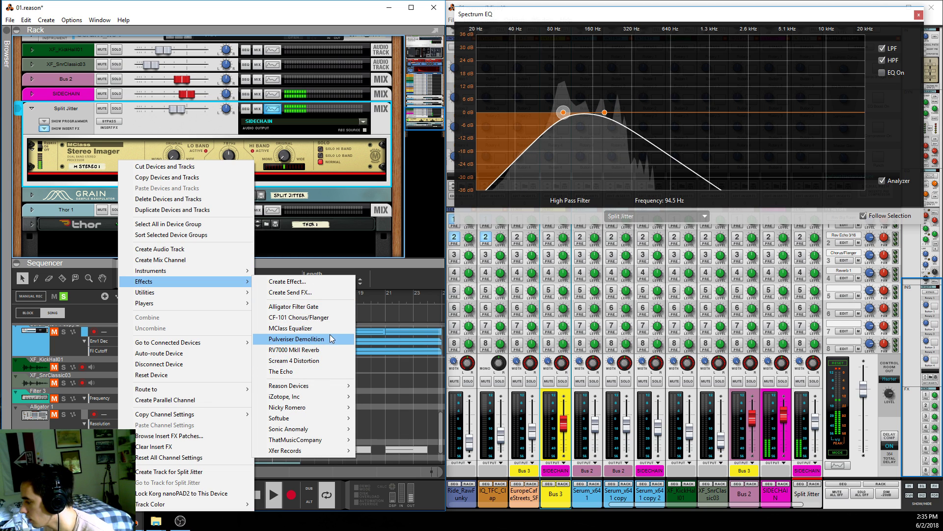
pyautogui.click(330, 328)
pyautogui.click(277, 178)
pyautogui.moveTo(295, 188); pyautogui.dragTo(316, 227)
pyautogui.click(311, 178)
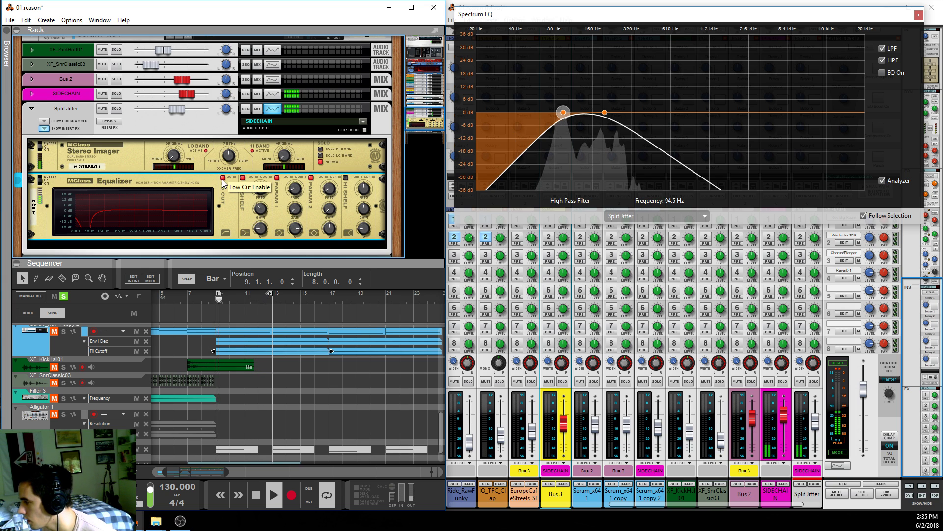
# Add a second MClass Equalizer to the Split Jitter inserts with the first parametric band enabled, and listen to it
pyautogui.scroll(-3, 209, 195)
pyautogui.rightClick(208, 195)
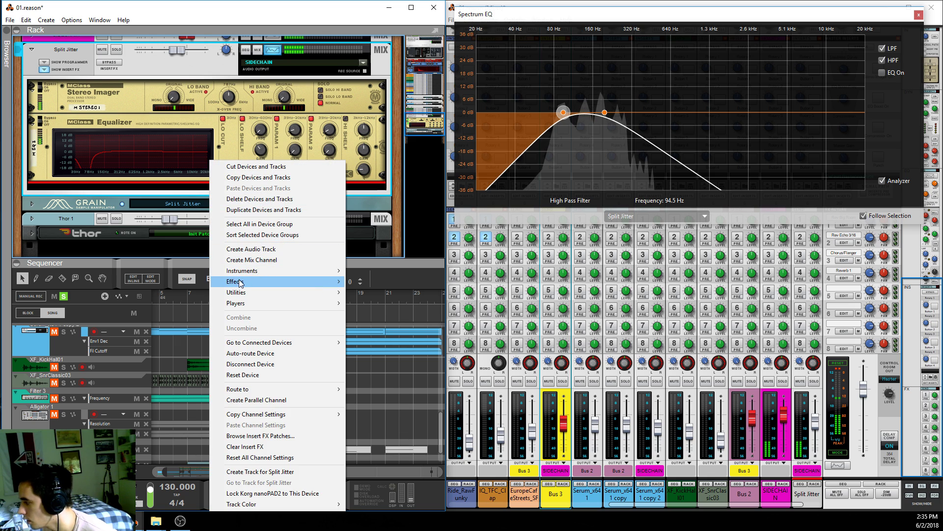
pyautogui.click(396, 318)
pyautogui.moveTo(396, 318); pyautogui.dragTo(295, 197)
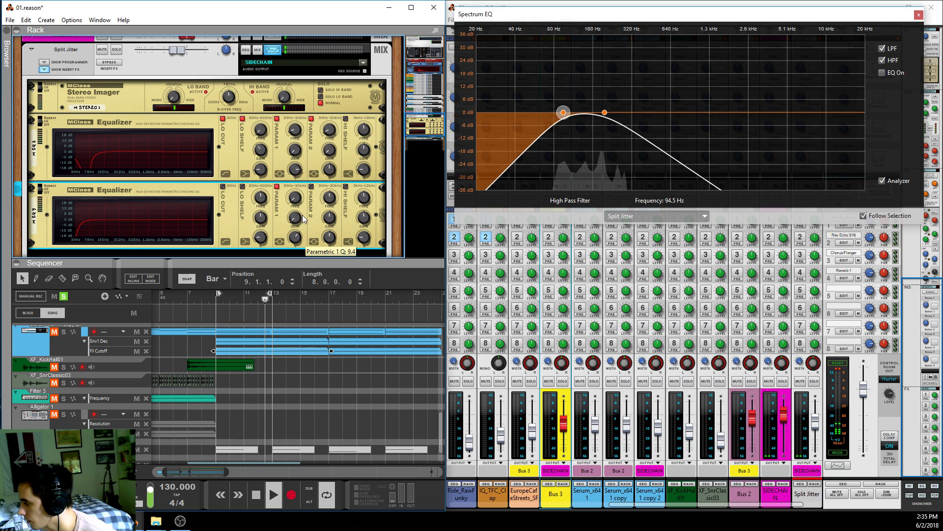
pyautogui.press('space')
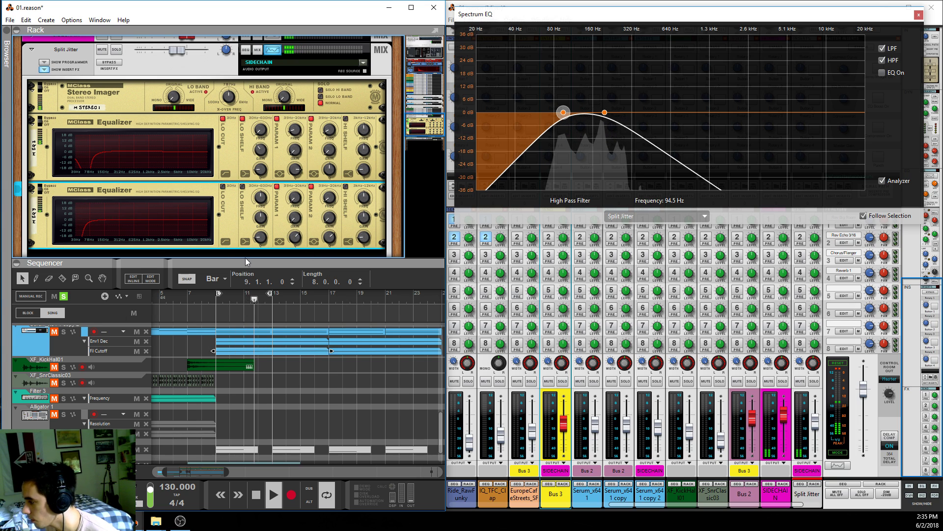
# Enlarge the sequencer area, solo the three Serum tracks and EuropeCafeStreets_SFXB with Split Jitter, and play them together
pyautogui.moveTo(197, 259); pyautogui.dragTo(196, 116)
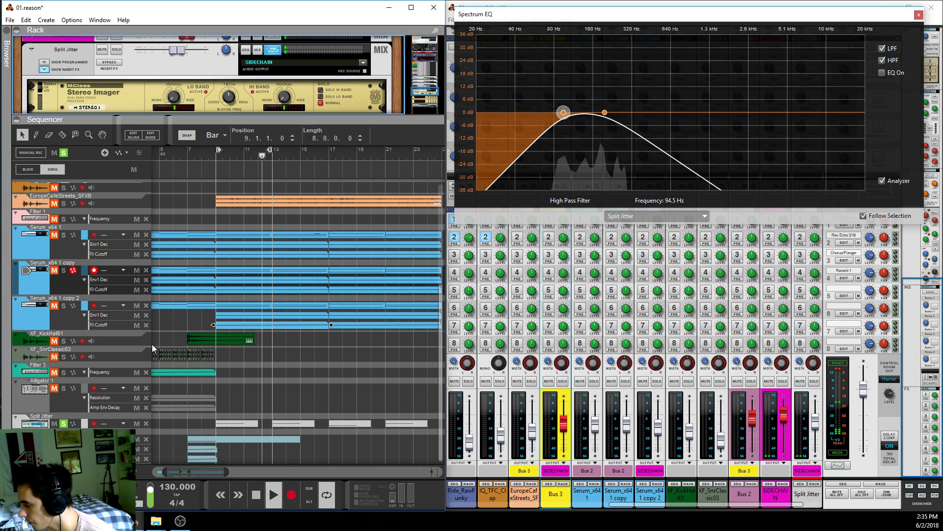
pyautogui.click(63, 306)
pyautogui.click(63, 270)
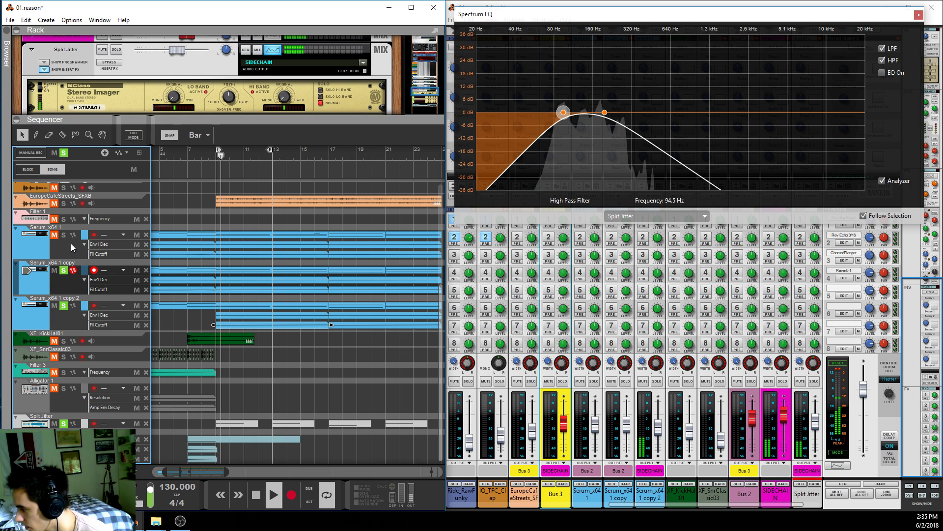
pyautogui.click(63, 203)
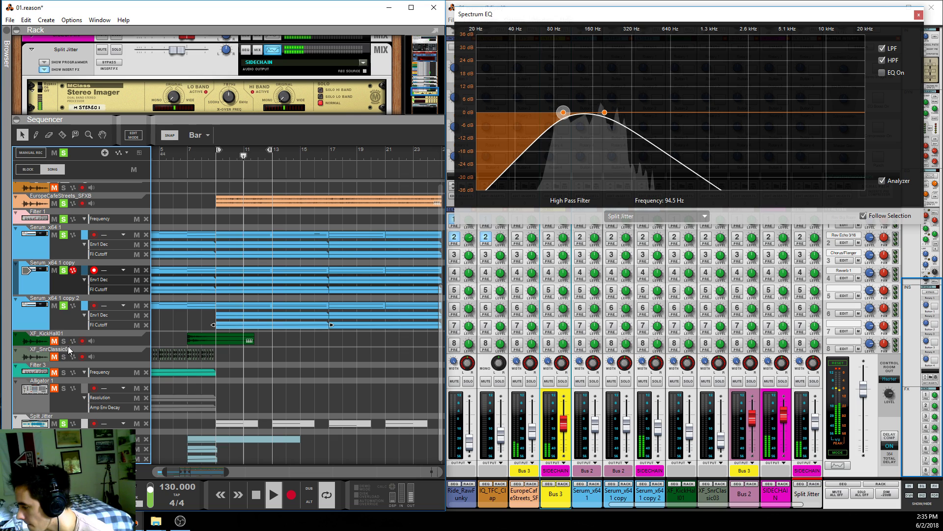
pyautogui.click(205, 155)
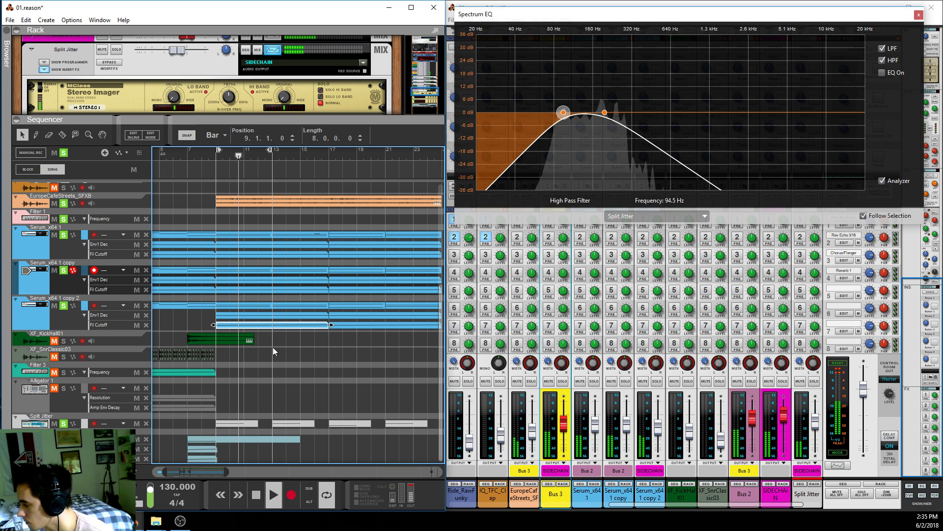
# Switch the Spectrum EQ to the Master Section and look over the tracks during playback
pyautogui.click(656, 216)
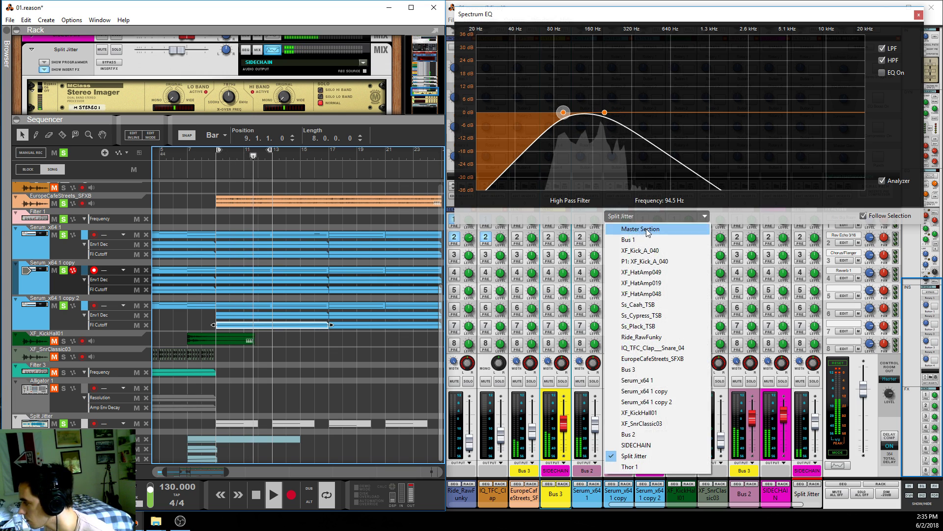
pyautogui.click(634, 227)
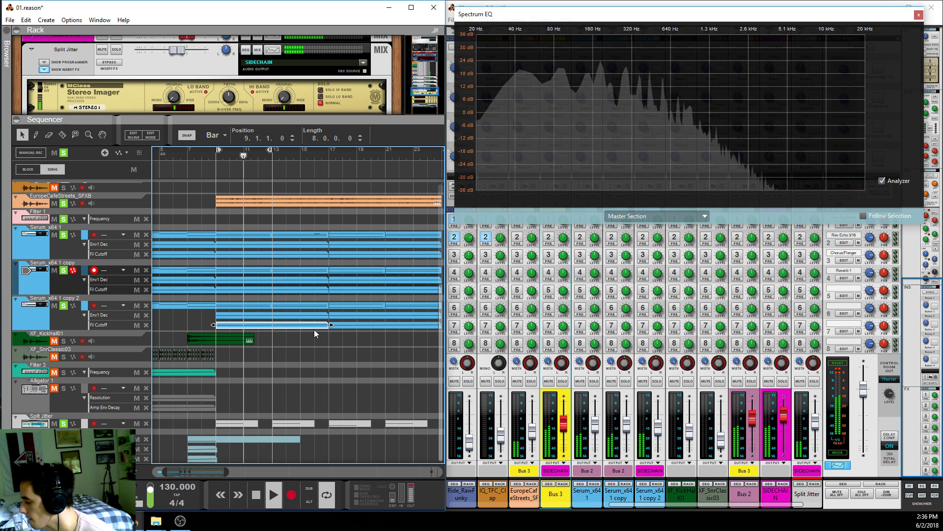
pyautogui.scroll(6, 215, 263)
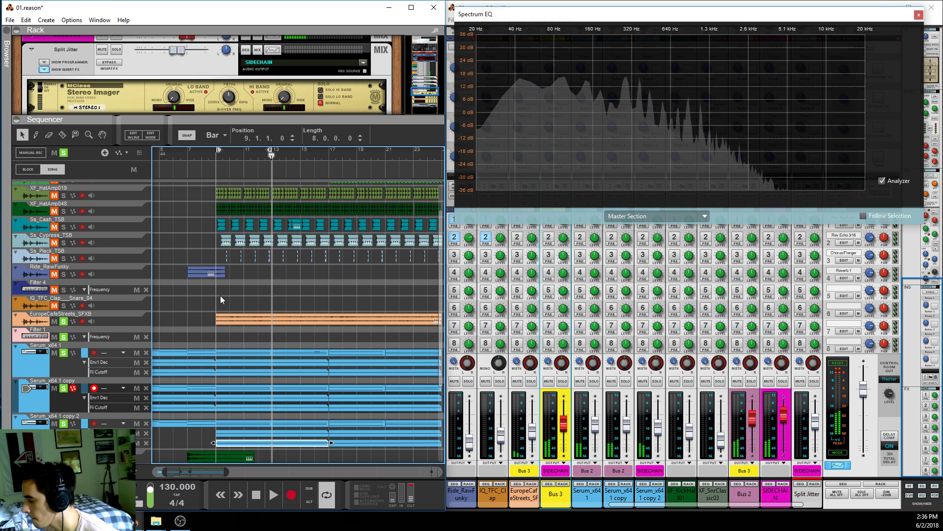
pyautogui.scroll(-6, 220, 296)
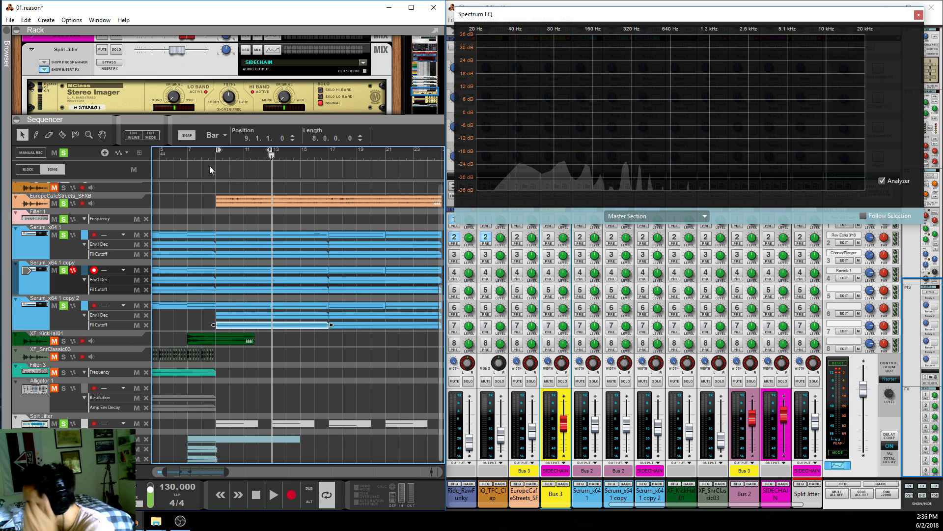
# Play the soloed Serum, EuropeCafeStreets_SFXB and Split Jitter tracks from bar 9 while watching the master spectrum
pyautogui.click(326, 234)
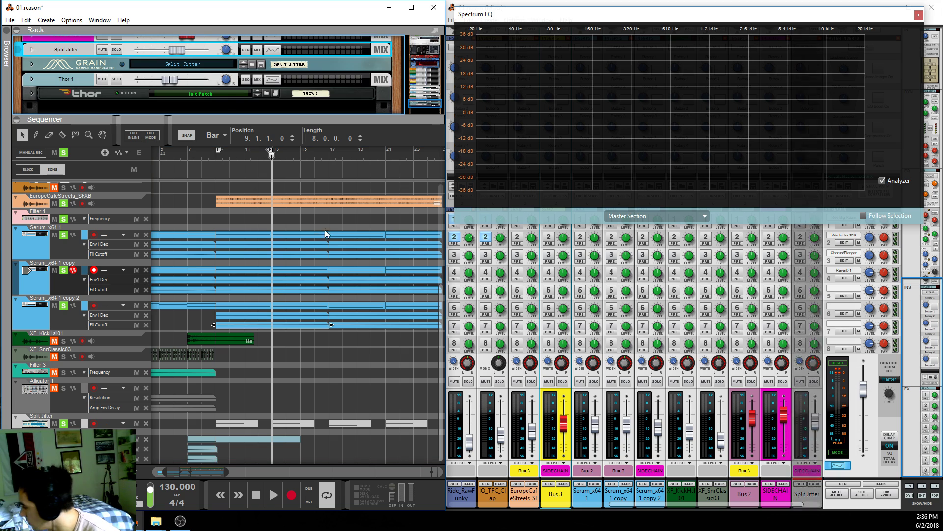
pyautogui.click(217, 158)
pyautogui.press('space')
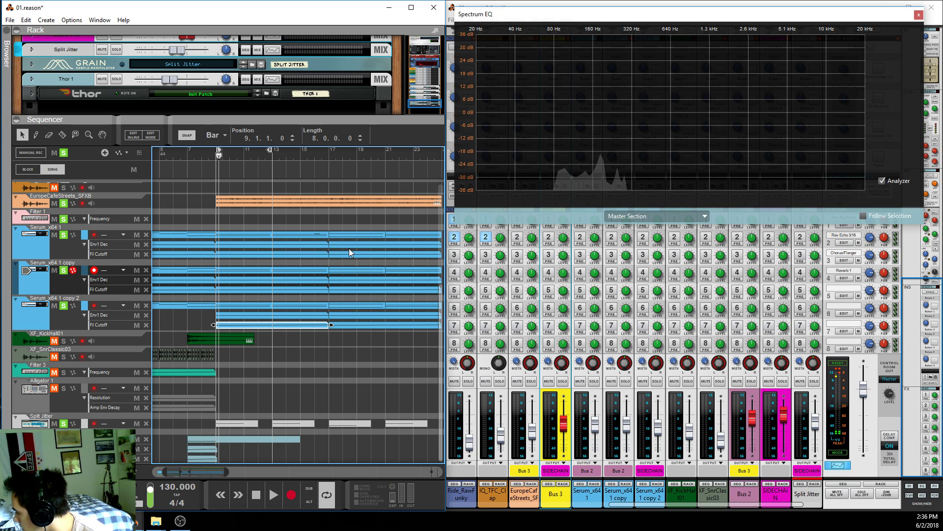
pyautogui.click(325, 309)
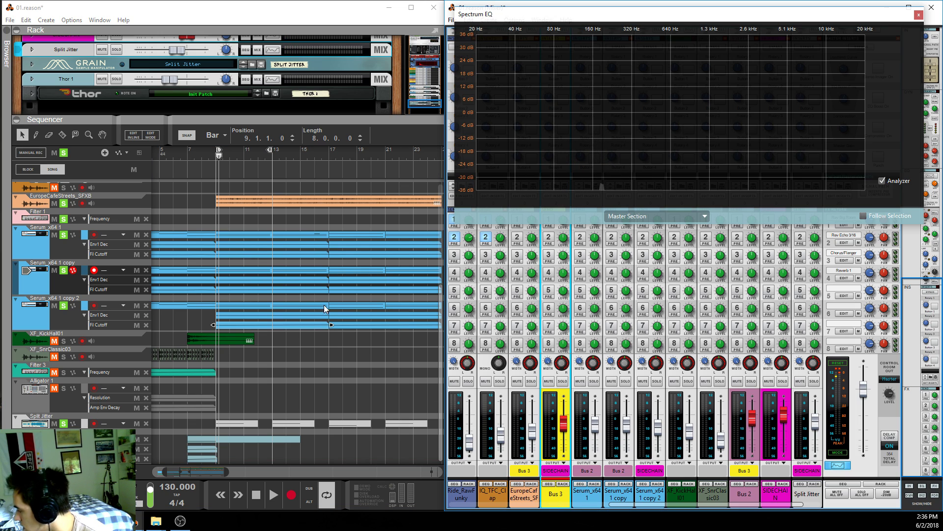
pyautogui.click(216, 154)
pyautogui.press('space')
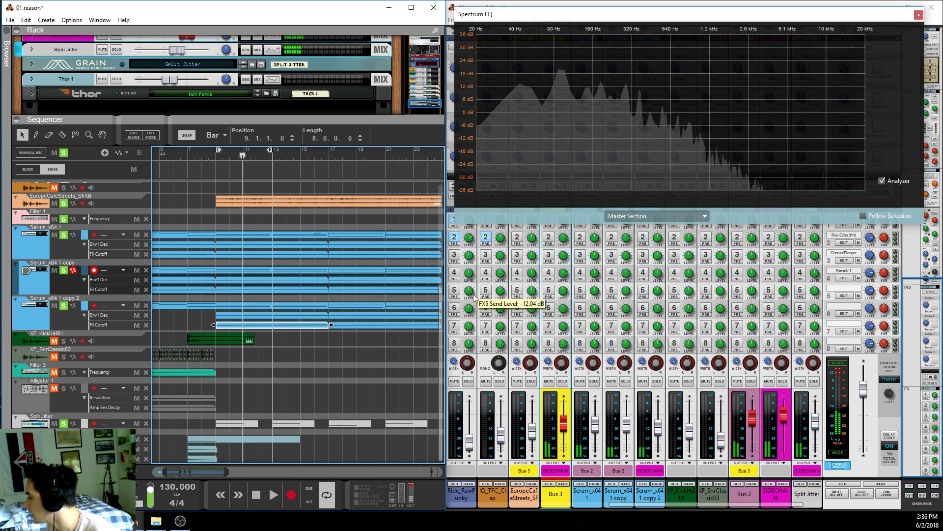
# Enlarge the rack area and unfold the Bus 2 channel to show its insert effects
pyautogui.moveTo(265, 150); pyautogui.dragTo(264, 244)
pyautogui.scroll(5, 208, 174)
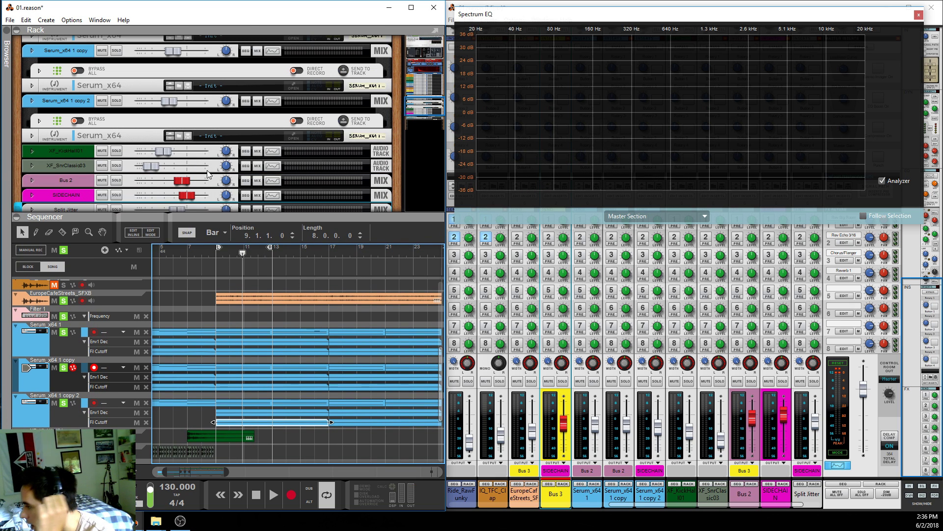
pyautogui.click(32, 180)
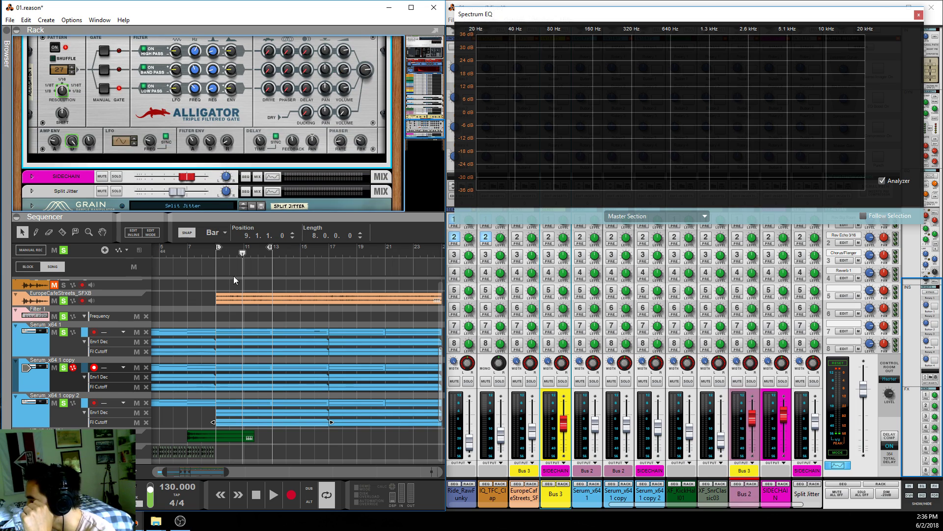
# Solo only Serum_x64 1 and Serum_x64 1 copy and play them briefly from bar 9
pyautogui.click(65, 303)
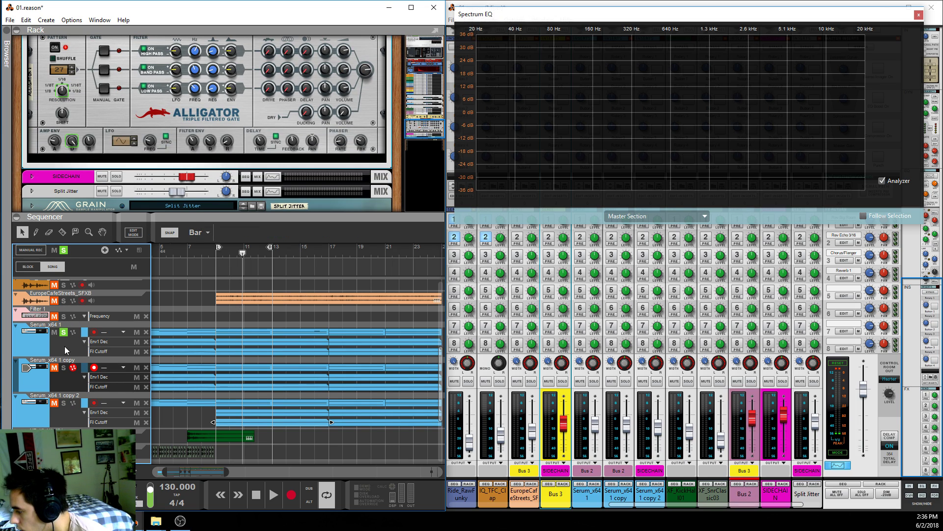
pyautogui.click(216, 255)
pyautogui.press('space')
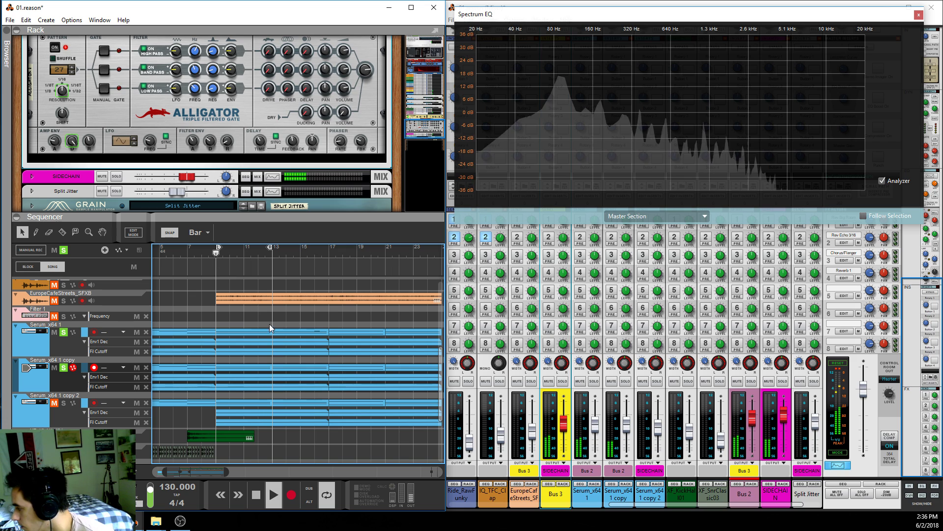
pyautogui.press('space')
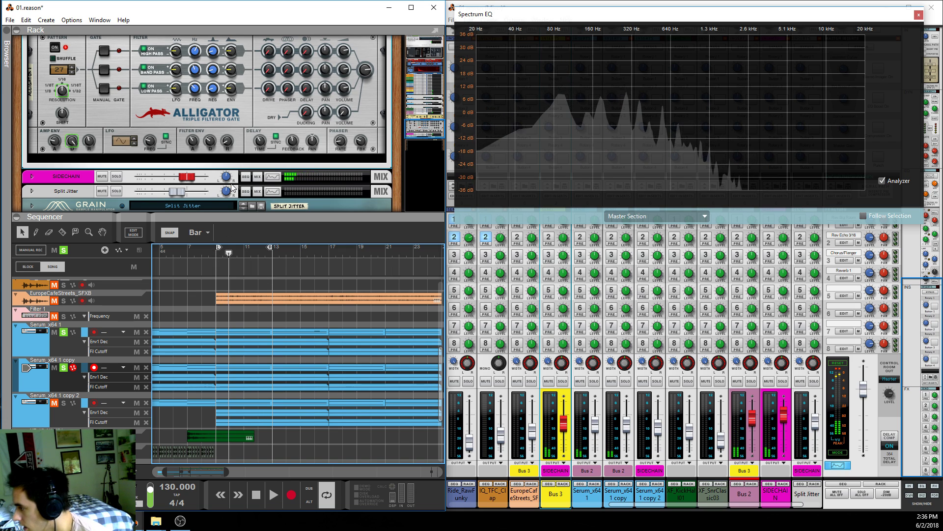
# Enlarge the rack to inspect the MClass Compressor and Alligator on Bus 2 while playing the Serum tracks from bar 9
pyautogui.scroll(3, 232, 181)
pyautogui.moveTo(219, 214); pyautogui.dragTo(219, 308)
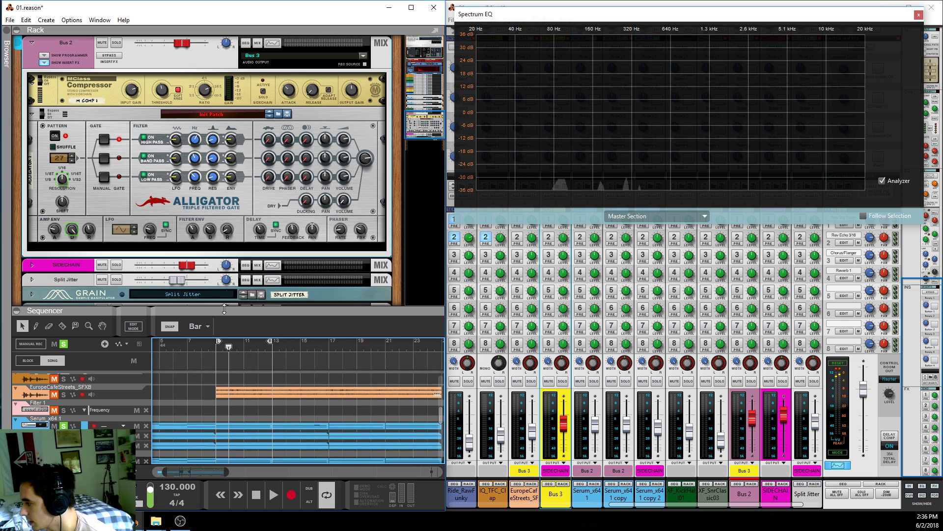
pyautogui.scroll(5, 93, 199)
pyautogui.scroll(-3, 116, 227)
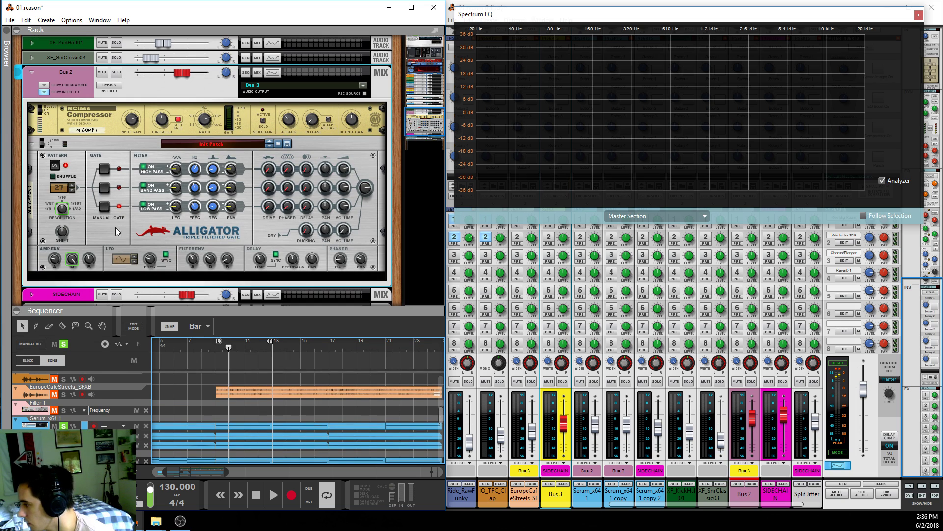
pyautogui.click(98, 118)
pyautogui.click(216, 346)
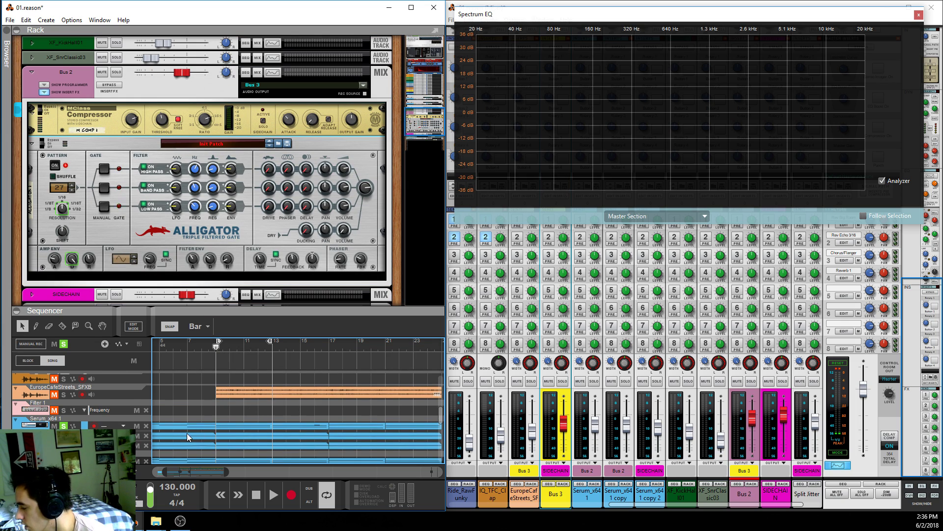
pyautogui.press('Down')
pyautogui.press('space')
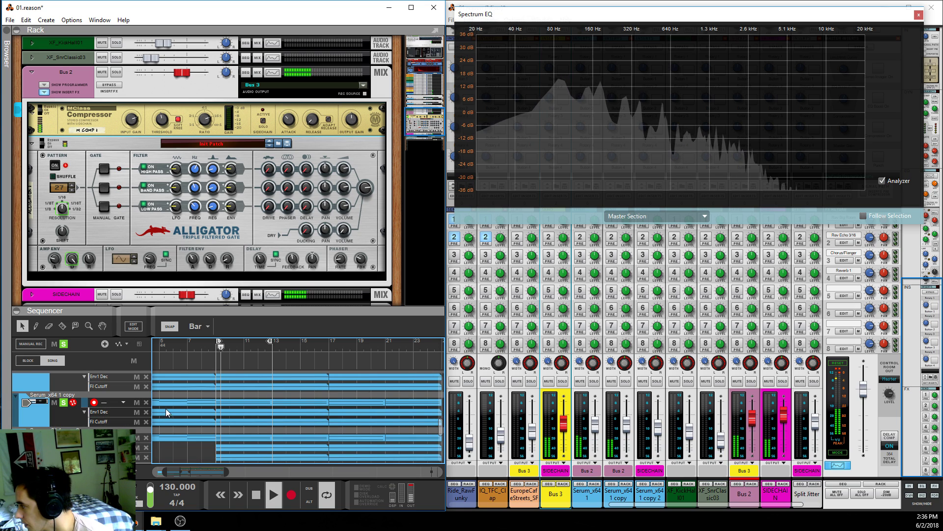
# Stop playback and examine the Alligator's gate and filter settings below the MClass Compressor on Bus 2
pyautogui.scroll(3, 134, 382)
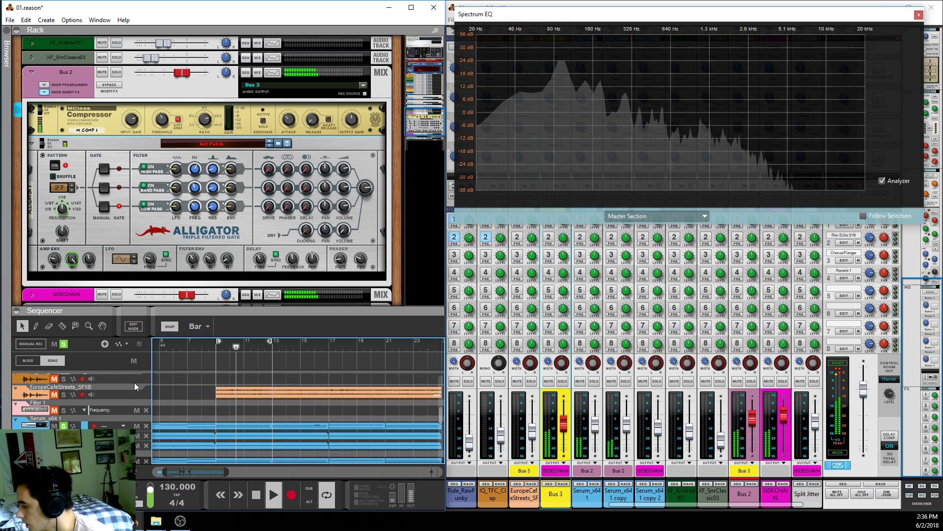
pyautogui.scroll(-2, 141, 171)
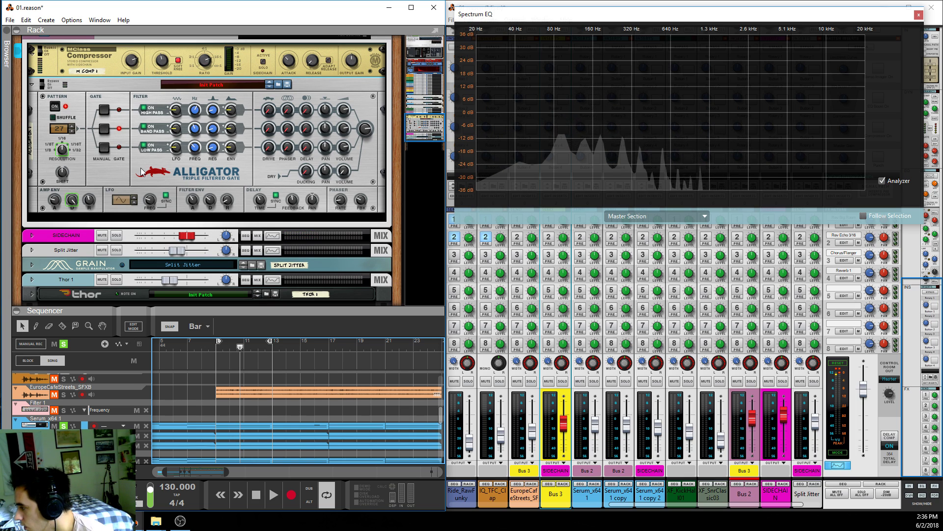
pyautogui.press('space')
pyautogui.scroll(1, 157, 178)
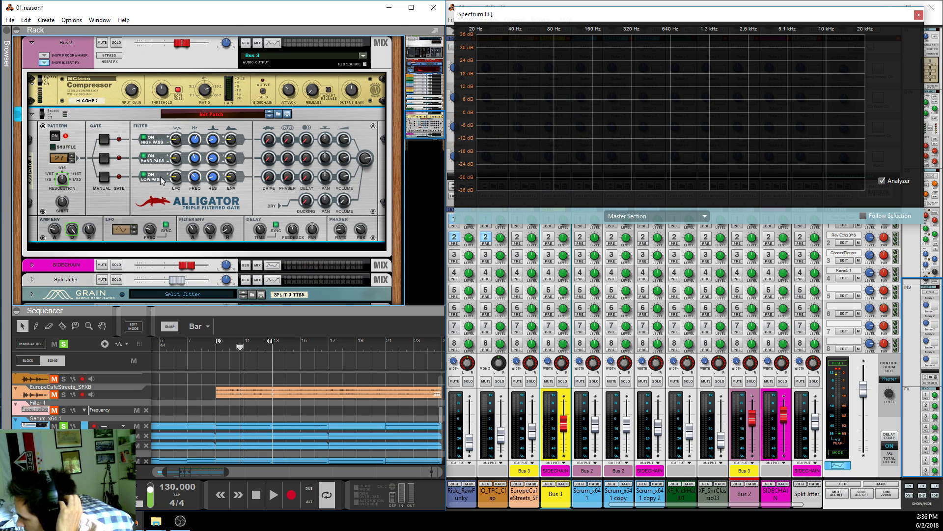
pyautogui.scroll(1, 163, 188)
pyautogui.scroll(-1, 169, 216)
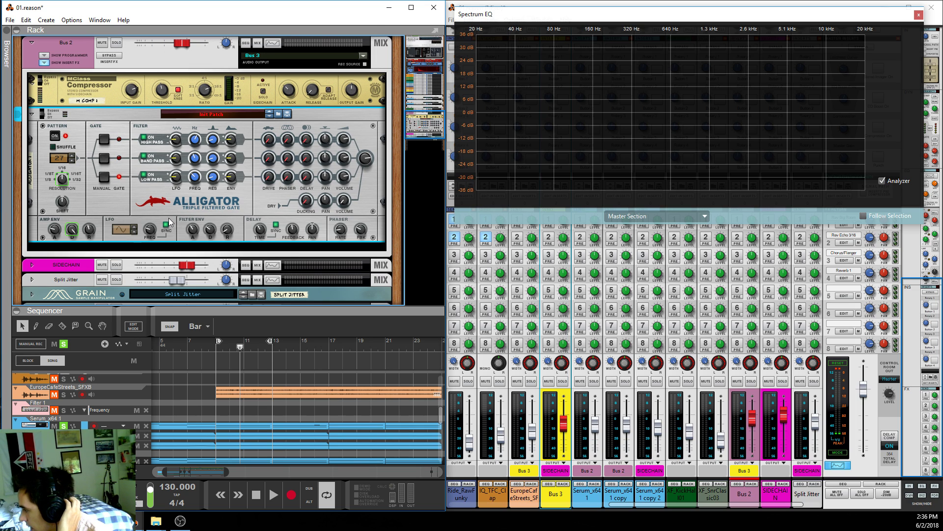
pyautogui.scroll(4, 196, 201)
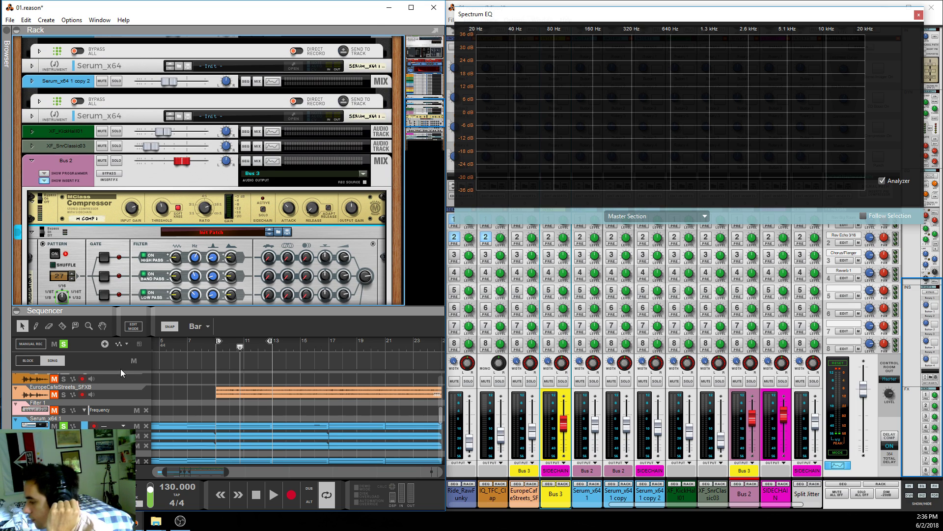
# Clear all solos, play EuropeCafeStreets_SFXB alone from bar 9, and unsolo it again
pyautogui.click(64, 344)
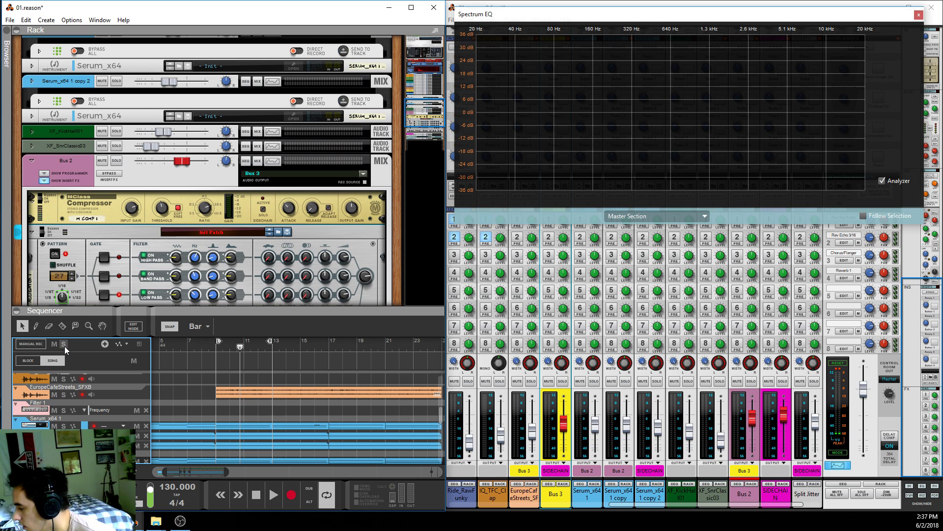
pyautogui.click(64, 394)
pyautogui.press('space')
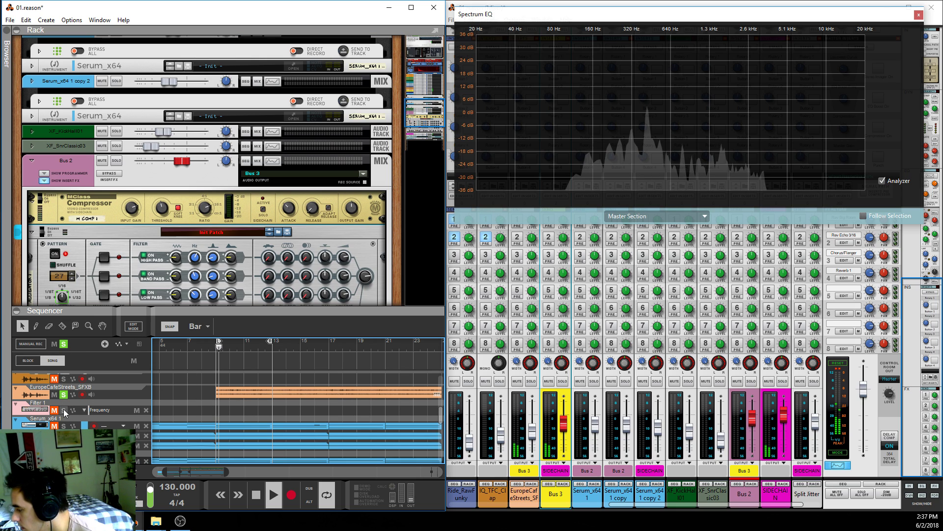
pyautogui.click(64, 394)
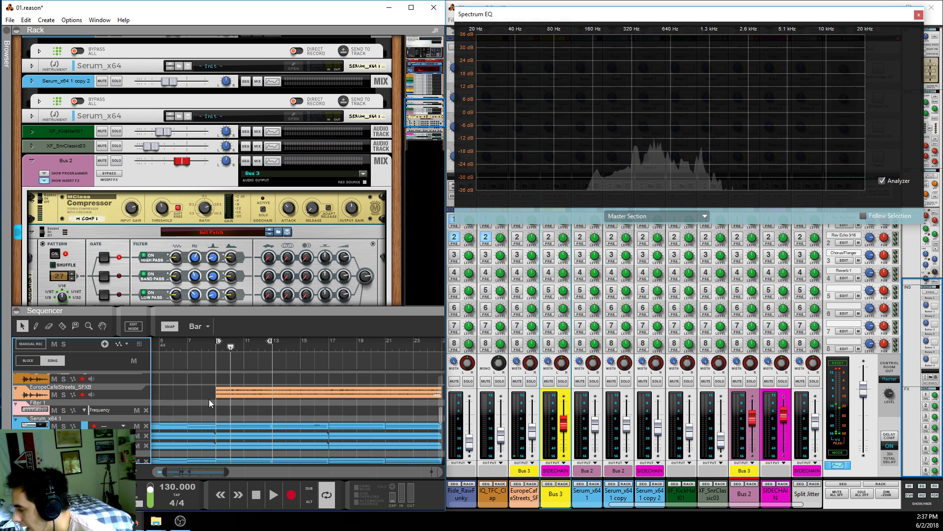
# Enlarge the sequencer area, solo Serum_x64 1 and Serum_x64 1 copy, and play them from bar 9
pyautogui.scroll(-3, 208, 399)
pyautogui.moveTo(273, 306); pyautogui.dragTo(273, 193)
pyautogui.scroll(2, 263, 361)
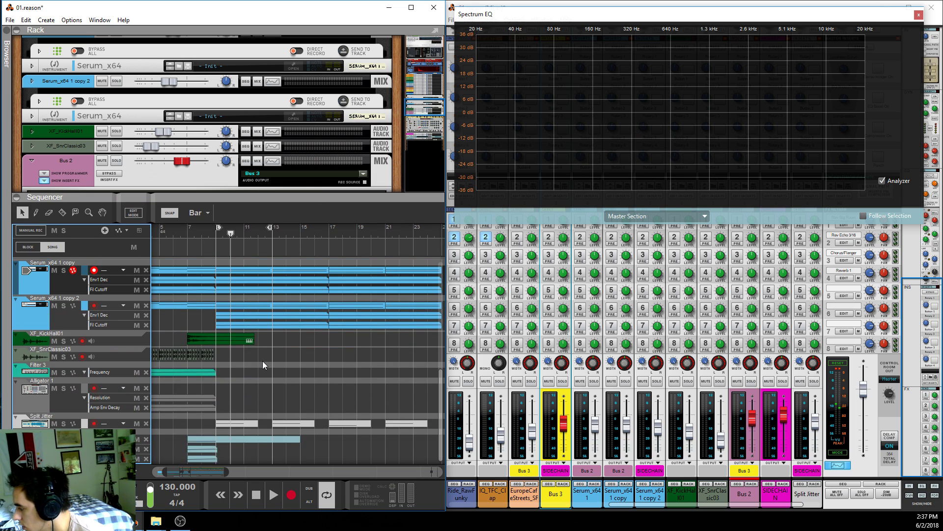
pyautogui.click(63, 329)
pyautogui.click(65, 294)
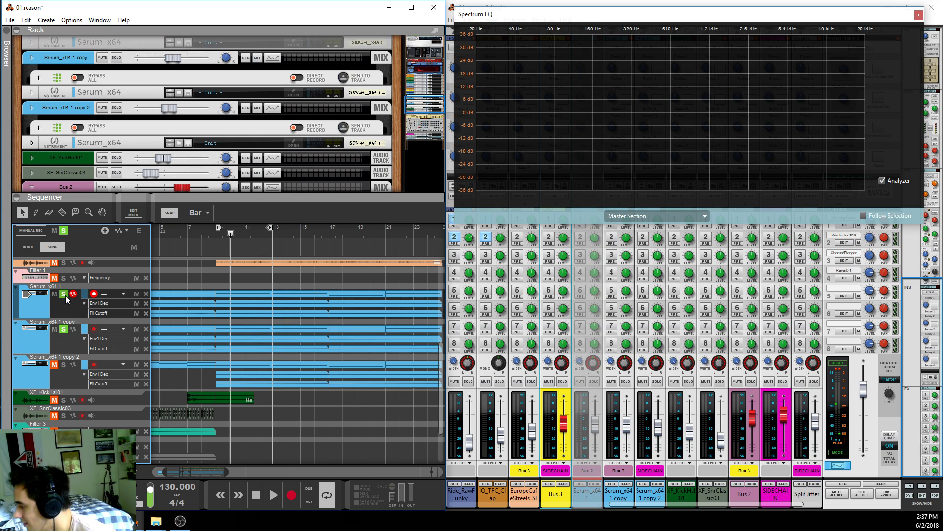
pyautogui.scroll(2, 94, 332)
pyautogui.click(216, 237)
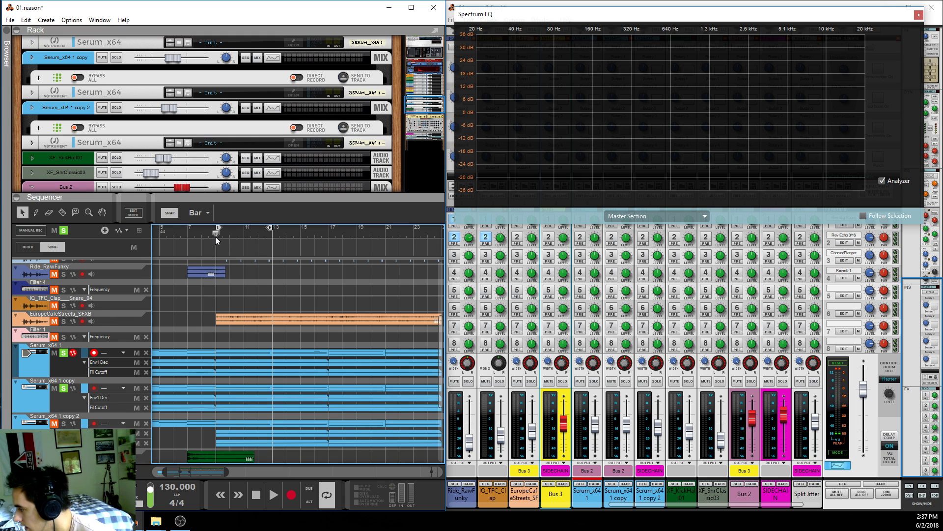
pyautogui.press('space')
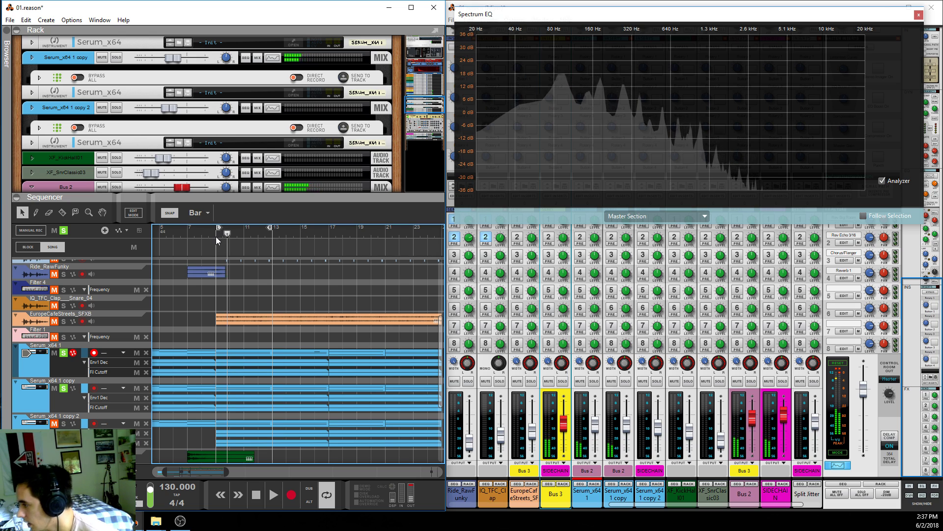
# Add EuropeCafeStreets_SFXB to the soloed Serum tracks and play them together from bar 9
pyautogui.click(63, 321)
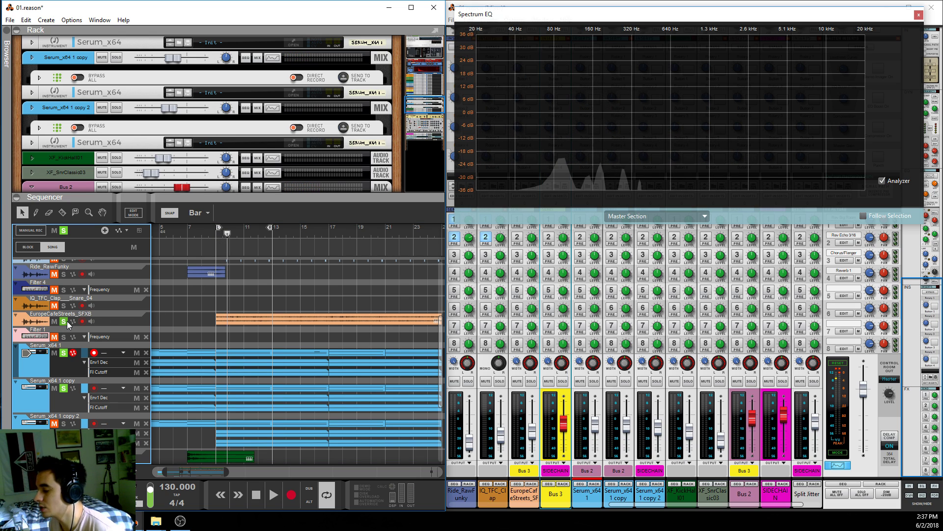
pyautogui.click(216, 236)
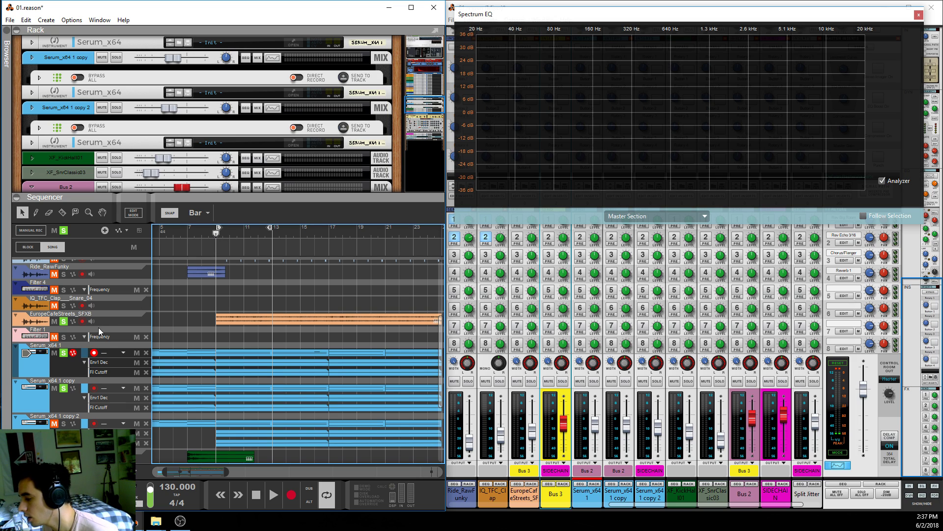
pyautogui.press('space')
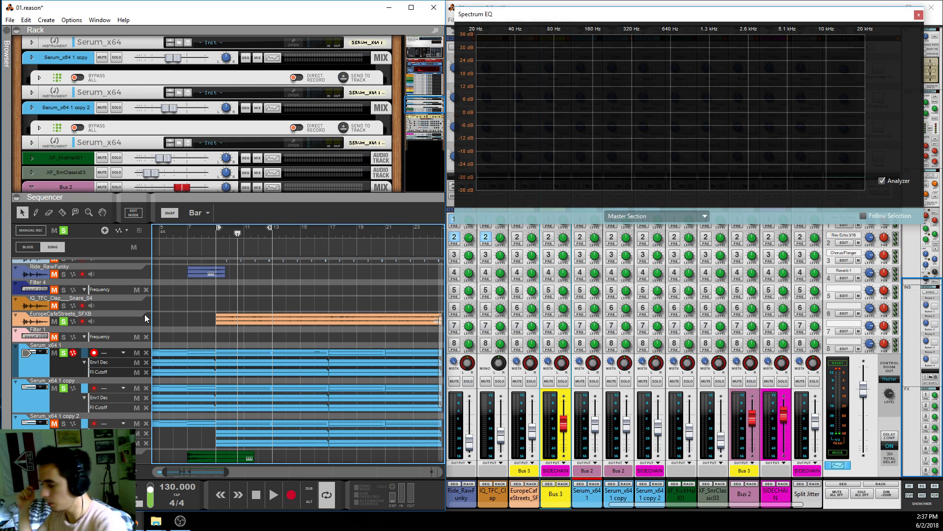
# Fold the Bus 2 channel in the rack to hide its compressor and Alligator
pyautogui.scroll(-3, 299, 320)
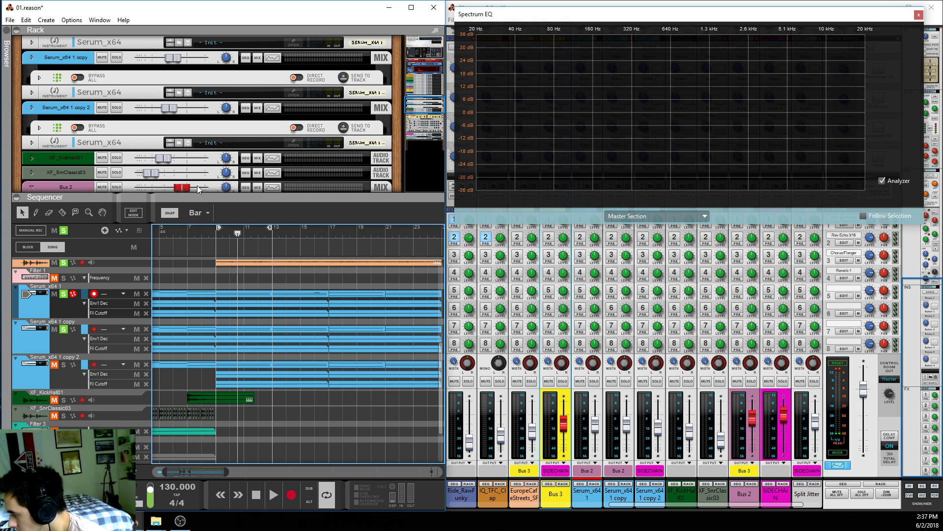
pyautogui.scroll(-6, 55, 105)
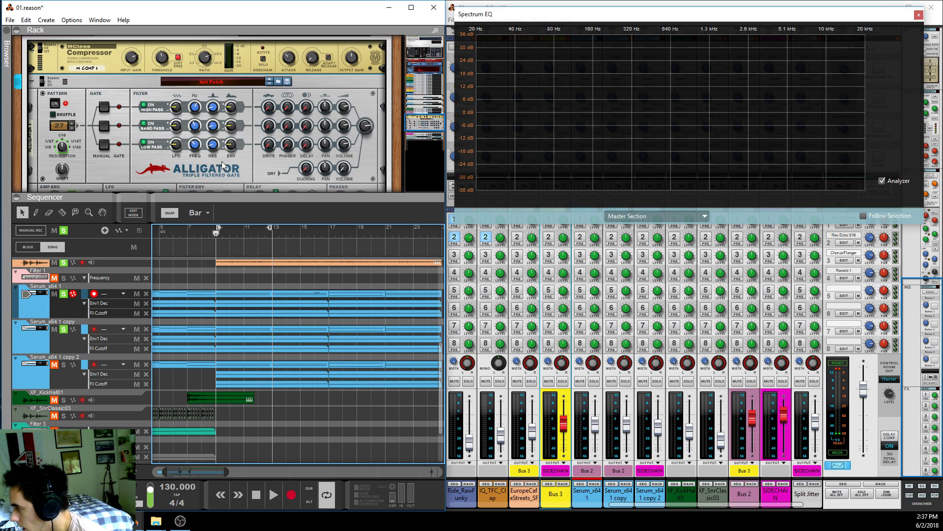
pyautogui.scroll(2, 54, 106)
pyautogui.click(31, 71)
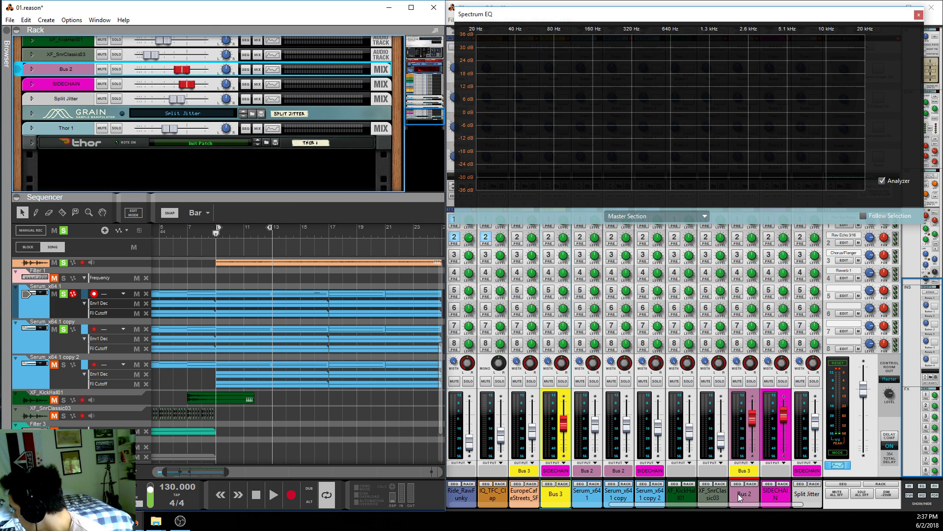
# Enlarge the rack area and unfold the Bus 3 channel to show its OTT_x64 insert effect
pyautogui.moveTo(208, 200); pyautogui.dragTo(208, 288)
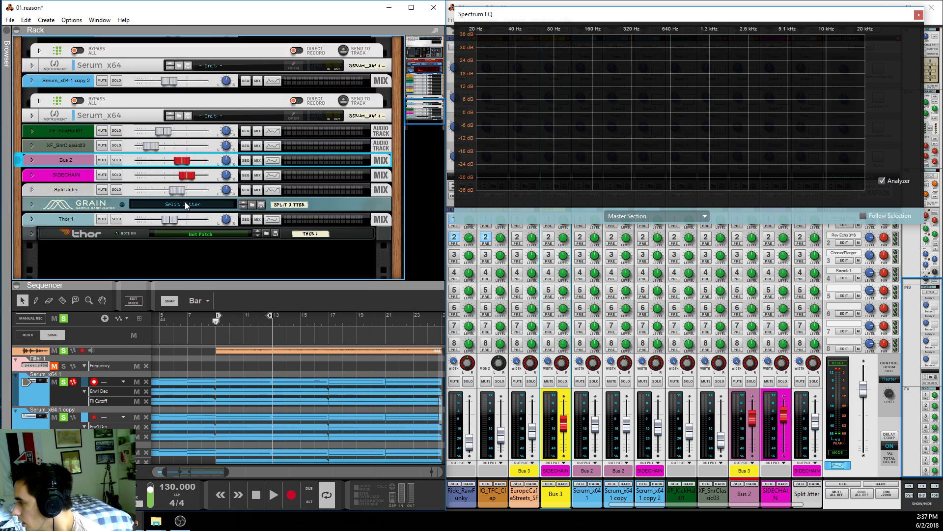
pyautogui.scroll(5, 185, 201)
pyautogui.click(31, 129)
pyautogui.scroll(-3, 315, 154)
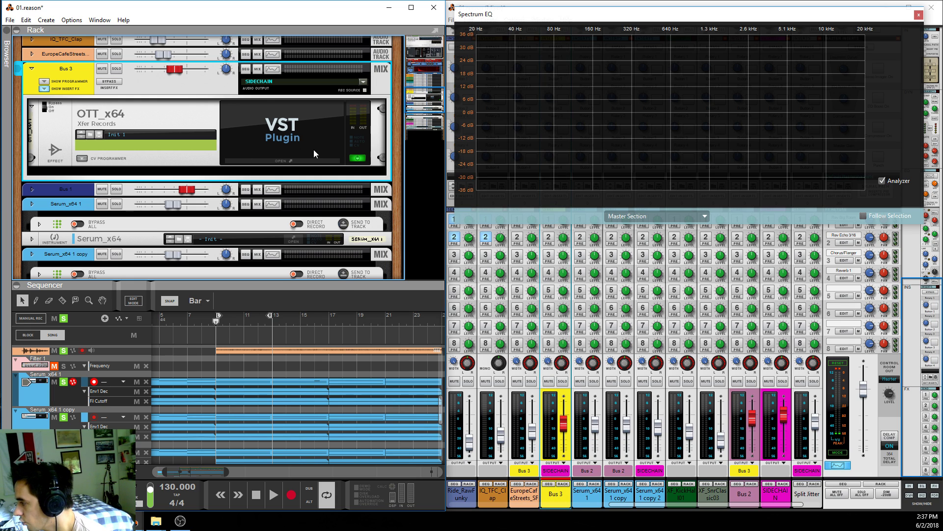
pyautogui.scroll(3, 97, 137)
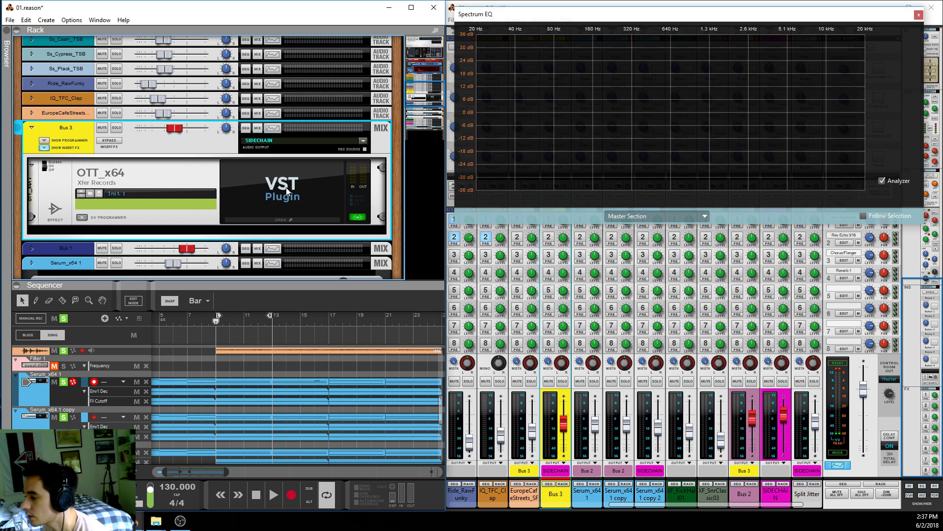
# Open the OTT_x64 plugin window beside its rack device and enlarge the sequencer to show the soloed tracks
pyautogui.doubleClick(305, 185)
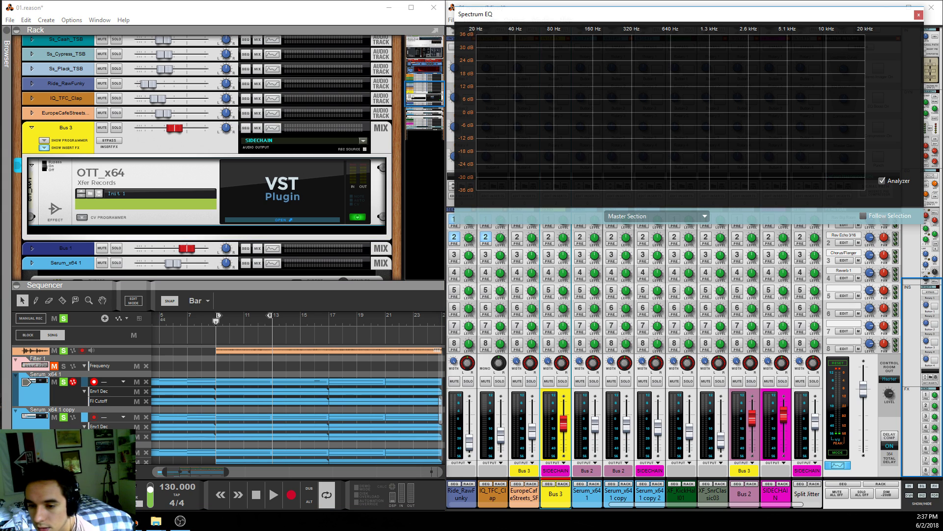
pyautogui.moveTo(49, 95); pyautogui.dragTo(307, 115)
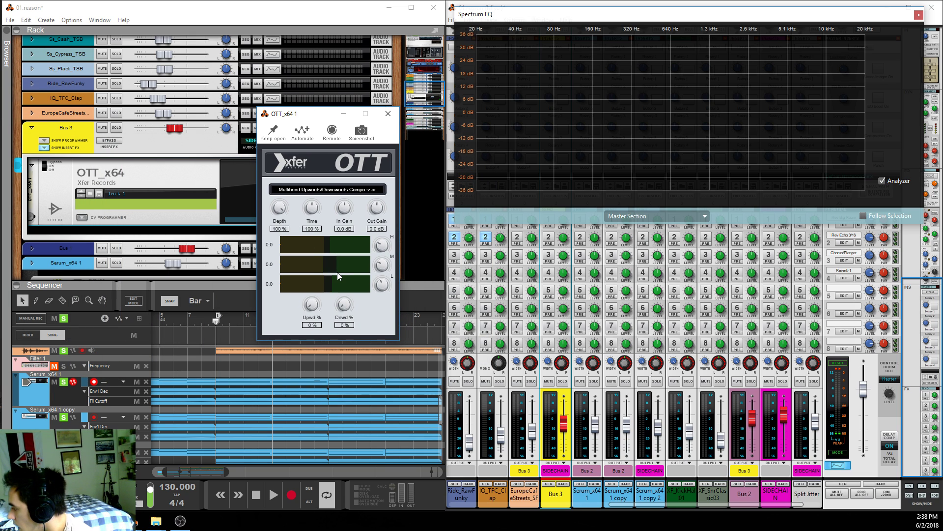
pyautogui.click(221, 335)
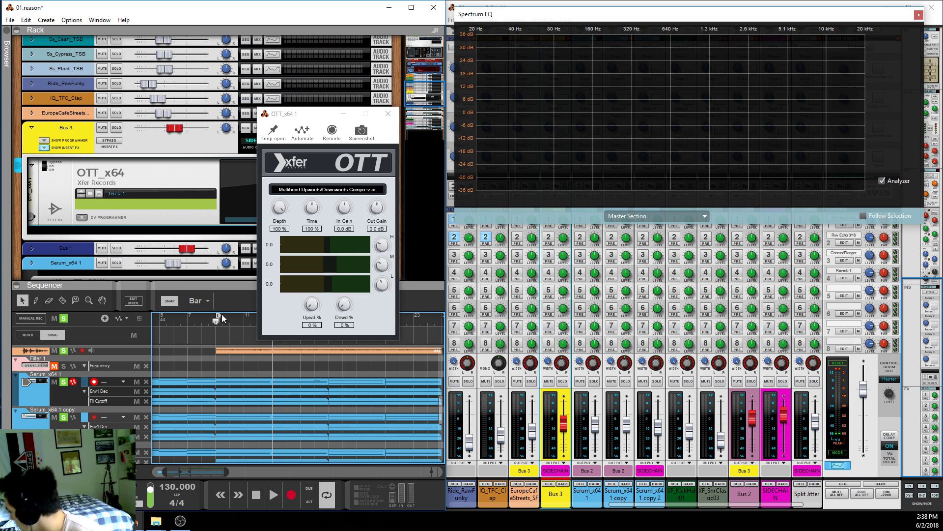
pyautogui.moveTo(208, 277); pyautogui.dragTo(220, 252)
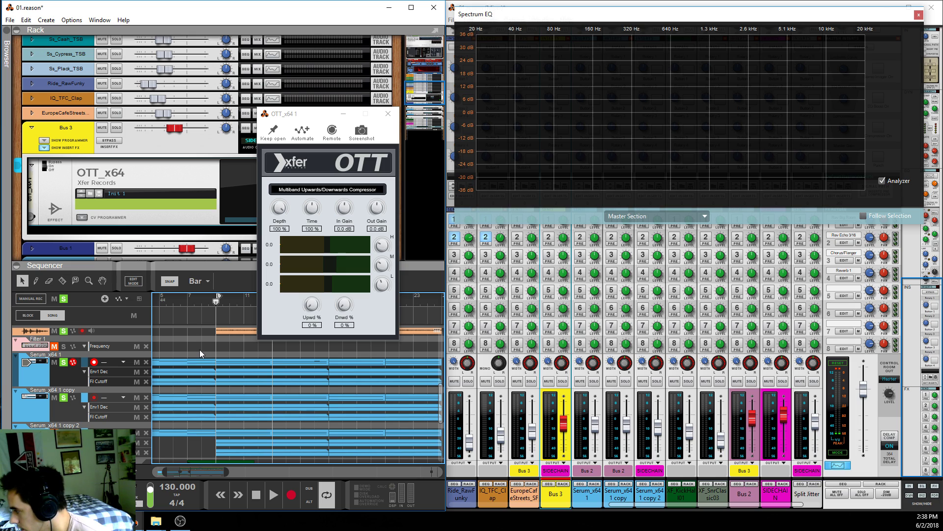
pyautogui.scroll(2, 199, 349)
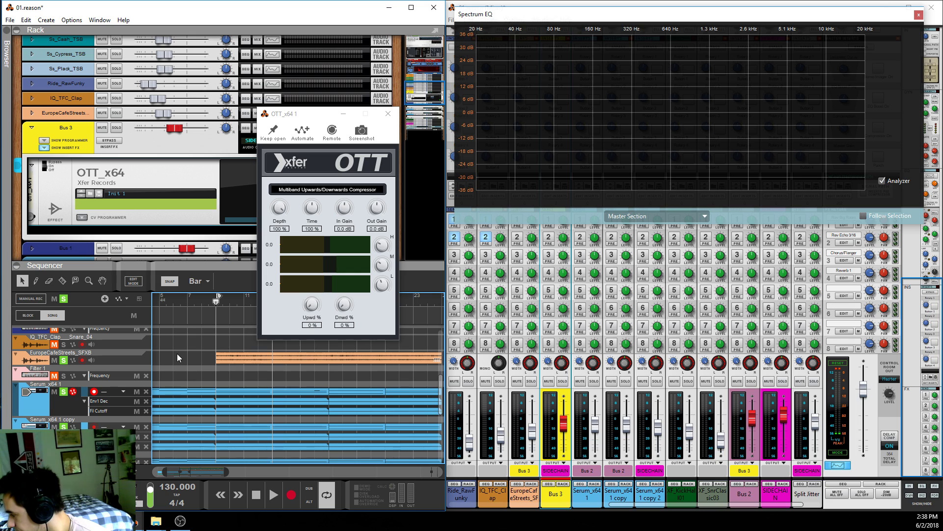
# Play the soloed tracks from bar 9 with OTT_x64 on Bus 3 switched off and on to compare the sound
pyautogui.click(47, 167)
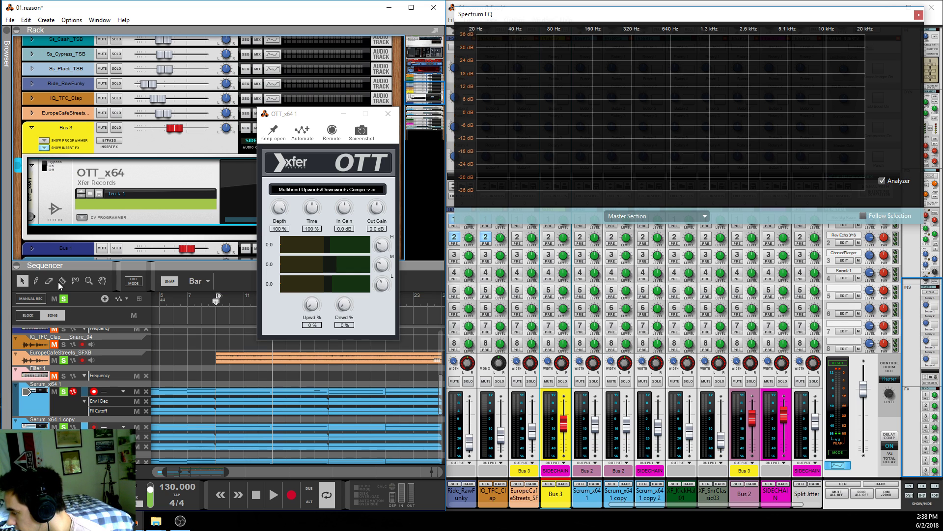
pyautogui.press('space')
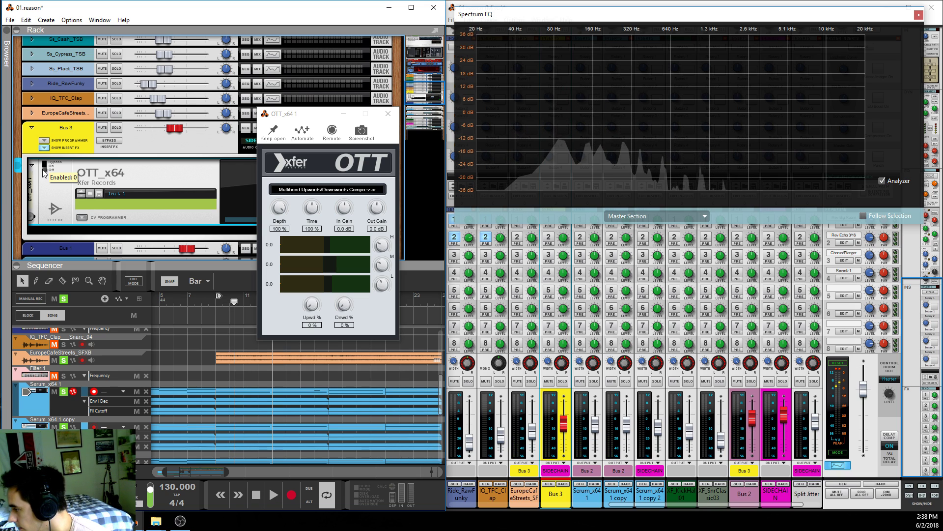
pyautogui.press('space')
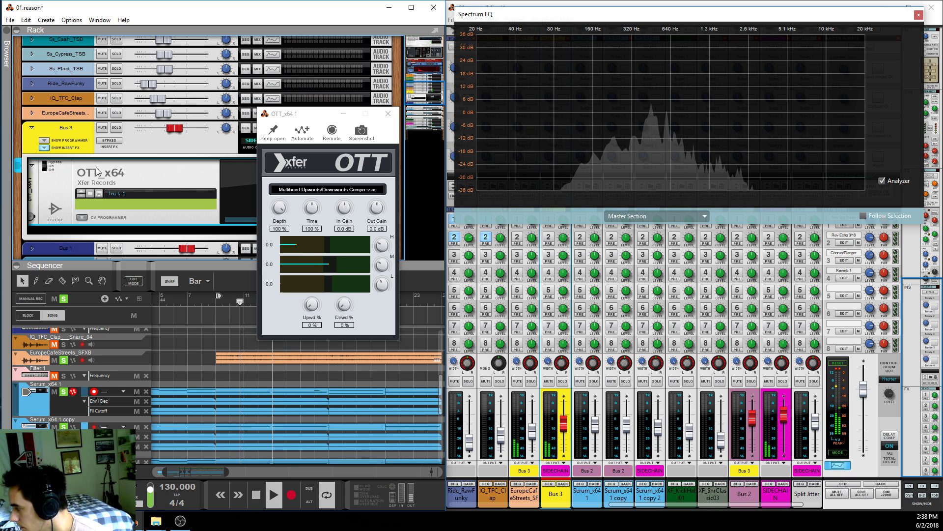
pyautogui.click(215, 300)
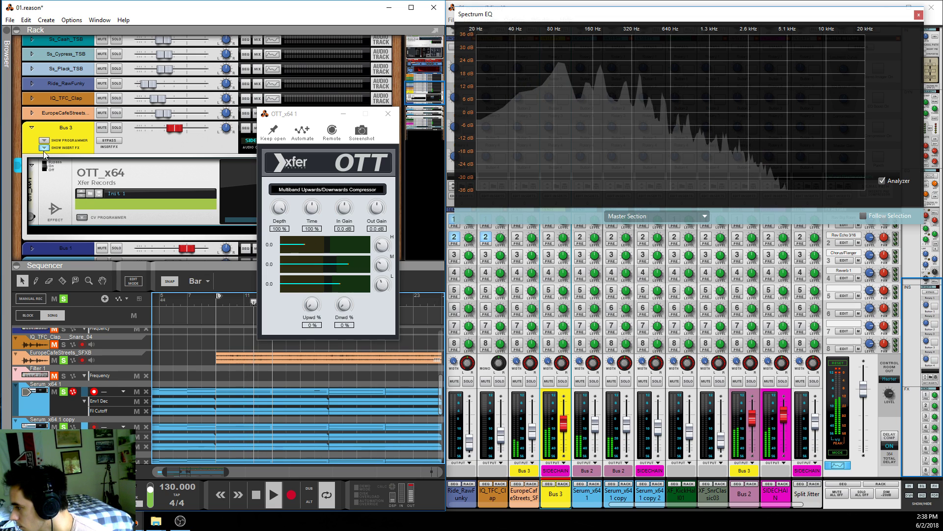
pyautogui.scroll(-2, 173, 349)
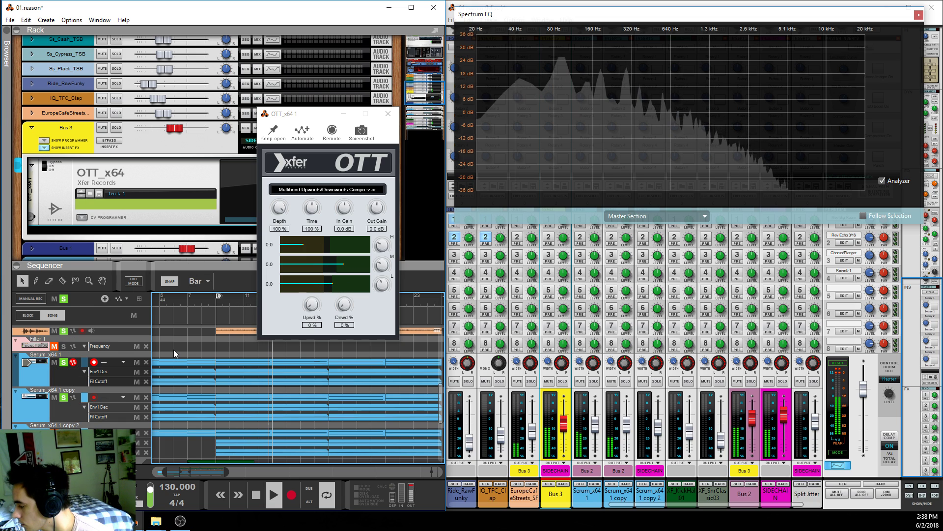
pyautogui.press('space')
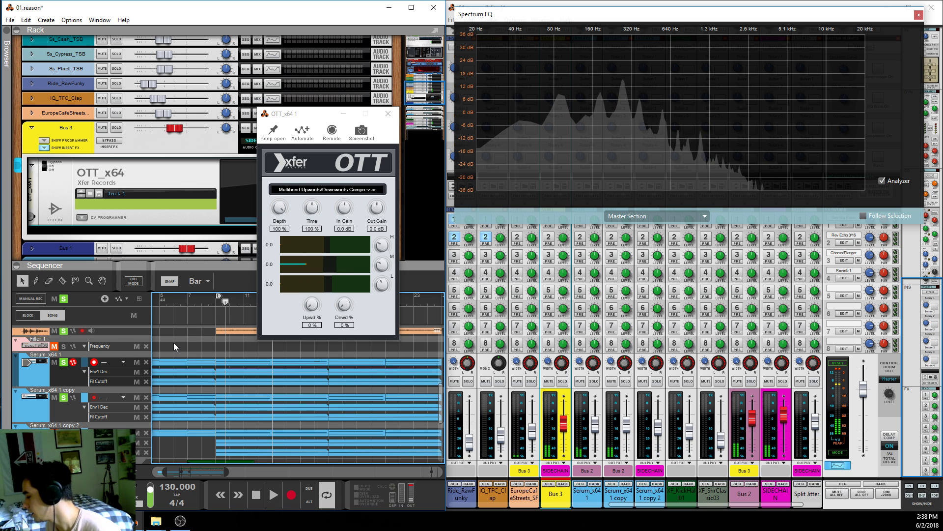
# Dismiss the OTT_x64 plugin window and fold the Bus 3 channel, bringing the lower sequencer tracks into view
pyautogui.click(28, 137)
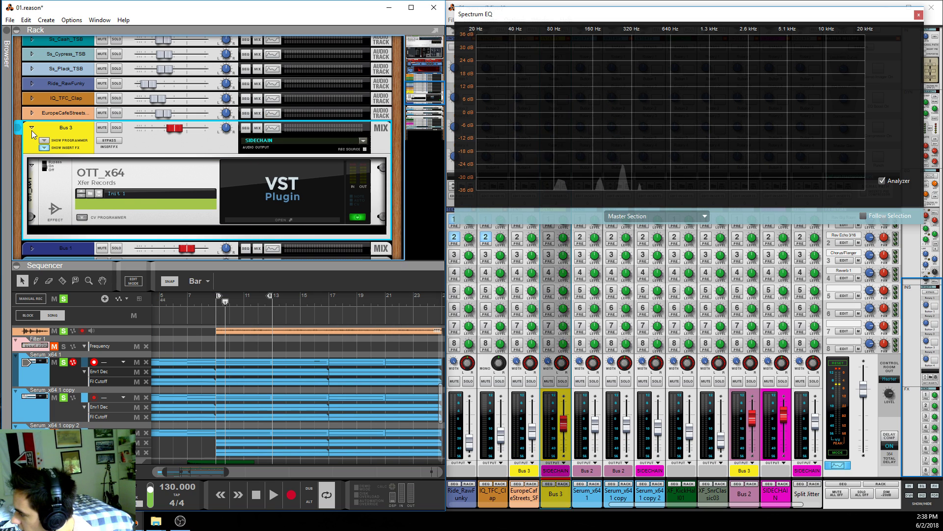
pyautogui.click(31, 128)
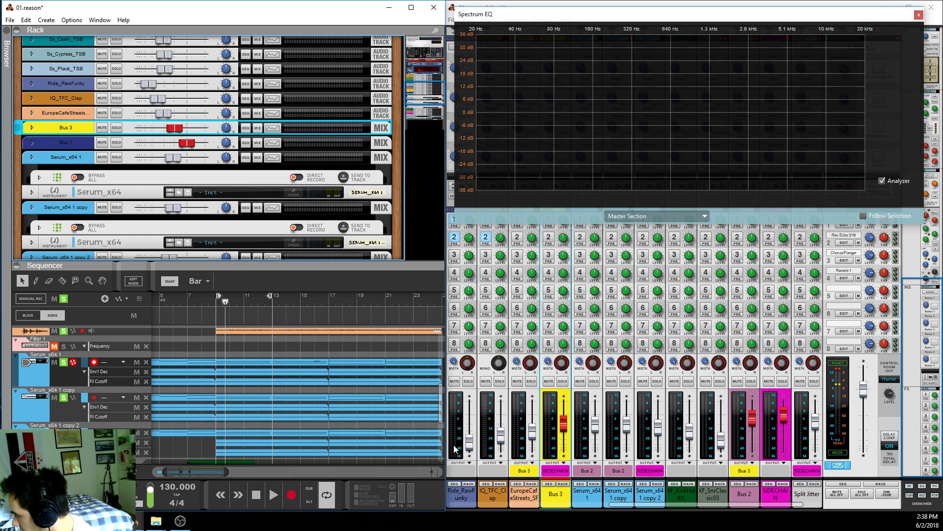
pyautogui.scroll(-3, 219, 452)
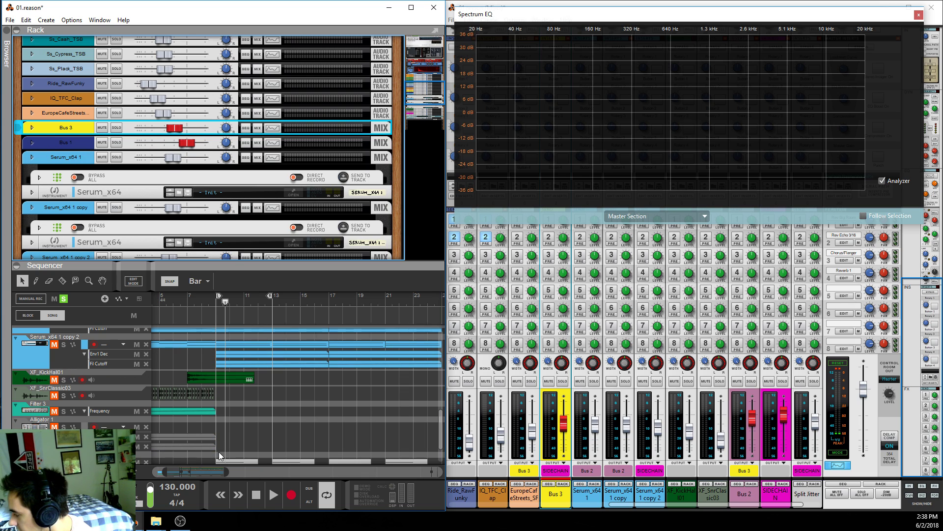
# Bring the SIDECHAIN channel into view in the rack and unfold it to show its Kickstart-64bit insert effect
pyautogui.click(252, 438)
pyautogui.scroll(-3, 251, 438)
pyautogui.scroll(2, 251, 438)
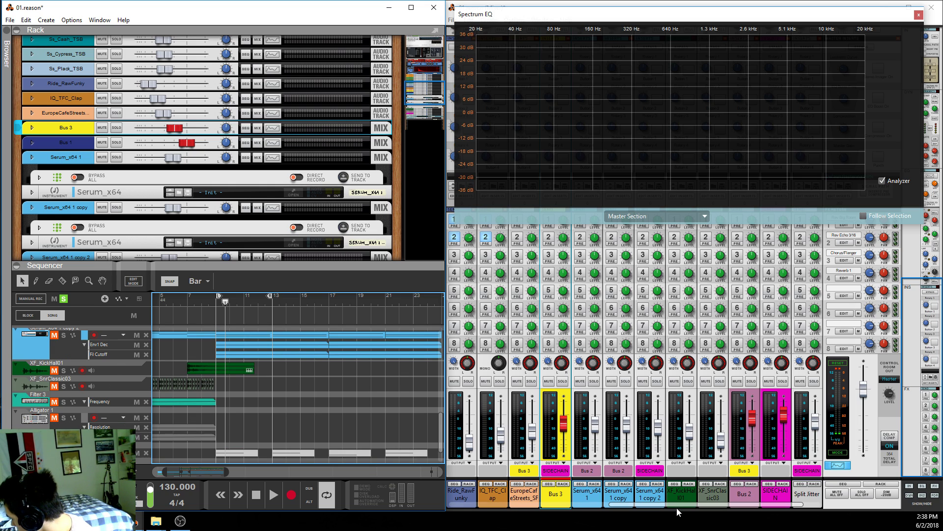
pyautogui.moveTo(677, 506); pyautogui.dragTo(709, 503)
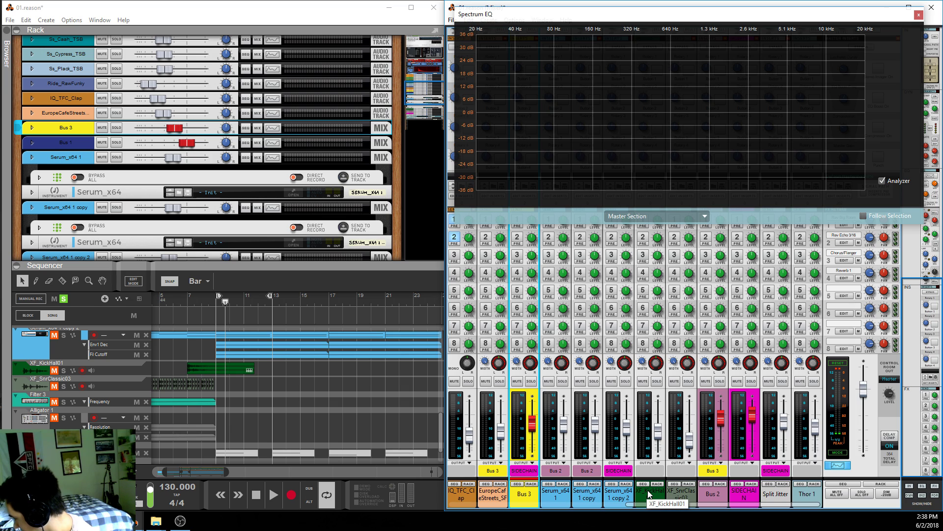
pyautogui.scroll(-6, 59, 129)
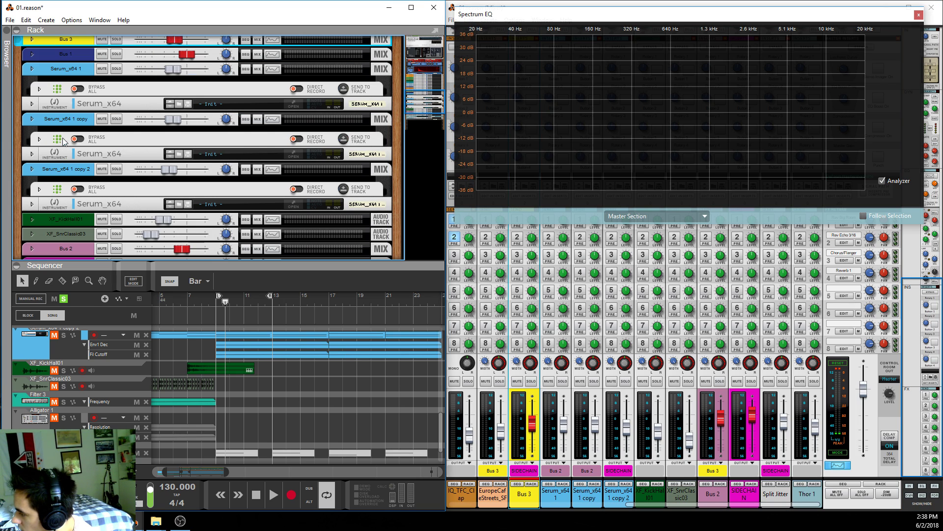
pyautogui.click(32, 175)
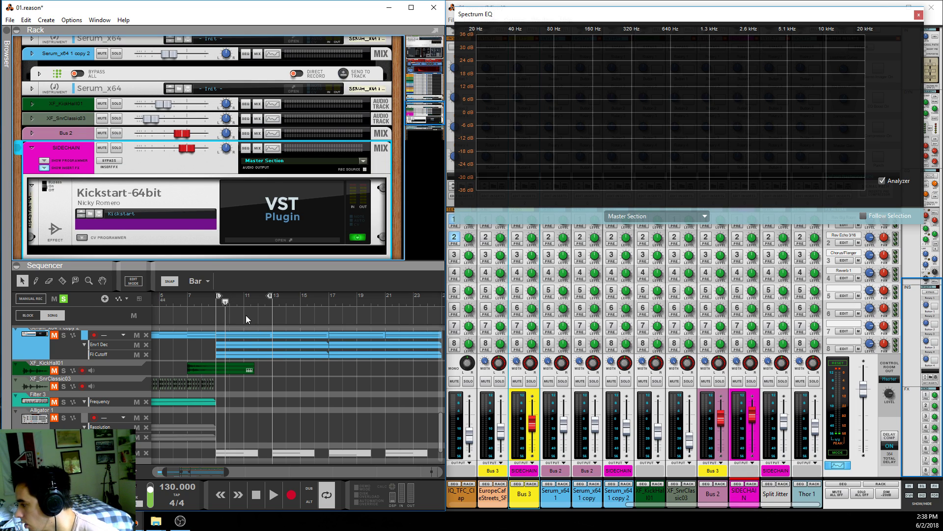
# Open the Kickstart-64bit plugin window, rearrange it and the Spectrum EQ window, and set the song position to bar 9
pyautogui.click(214, 302)
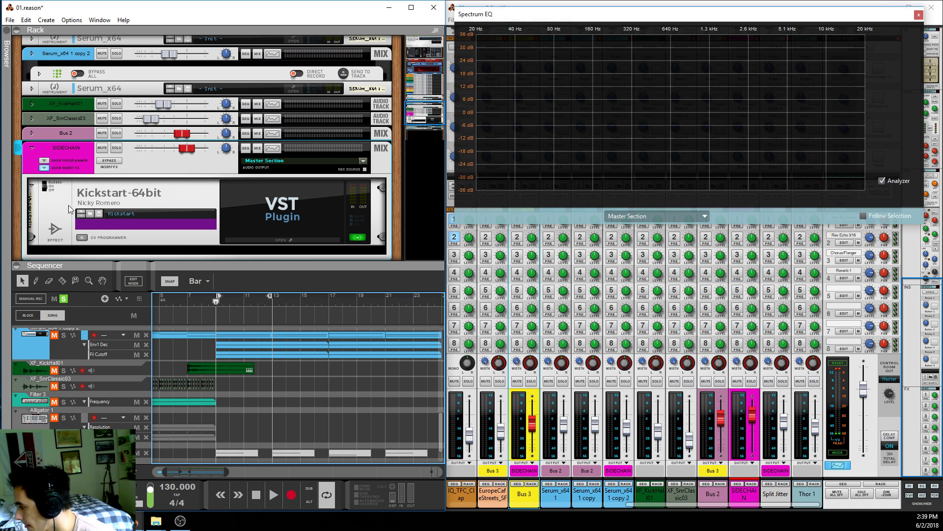
pyautogui.click(315, 199)
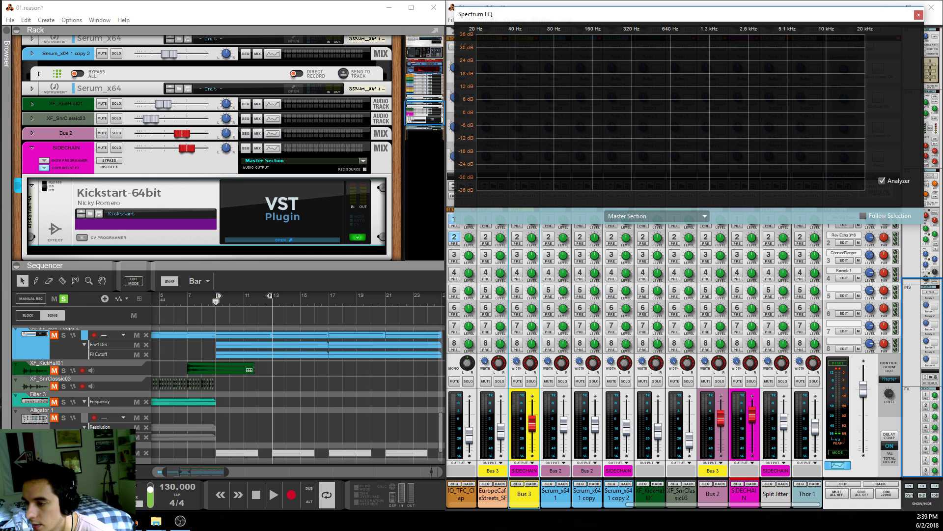
pyautogui.click(283, 240)
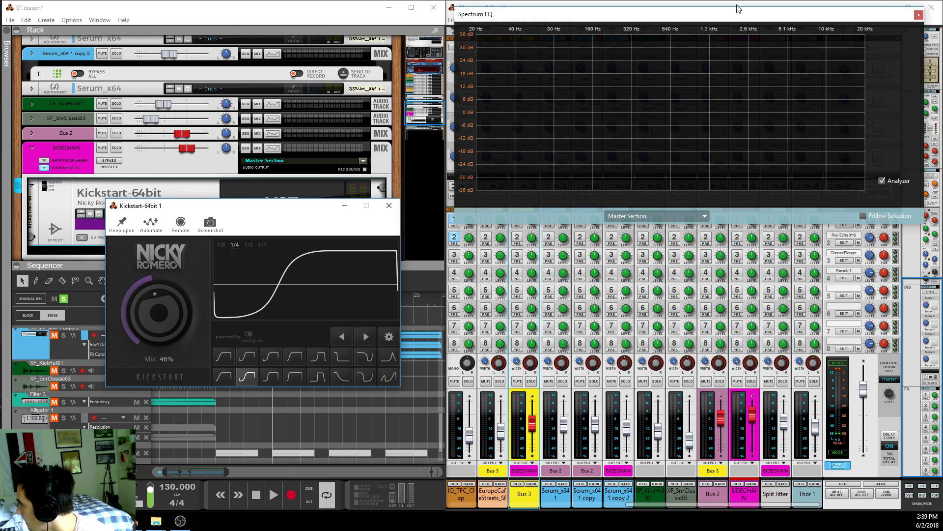
pyautogui.moveTo(751, 20); pyautogui.dragTo(758, 12)
pyautogui.moveTo(240, 205); pyautogui.dragTo(236, 155)
pyautogui.click(242, 330)
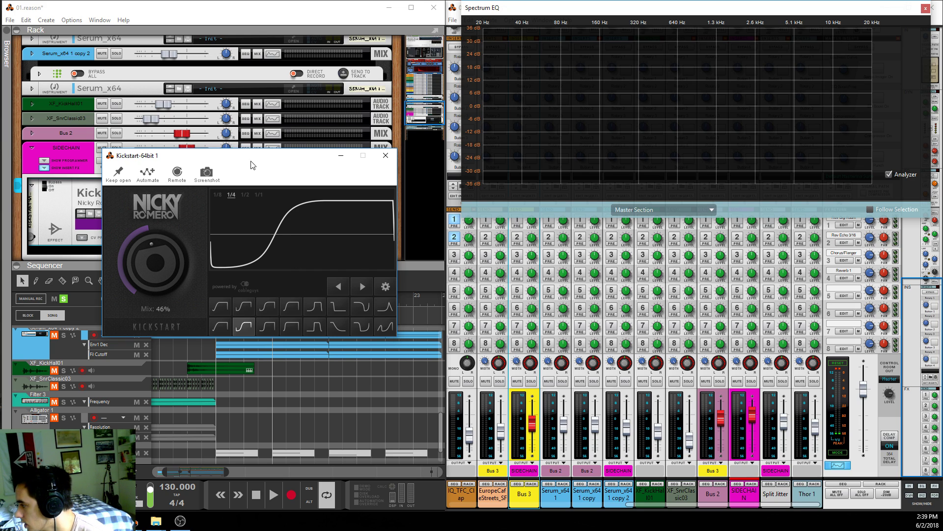
pyautogui.moveTo(249, 157); pyautogui.dragTo(369, 87)
pyautogui.click(215, 304)
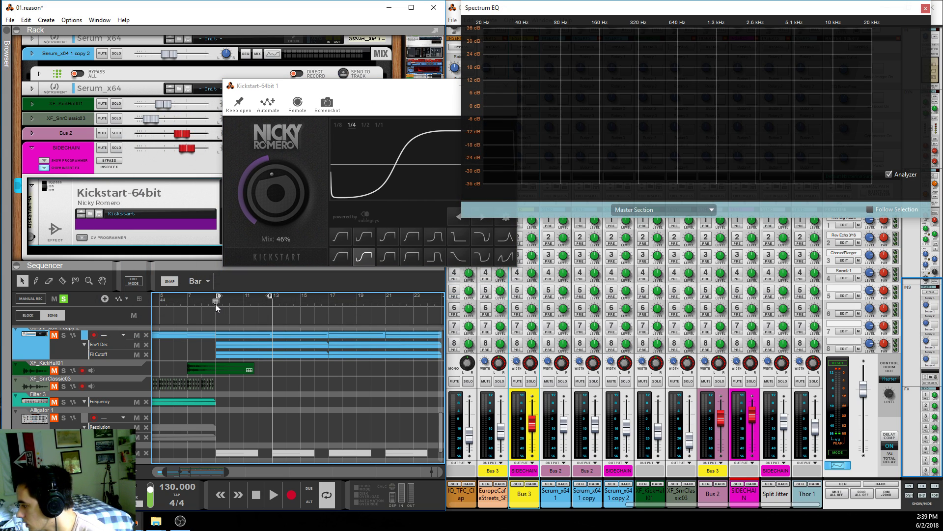
# Clear all track solos and dismiss the Kickstart-64bit plugin window
pyautogui.click(64, 298)
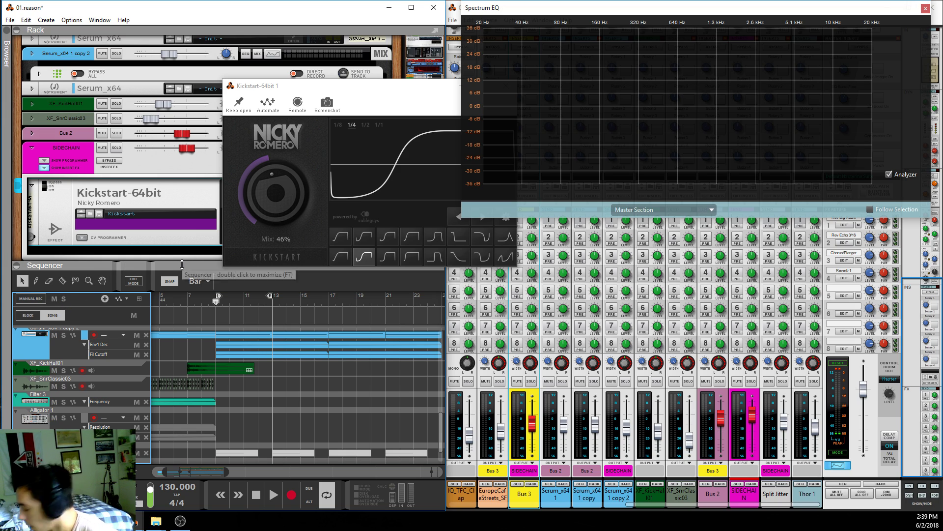
pyautogui.press('F2')
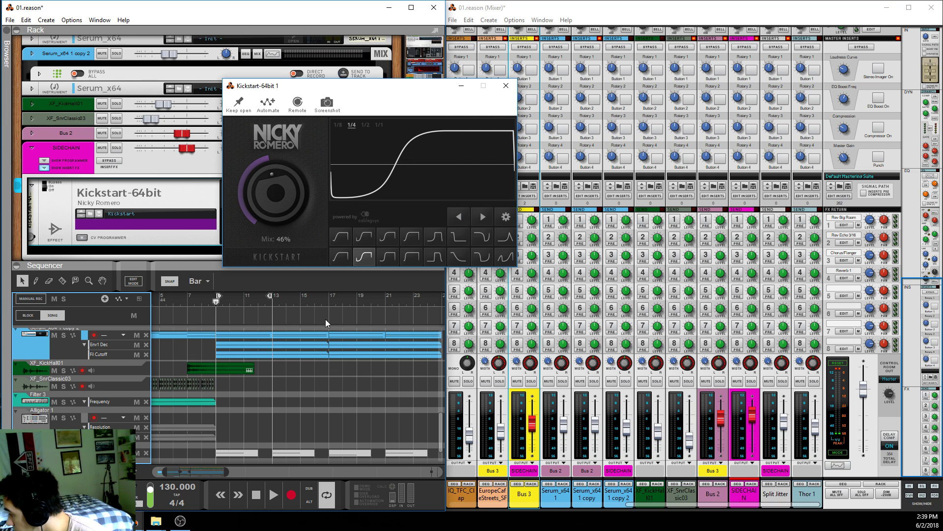
pyautogui.click(506, 85)
# Show the Spectrum EQ and set it to analyse the Master Section
pyautogui.press('F2')
pyautogui.click(639, 209)
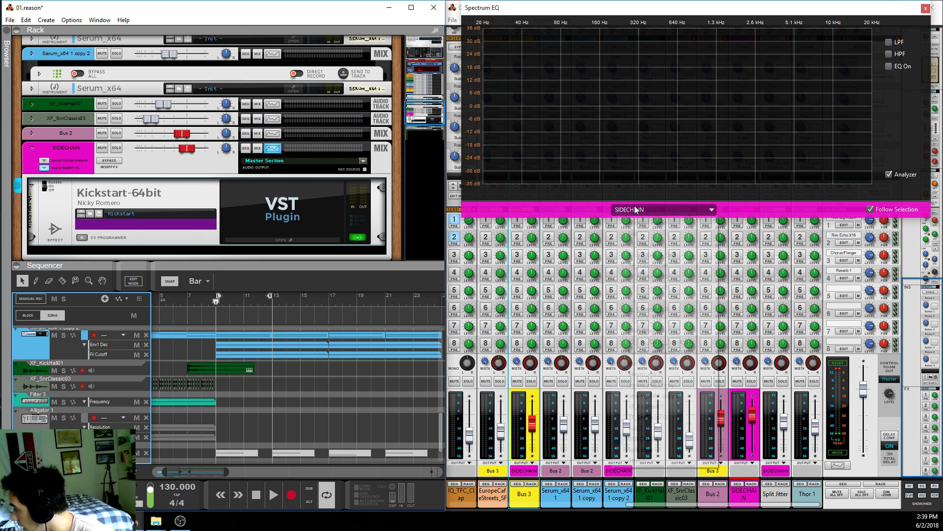
pyautogui.click(637, 220)
# Enlarge the sequencer to full height, set the right locator to bar 25 and play the arrangement from bar 9
pyautogui.press('F6')
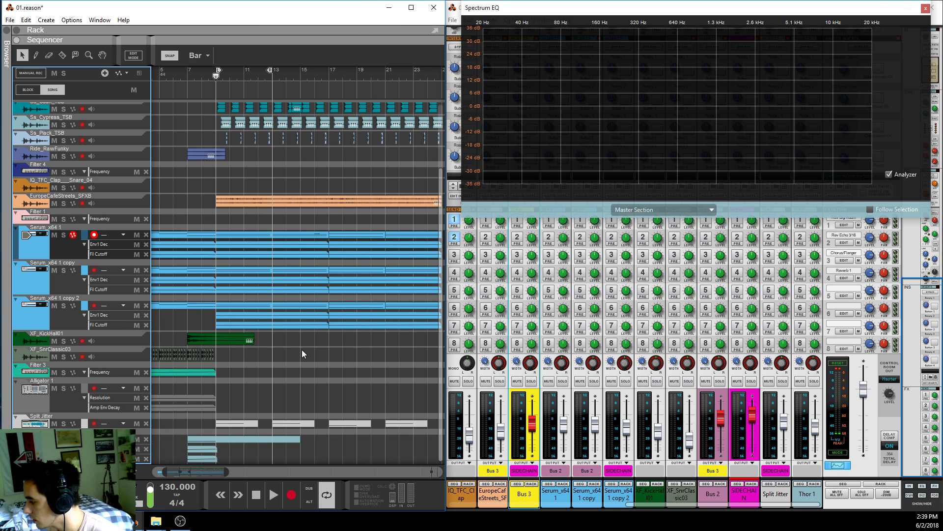
pyautogui.scroll(-5, 302, 350)
pyautogui.scroll(5, 318, 283)
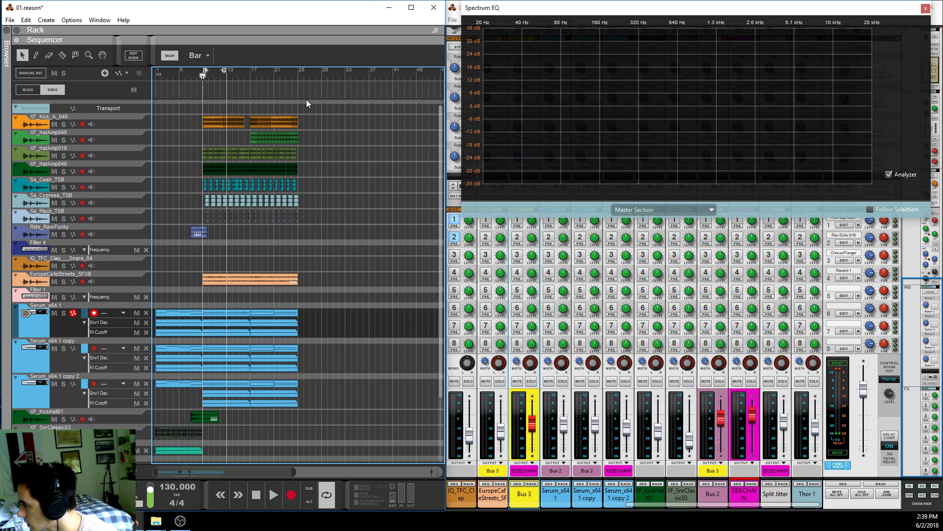
pyautogui.keyDown('alt'); pyautogui.click(296, 79); pyautogui.keyUp('alt')
pyautogui.click(272, 495)
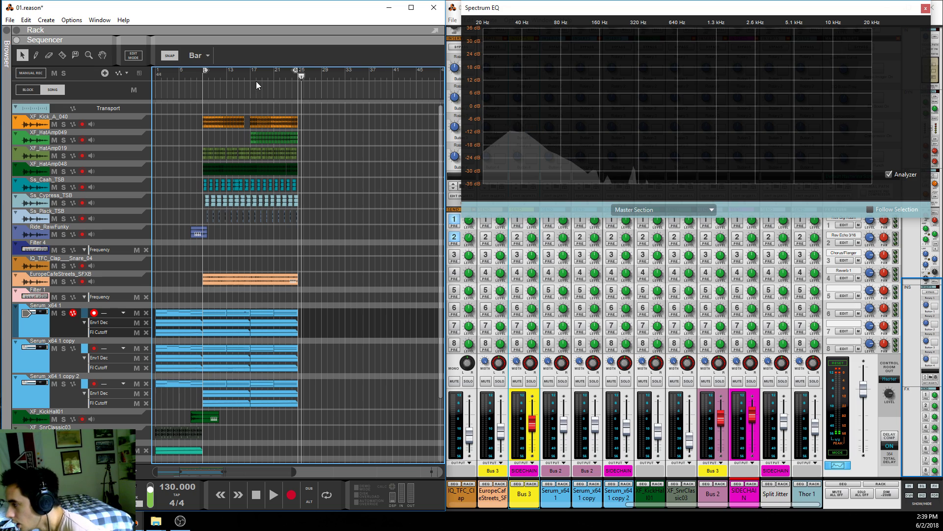
# Place the left and right locators around bars 9 to 17, followed by bars 17 to 25
pyautogui.click(244, 76)
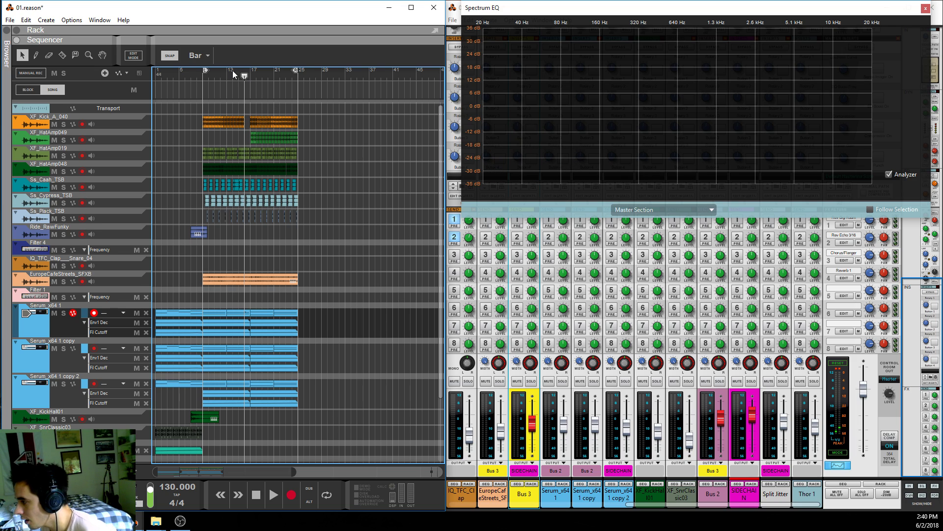
pyautogui.keyDown('alt'); pyautogui.click(249, 73); pyautogui.keyUp('alt')
pyautogui.click(202, 77)
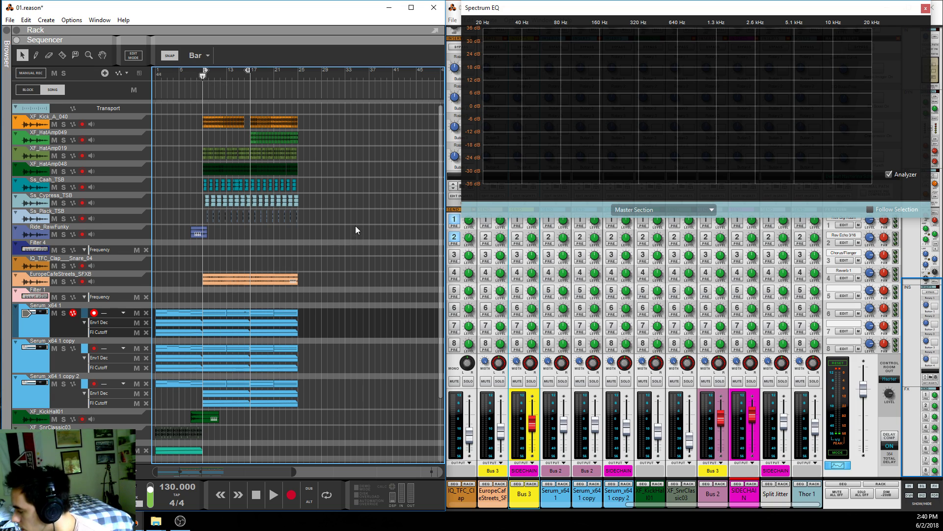
pyautogui.keyDown('ctrl'); pyautogui.click(246, 73); pyautogui.keyUp('ctrl')
pyautogui.keyDown('alt'); pyautogui.click(297, 72); pyautogui.keyUp('alt')
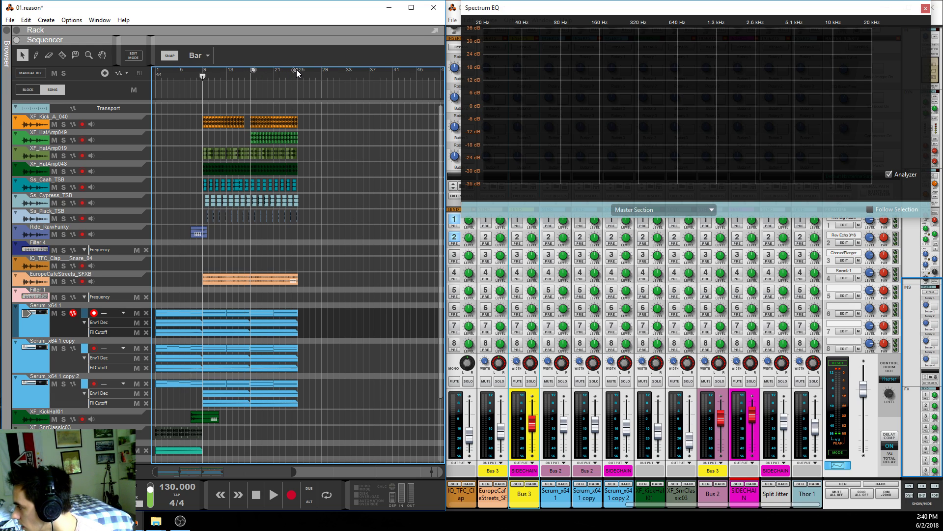
# Play the transition from bar 16 into bar 17, where the kick drops out and the XF_HatAmp049 hats enter
pyautogui.scroll(-5, 272, 275)
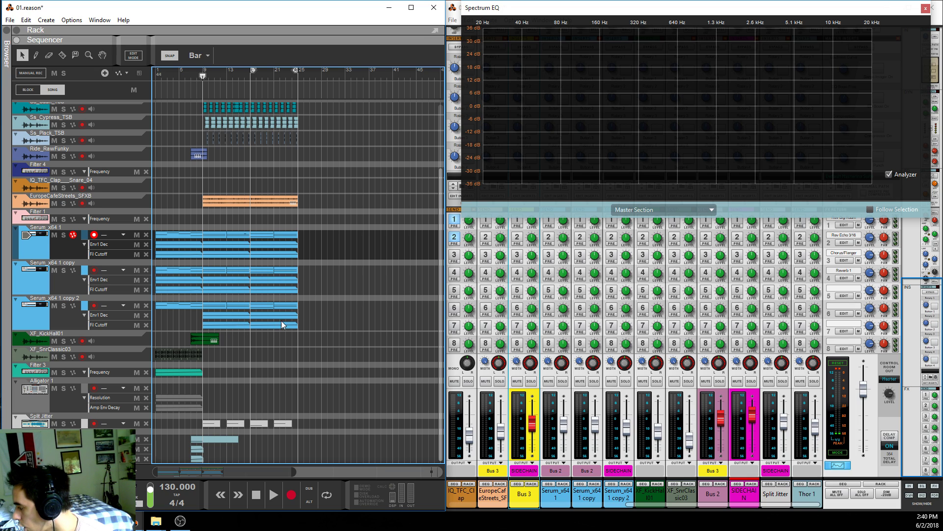
pyautogui.scroll(5, 240, 167)
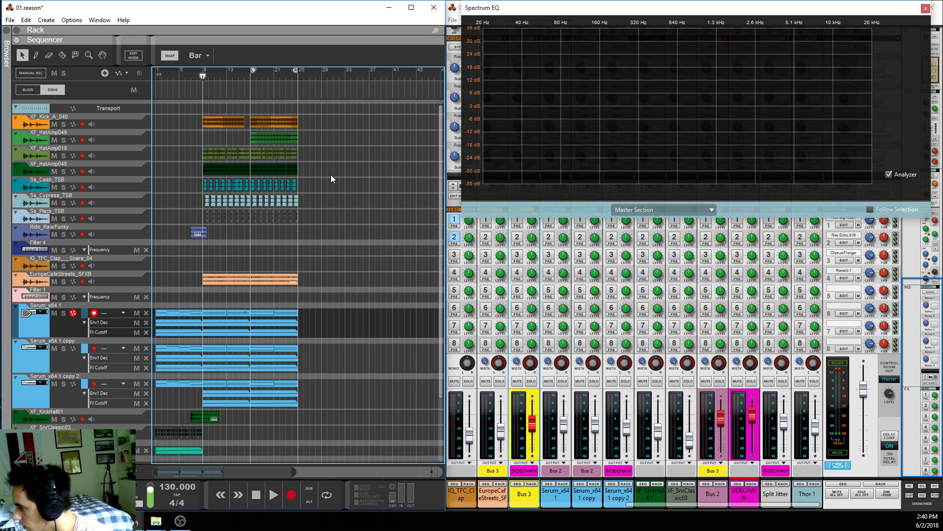
pyautogui.scroll(5, 340, 164)
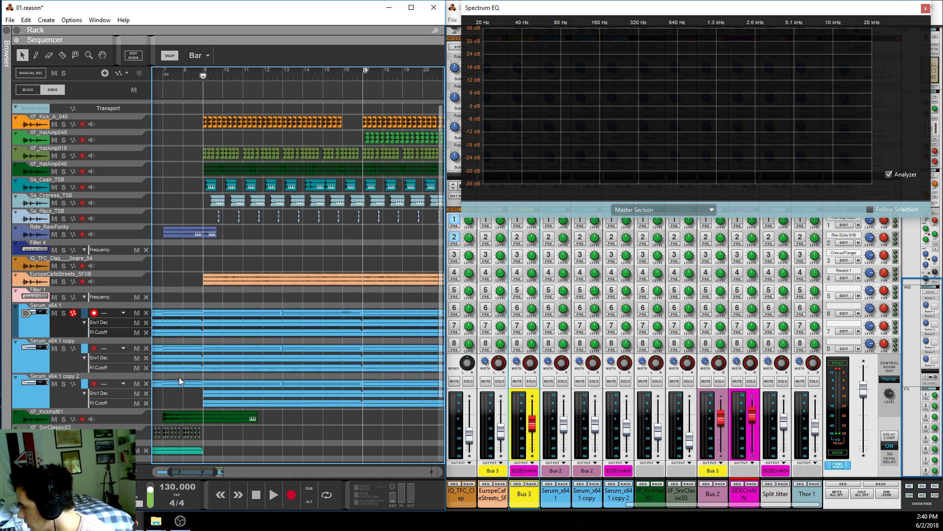
pyautogui.hscroll(3, 241, 451)
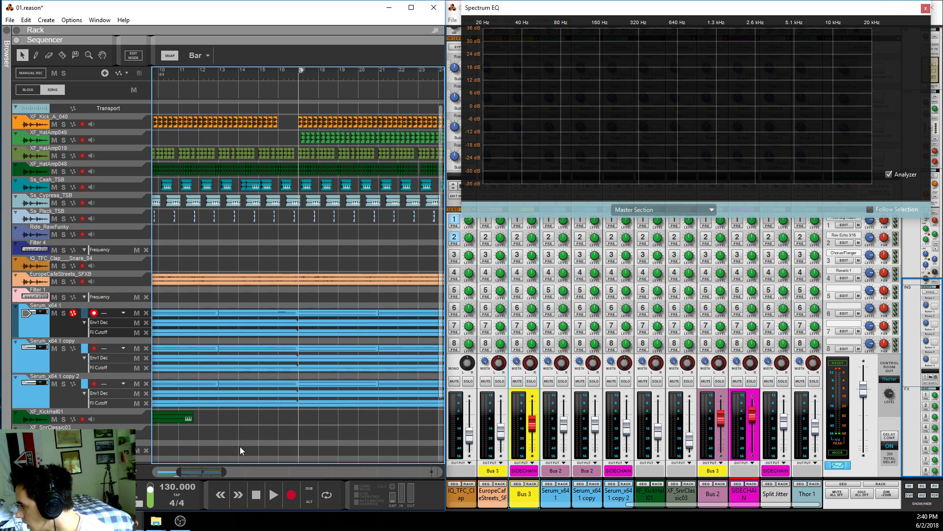
pyautogui.click(278, 75)
pyautogui.press('space')
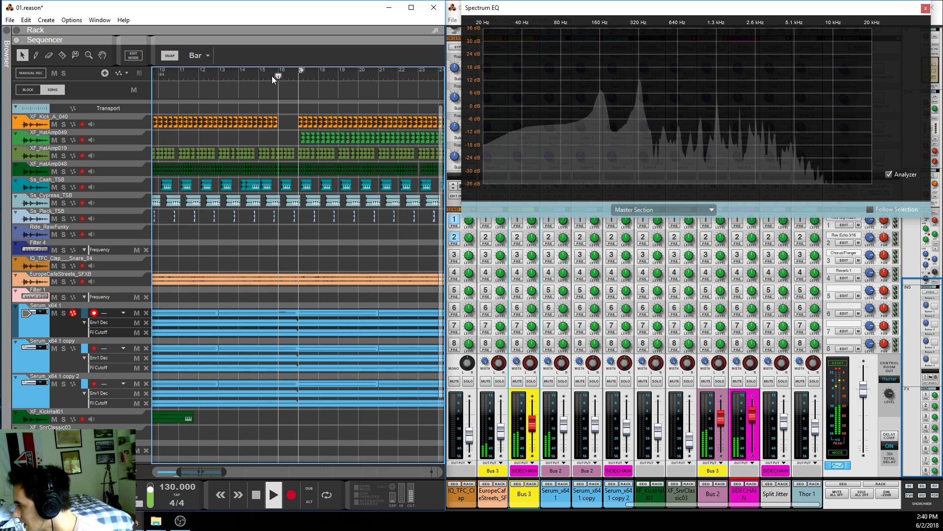
pyautogui.click(272, 76)
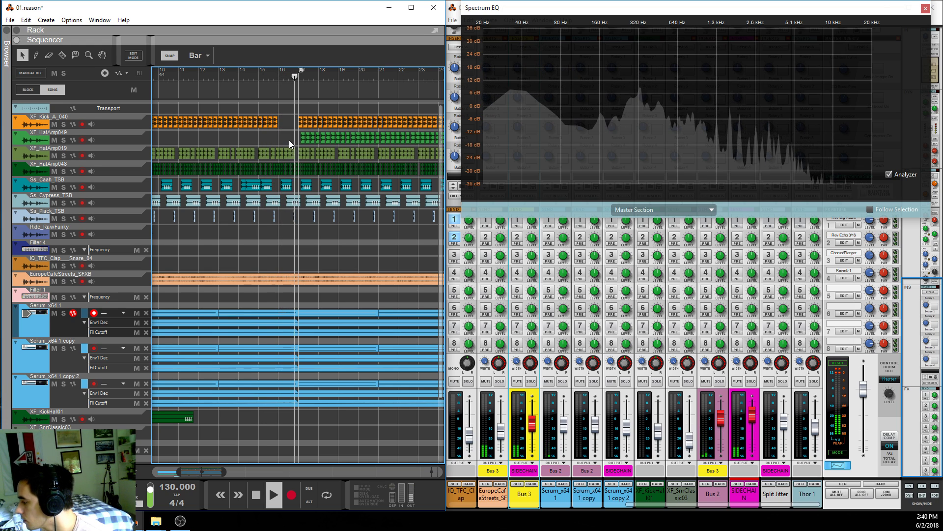
pyautogui.press('space')
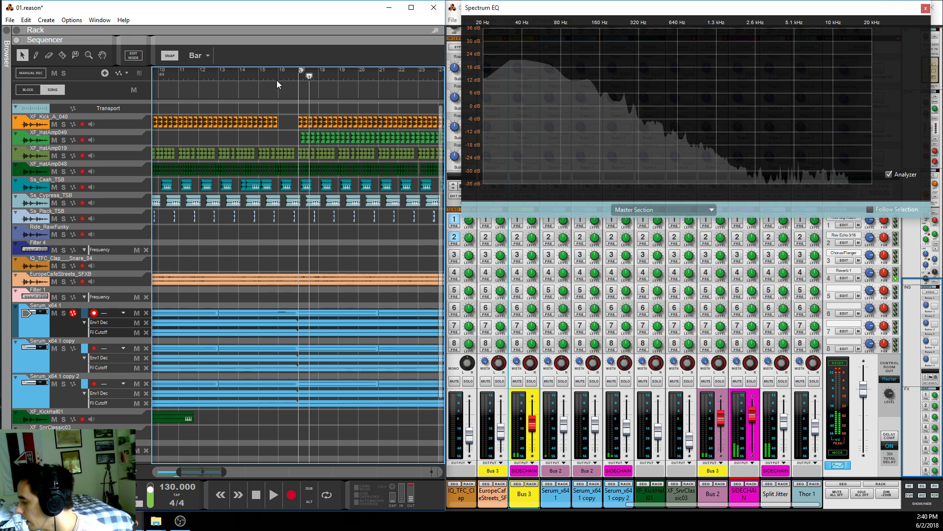
# Solo the XF_HatAmp049 track and play it from bar 17
pyautogui.click(299, 84)
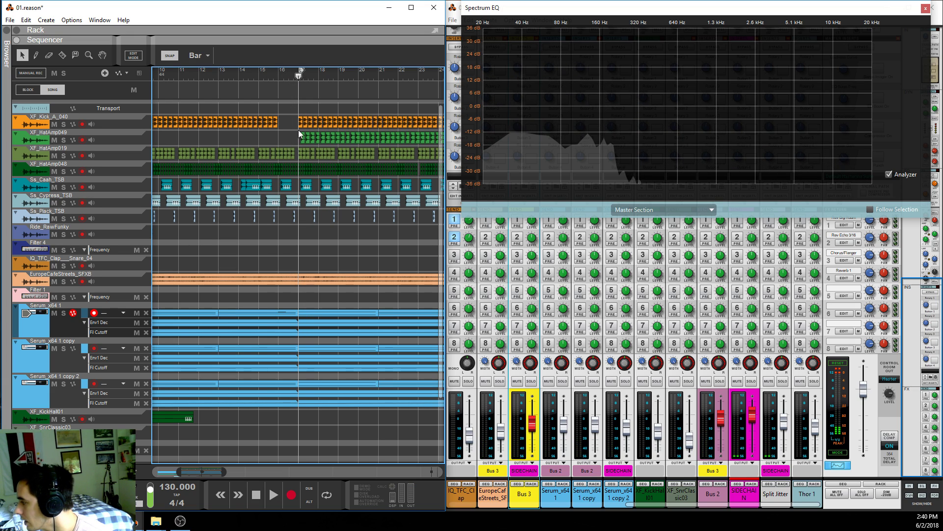
pyautogui.press('g')
pyautogui.press('g')
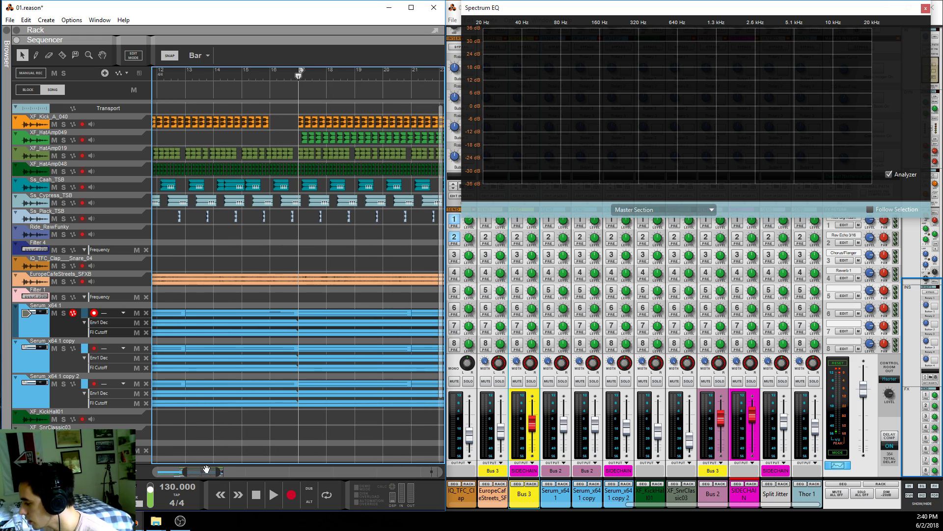
pyautogui.moveTo(206, 469); pyautogui.dragTo(209, 469)
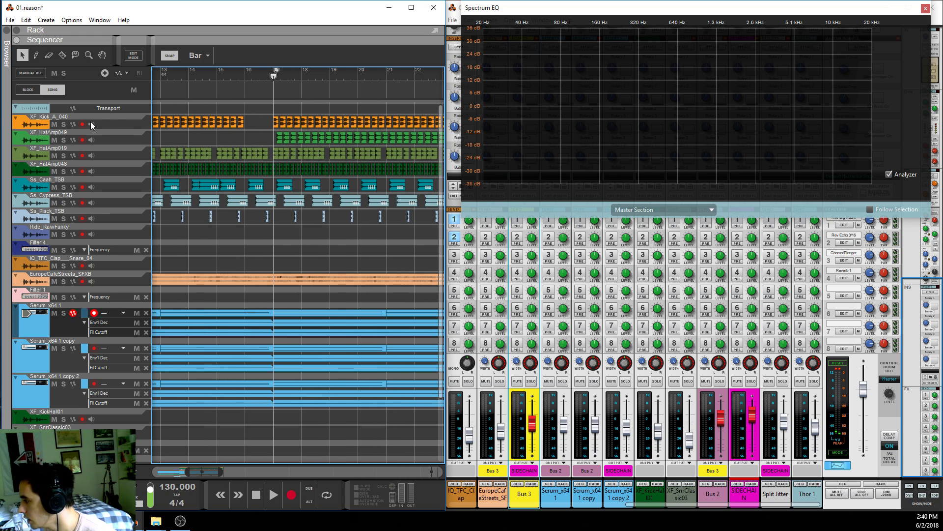
pyautogui.click(63, 140)
pyautogui.press('space')
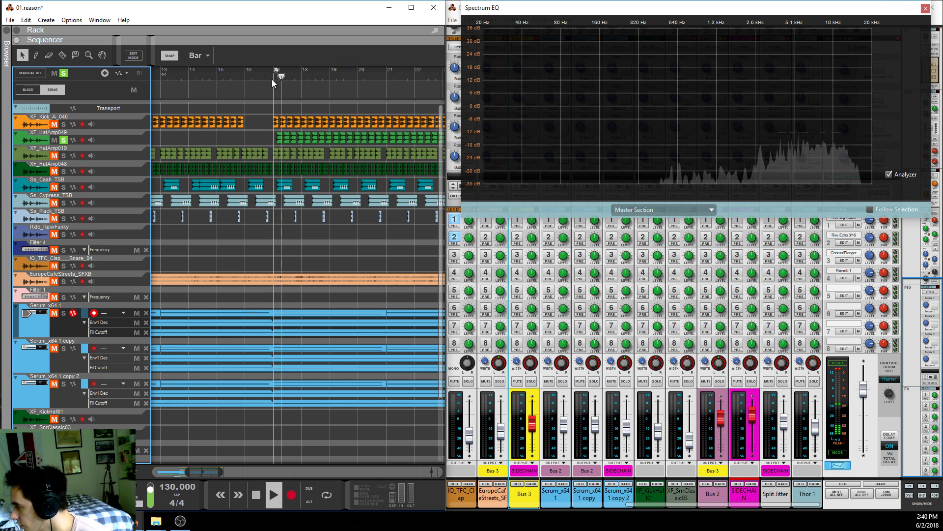
# Select the XF_HatAmp049 track and show its channel in the Spectrum EQ while it plays
pyautogui.click(141, 140)
pyautogui.press('F2')
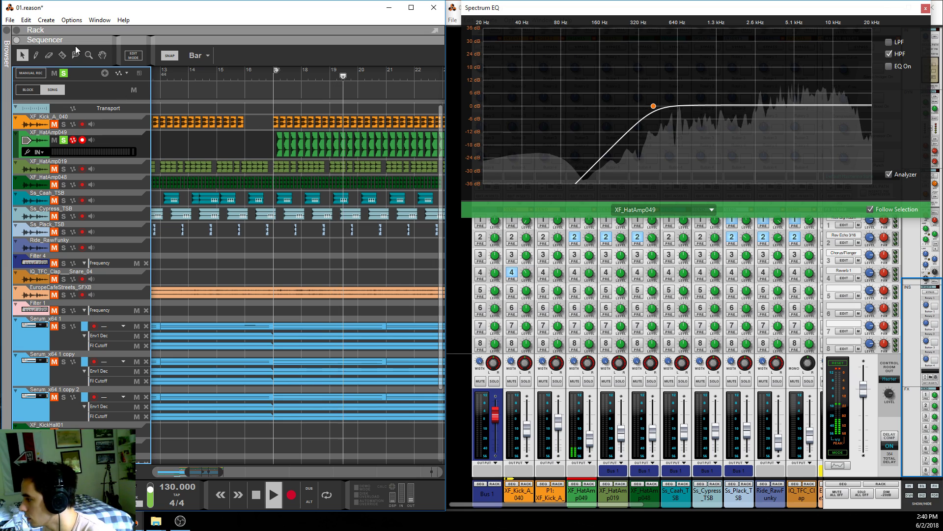
pyautogui.press('space')
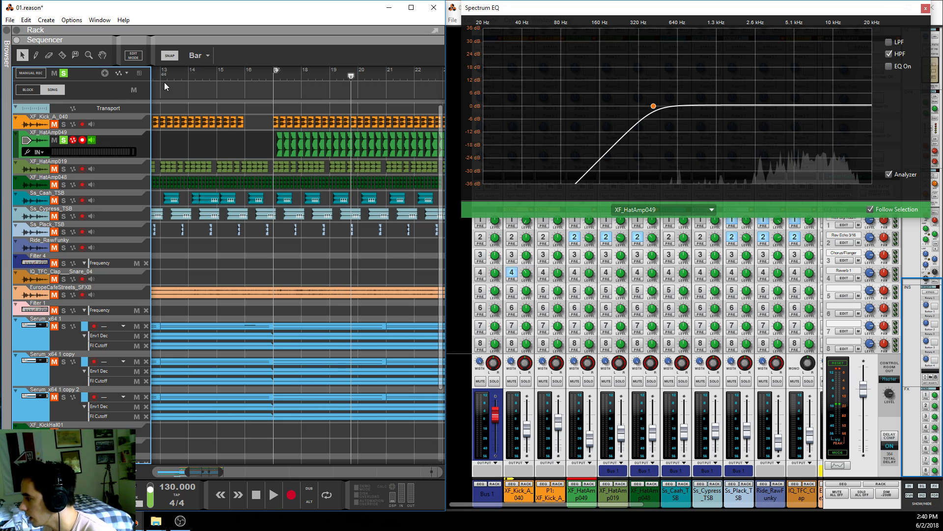
pyautogui.press('space')
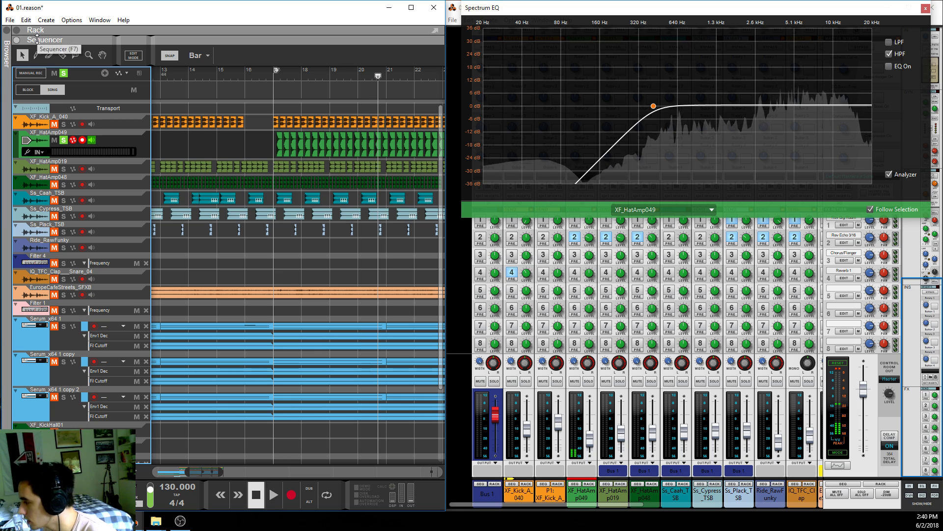
# Bring back the rack and unfold the XF_HatAmp049 channel to show its Transpire.x64 insert effect
pyautogui.click(16, 31)
pyautogui.scroll(5, 54, 112)
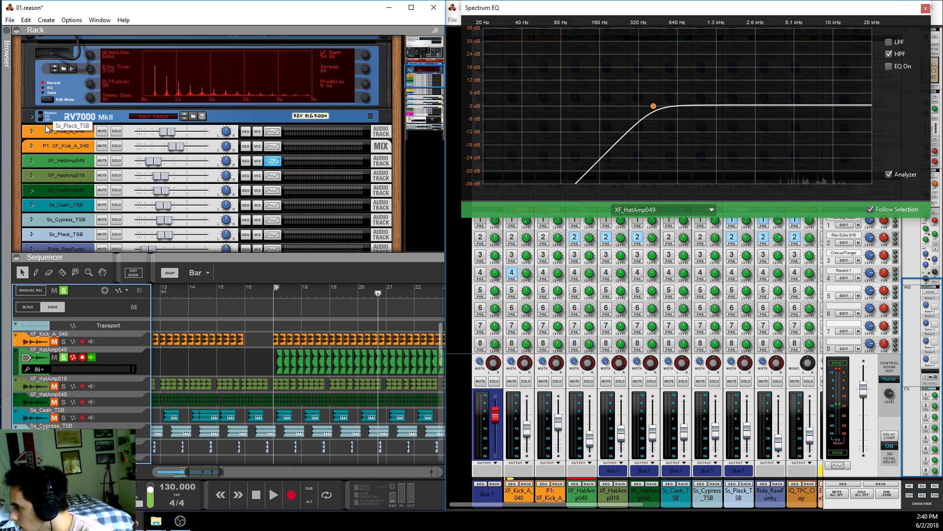
pyautogui.click(40, 162)
pyautogui.click(272, 161)
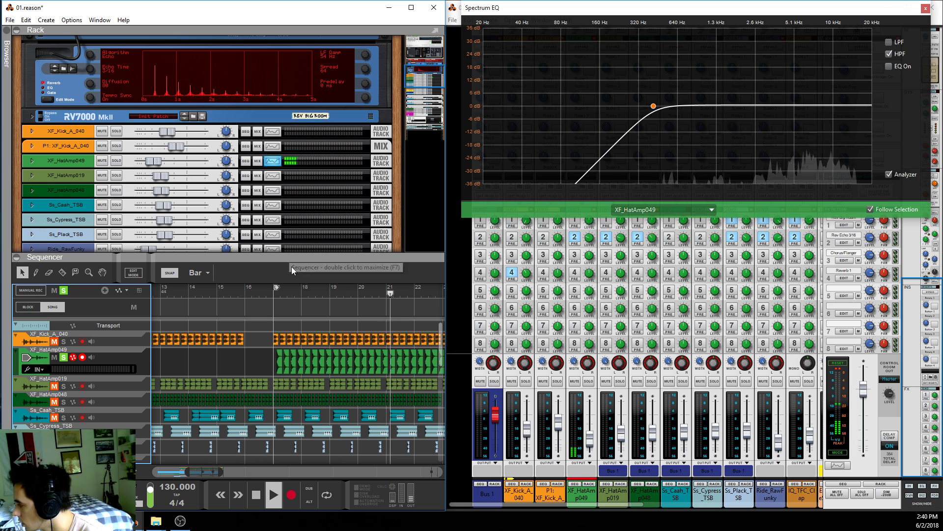
pyautogui.click(32, 160)
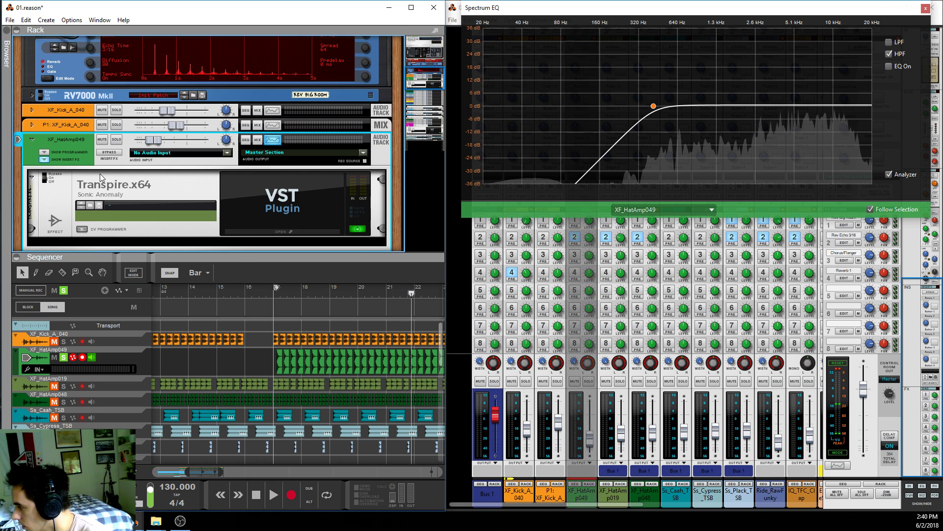
# Add an MClass Equalizer after the Transpire.x64 device in the XF_HatAmp049 channel's insert chain
pyautogui.scroll(-2, 108, 187)
pyautogui.rightClick(128, 218)
pyautogui.moveTo(202, 281)
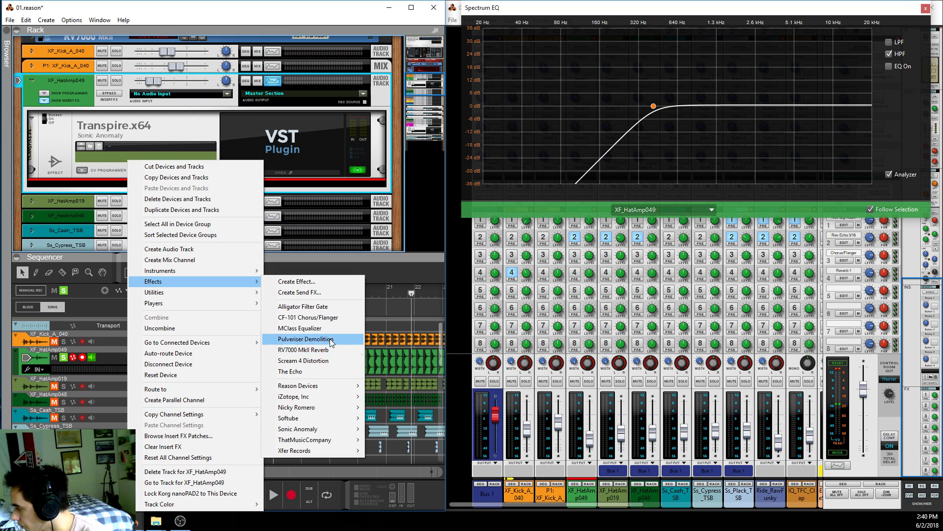
pyautogui.click(319, 338)
# Enable the MClass Equalizer's low cut, low shelf and both parametric bands, with Parametric 1 gain at -18.3 dB and low shelf gain at -12.0 dB
pyautogui.click(277, 185)
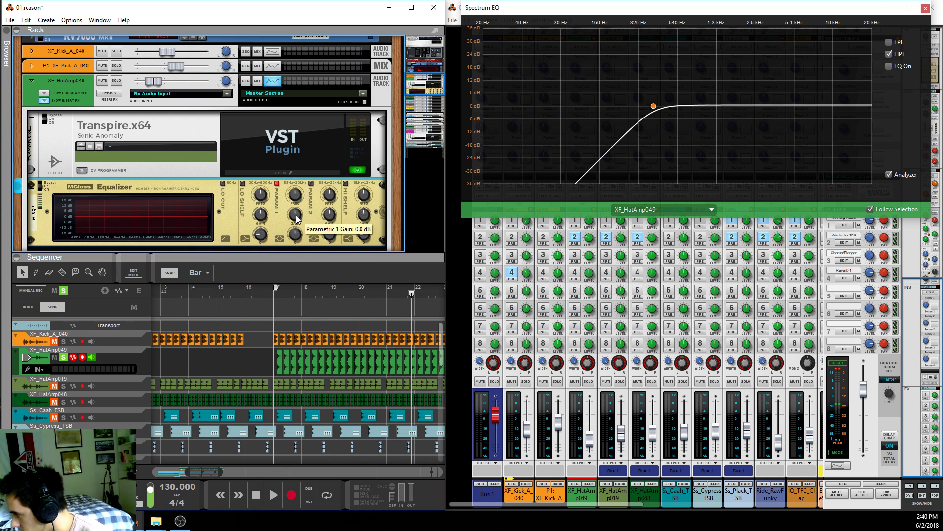
pyautogui.click(312, 184)
pyautogui.moveTo(328, 195); pyautogui.dragTo(326, 212)
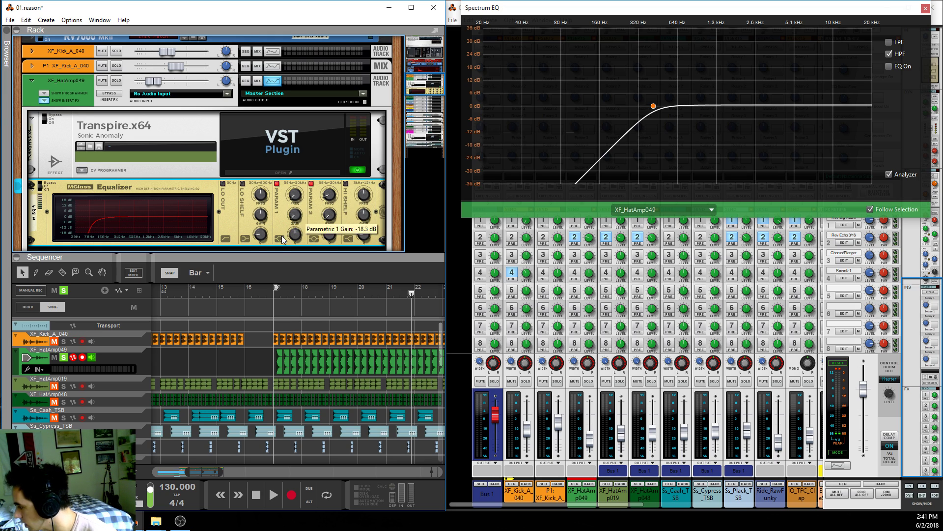
pyautogui.press('space')
pyautogui.press('space')
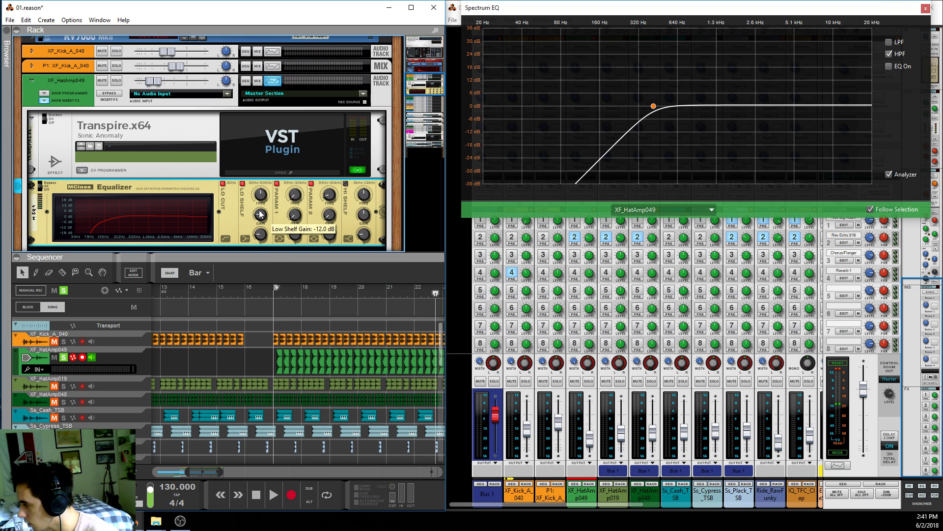
# Play the soloed XF_HatAmp049 hats from bar 17 to hear them through the MClass Equalizer
pyautogui.click(275, 295)
pyautogui.press('space')
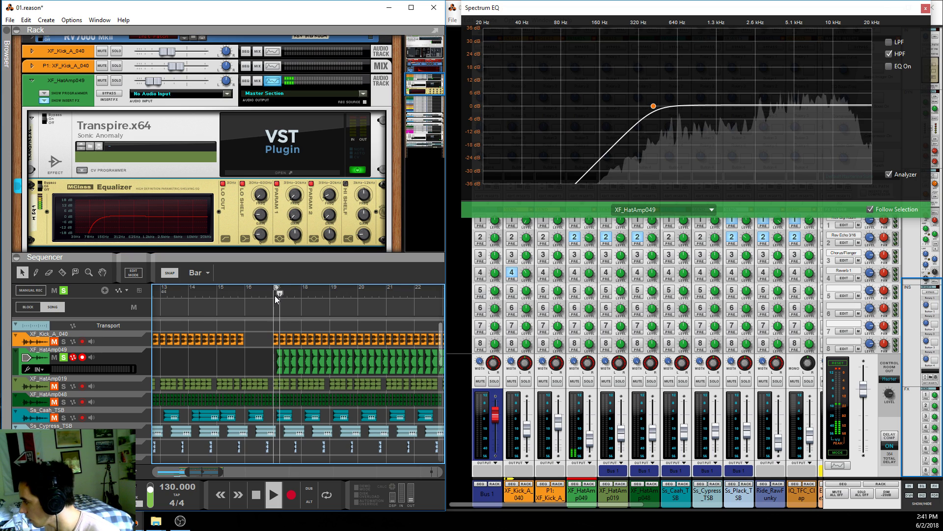
pyautogui.click(140, 197)
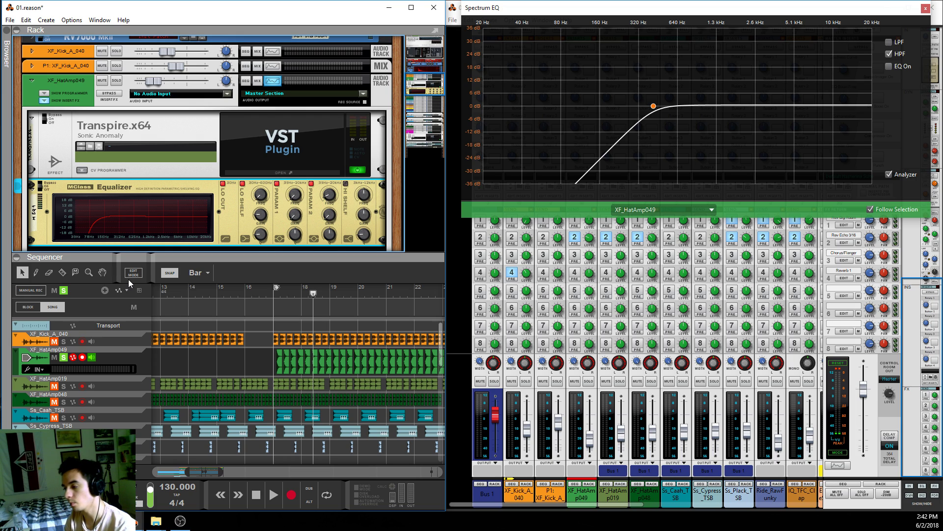
pyautogui.click(272, 295)
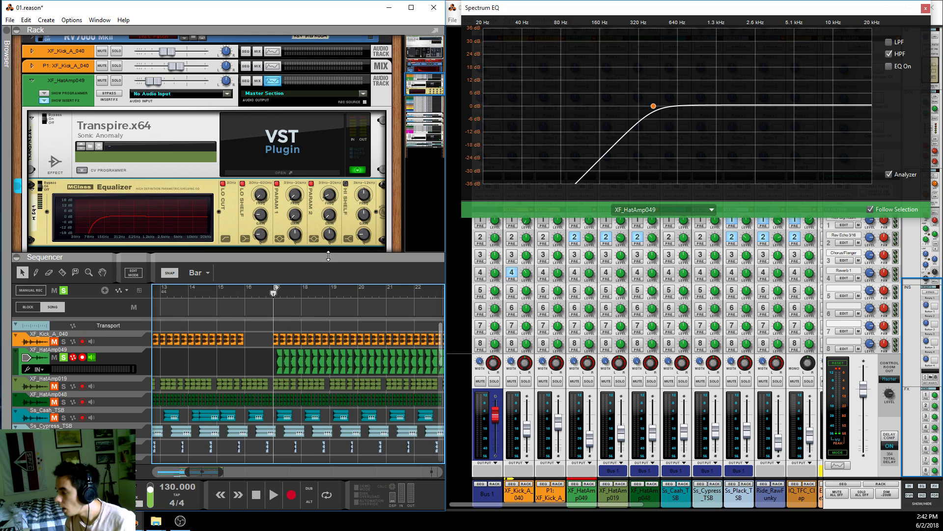
pyautogui.press('space')
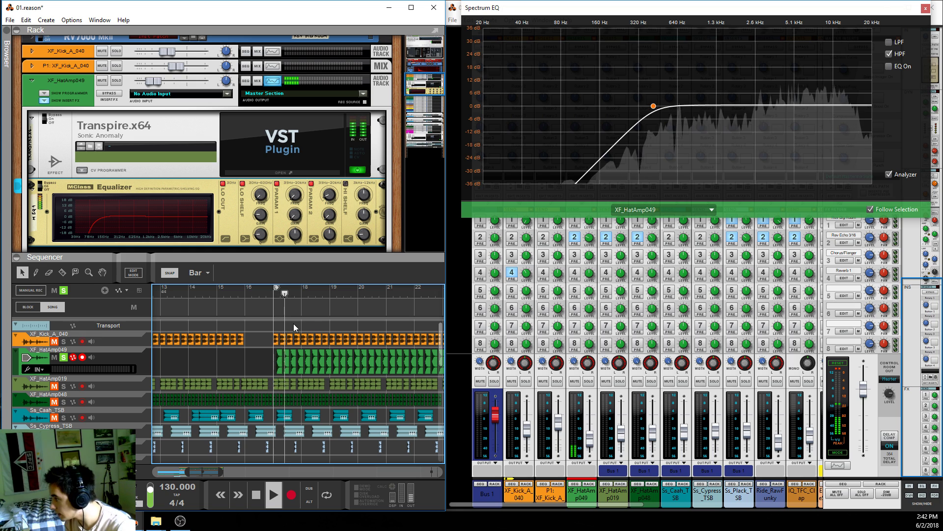
pyautogui.press('space')
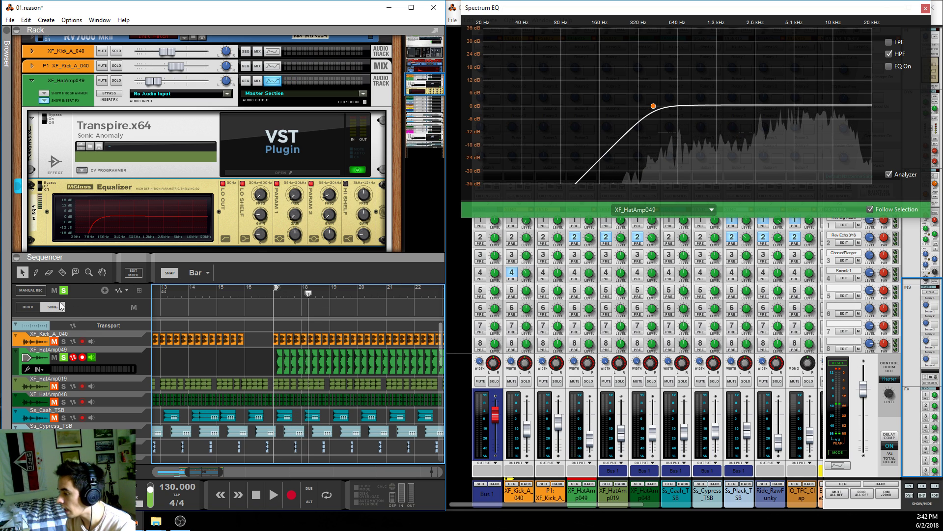
# Clear the solo, enlarge the sequencer area and play the full mix from bar 17
pyautogui.click(63, 290)
pyautogui.moveTo(216, 256); pyautogui.dragTo(231, 214)
pyautogui.click(273, 251)
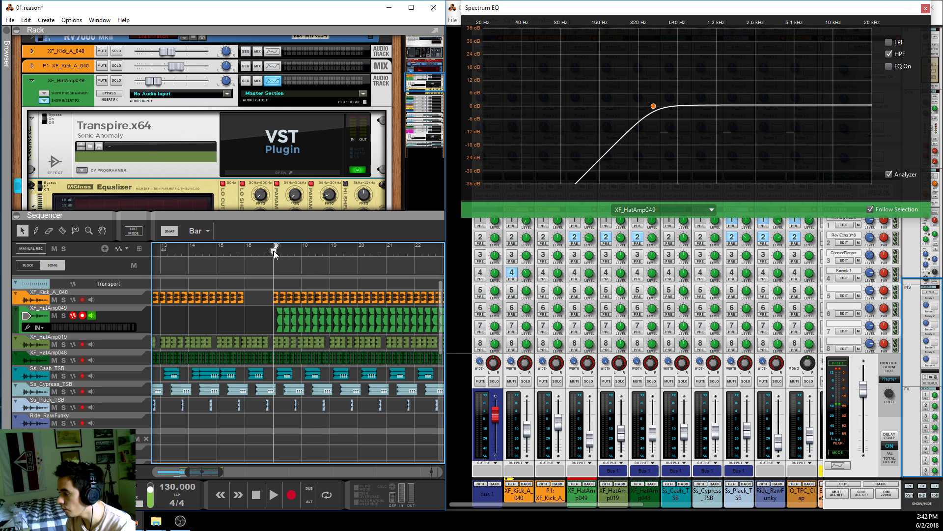
pyautogui.press('space')
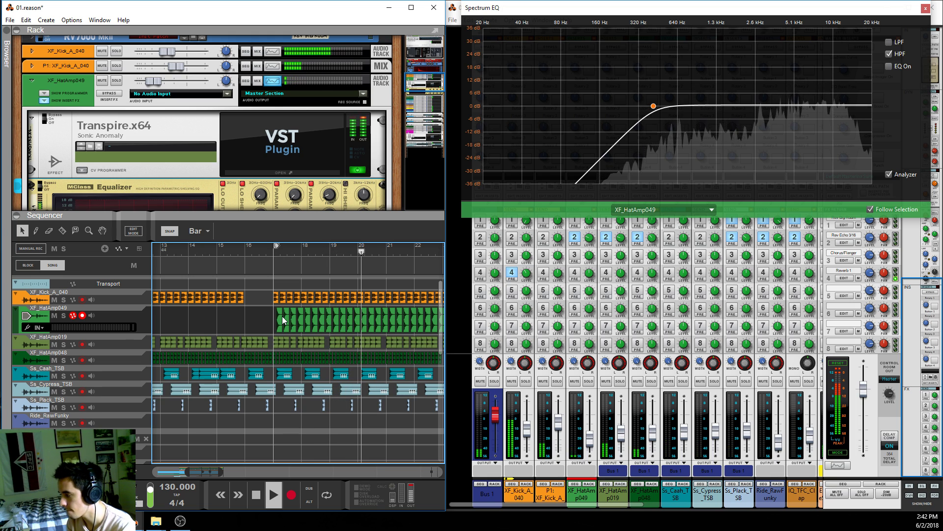
pyautogui.press('space')
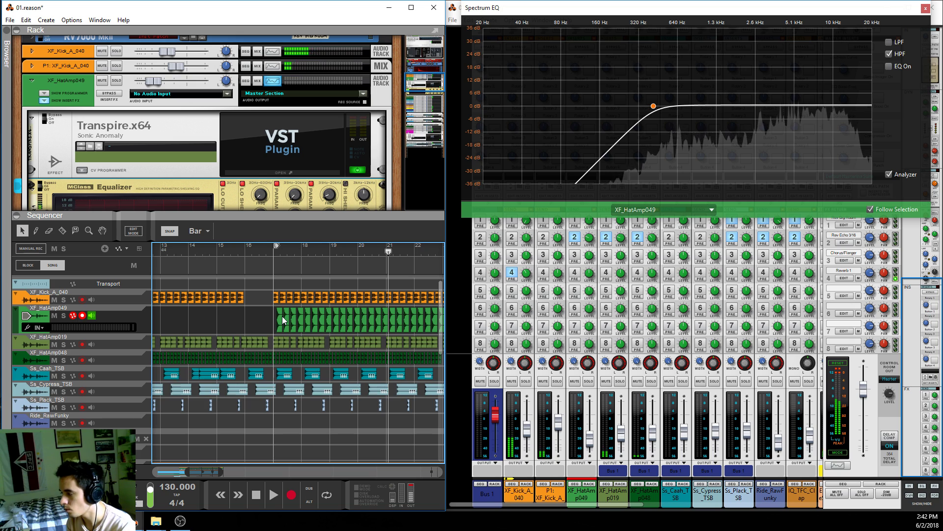
# Expand the sequencer over the rack and examine the lower tracks' arrangement, from the percussion through the Serum tracks down to Spill Jitter
pyautogui.scroll(-10, 283, 320)
pyautogui.moveTo(328, 216); pyautogui.dragTo(318, 192)
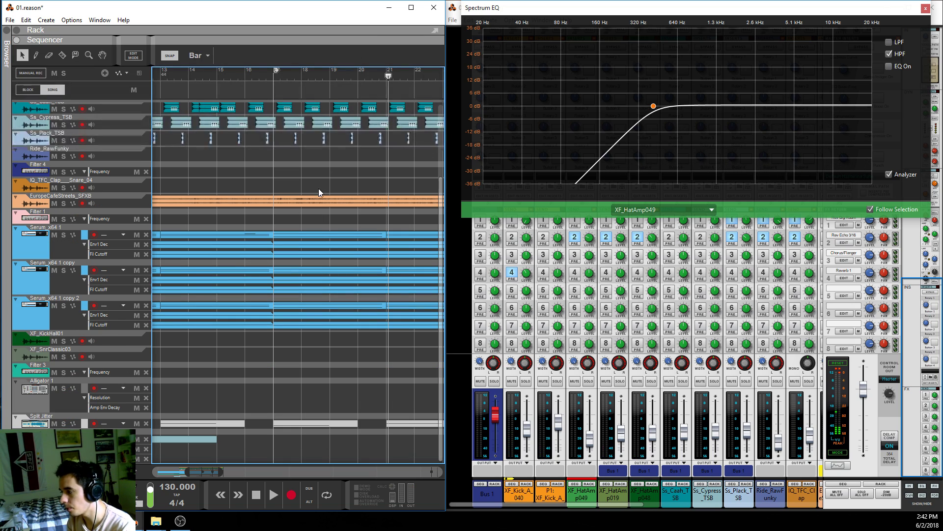
pyautogui.scroll(2, 349, 255)
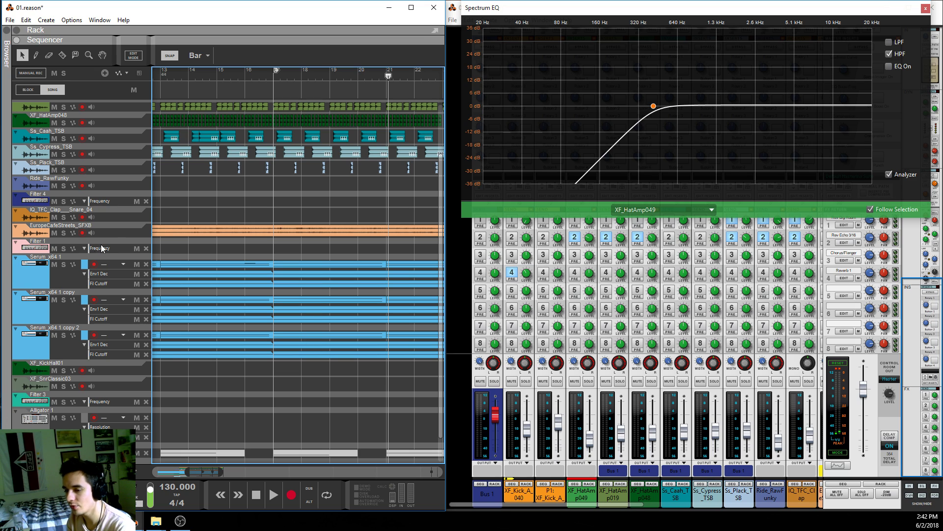
pyautogui.moveTo(186, 477); pyautogui.dragTo(249, 469)
pyautogui.scroll(-3, 278, 412)
pyautogui.scroll(-2, 251, 410)
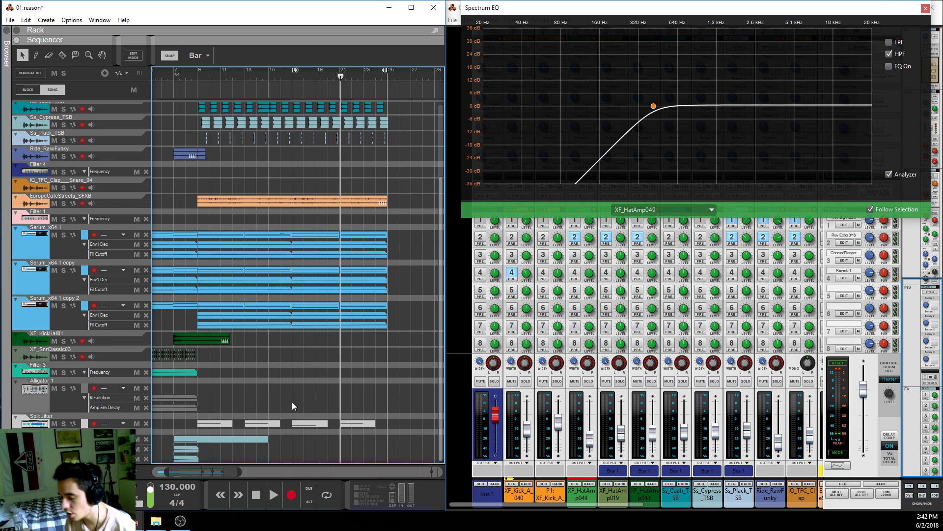